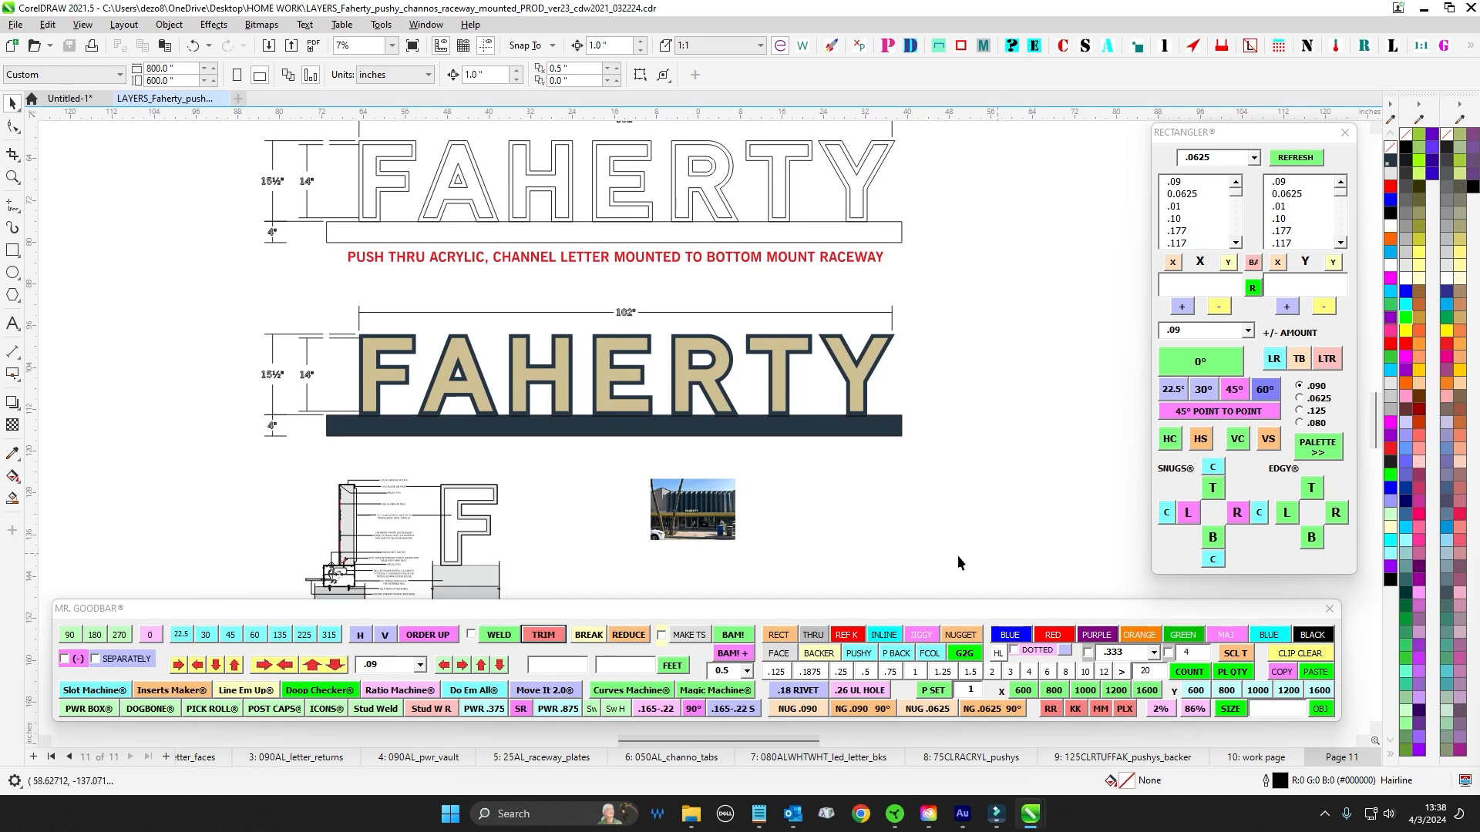
- Examine the FAHERTY sign elevations and the letter F side-view section with its material callouts on page 11
scroll(688, 519, up, 4)
scroll(863, 429, down, 4)
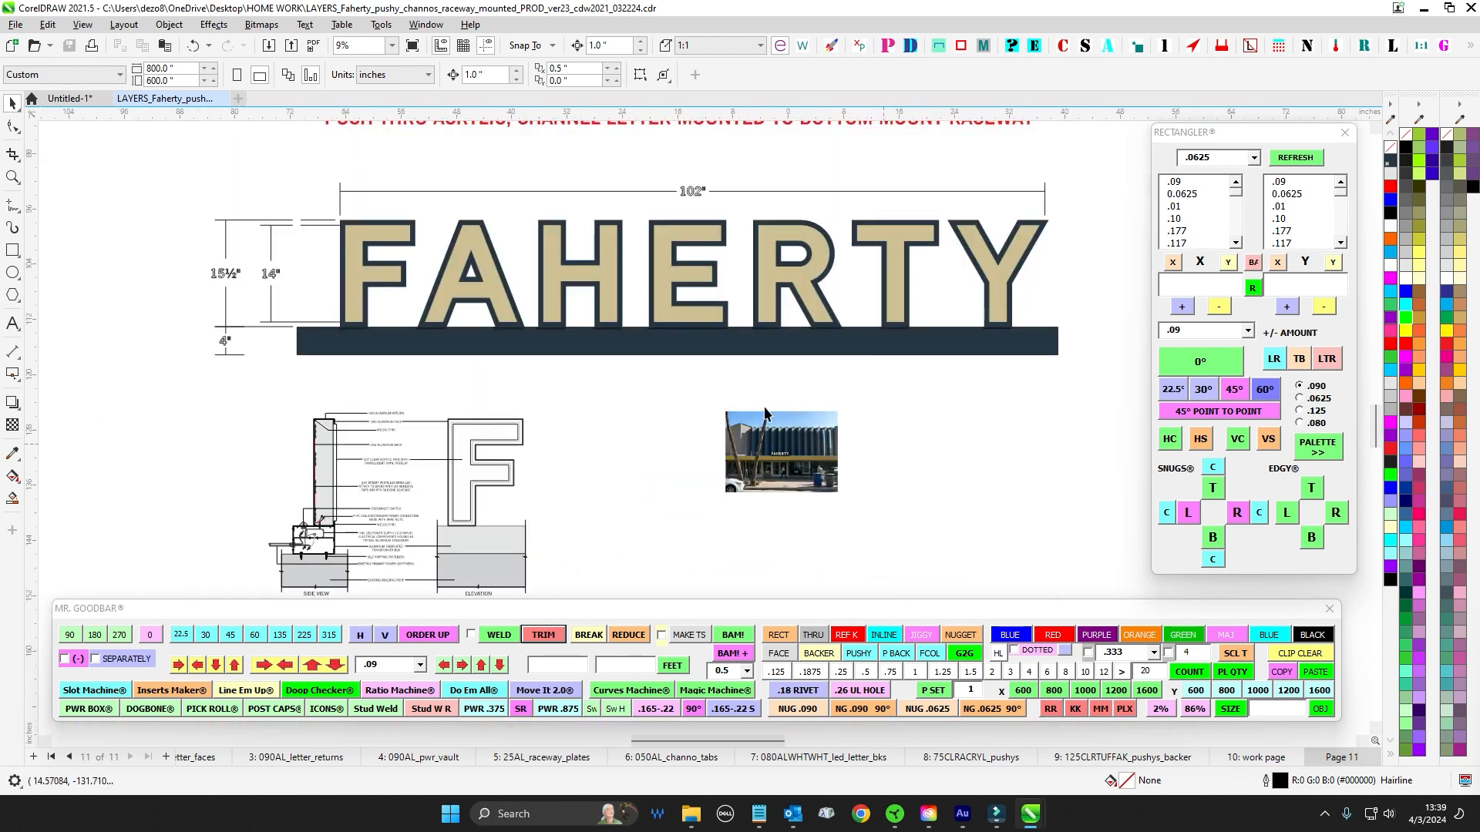
scroll(366, 424, up, 2)
scroll(416, 355, up, 2)
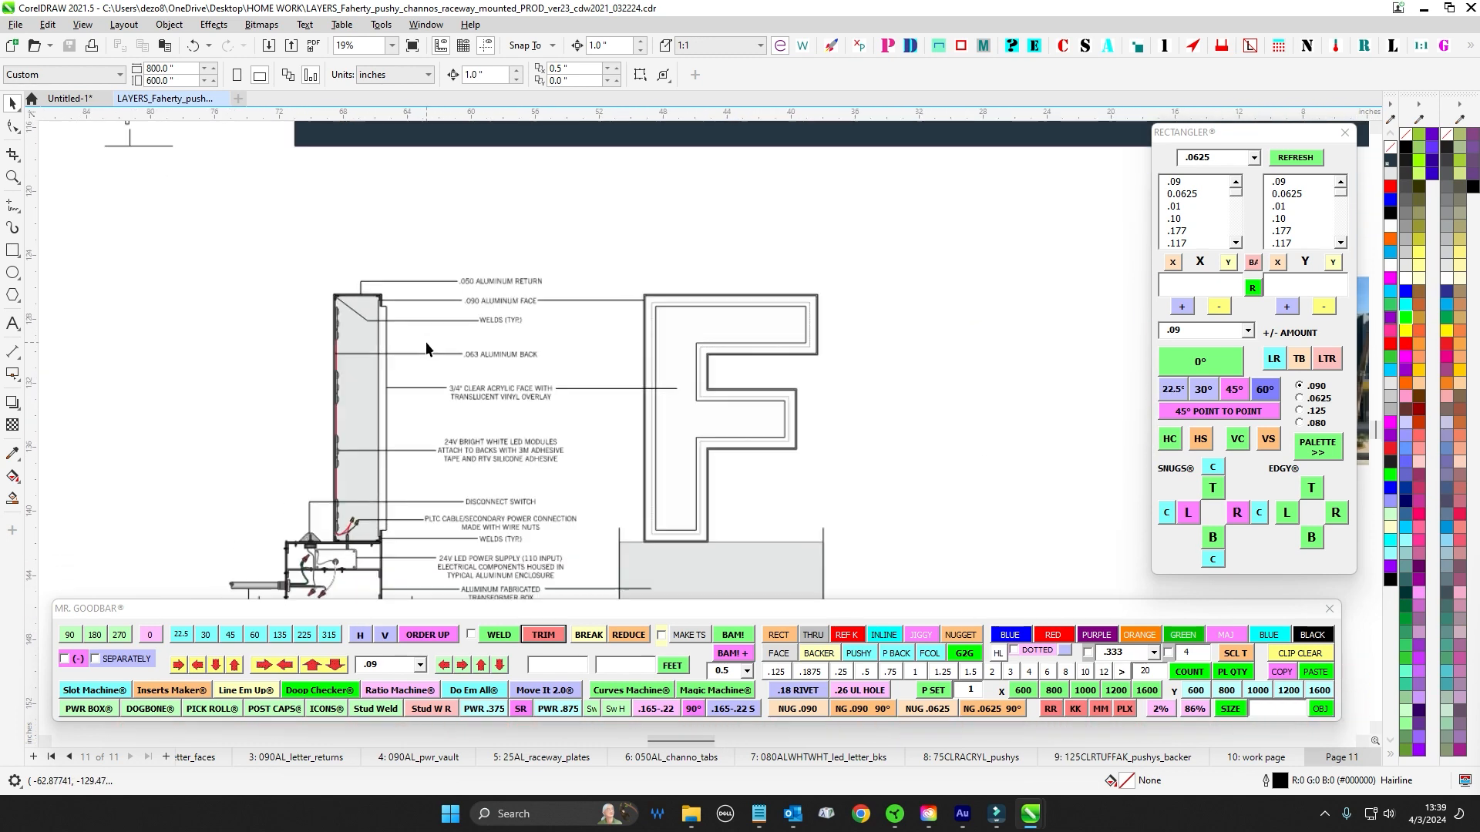
scroll(451, 322, down, 1)
scroll(452, 327, down, 1)
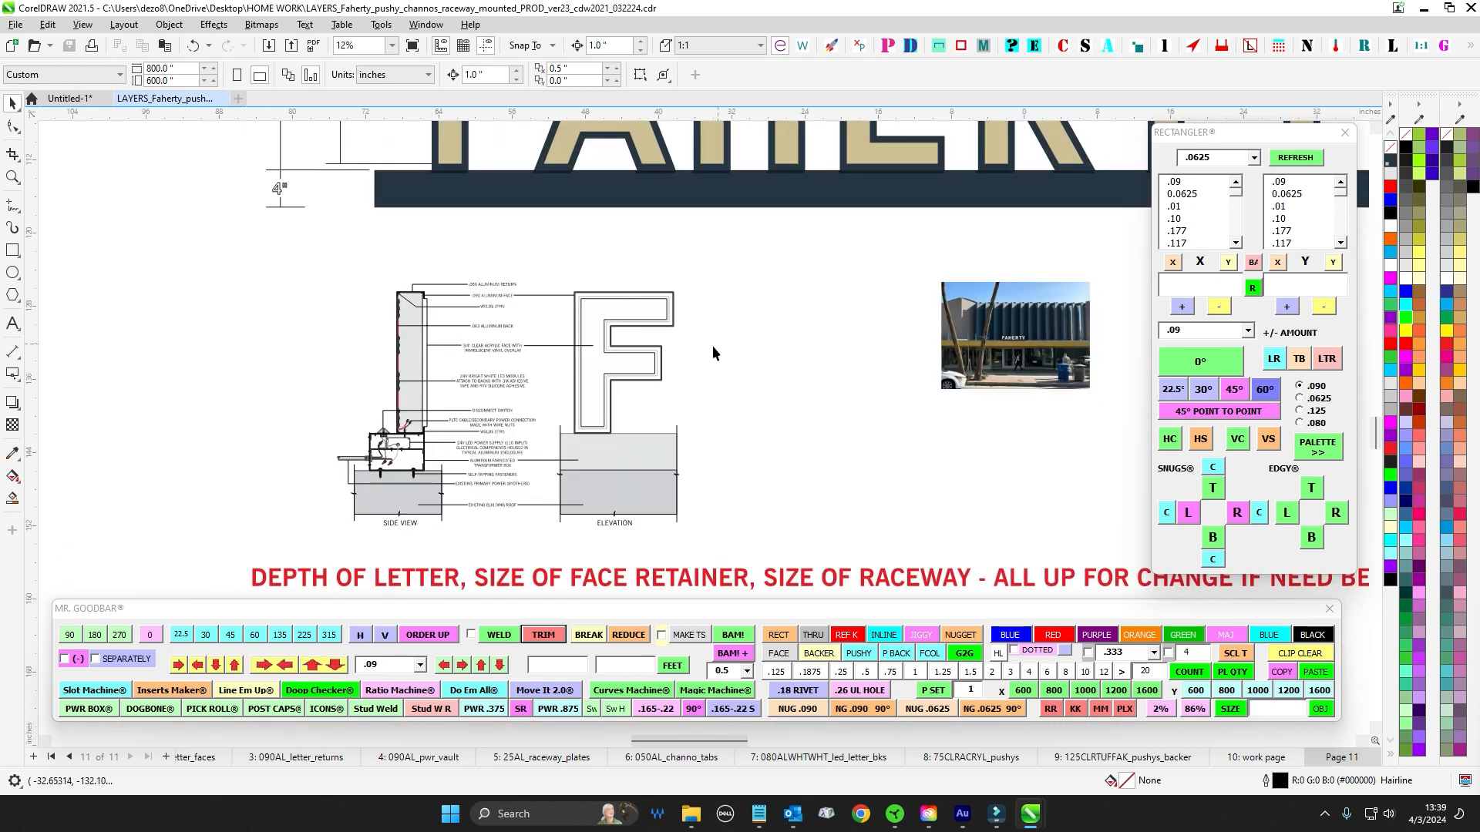
scroll(432, 456, up, 3)
scroll(396, 414, down, 1)
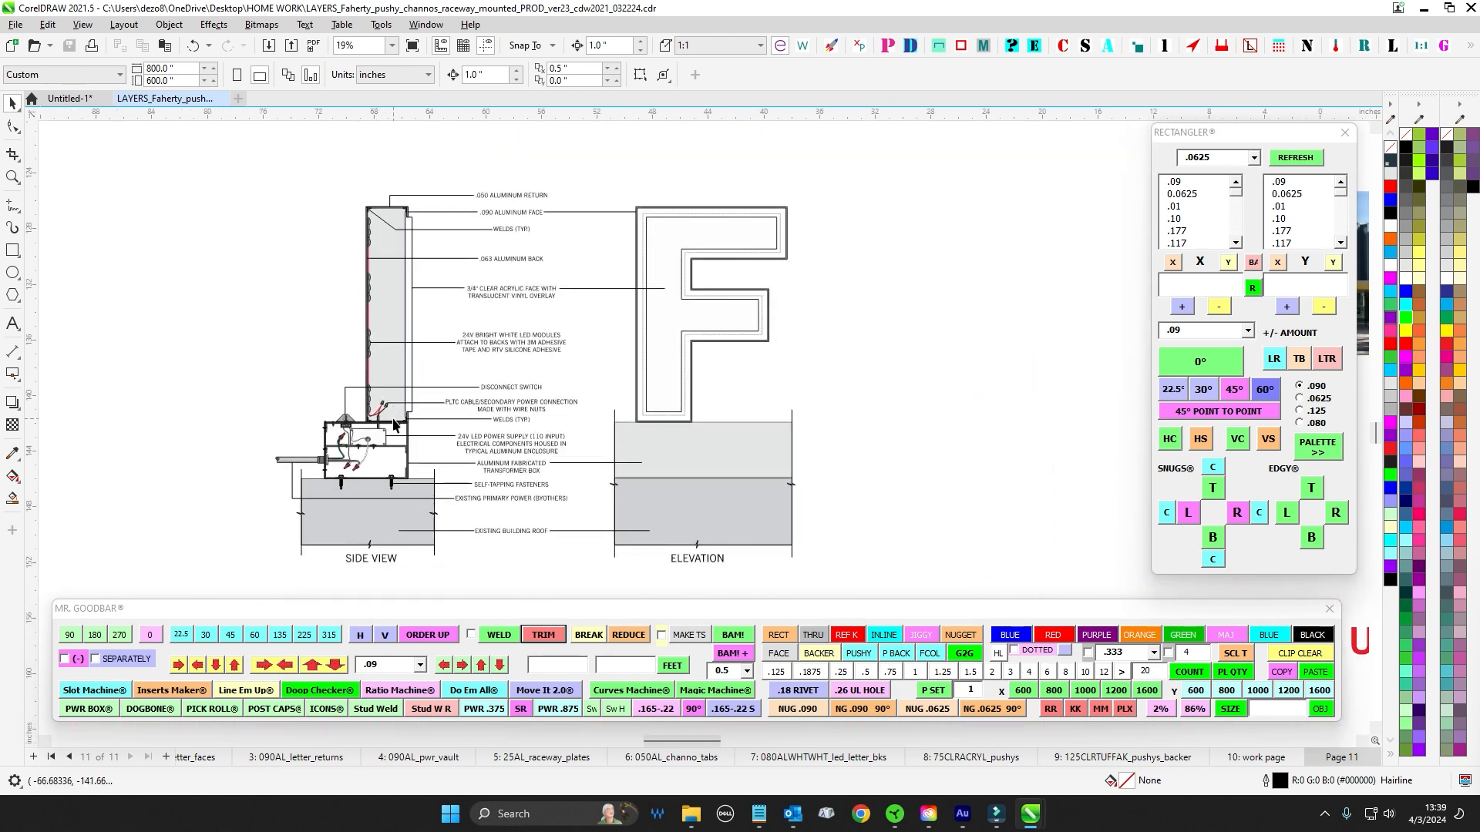
scroll(393, 424, down, 3)
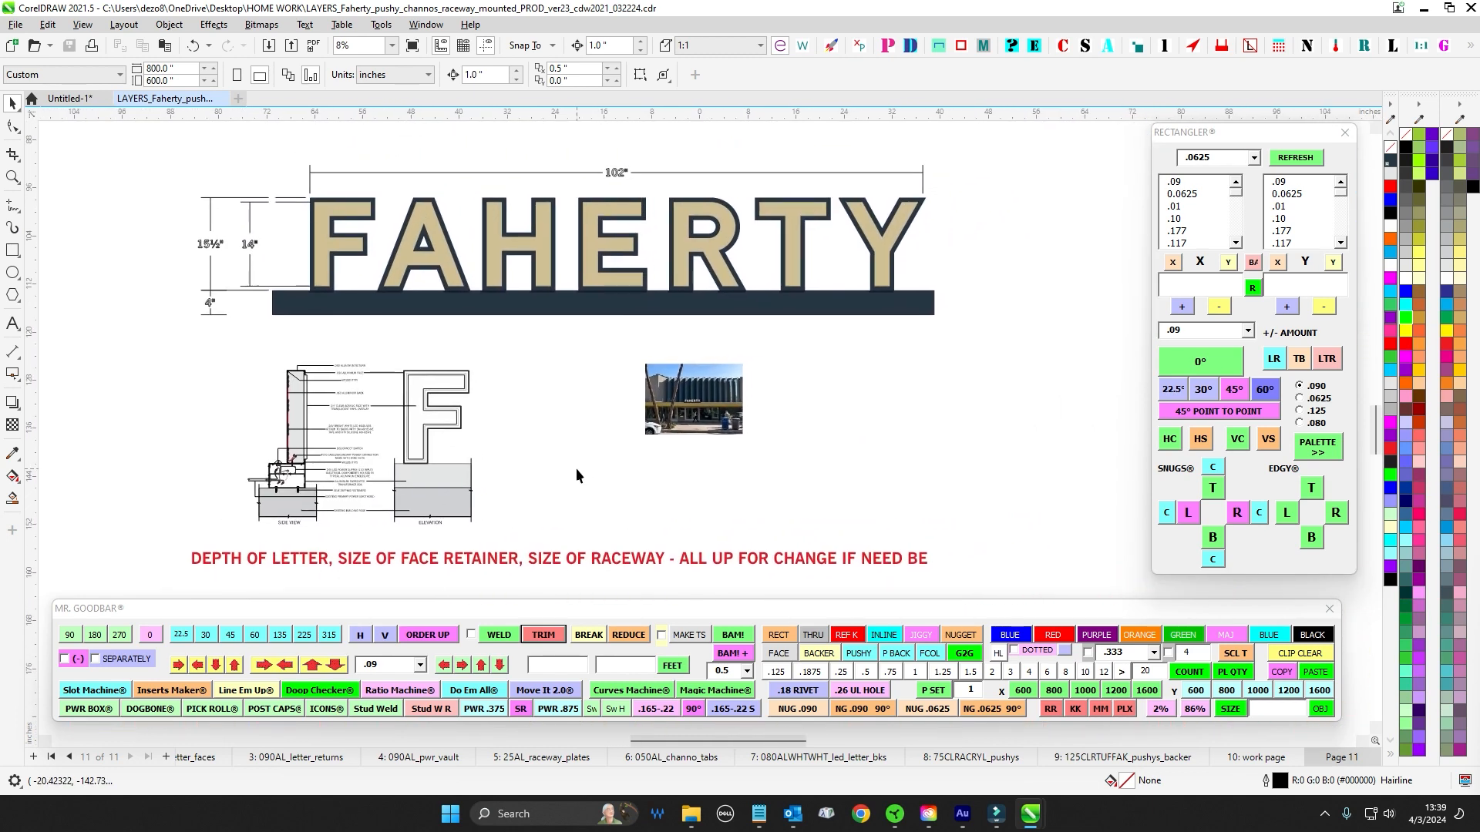
scroll(638, 432, down, 2)
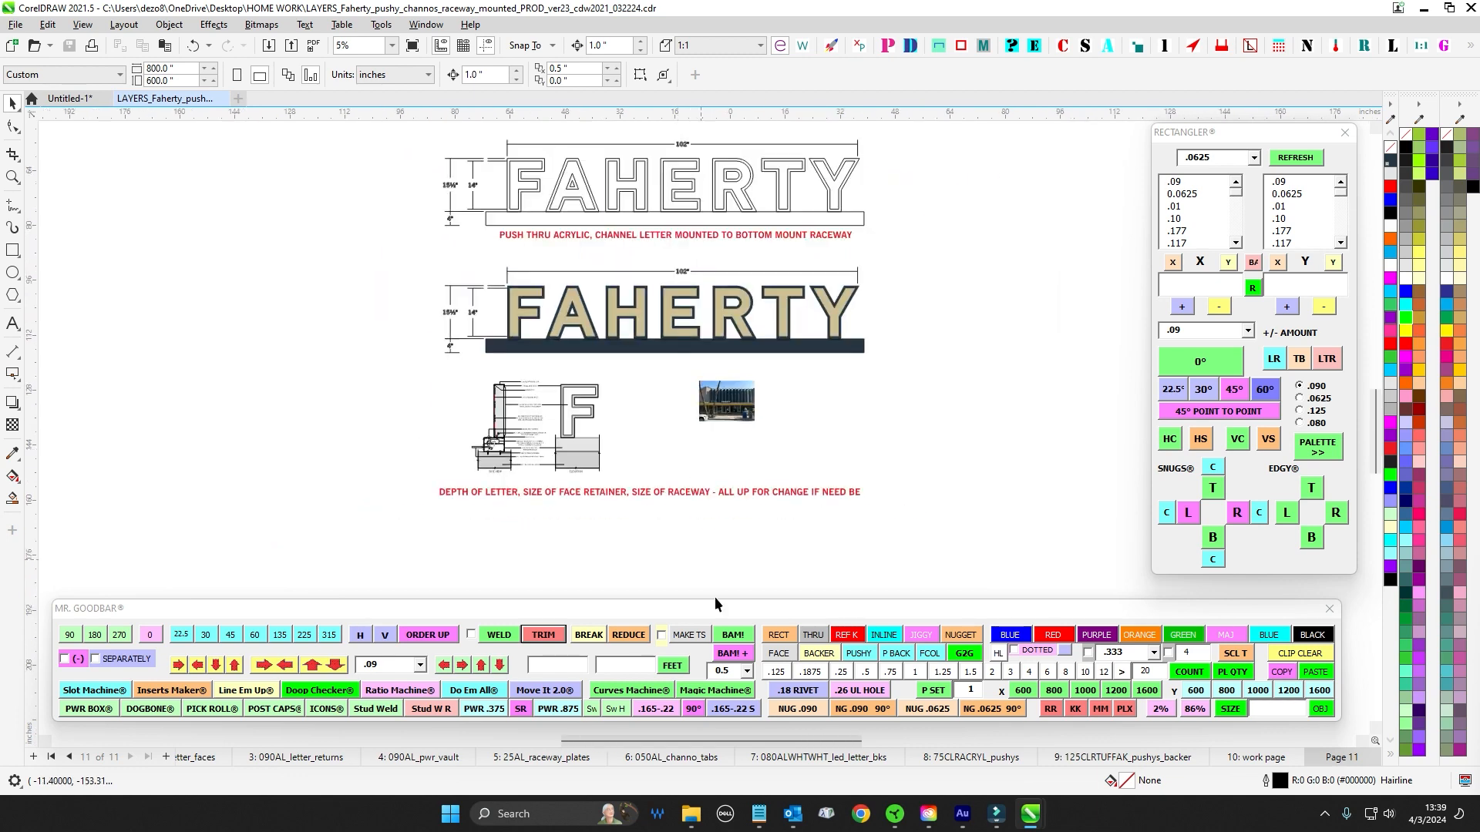
- Display the work page and survey its raceway, bracket, mirrored letter and structural piece layouts
click(1254, 757)
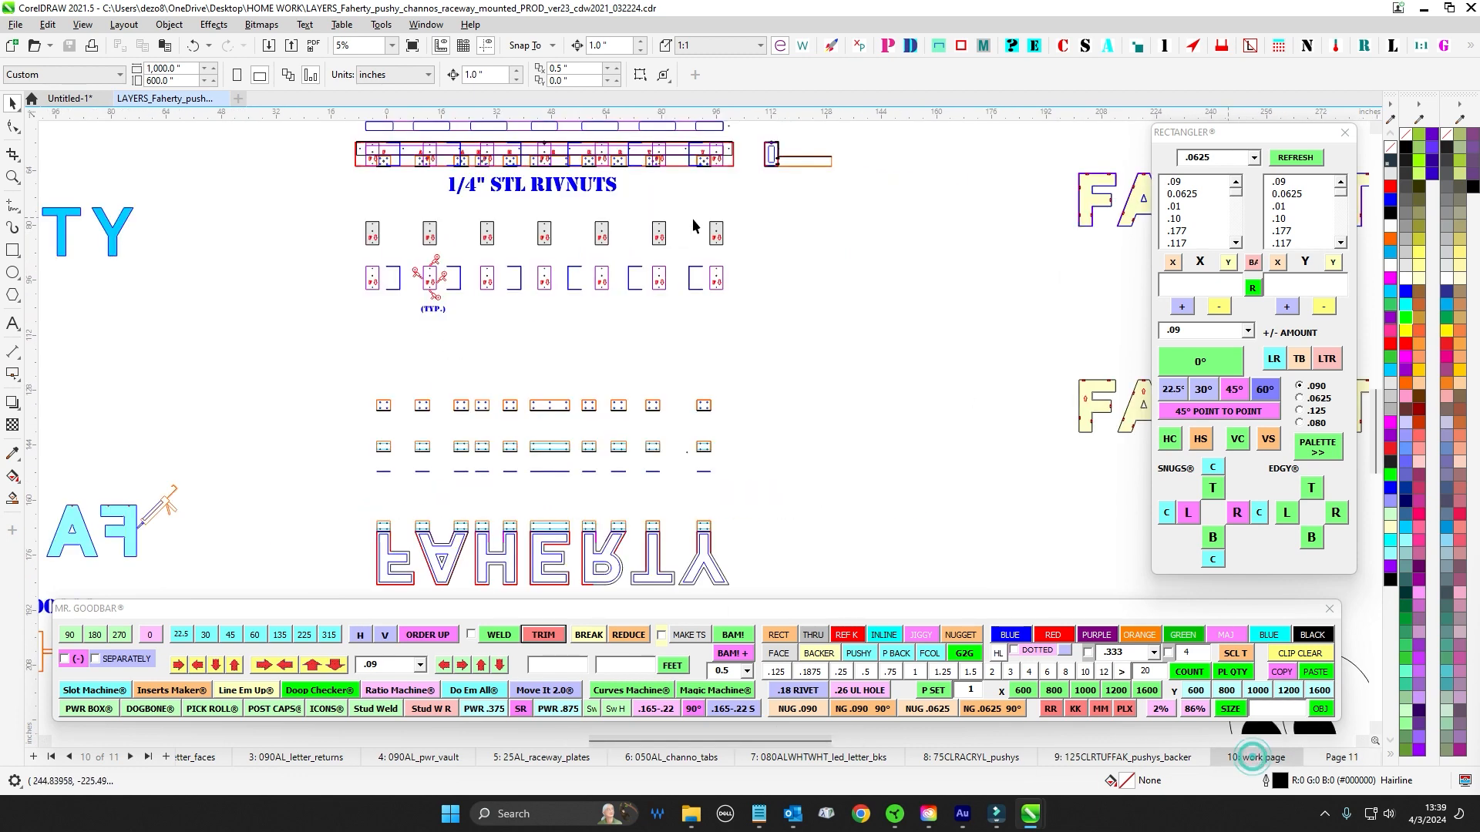
scroll(724, 344, down, 1)
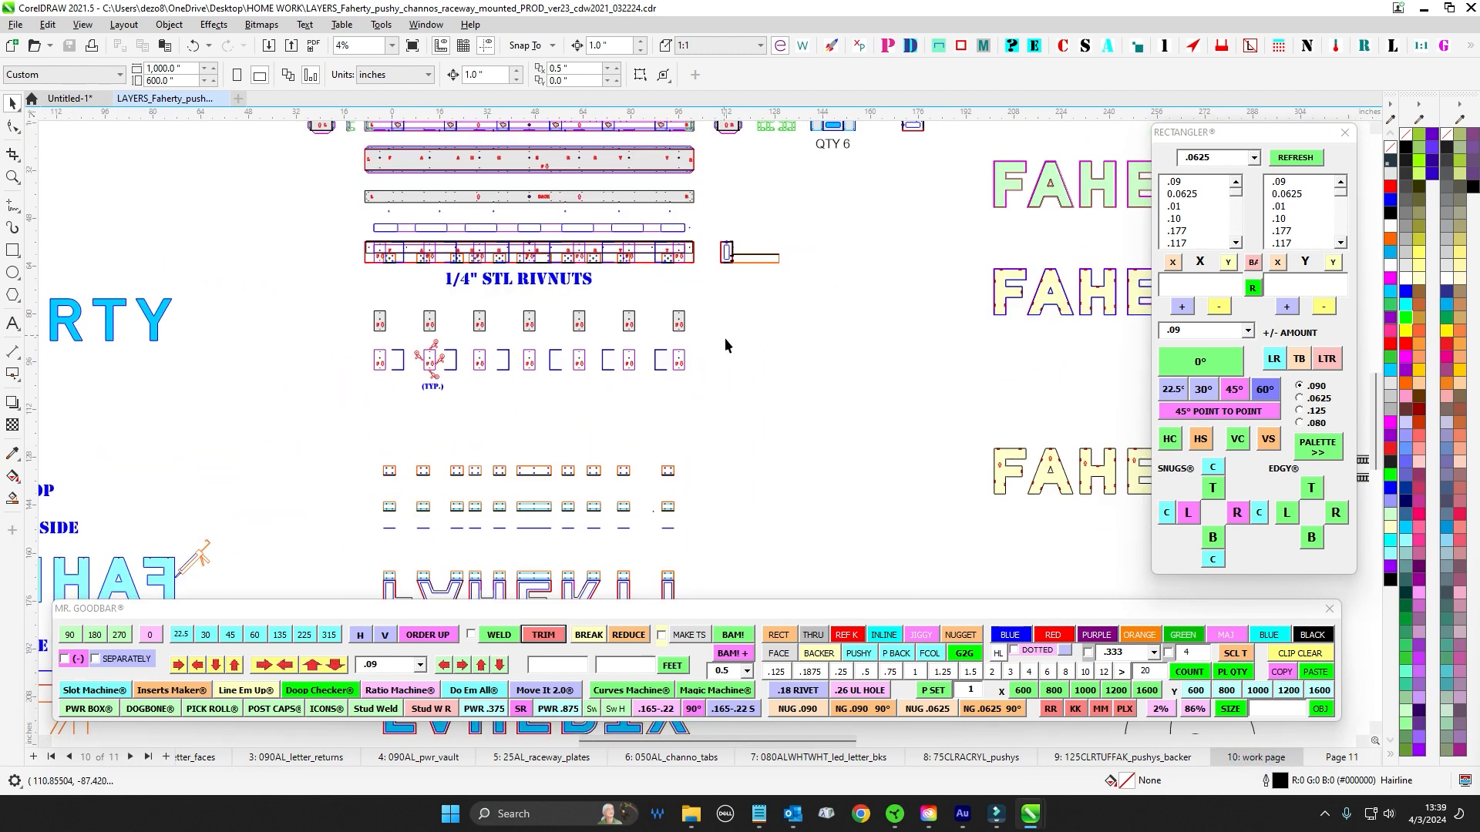
scroll(724, 337, down, 1)
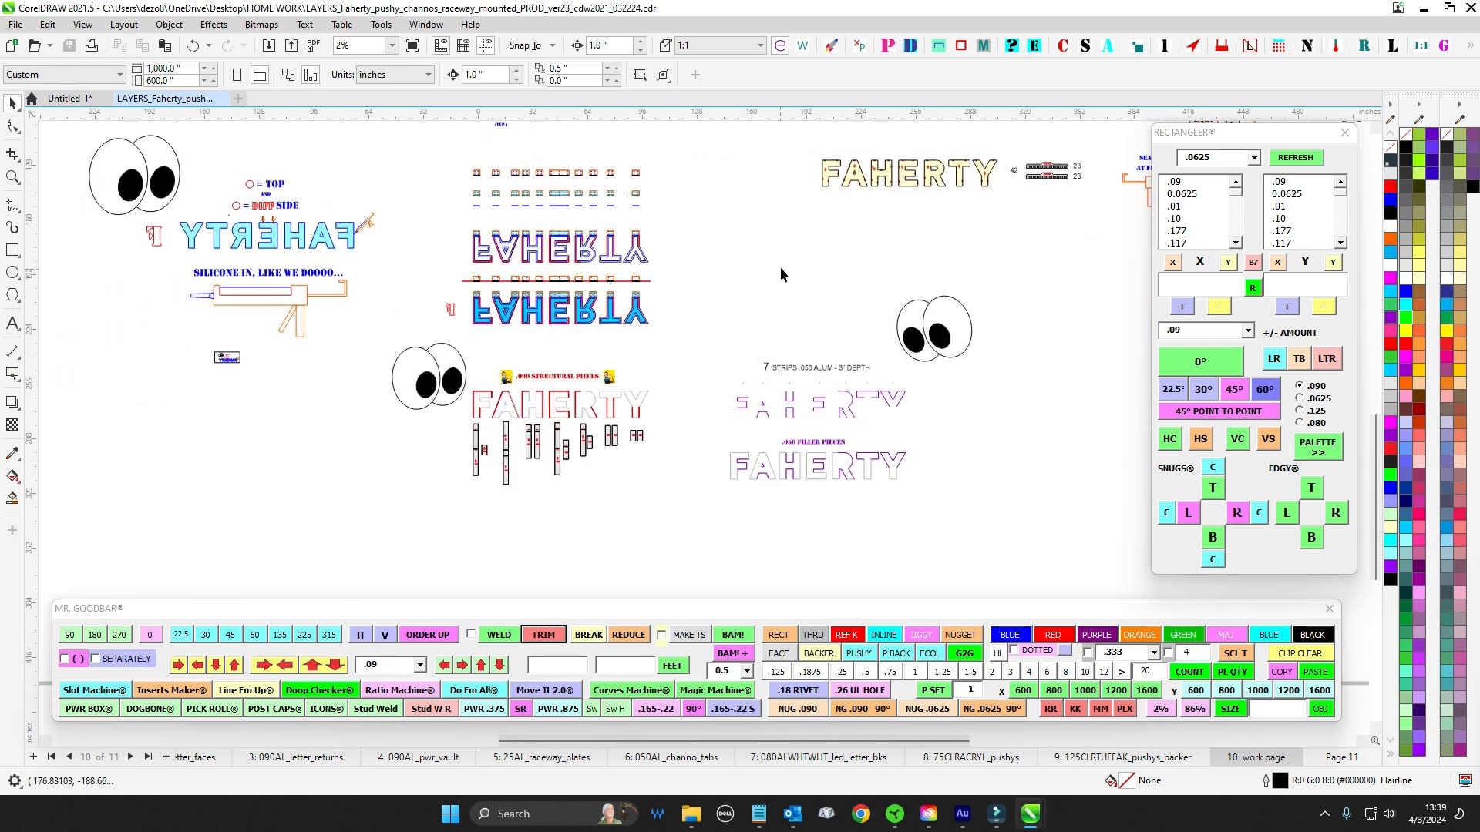
drag(353, 187, 473, 247)
scroll(470, 244, up, 2)
scroll(468, 247, down, 3)
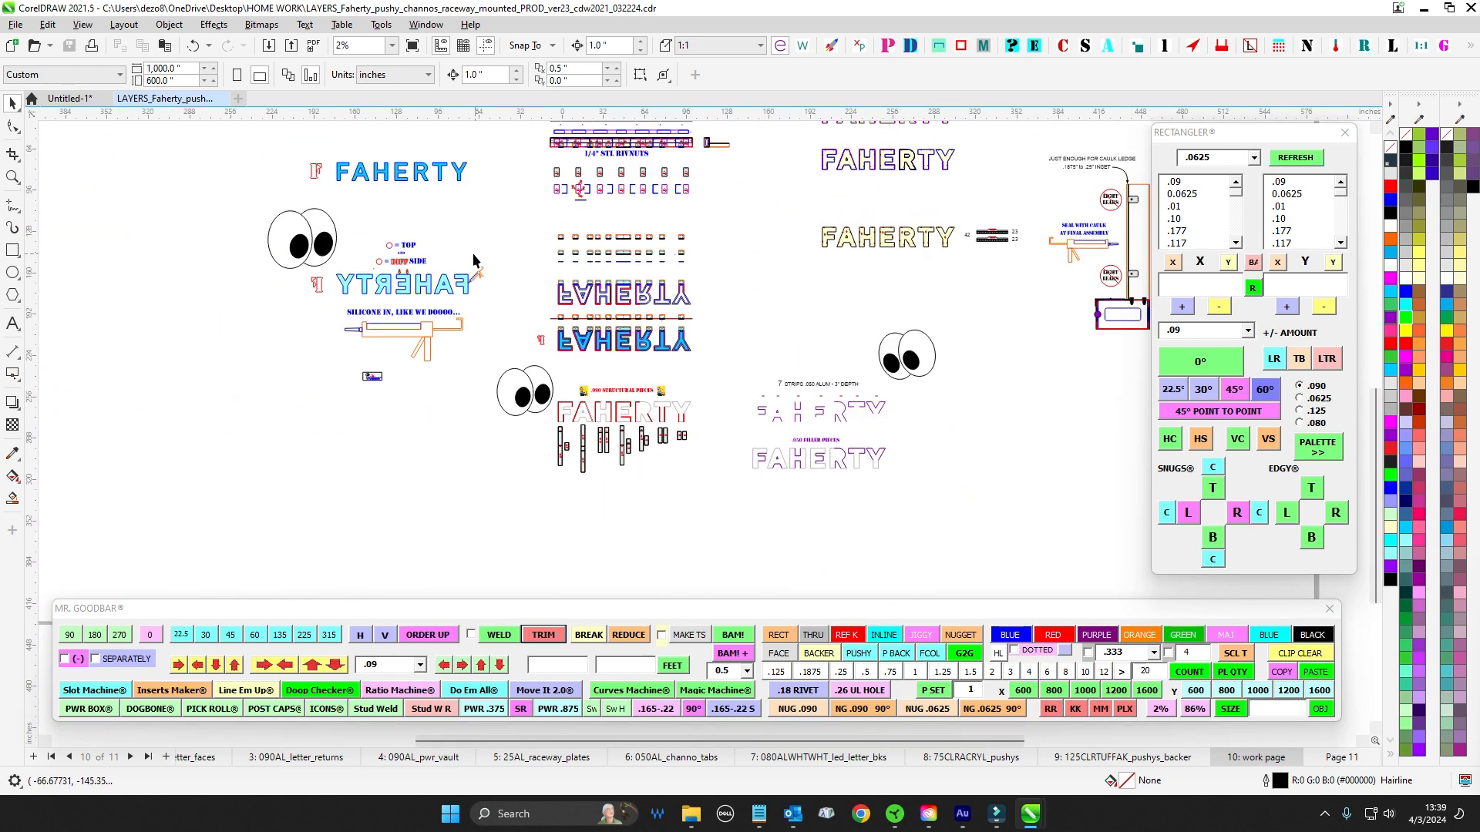
- Review the .090" aluminum raceway parts on page 1 and select the uppermost long raceway strip
click(61, 758)
scroll(604, 237, up, 3)
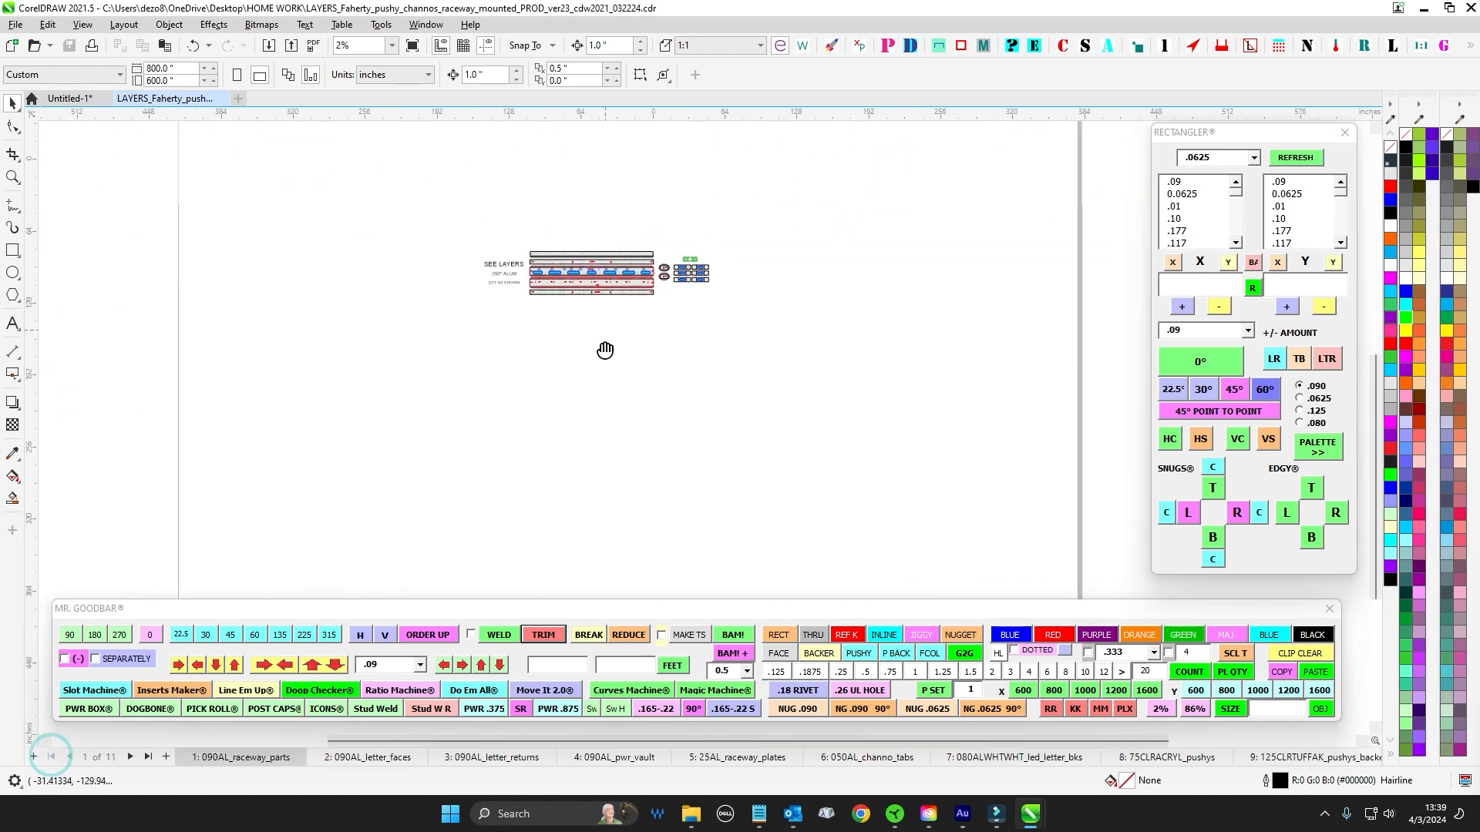
drag(579, 287, 582, 279)
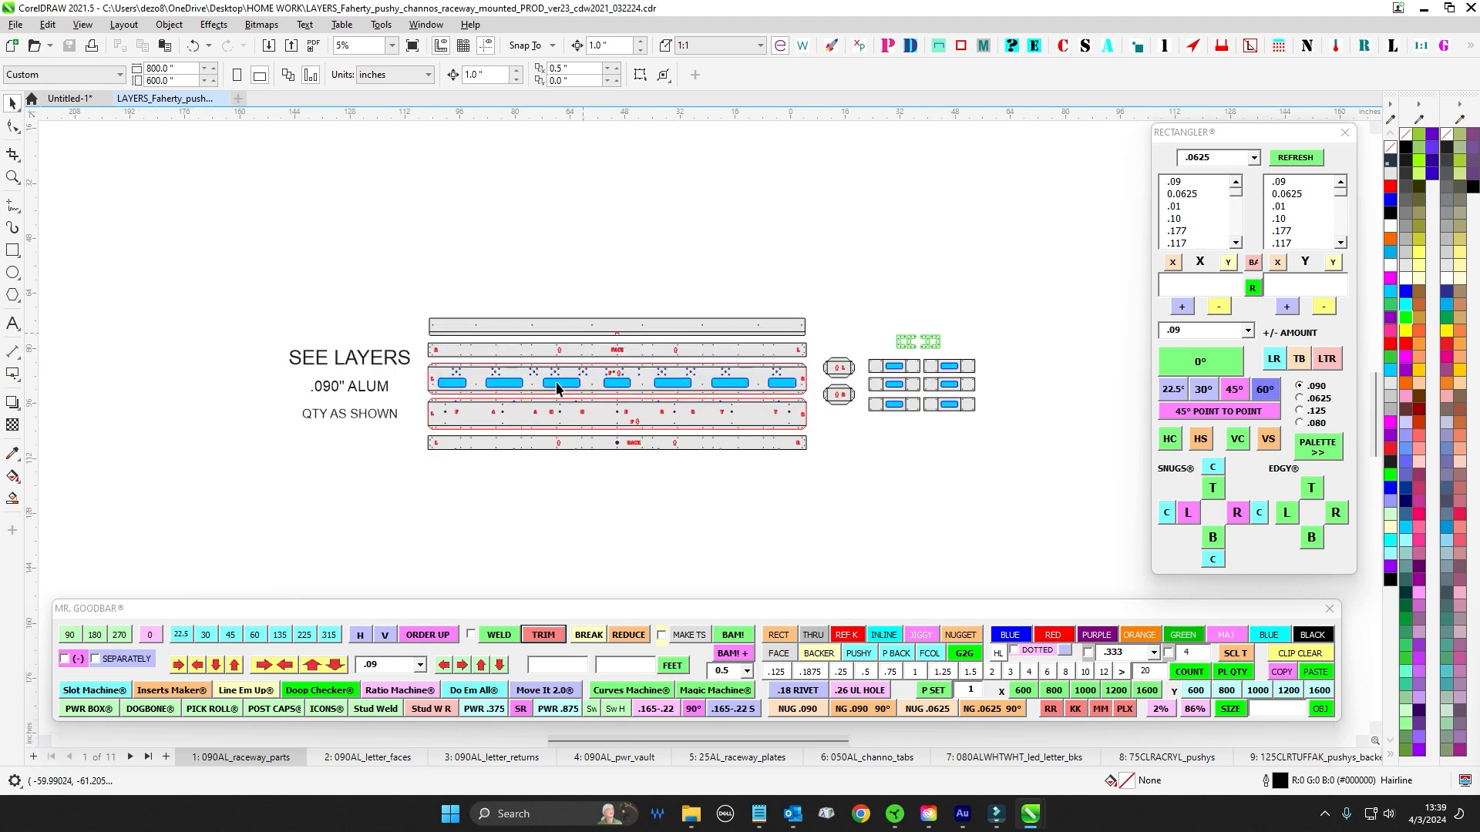
scroll(875, 396, up, 2)
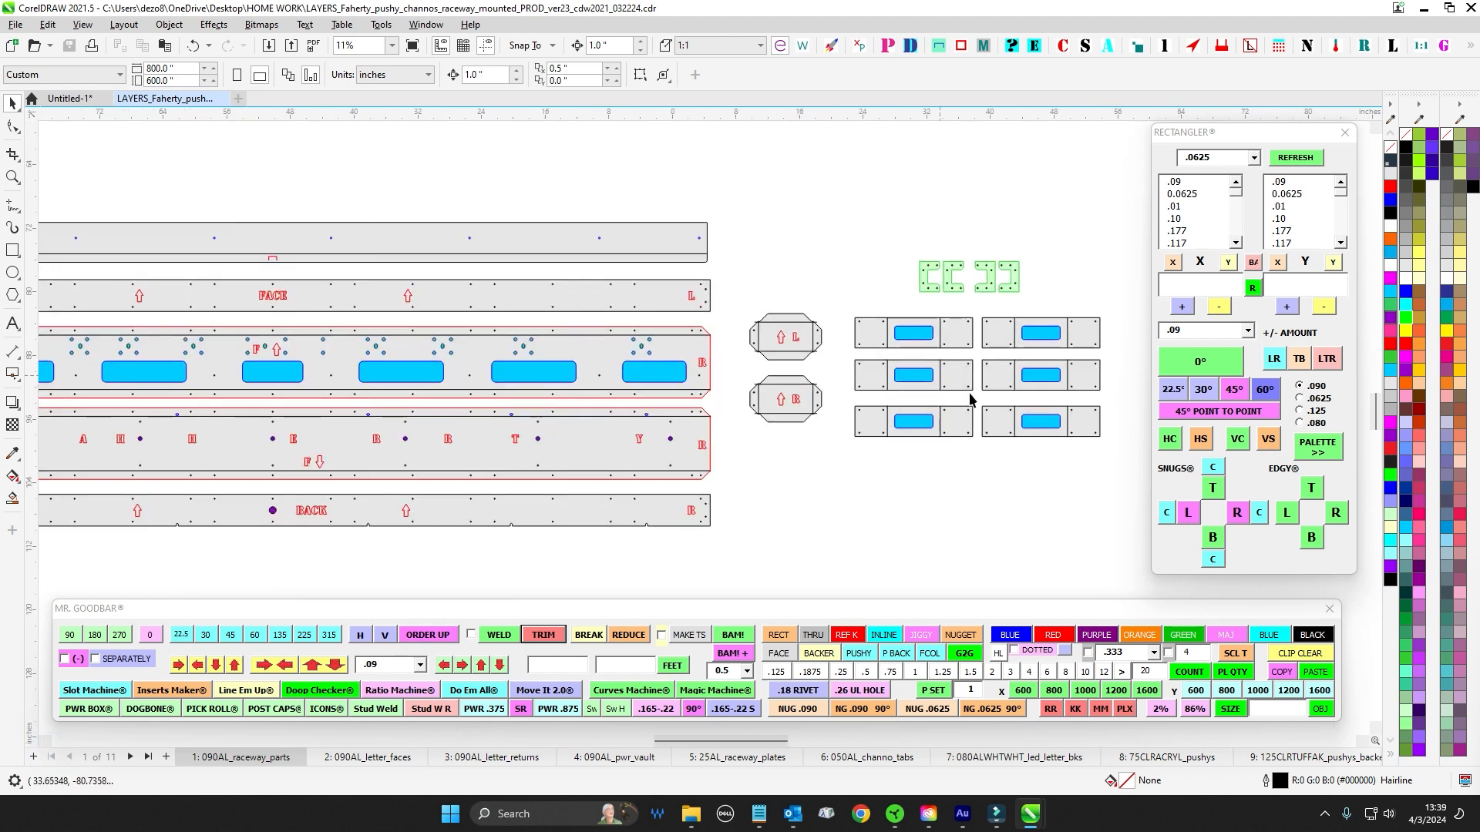
scroll(925, 274, down, 1)
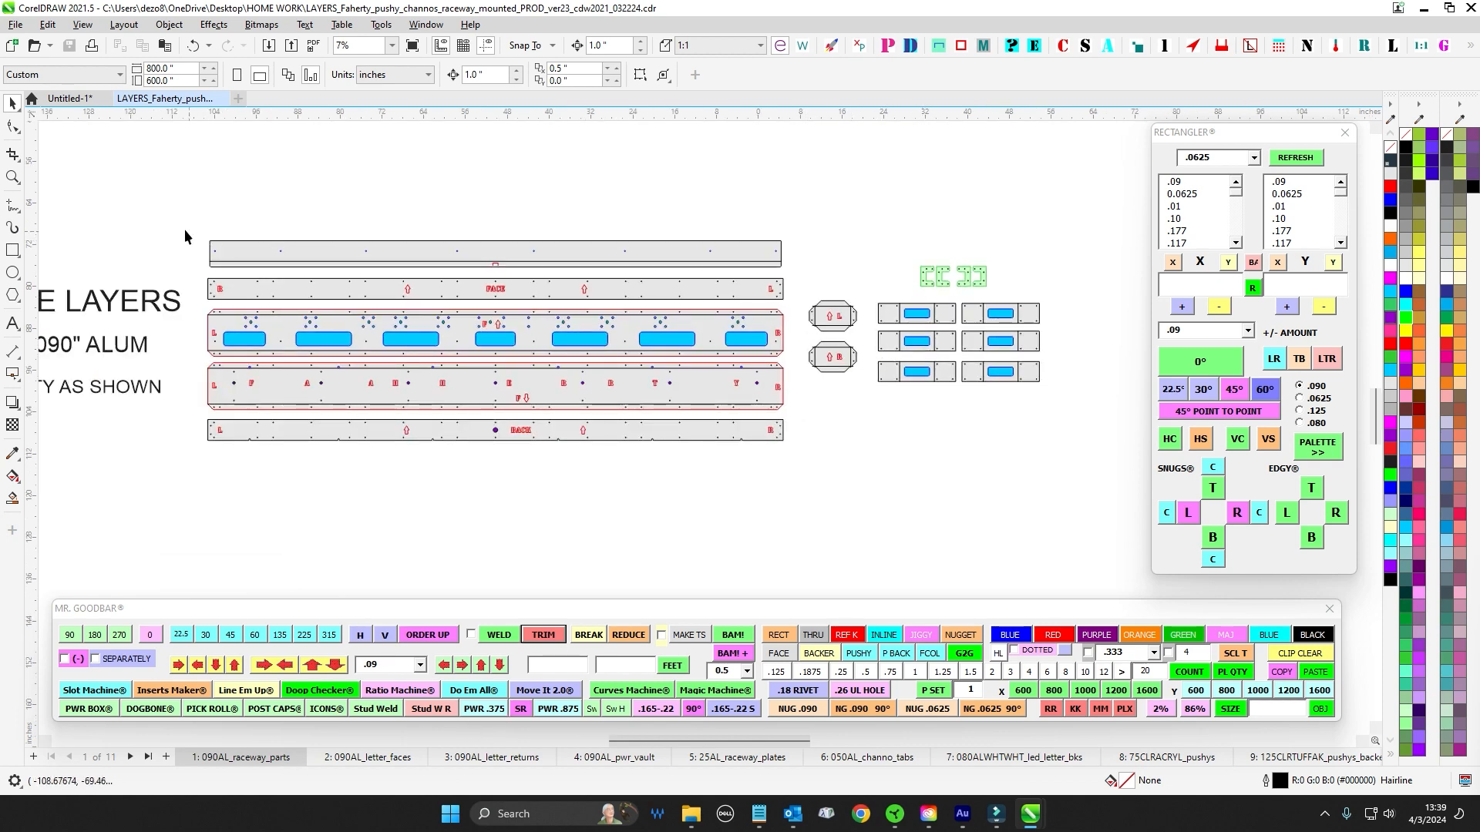
drag(183, 229, 853, 277)
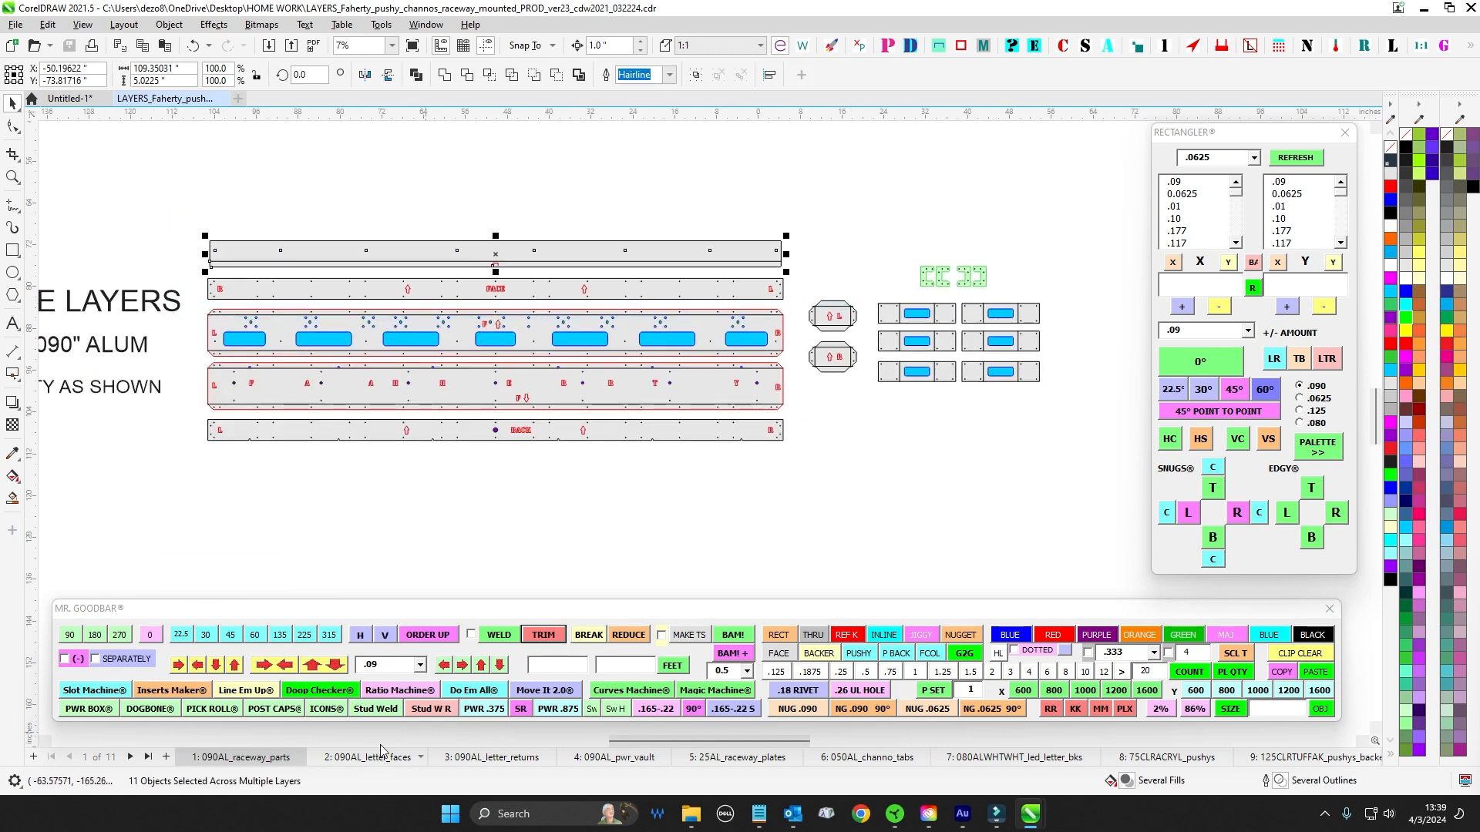
- Review the mirrored letter faces on the 090AL_letter_faces page and the strips on the 090AL_letter_returns page
click(381, 748)
scroll(641, 265, up, 1)
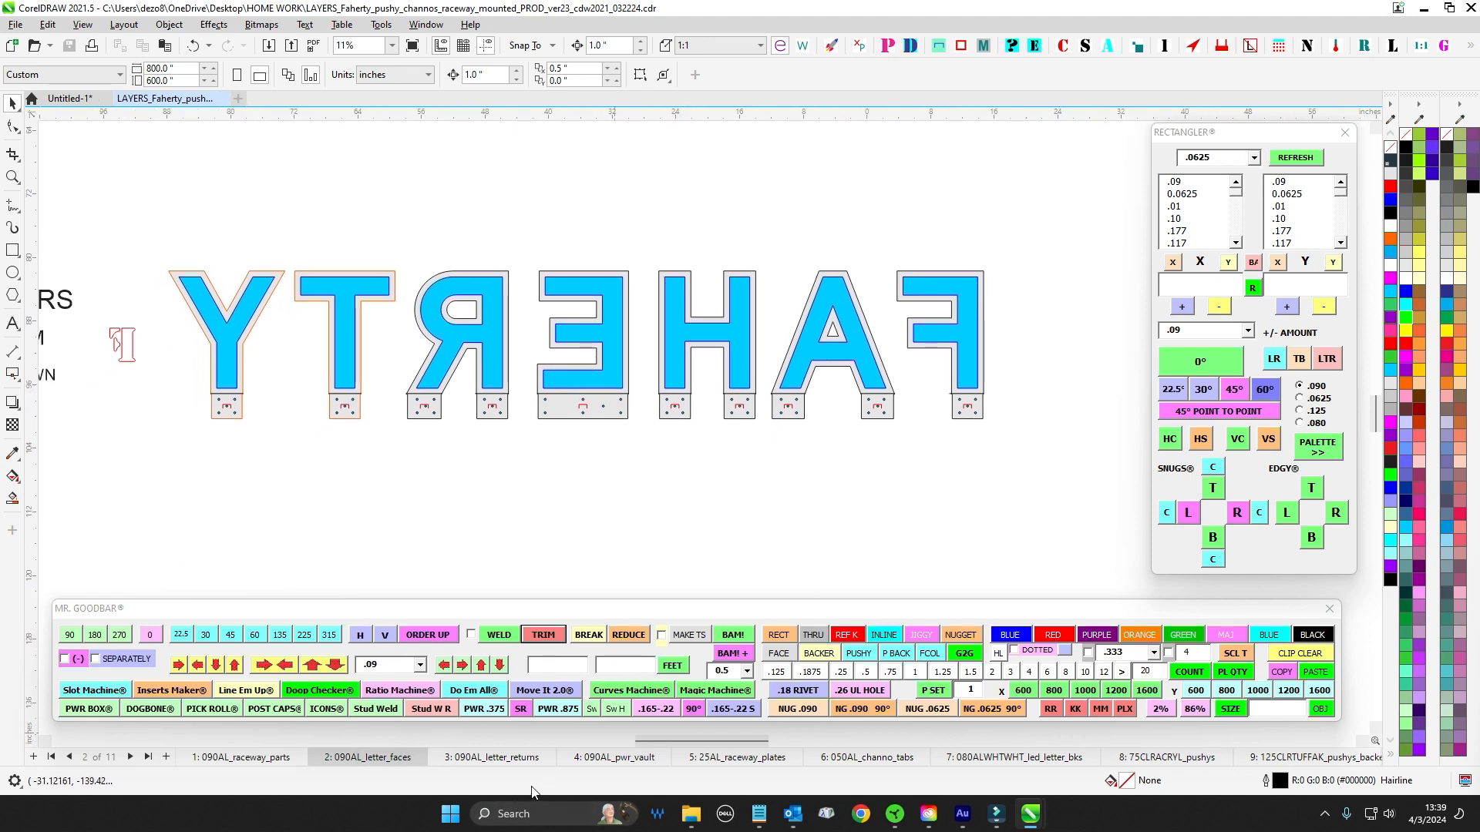
click(488, 758)
scroll(705, 201, left, 3)
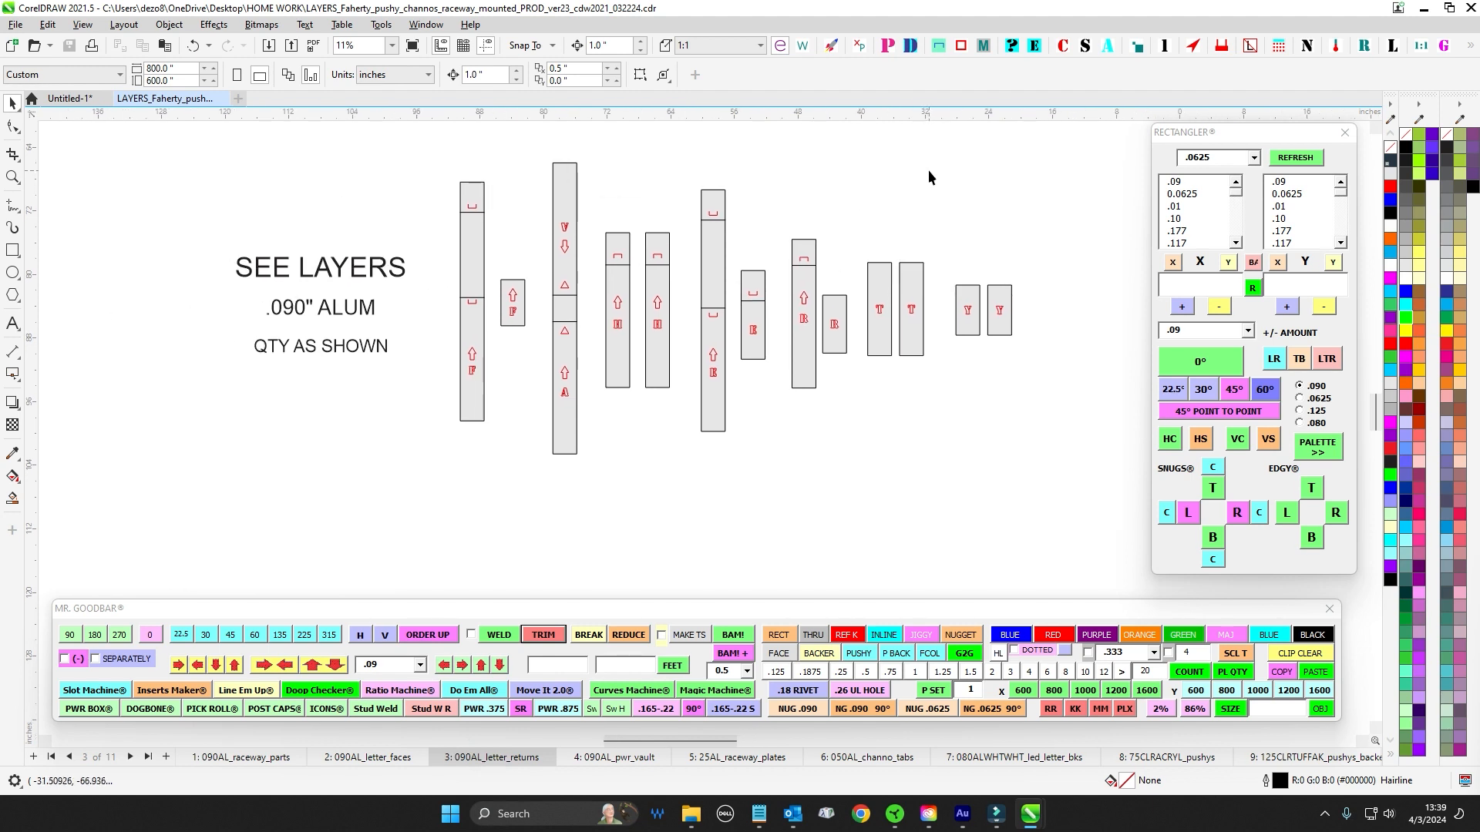
- Review the power vault parts on the 090AL_pwr_vault page and the plates on the 25AL_raceway_plates page
click(613, 758)
scroll(883, 303, down, 3)
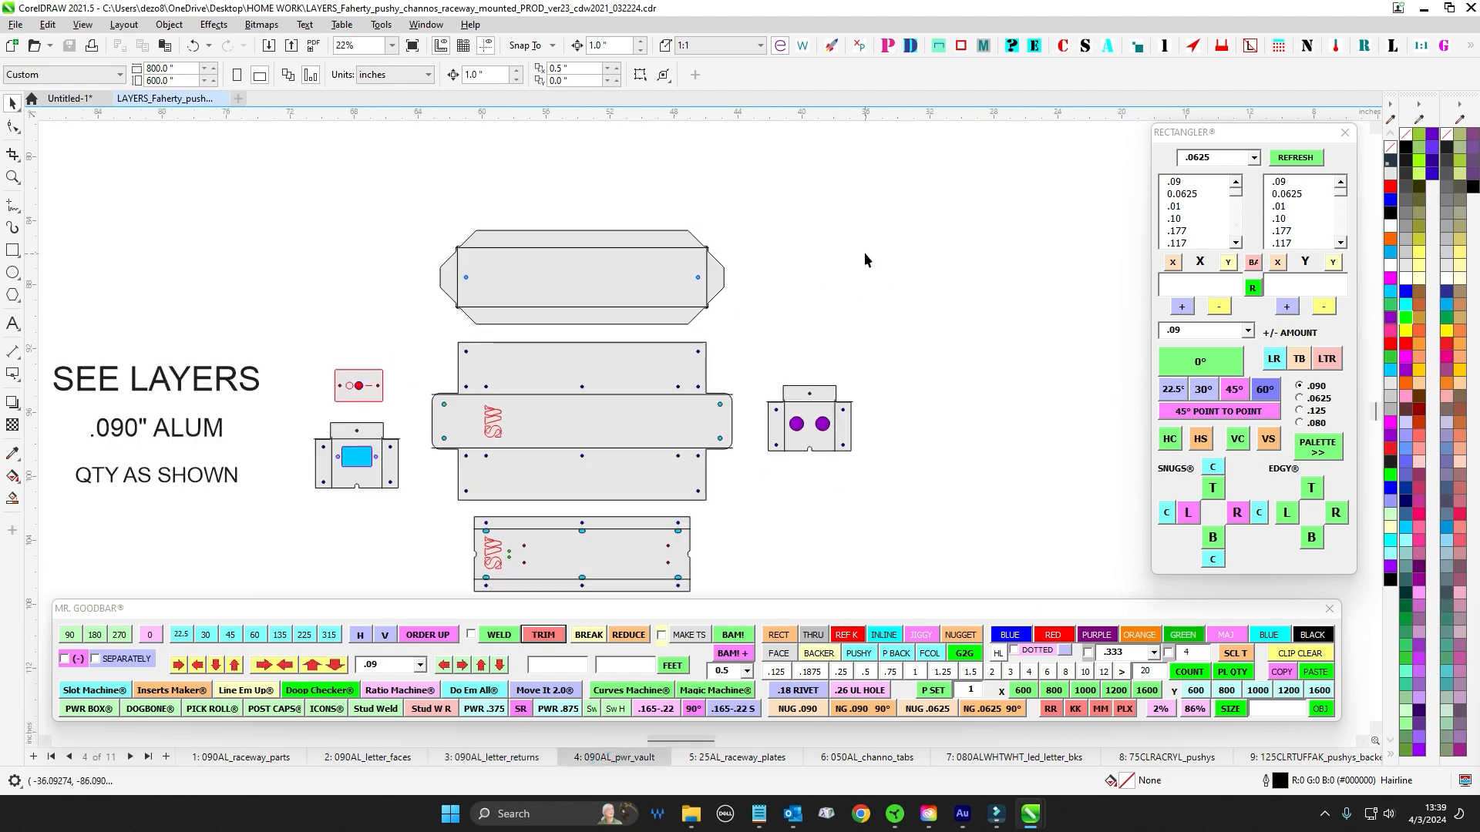
click(739, 758)
scroll(629, 159, up, 2)
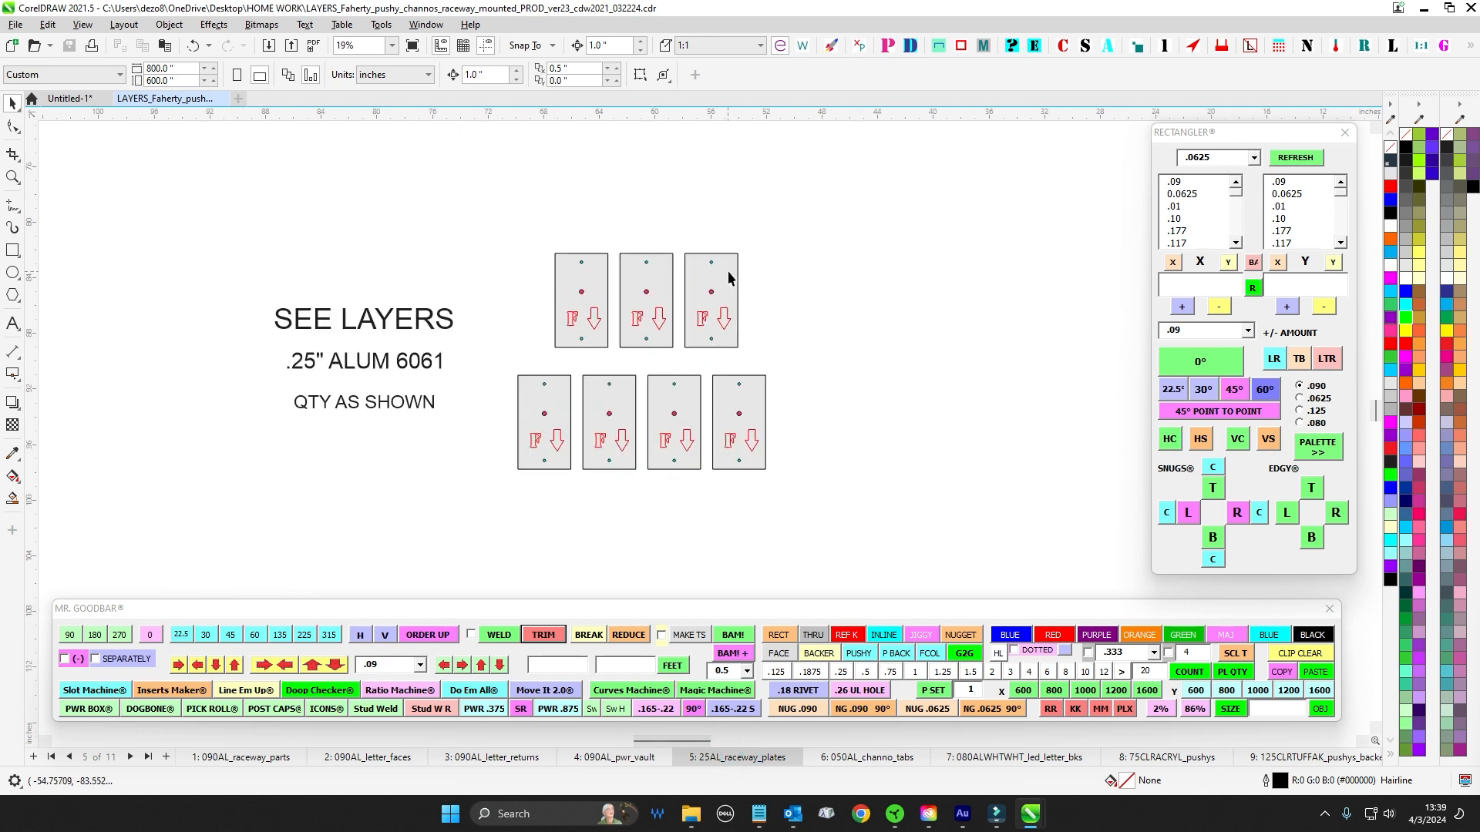
- Review the tab strips on the 050AL_channo_tabs page and the letter backs on the 080ALWHTWHT_led_letter_bks page
click(864, 759)
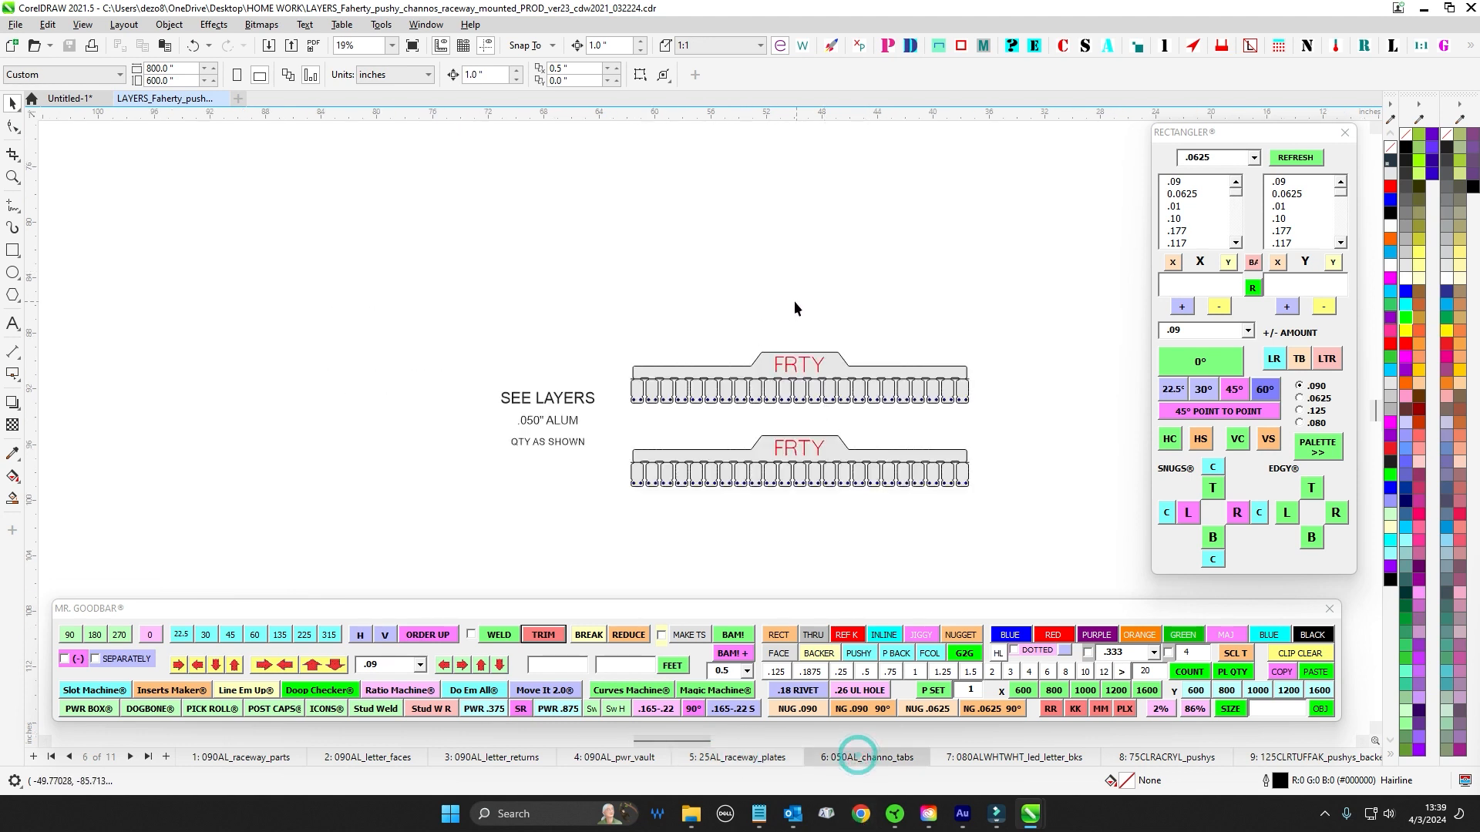
scroll(680, 250, up, 1)
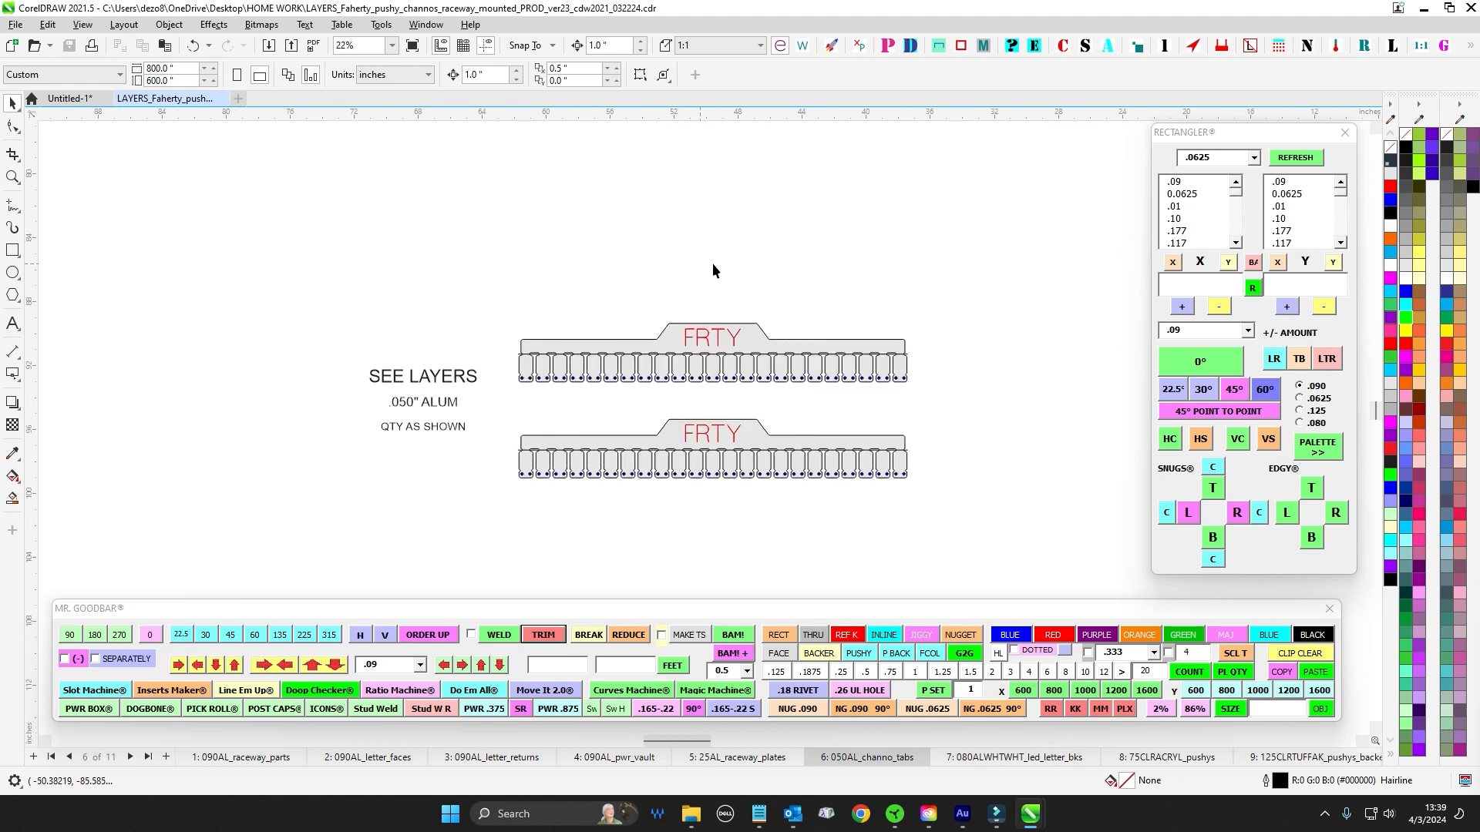
drag(1010, 474, 846, 401)
click(1006, 759)
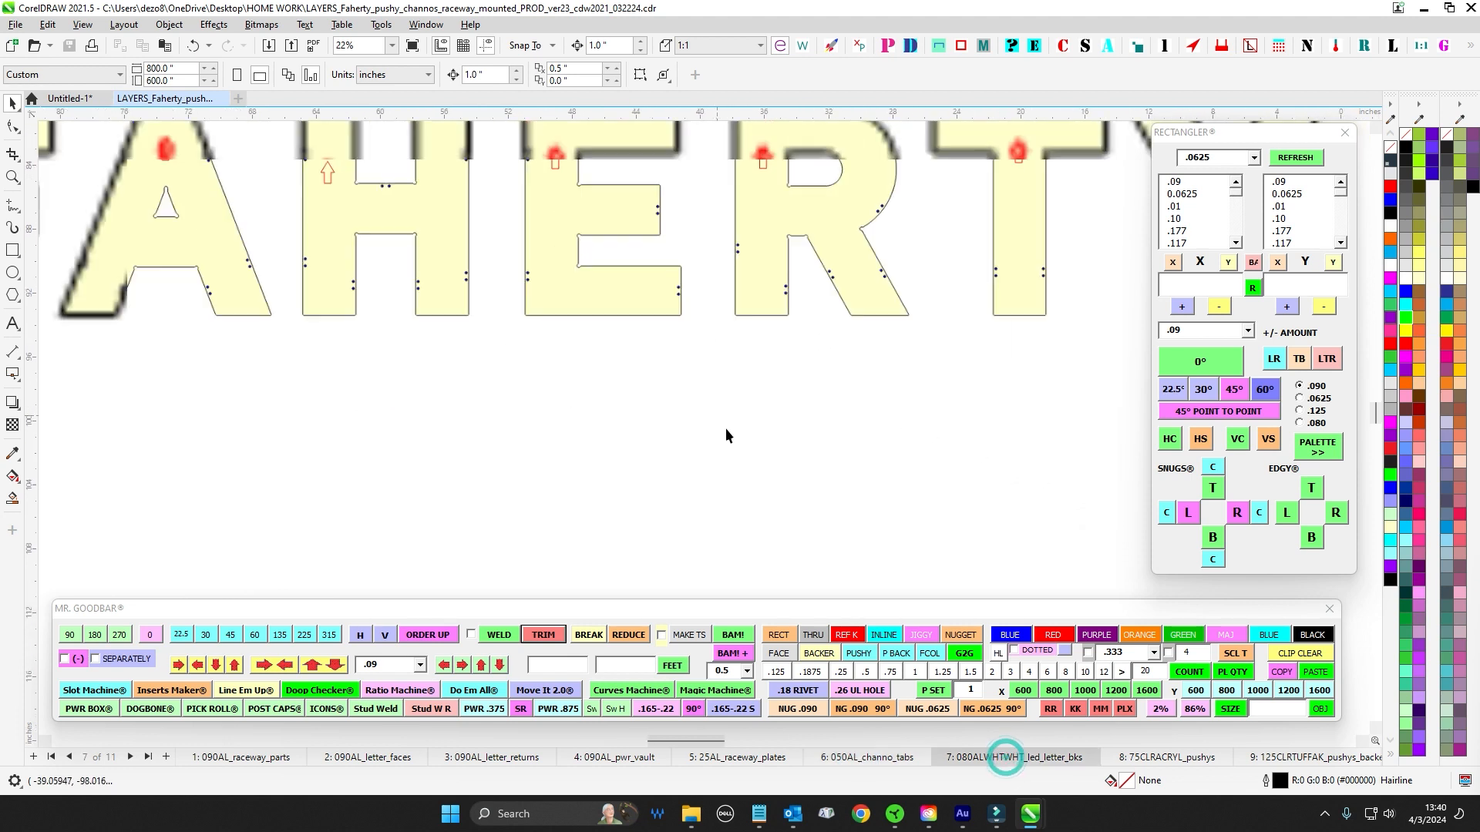
scroll(724, 428, down, 3)
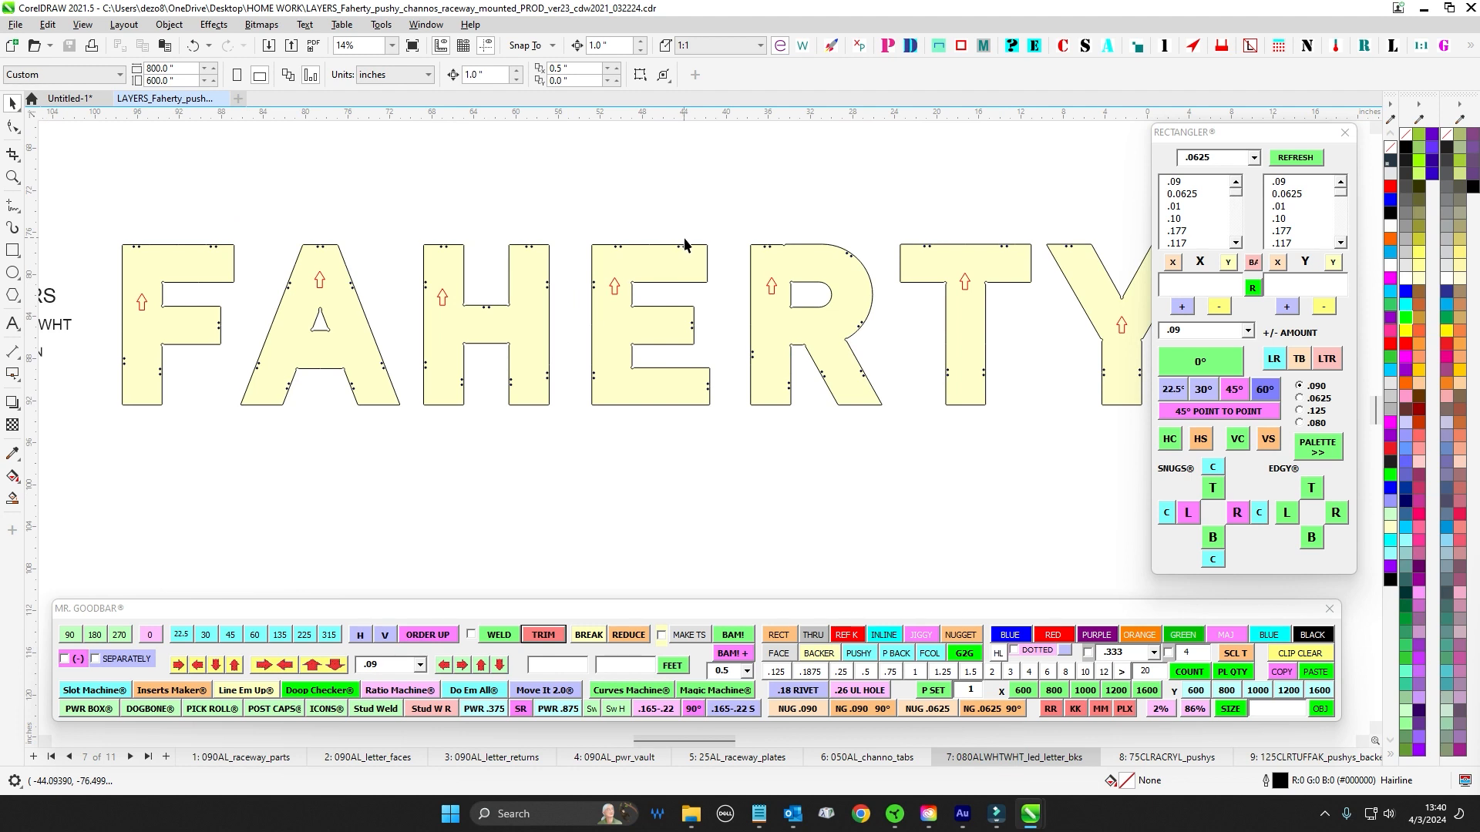
- Review the 3/4" clear acrylic push-thru letters on page 8 and the 1/8" clear Tuffak backers on page 9
click(1164, 758)
scroll(806, 212, down, 2)
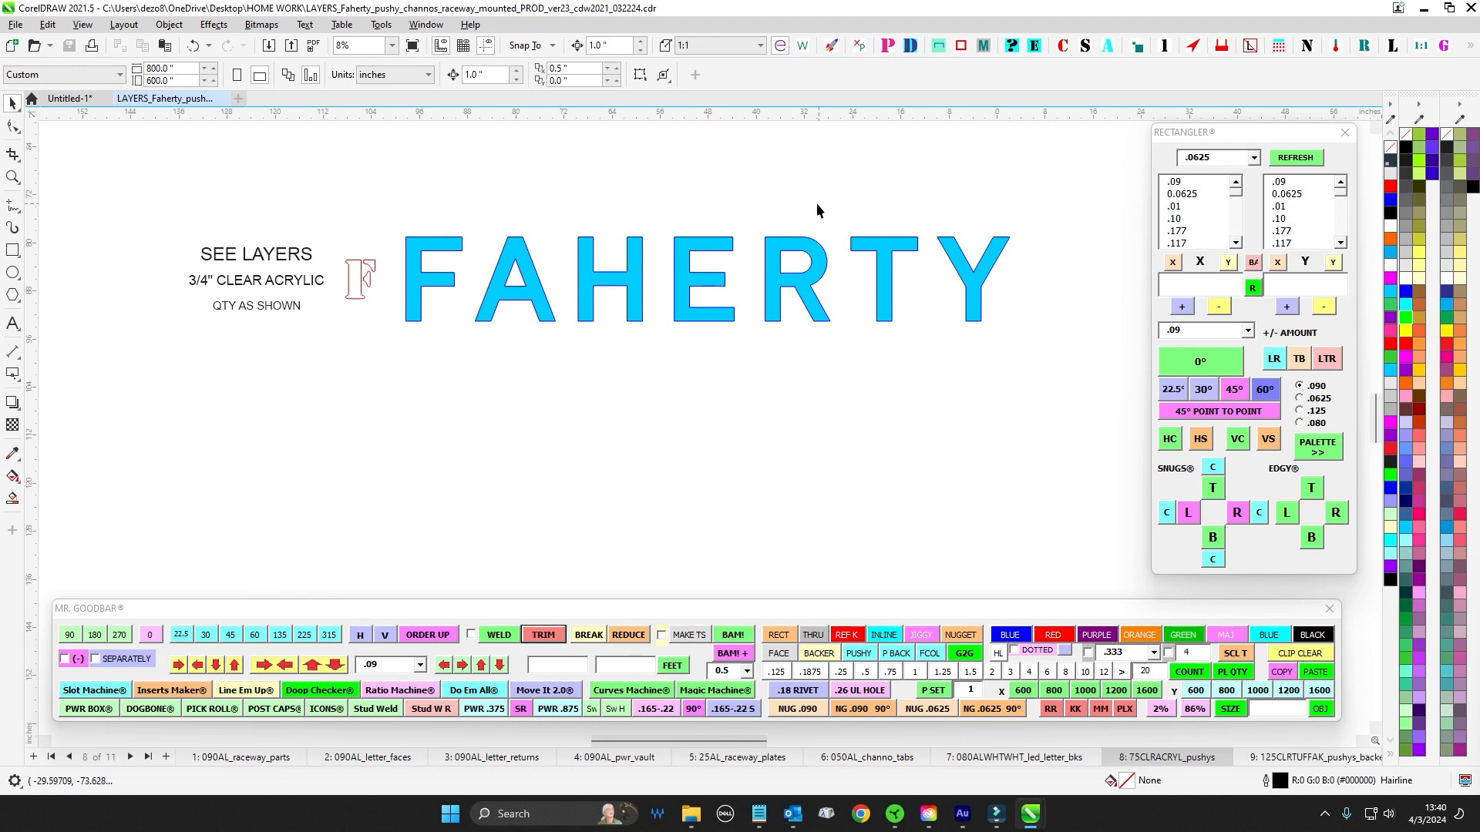
click(1289, 758)
scroll(778, 178, up, 2)
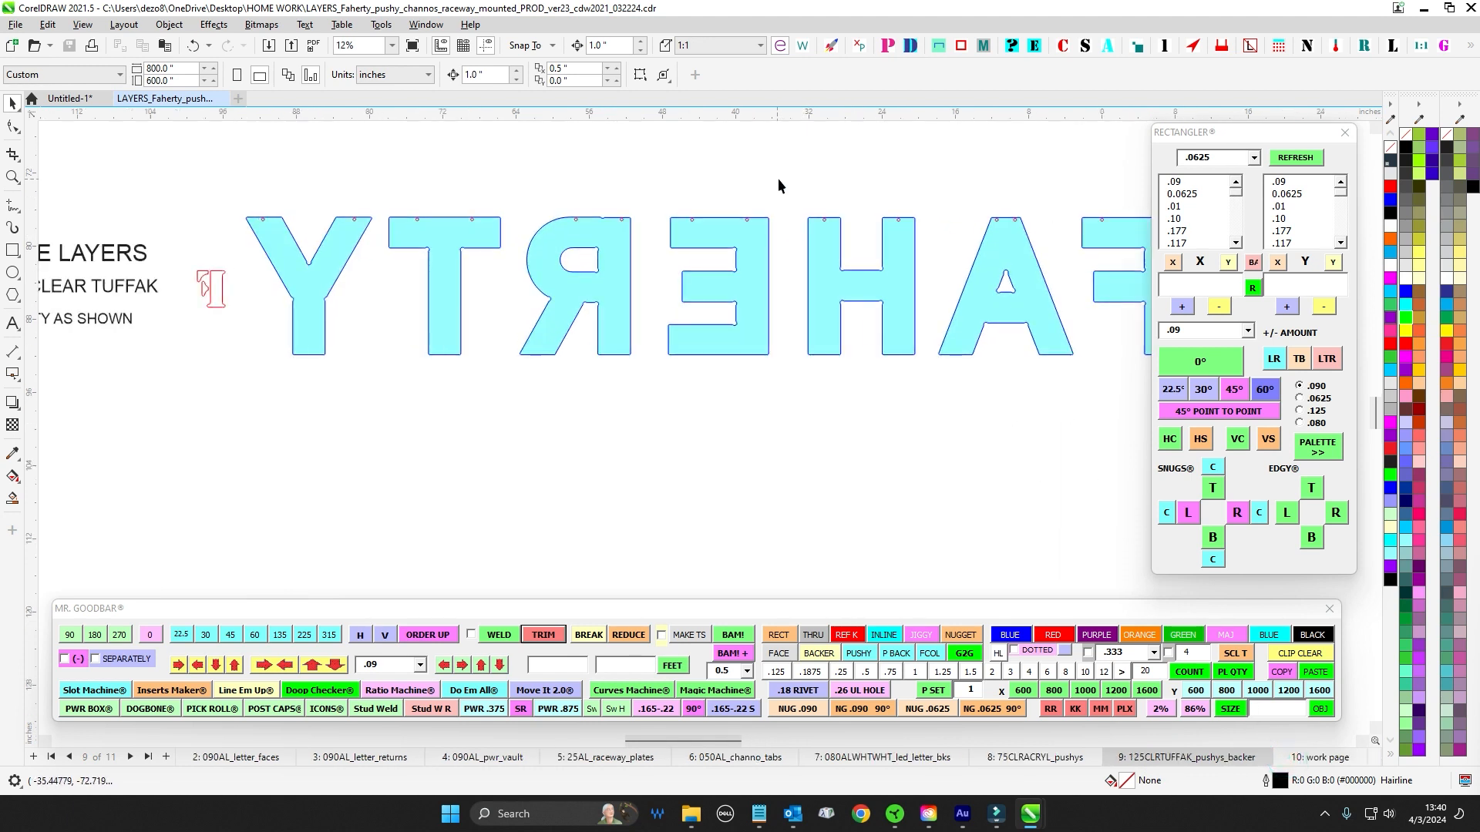
scroll(858, 248, down, 3)
drag(857, 248, 735, 232)
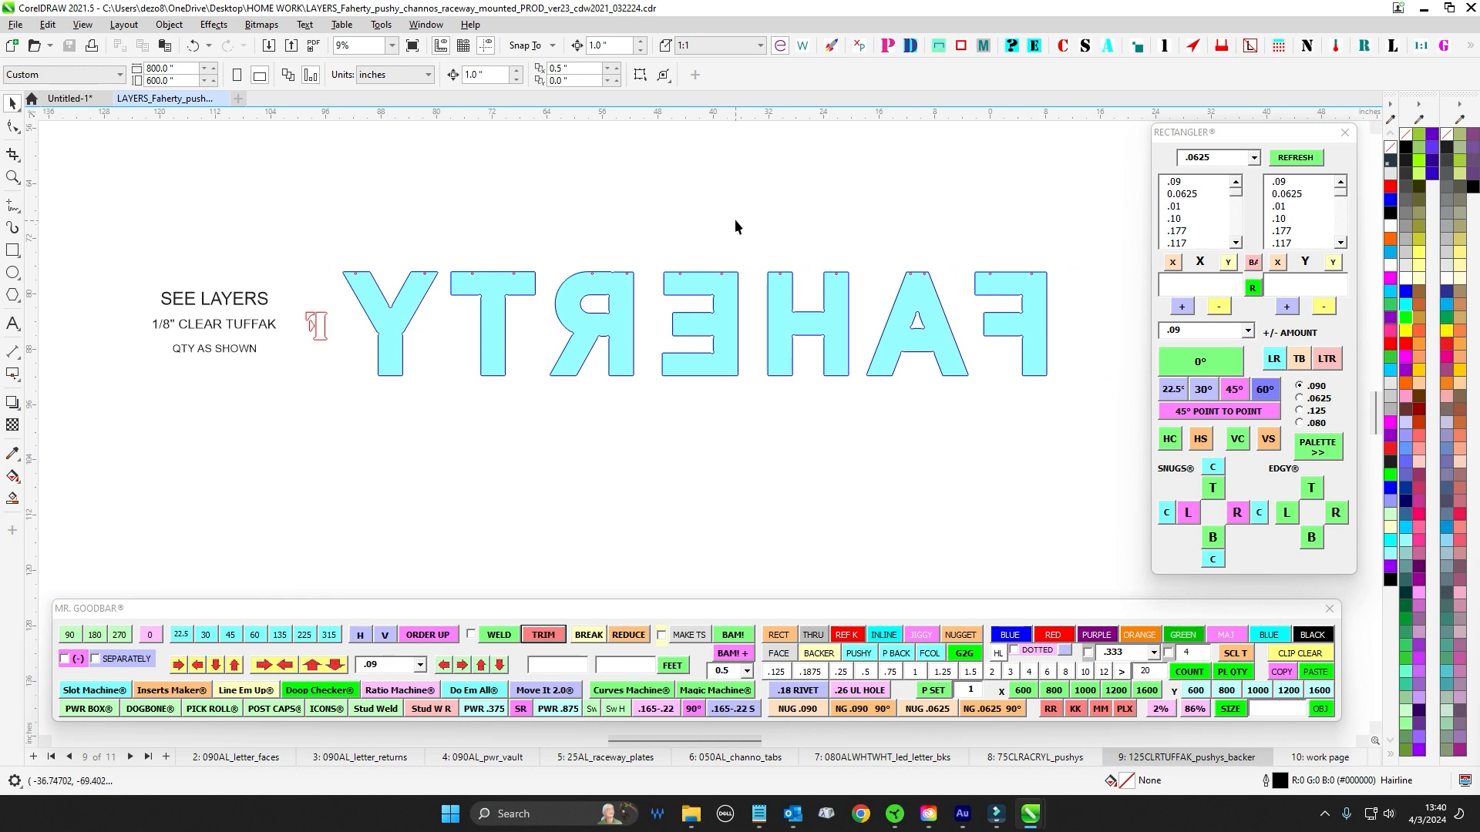
- Return to the work page and inspect the raceway beneath the outlined FAHERTY letters, selecting its parts briefly
click(1320, 757)
scroll(909, 227, down, 3)
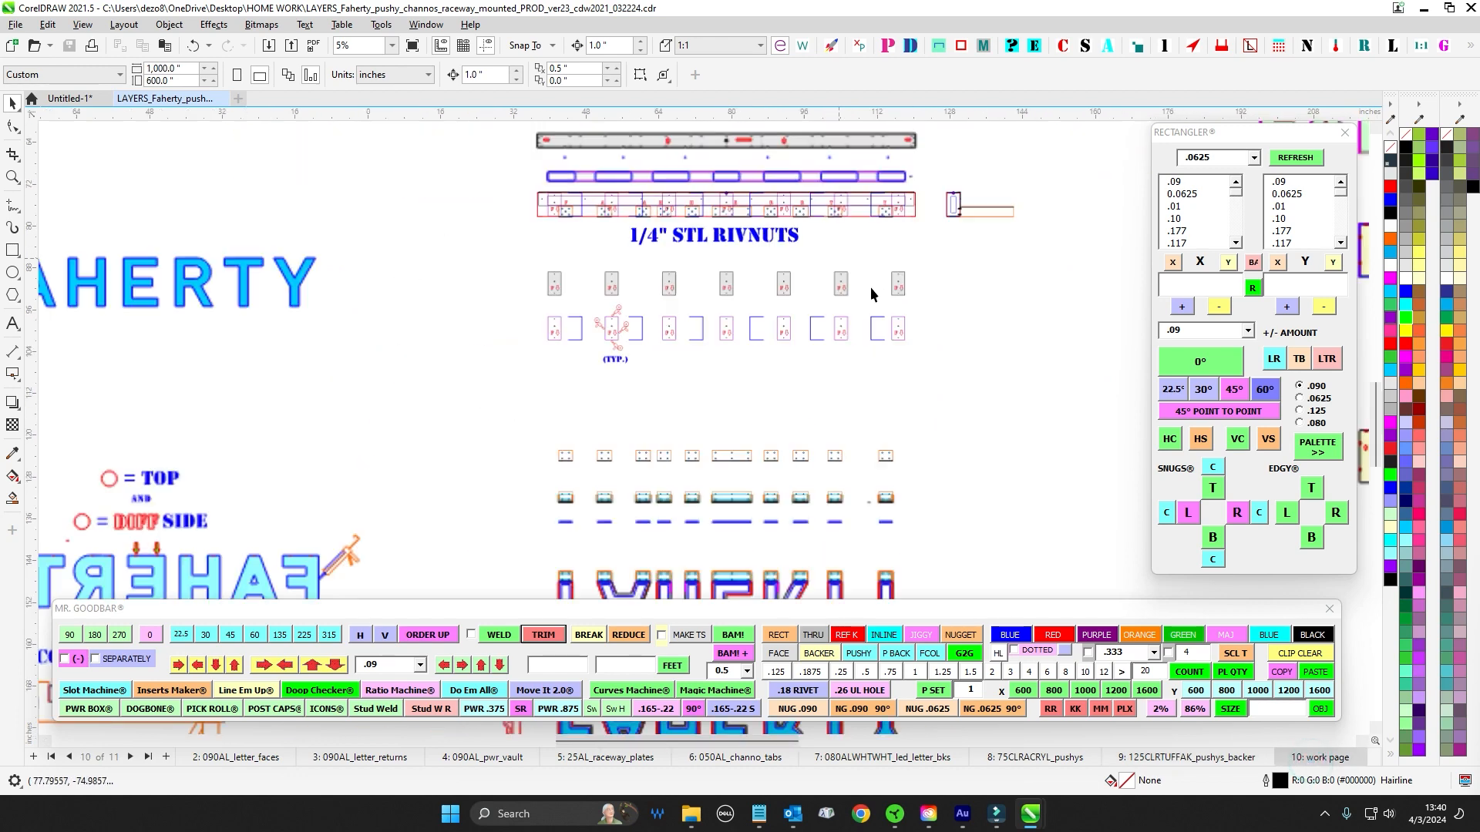
scroll(840, 375, down, 4)
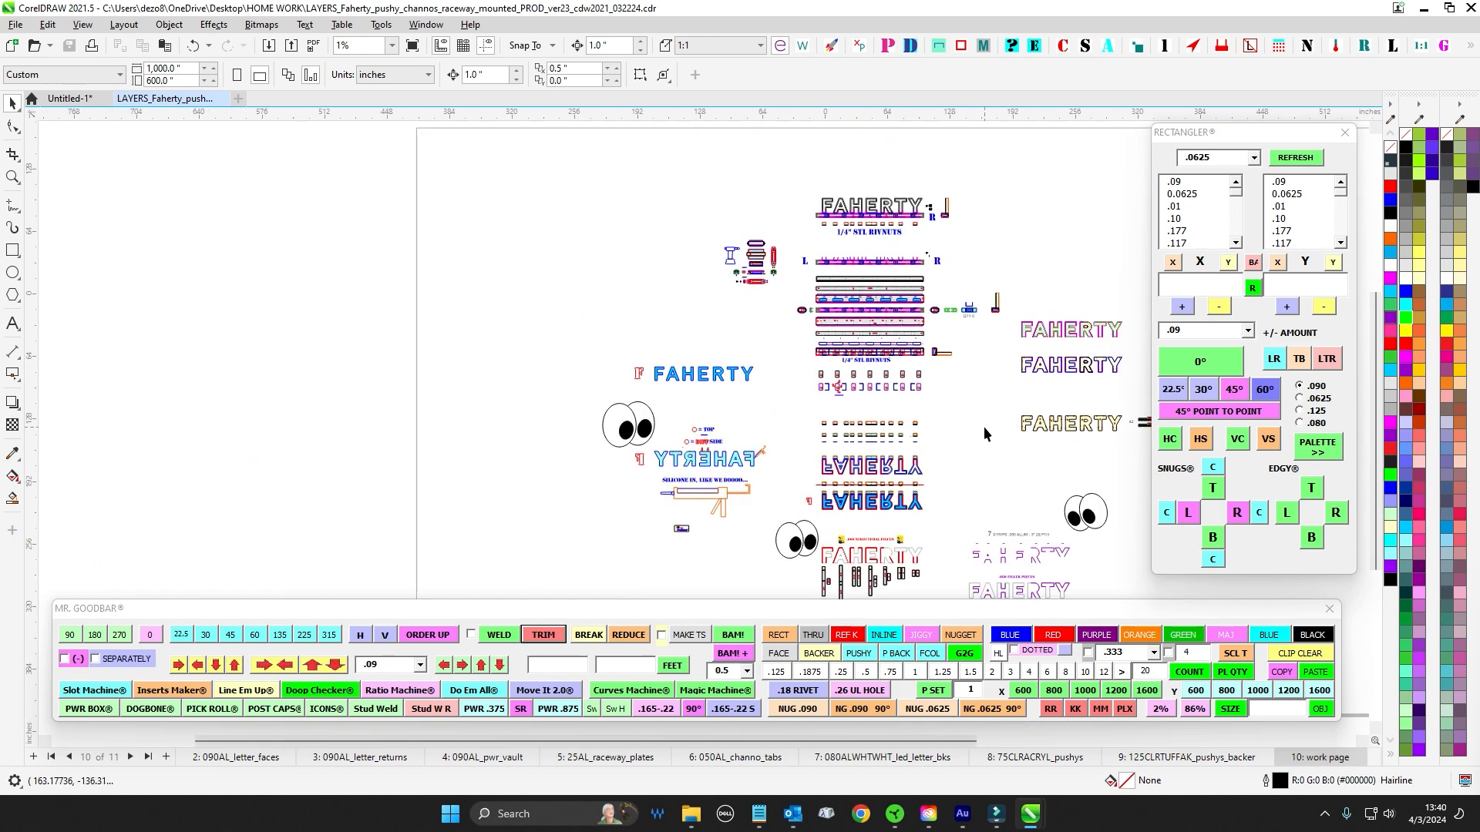
scroll(724, 293, up, 1)
scroll(724, 293, up, 5)
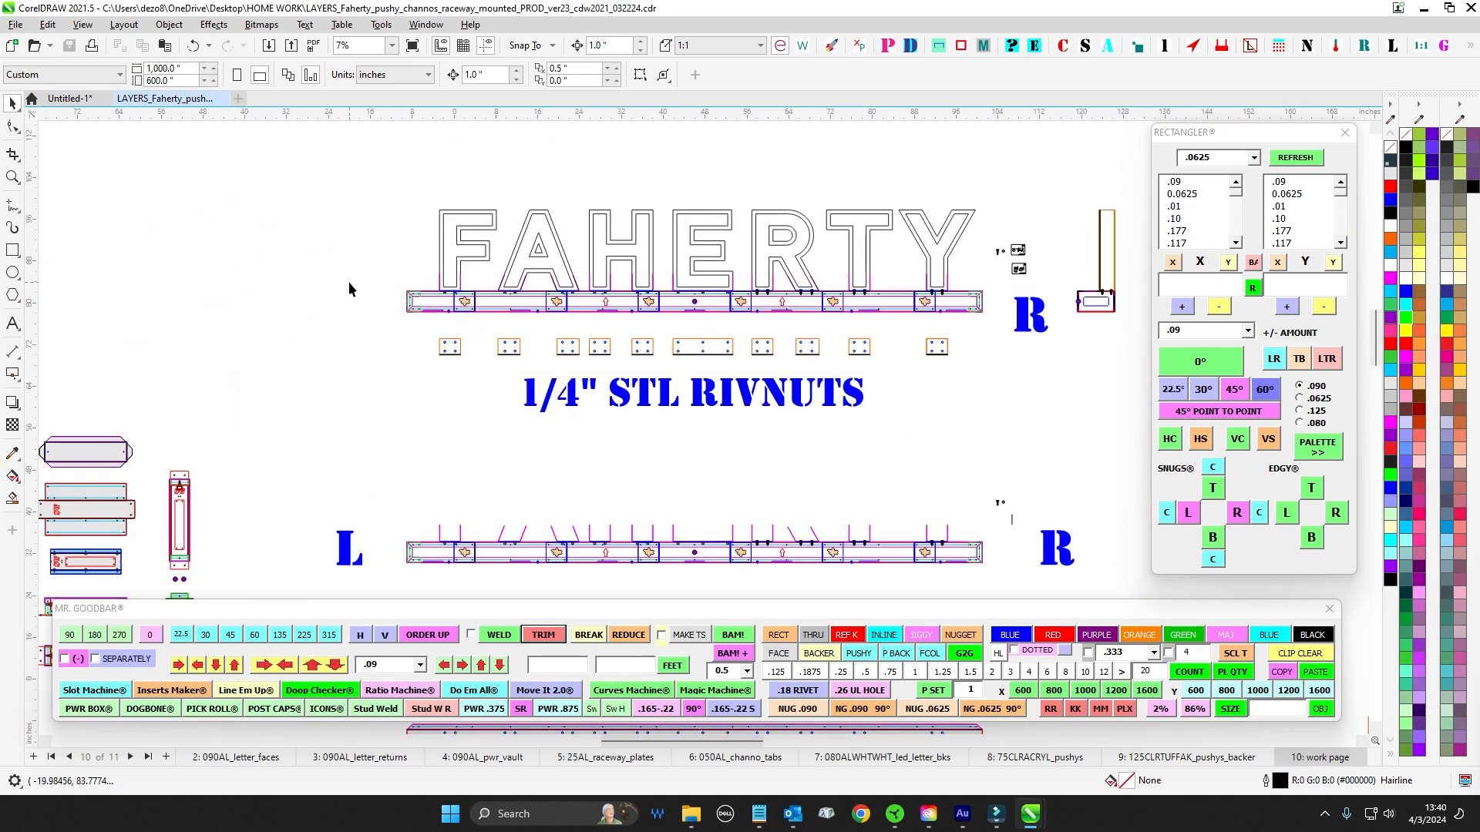
drag(349, 289, 1019, 336)
scroll(929, 299, up, 2)
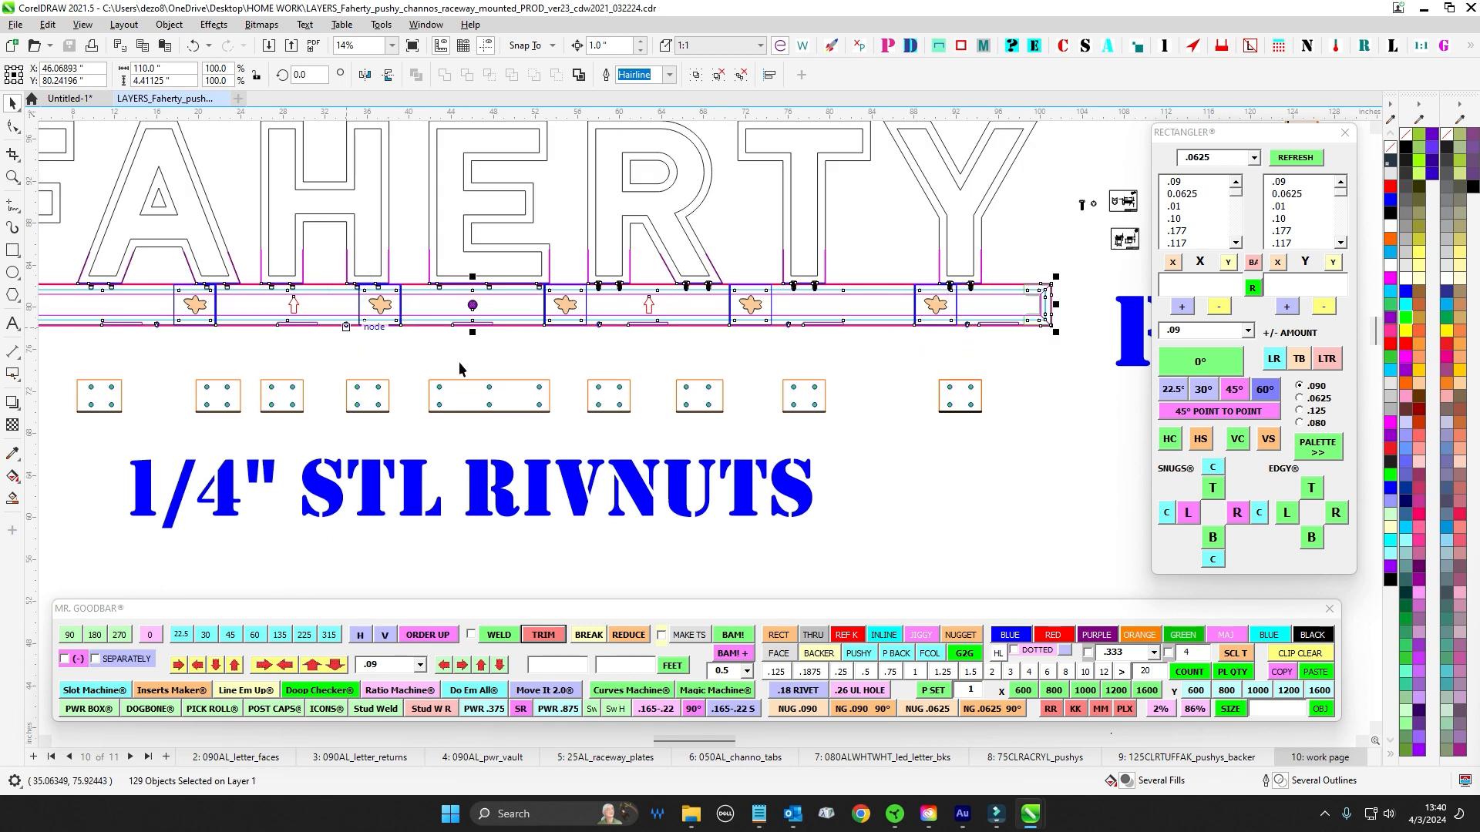
click(698, 358)
- Inspect the lower raceway layouts on the work page, selecting the row of gray mounting plates below the rivnut note
drag(678, 397, 828, 159)
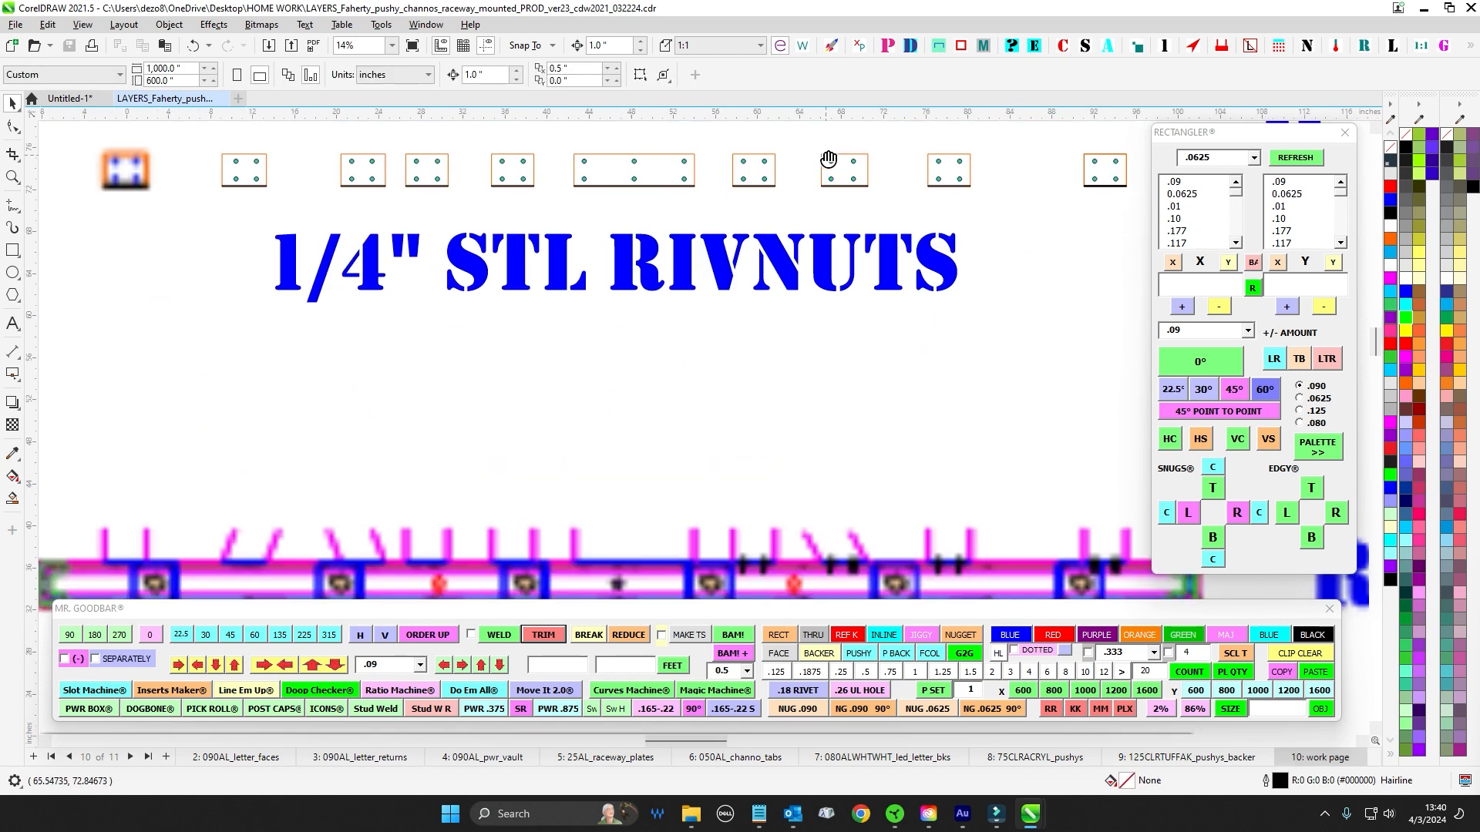
scroll(827, 159, down, 3)
scroll(552, 430, up, 2)
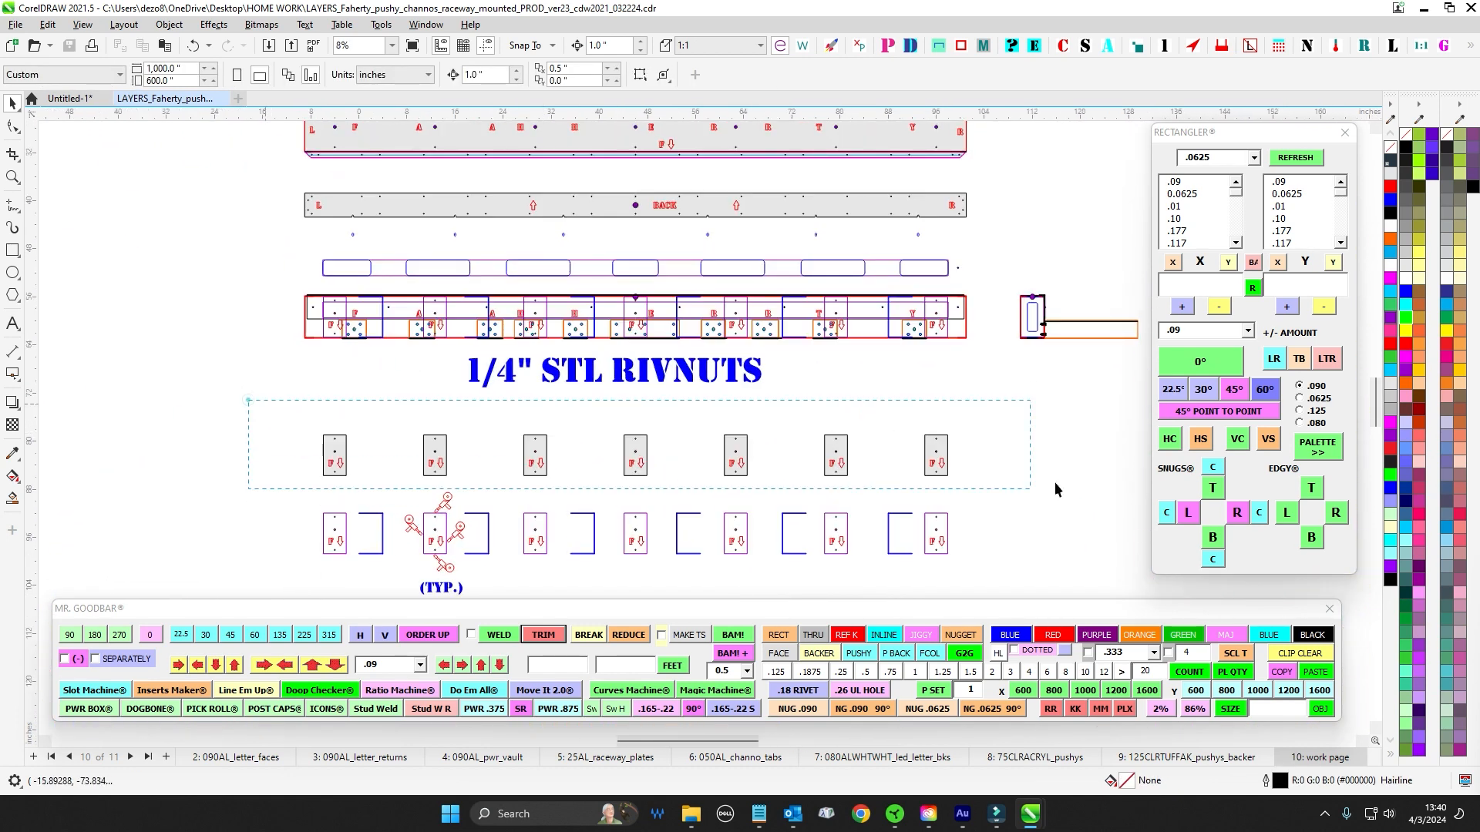
drag(1054, 482, 1065, 479)
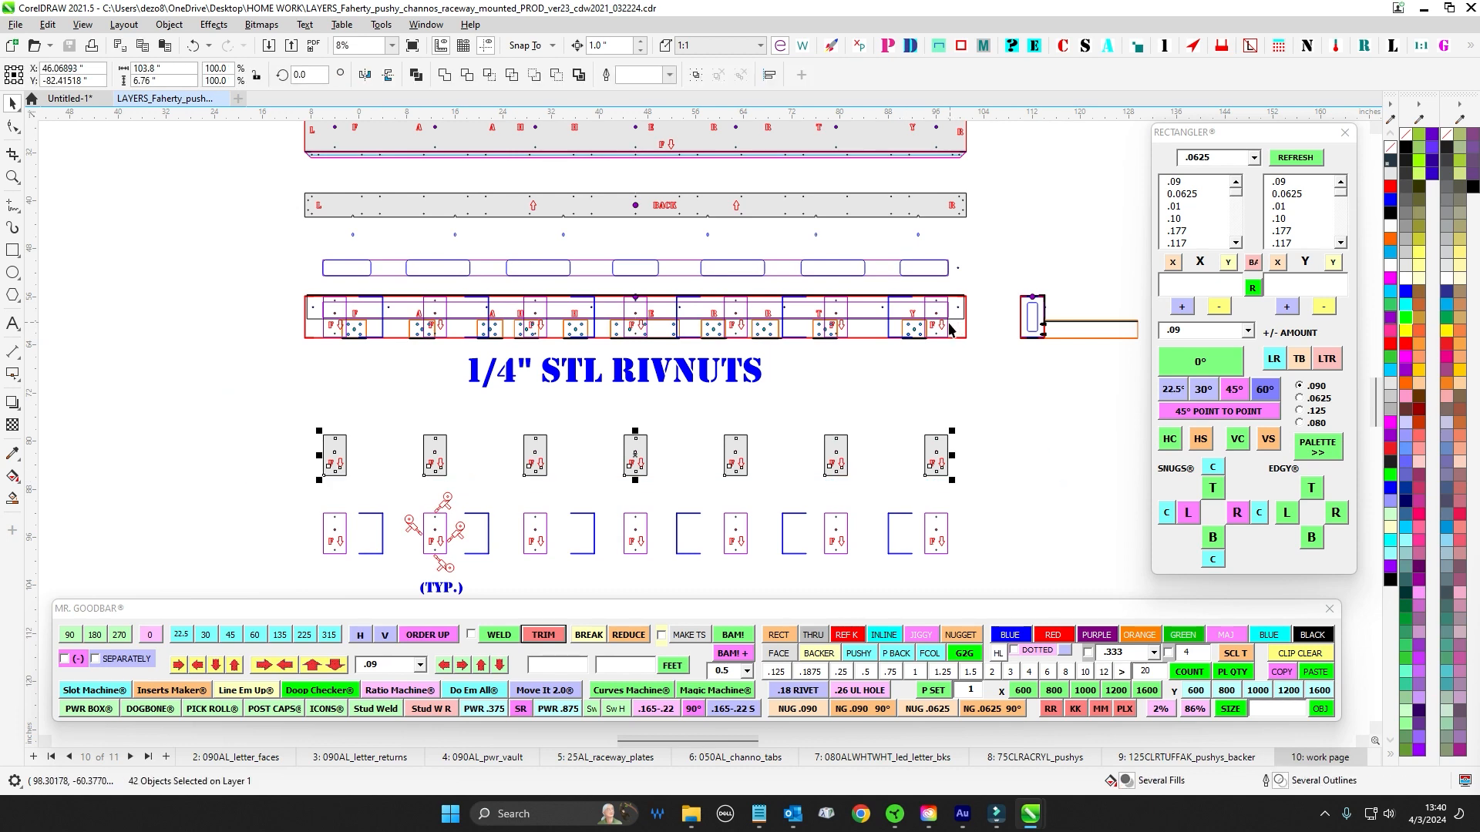
click(986, 391)
scroll(1001, 344, up, 2)
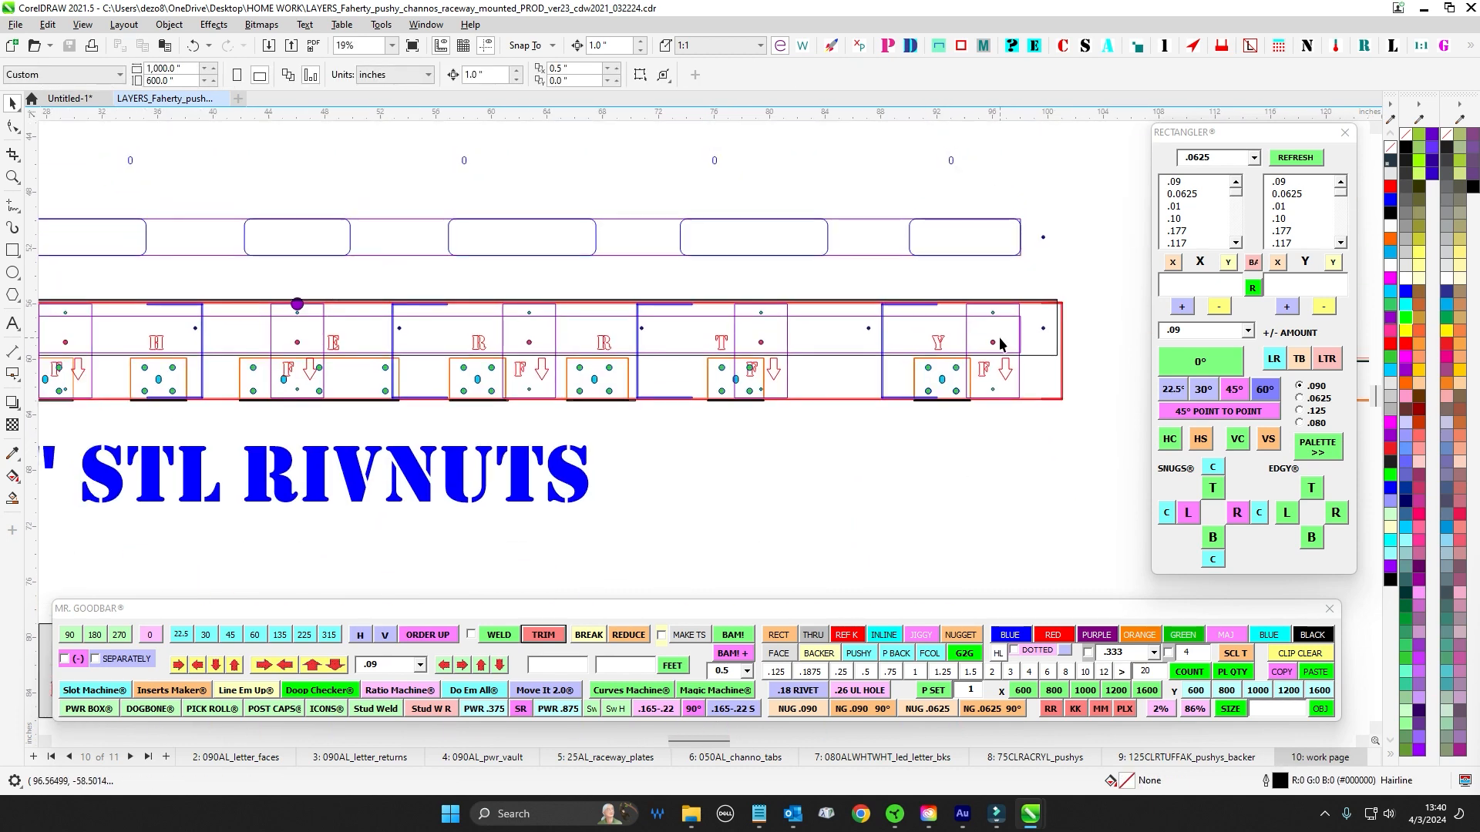
scroll(761, 266, down, 3)
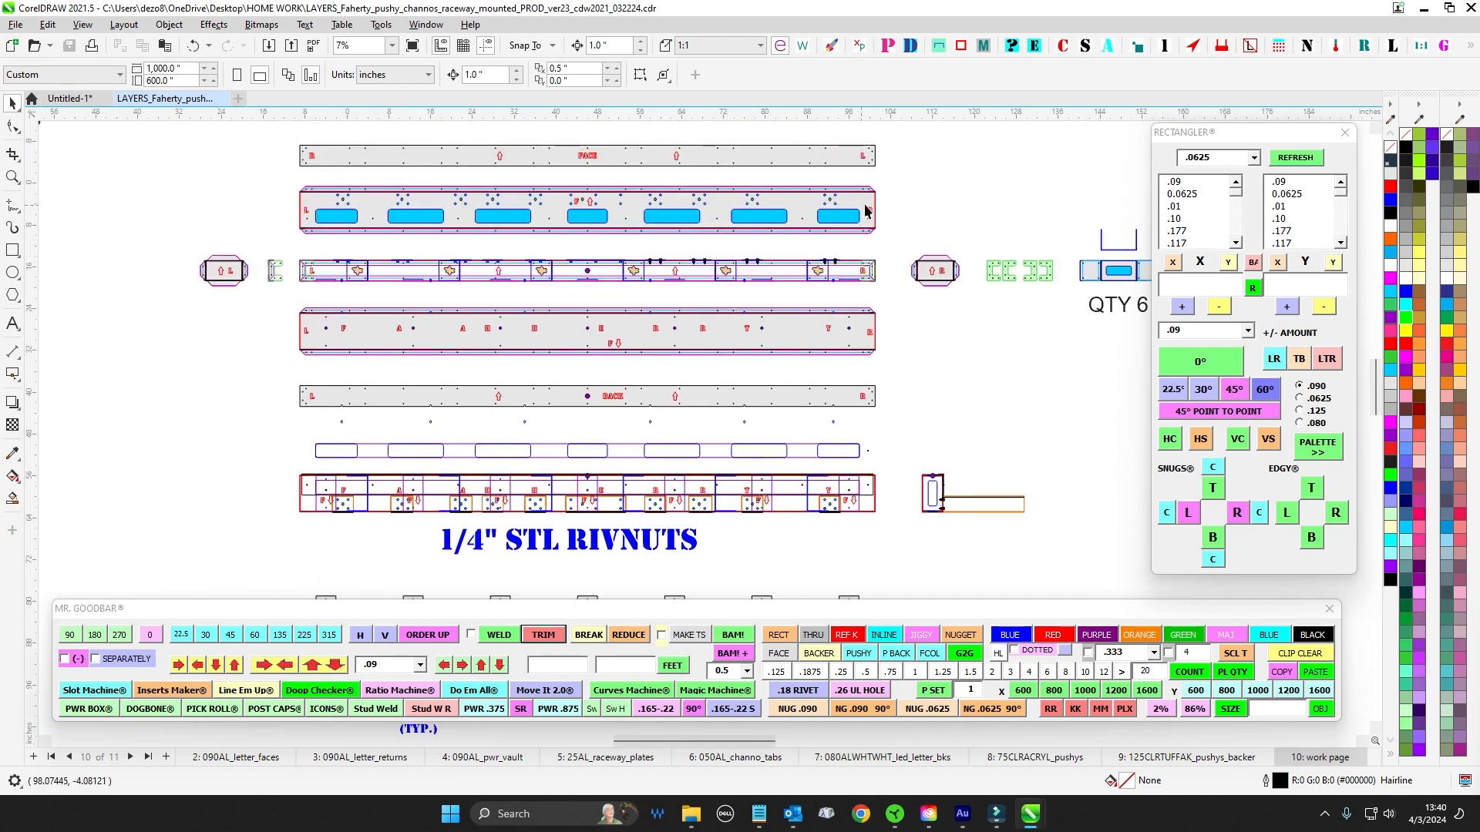
- Inspect the raceway views and the 1/4" STL RIVNUTS note beneath the outlined FAHERTY letters, including the raceway end beside the R
scroll(861, 213, left, 2)
scroll(643, 358, down, 1)
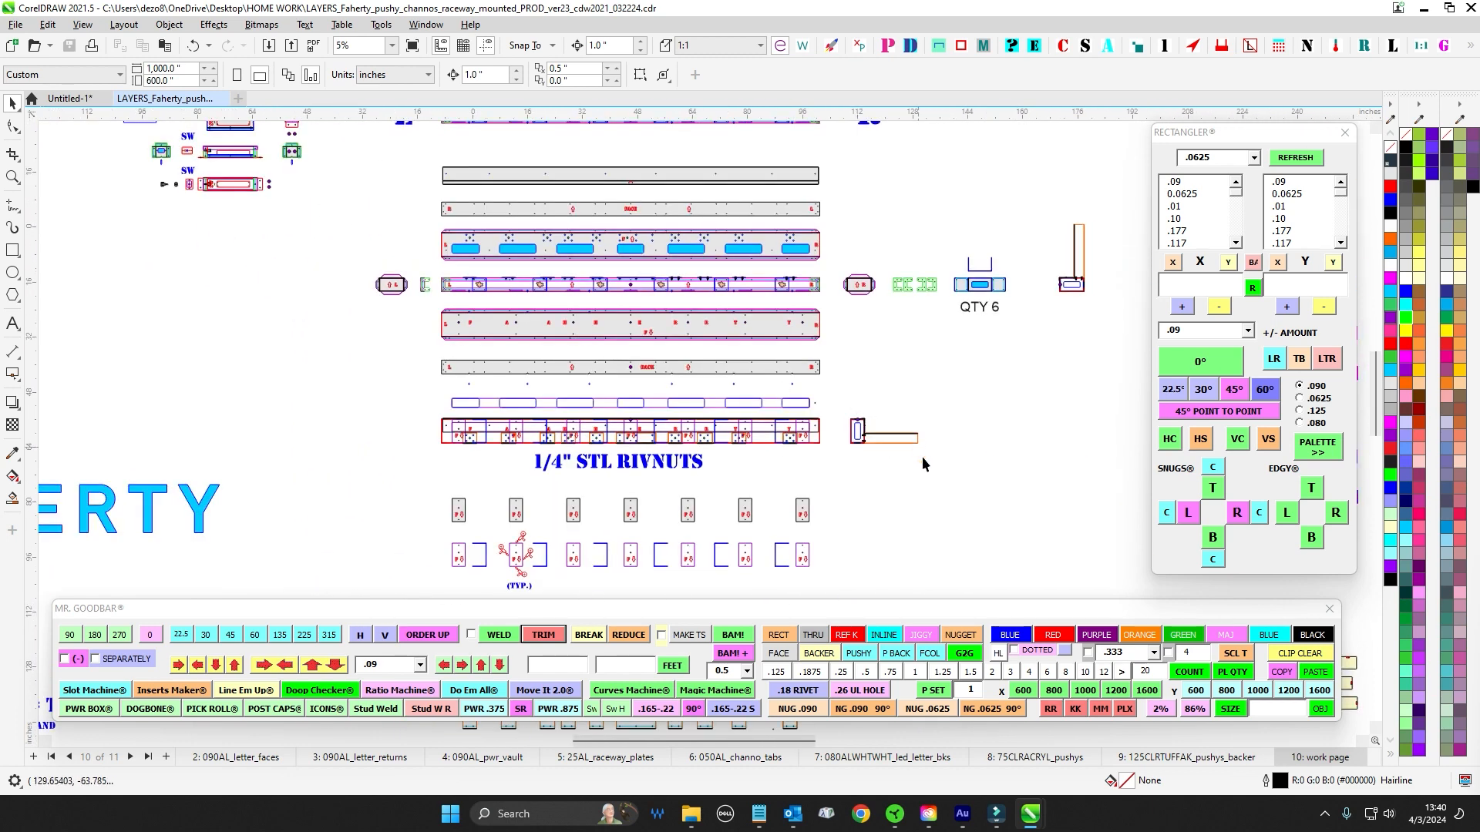
scroll(933, 467, up, 2)
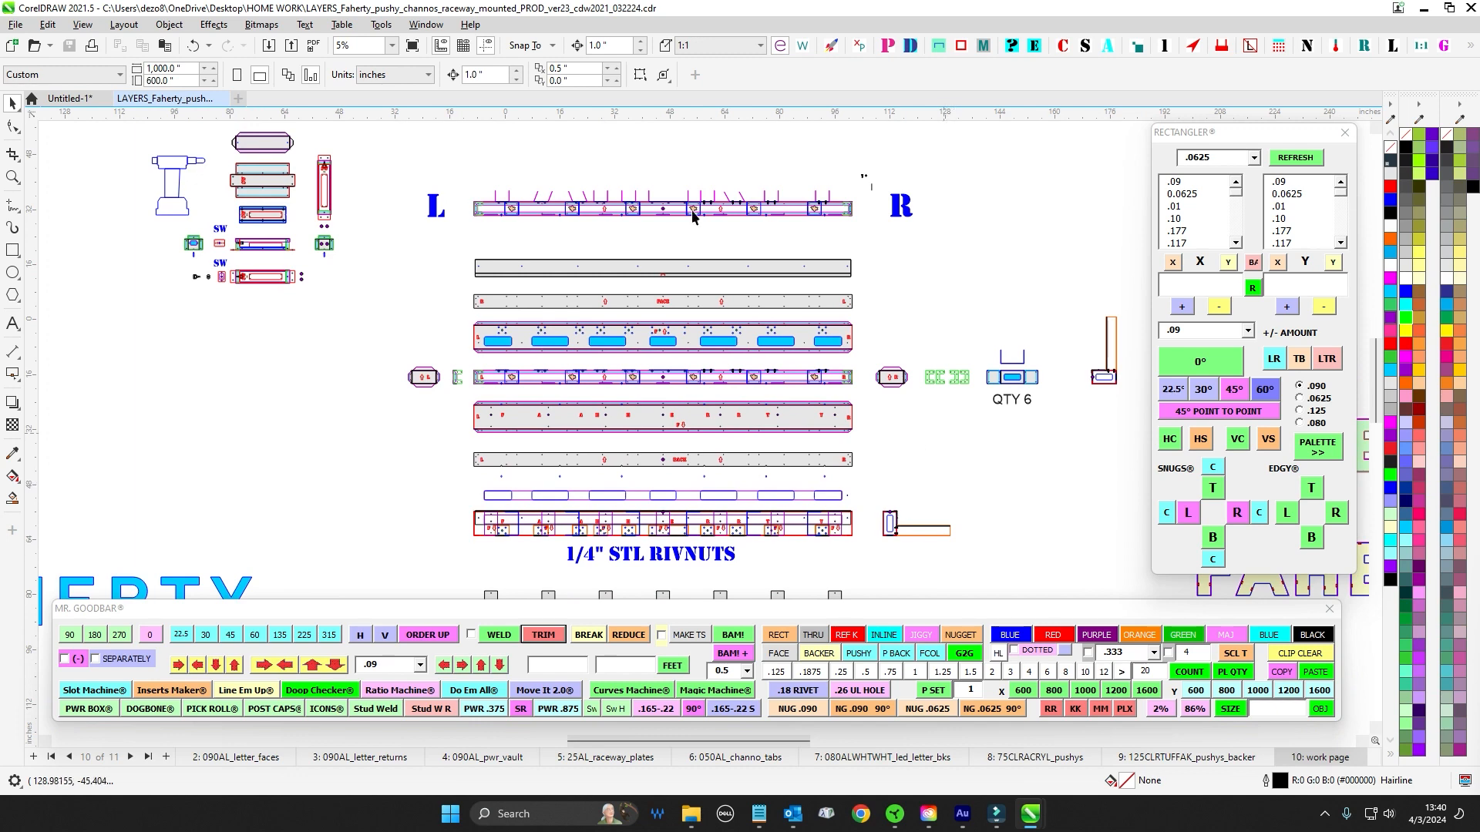
scroll(668, 356, up, 4)
scroll(633, 250, up, 2)
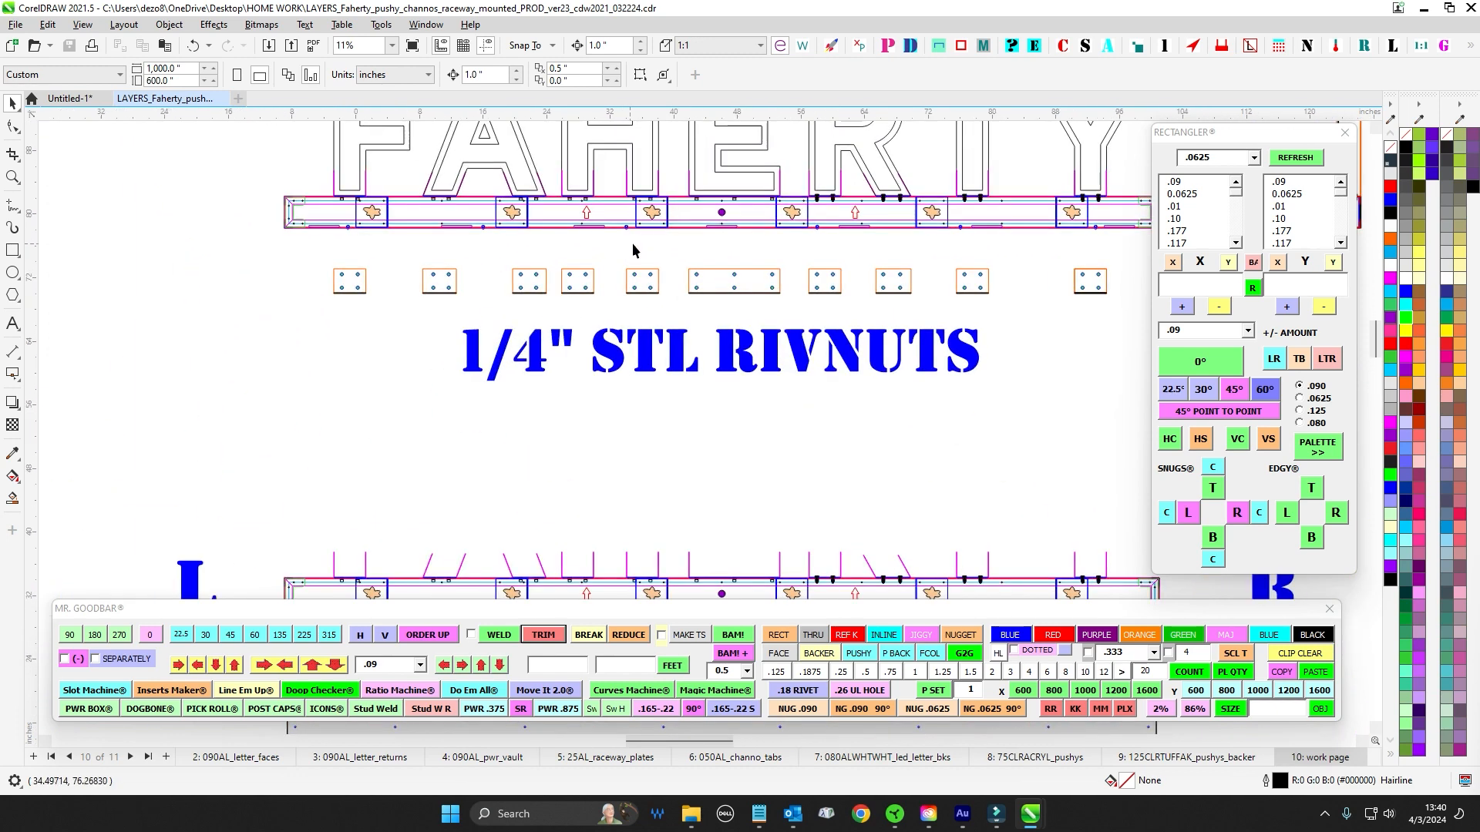
scroll(968, 243, down, 1)
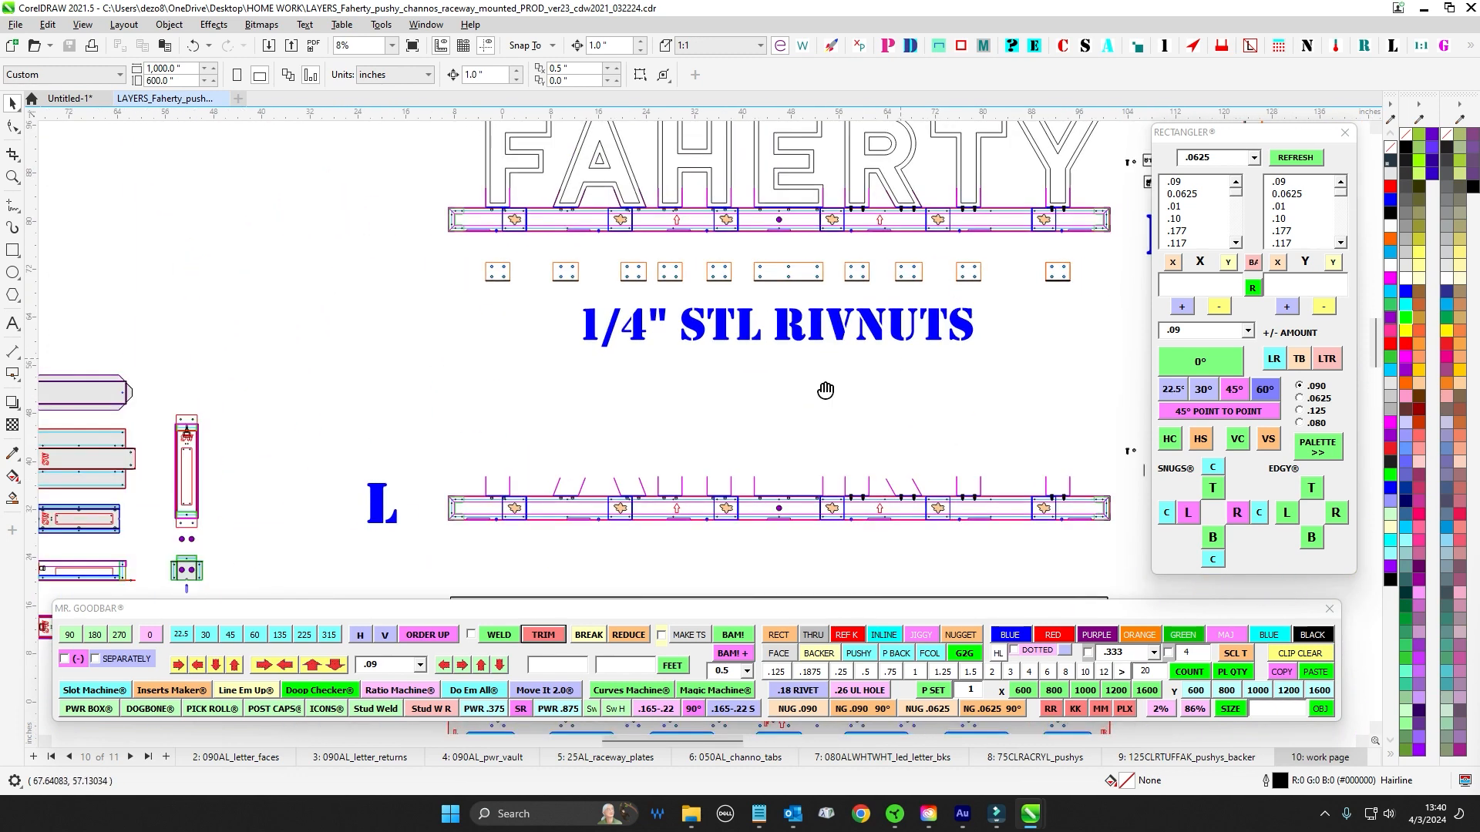
drag(999, 445, 994, 441)
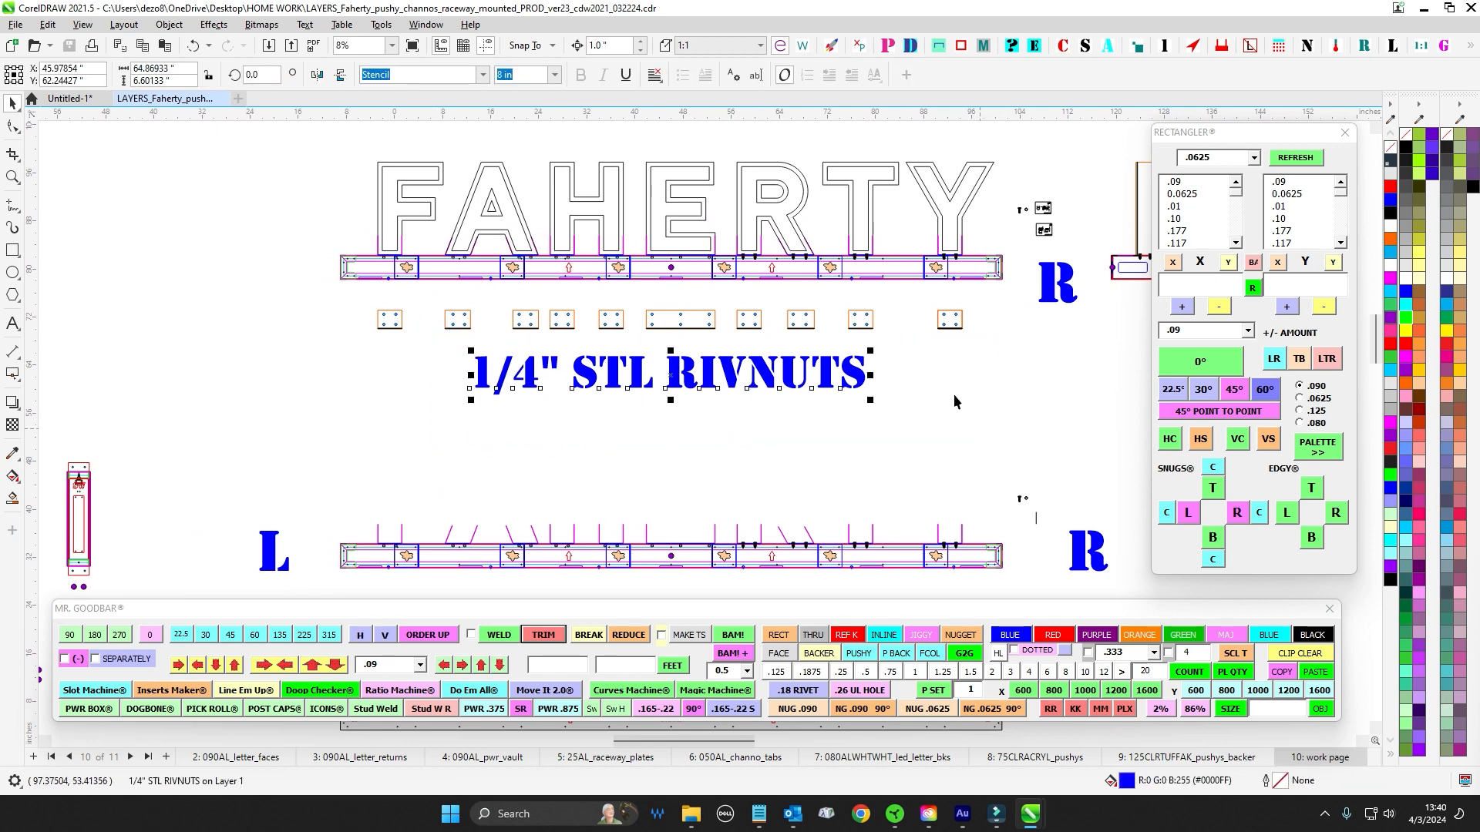
scroll(954, 395, down, 2)
scroll(815, 334, up, 2)
scroll(928, 170, up, 2)
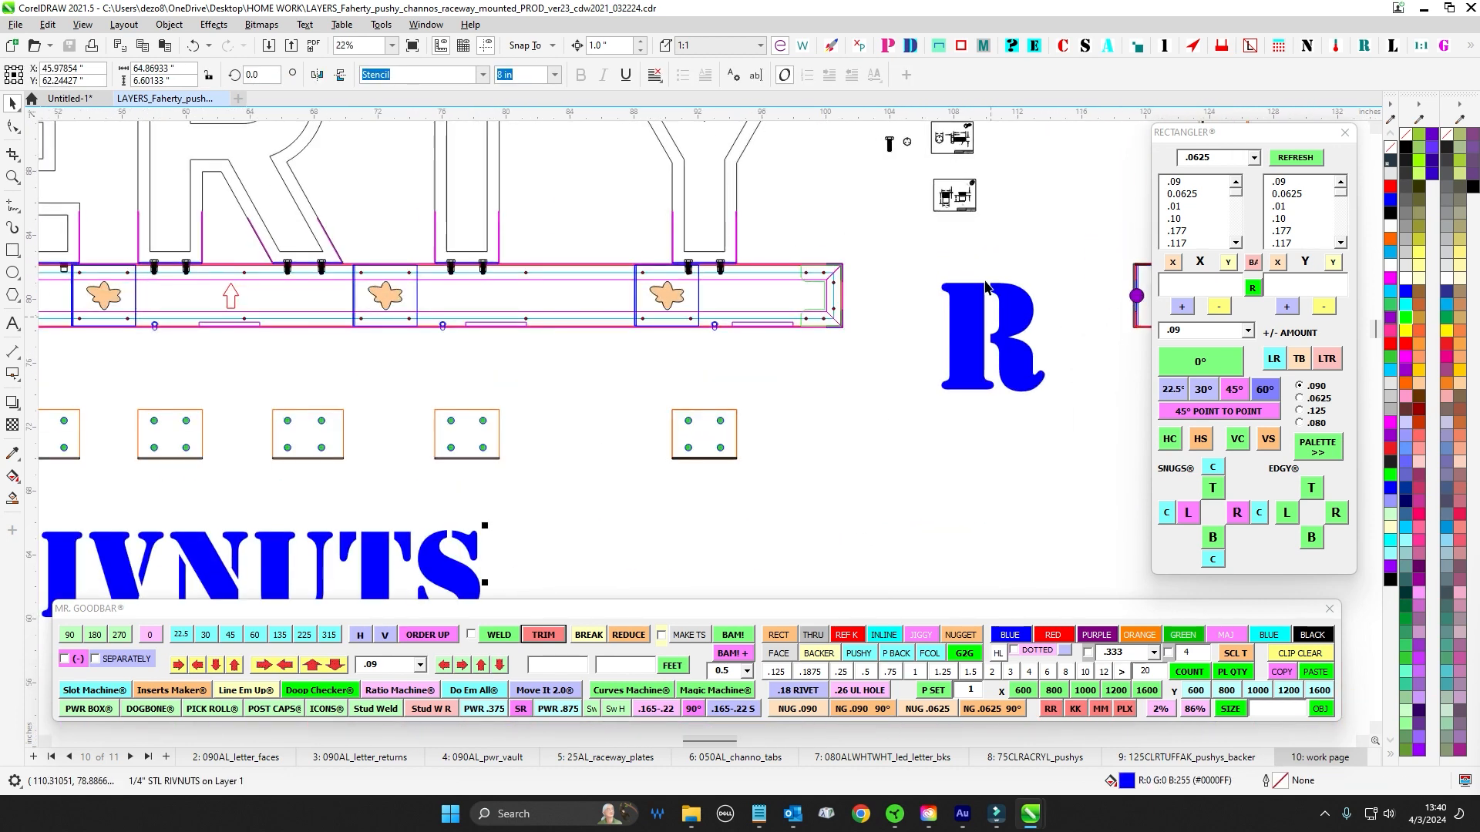
- Examine the SW switch-box drawings on the work page, selecting the parts of the box's side view
scroll(941, 433, down, 4)
drag(941, 424, 922, 311)
drag(1025, 507, 987, 254)
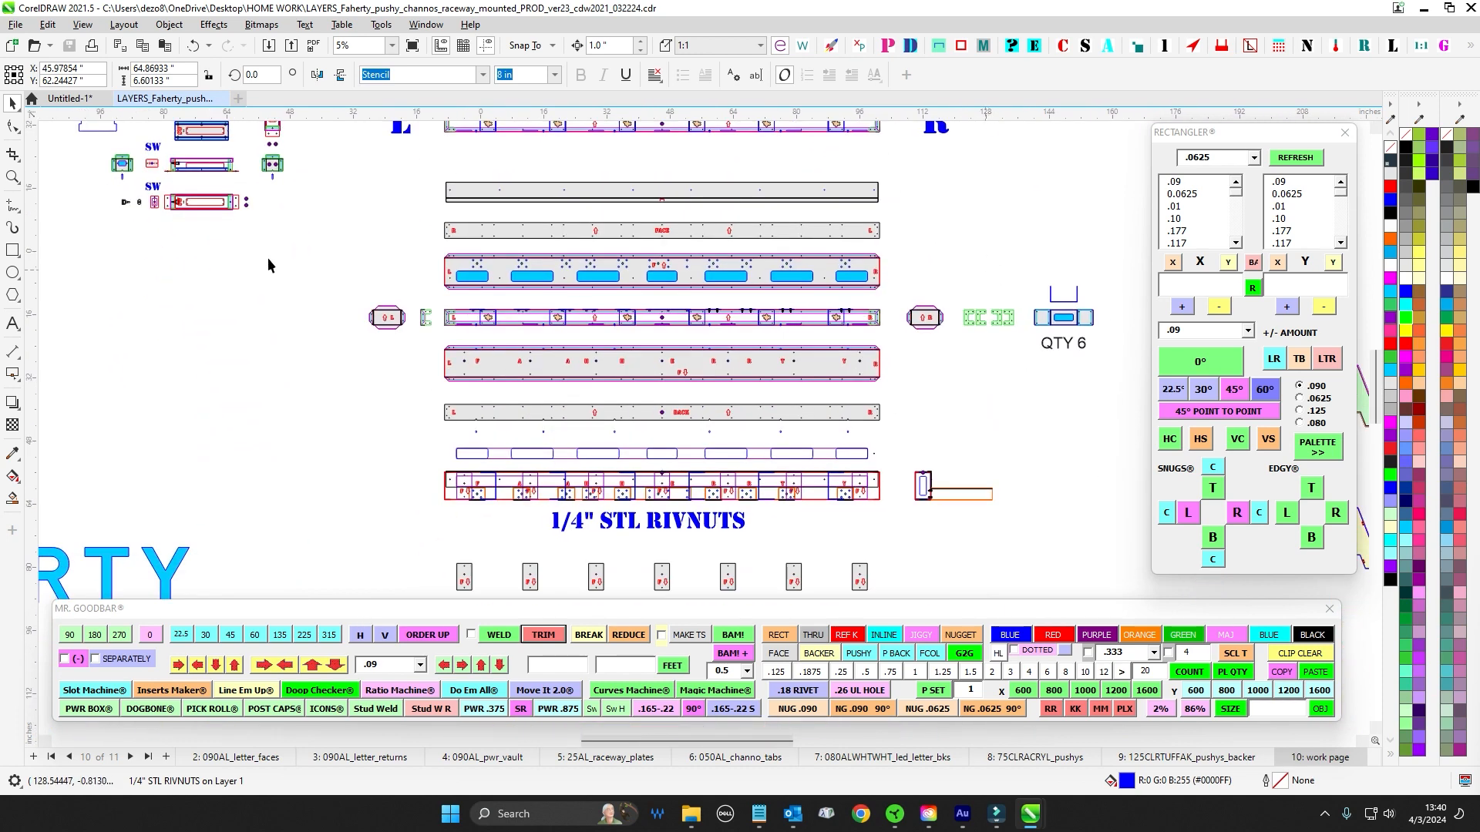
drag(267, 257, 613, 455)
scroll(461, 200, up, 3)
drag(1001, 484, 851, 228)
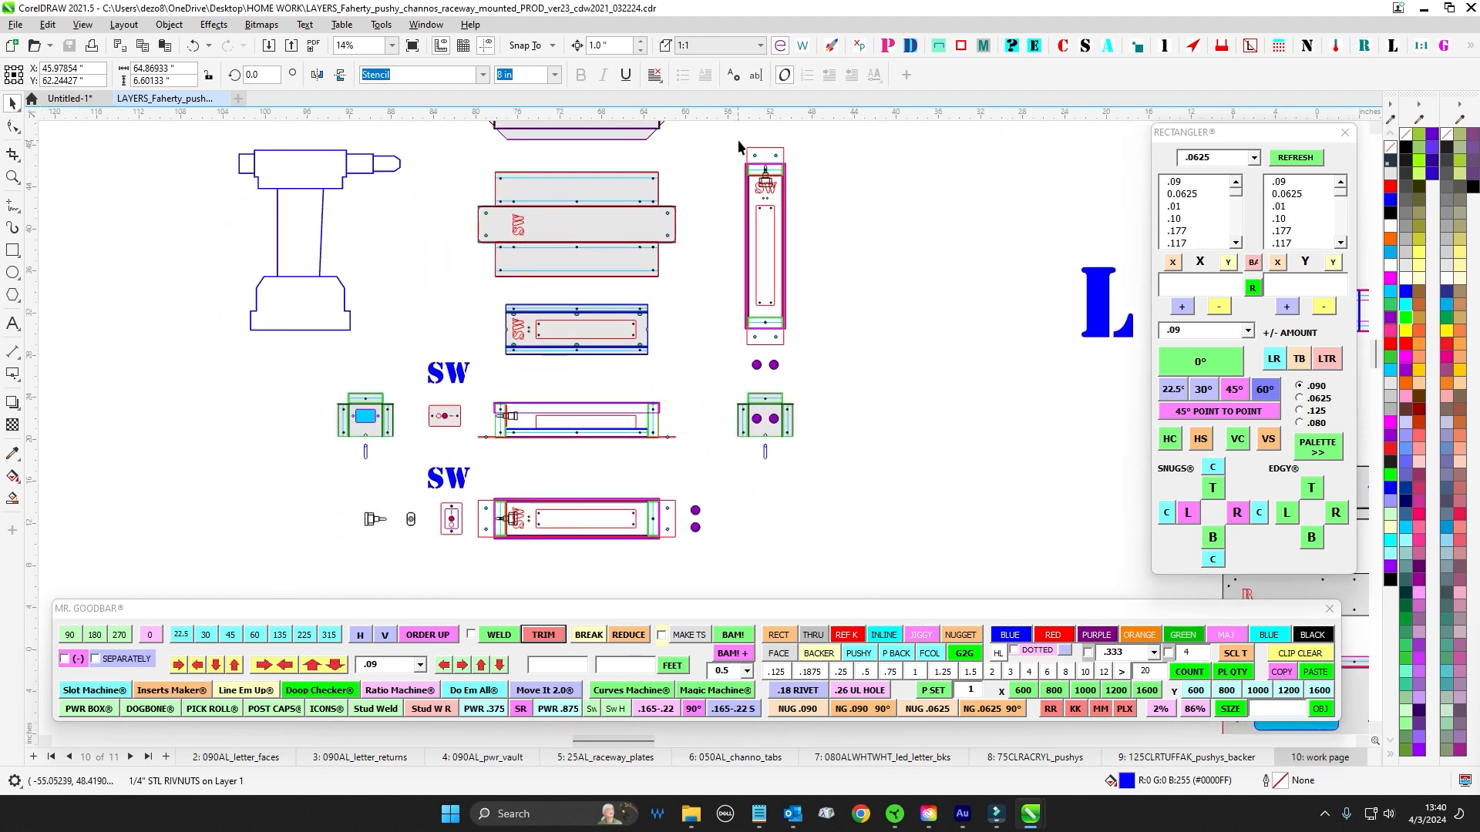
drag(712, 364, 750, 325)
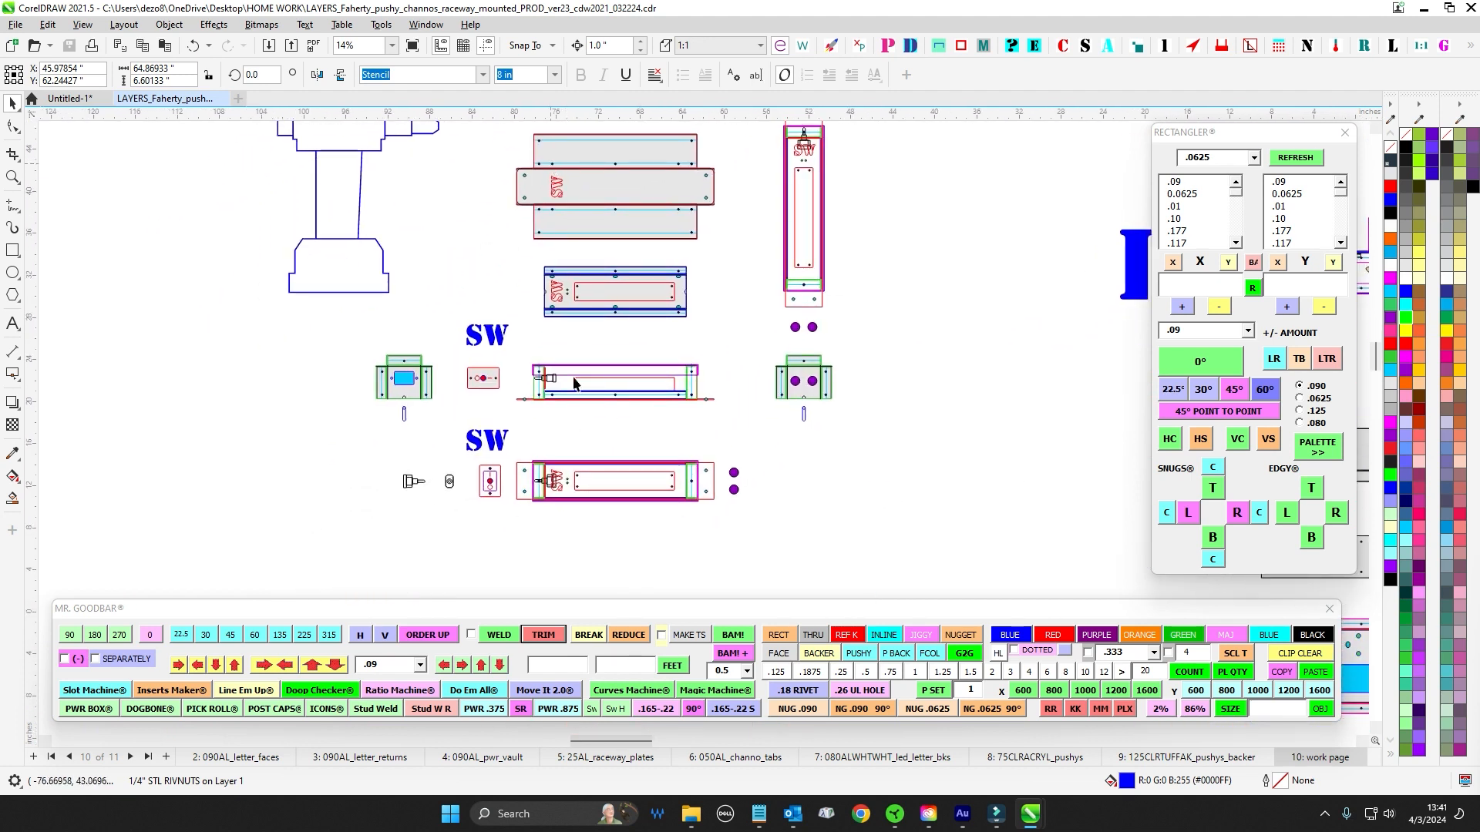
scroll(724, 381, up, 2)
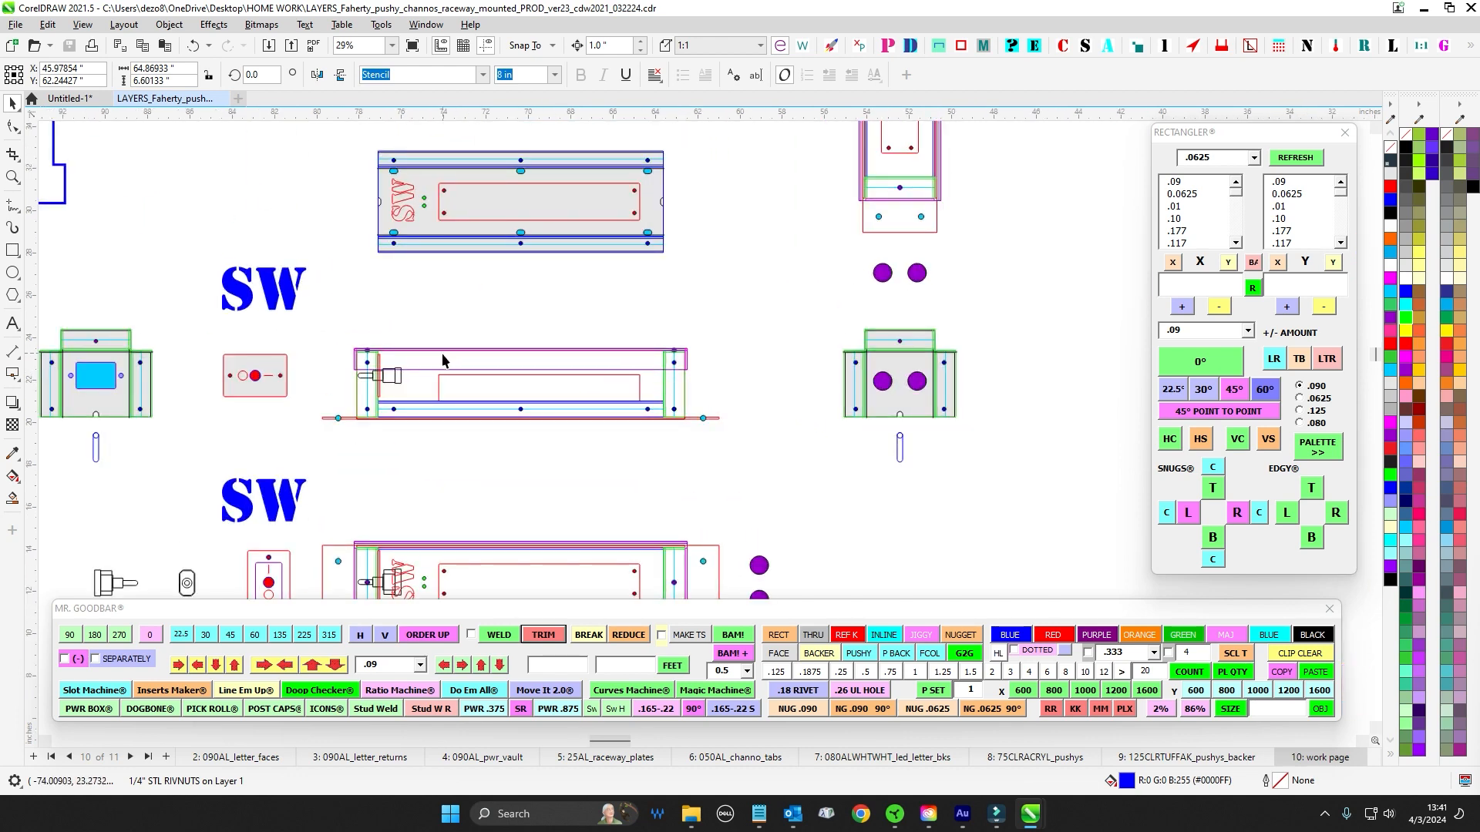
drag(427, 335, 770, 383)
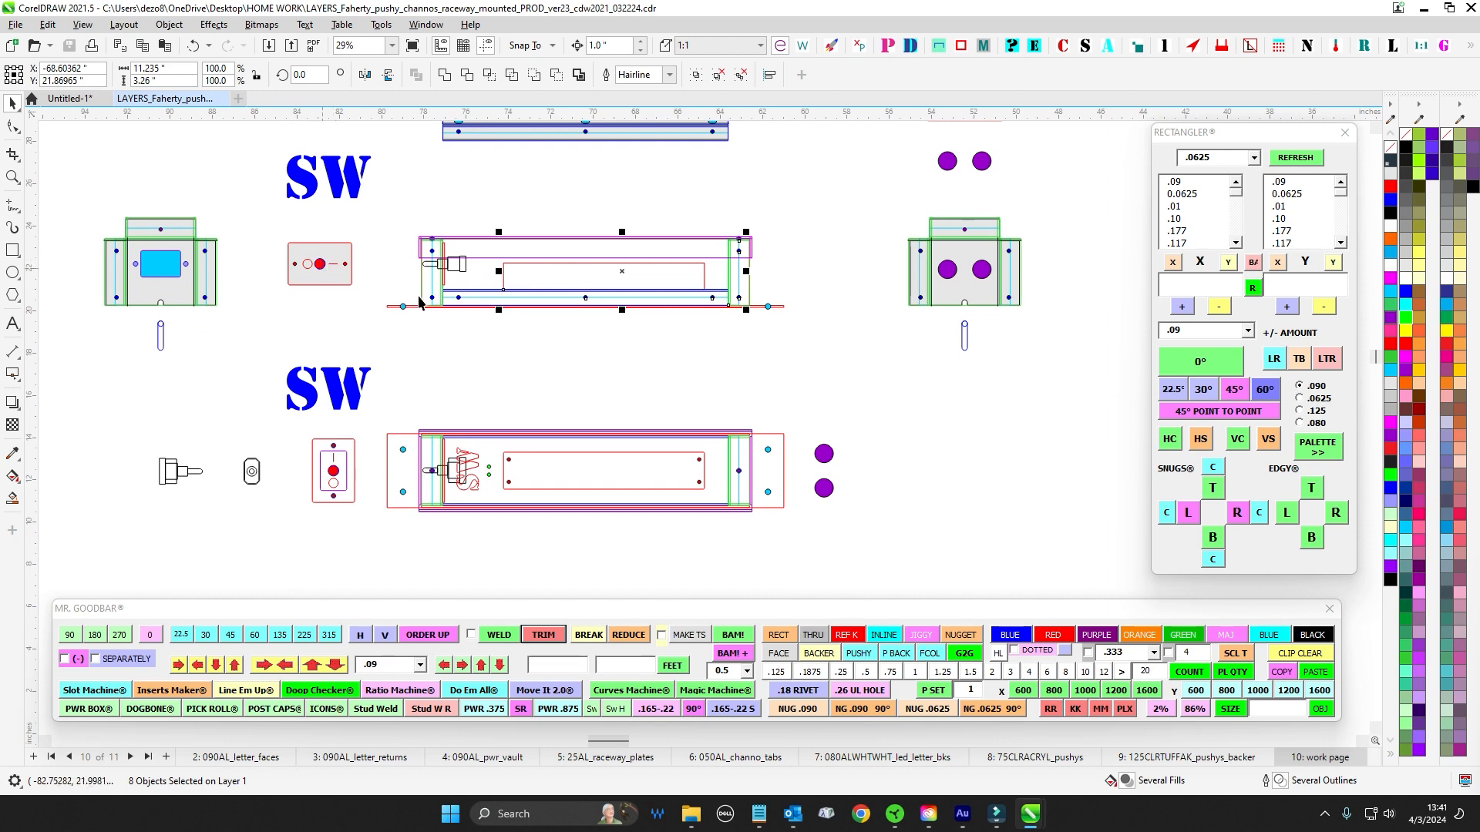
scroll(468, 283, down, 2)
scroll(451, 276, down, 4)
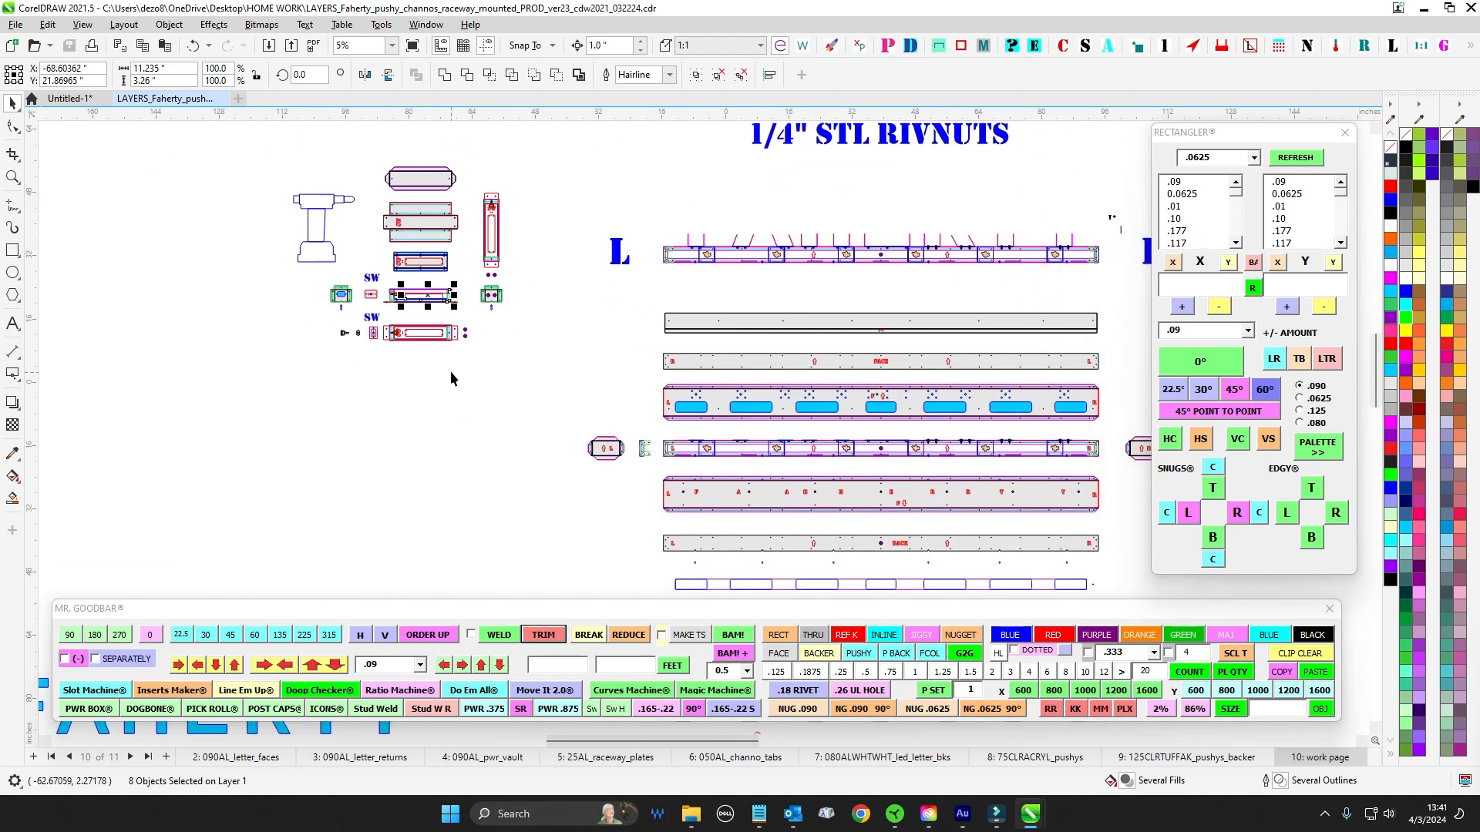
- Inspect the raceway view in the stacked layout, selecting the purple PWR circle at its center
drag(432, 355, 254, 374)
drag(694, 500, 693, 398)
scroll(683, 405, up, 4)
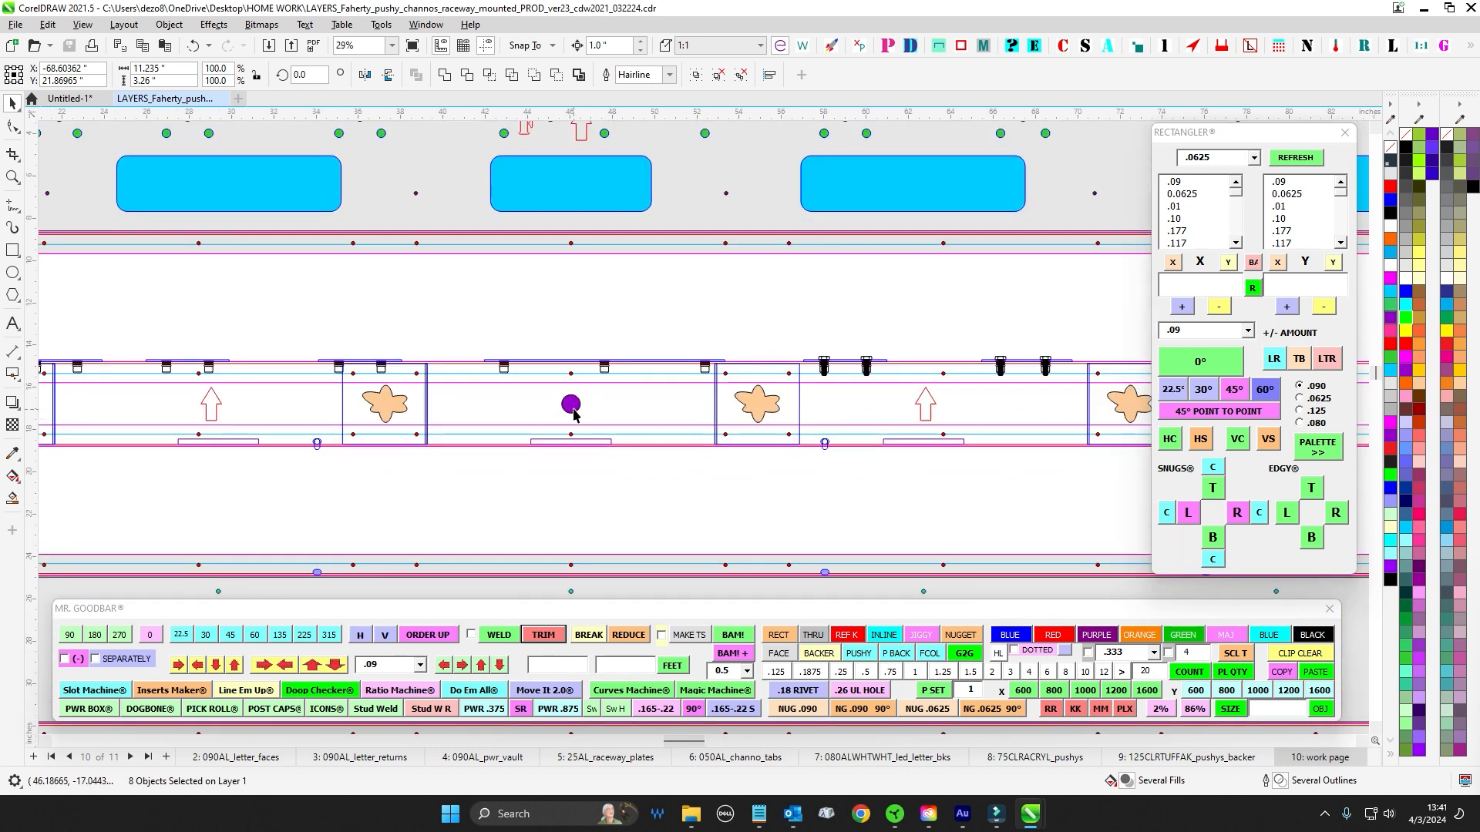
click(568, 406)
scroll(663, 370, down, 6)
drag(694, 337, 683, 402)
- Survey the lower work page, from the raceway layouts down to the mirrored letters and the .090 structural pieces
drag(948, 418, 984, 261)
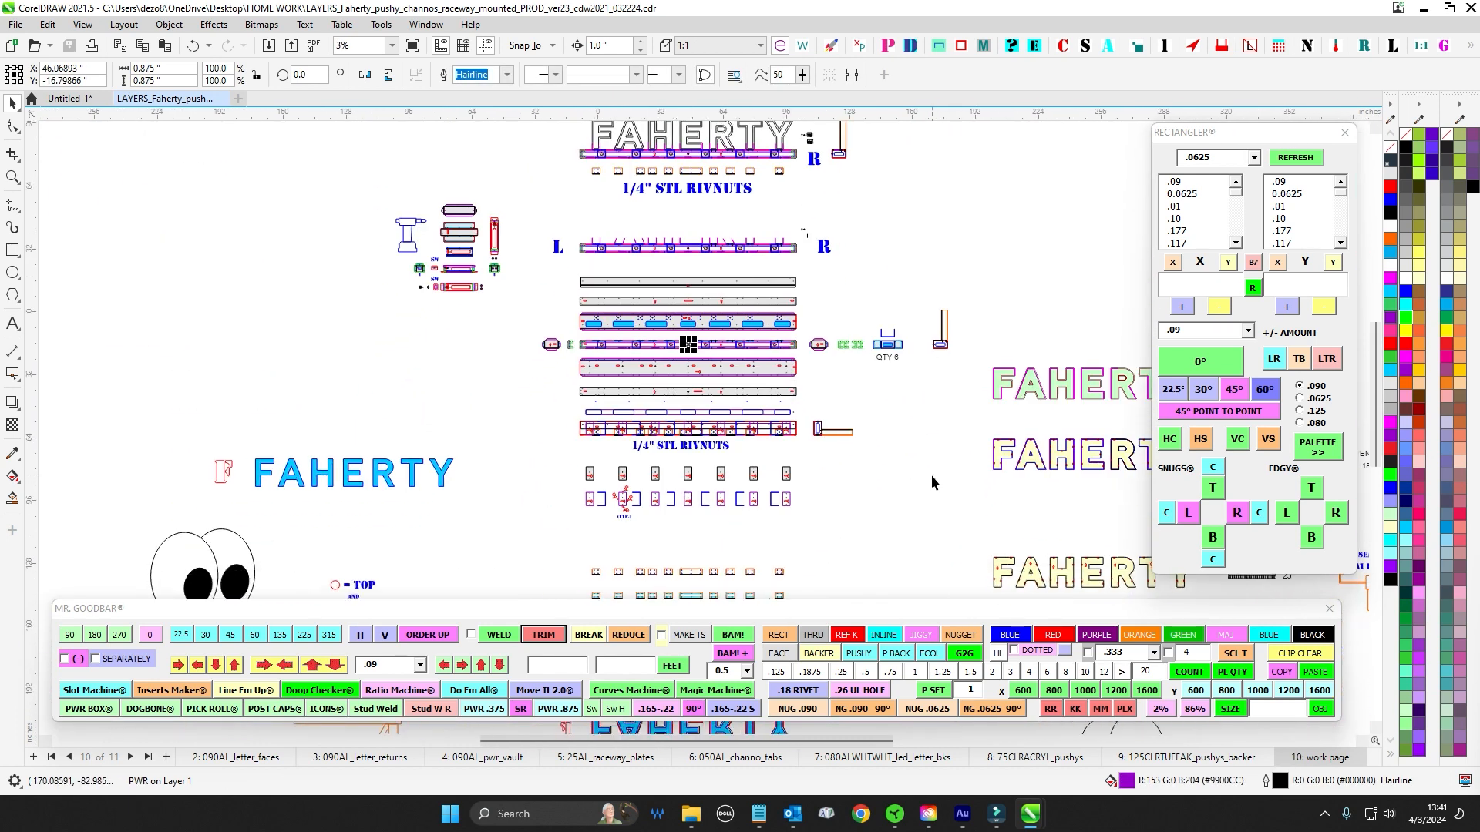
mouse_move(927, 478)
mouse_down()
mouse_move(891, 393)
mouse_move(854, 407)
mouse_move(836, 330)
mouse_up()
mouse_move(863, 442)
mouse_down()
mouse_move(875, 397)
mouse_move(904, 391)
mouse_up()
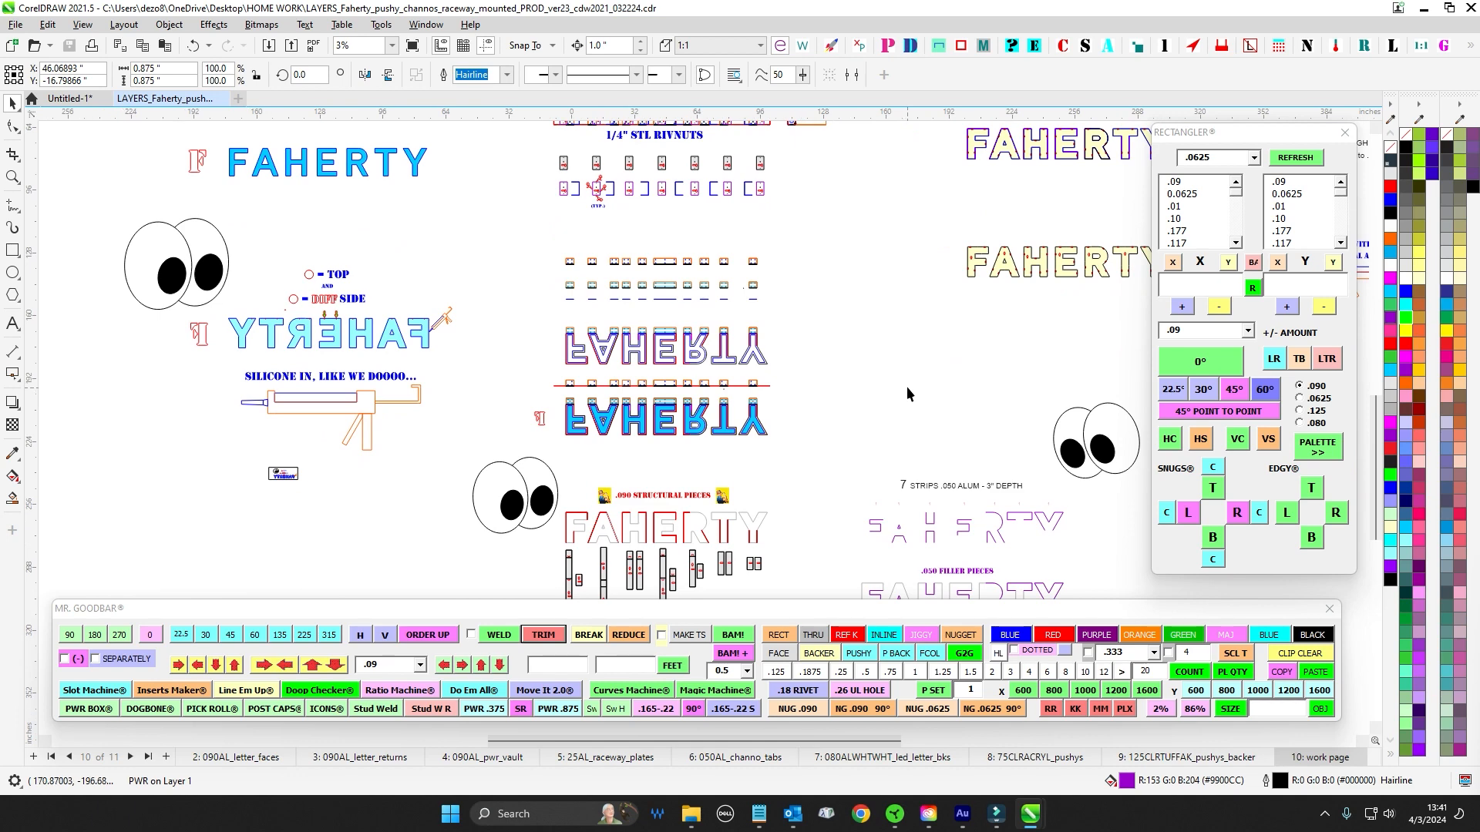
drag(843, 204, 857, 451)
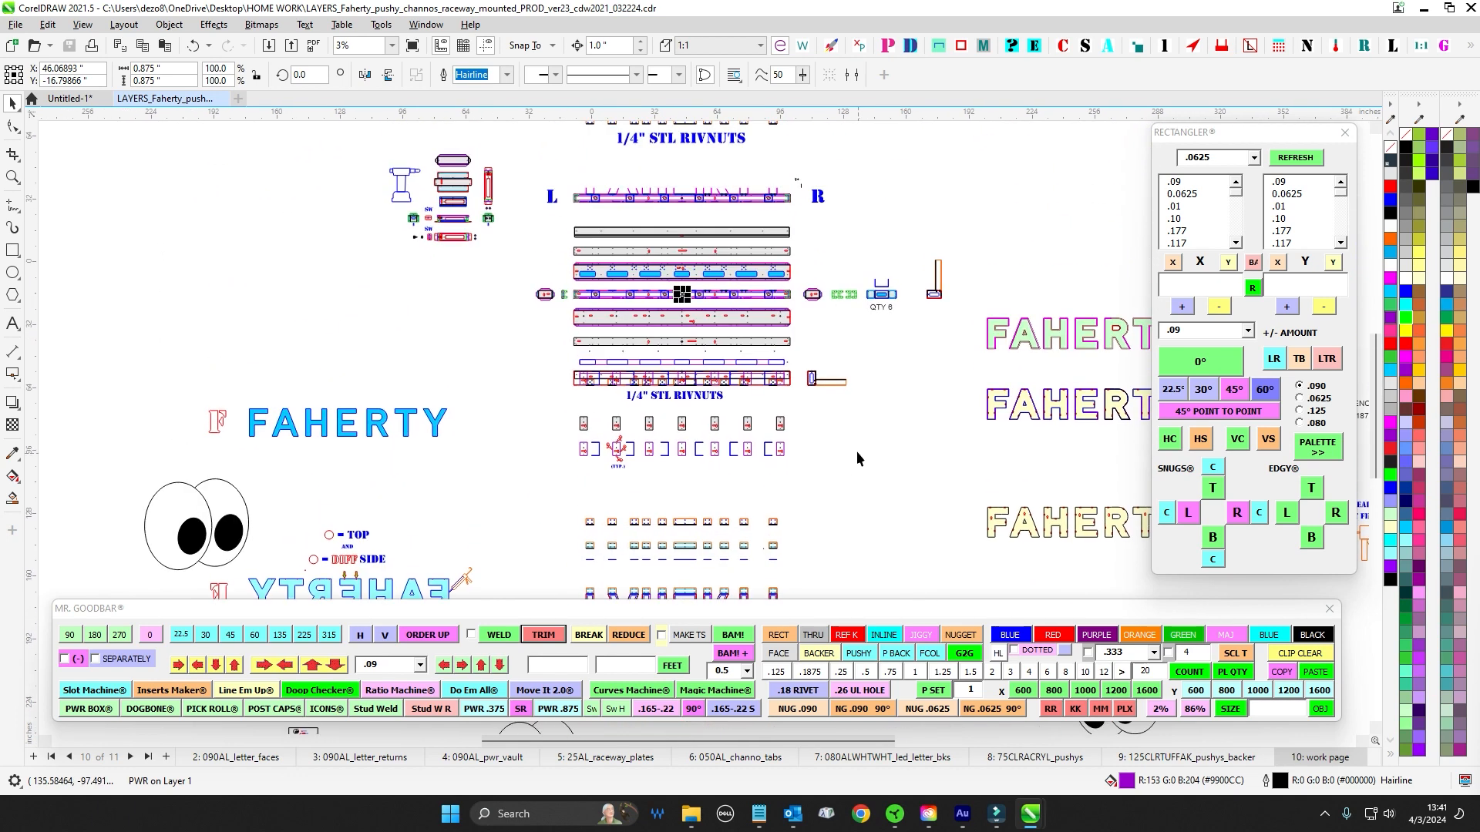
drag(833, 254, 830, 382)
- Inspect the fasteners joining the outlined letter A to the raceway
scroll(643, 281, up, 2)
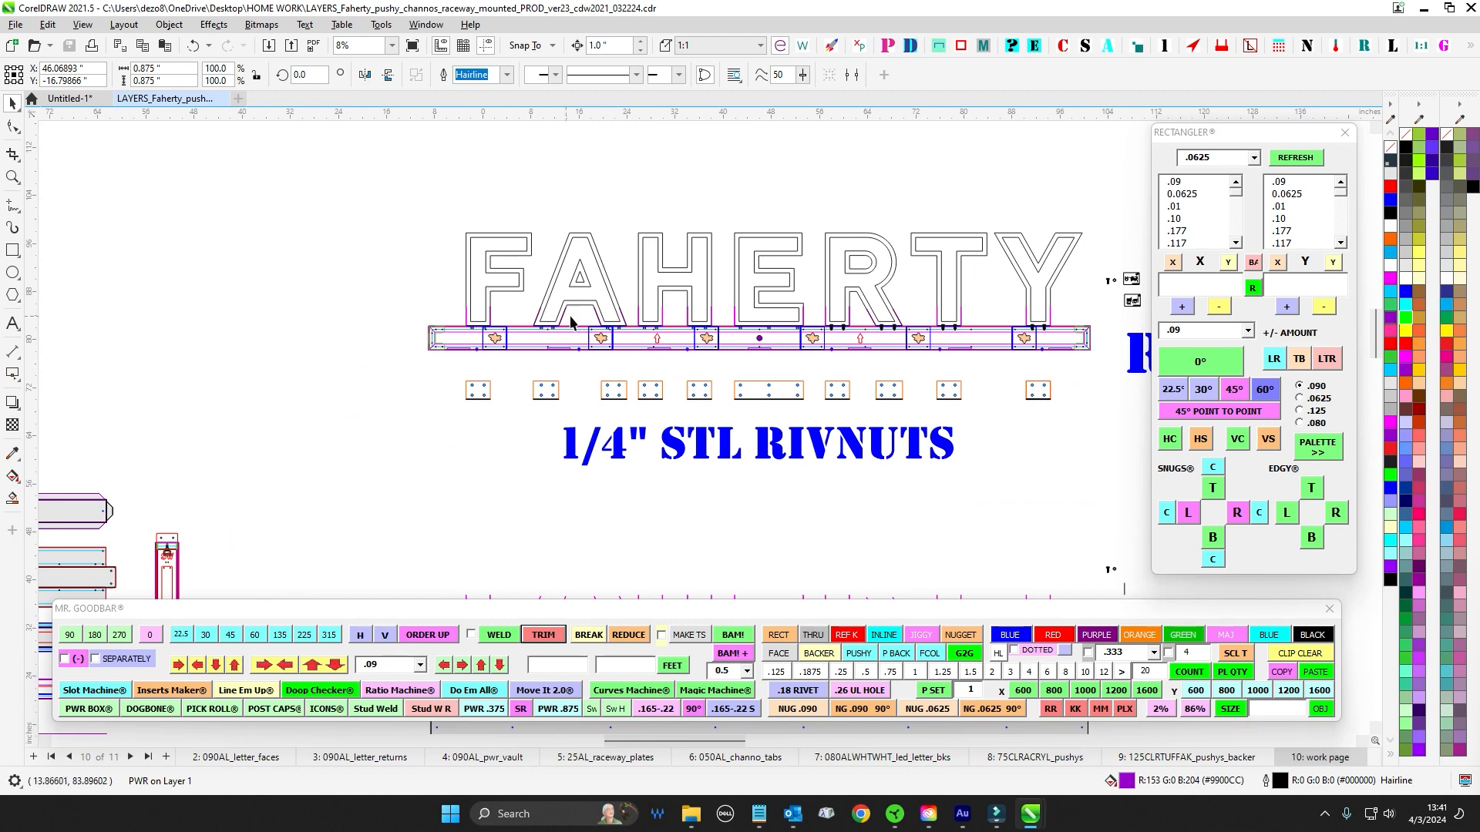
scroll(615, 345, up, 2)
scroll(615, 344, up, 2)
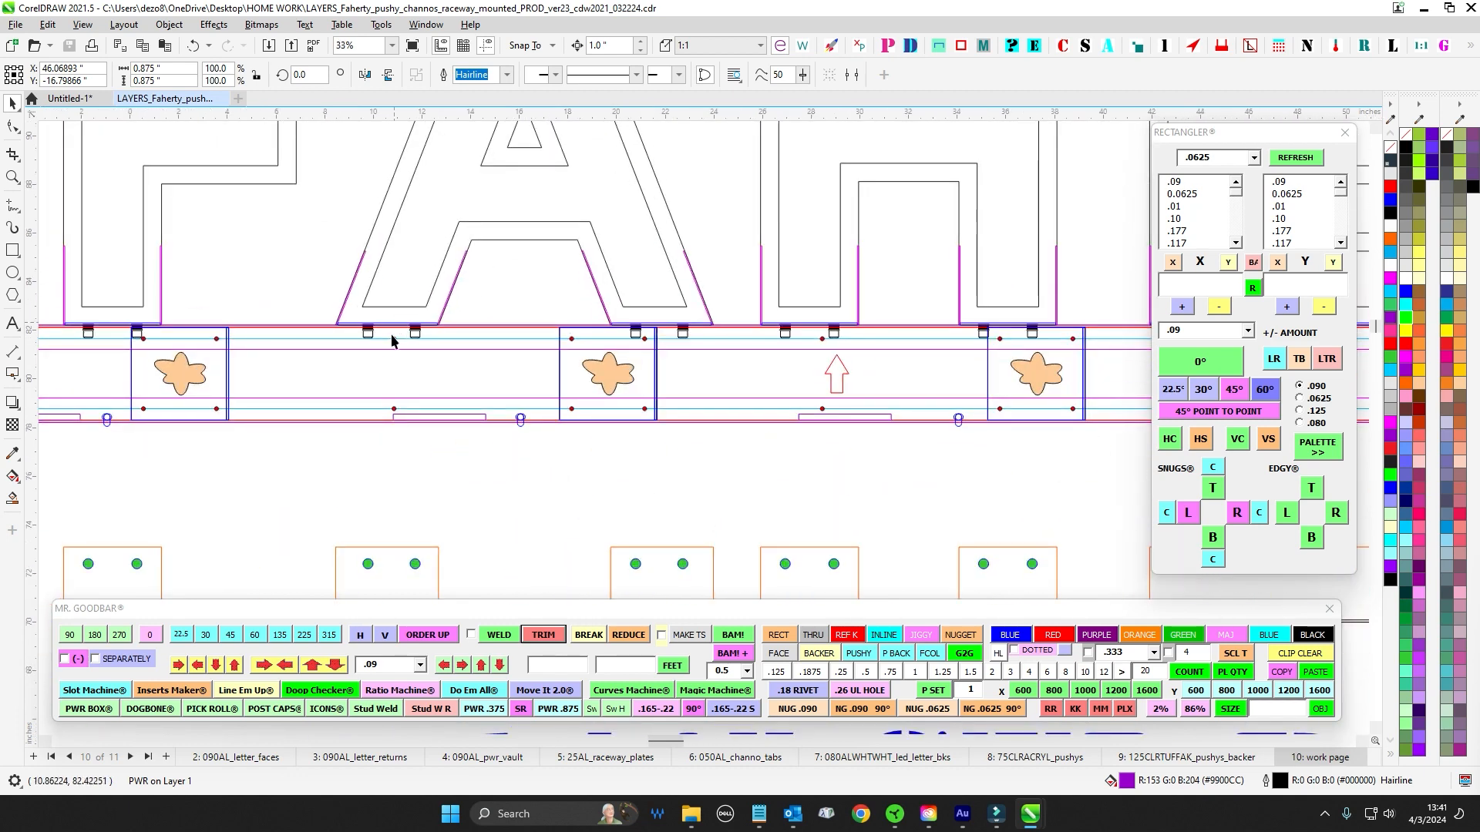
scroll(388, 334, up, 1)
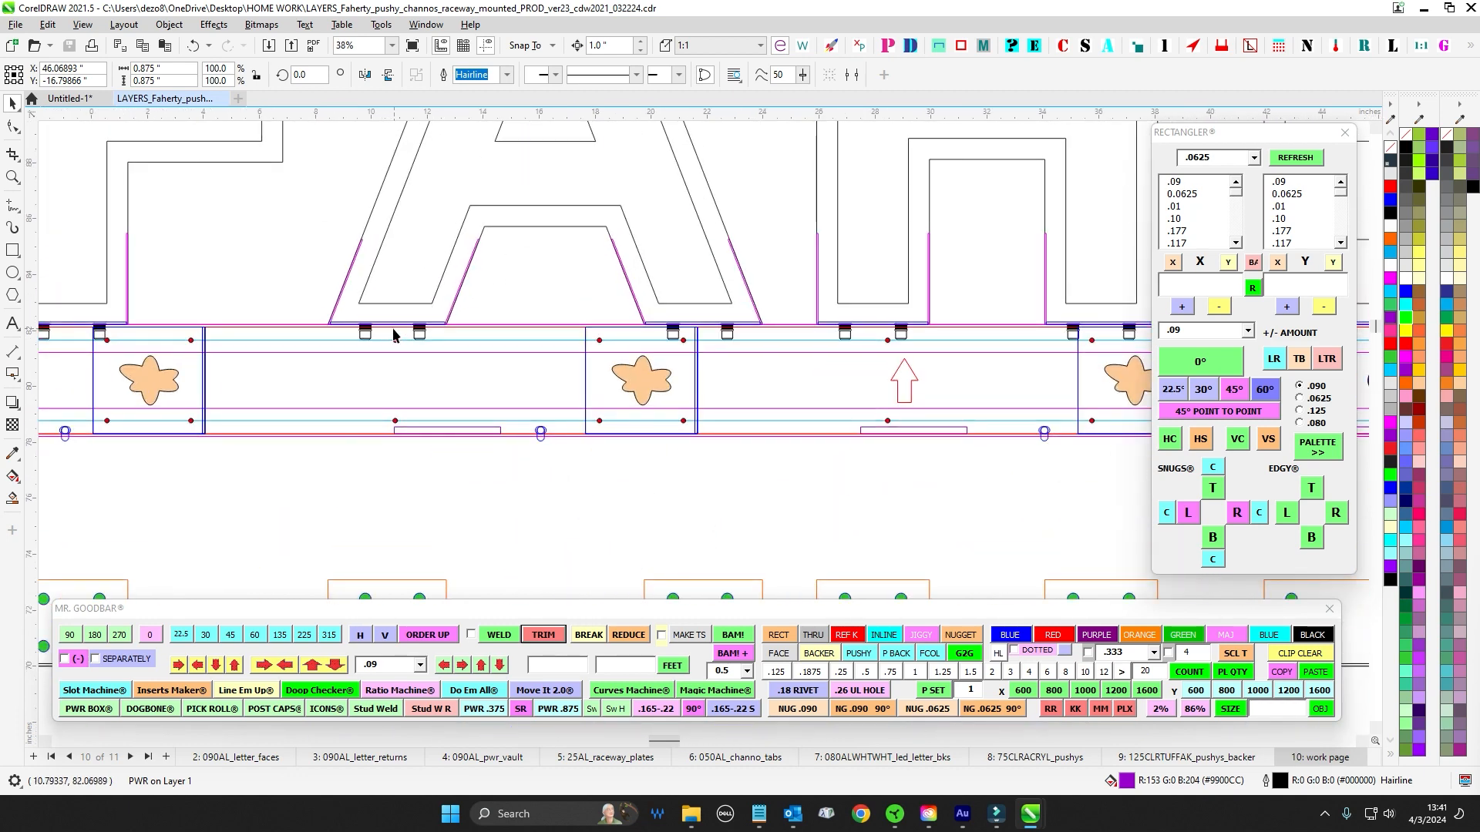
- Inspect the blue FAHERTY letters and the outlined FAHERTY letters on the raceway, selecting each set in turn
scroll(393, 333, down, 5)
drag(520, 432, 1116, 129)
scroll(403, 370, up, 1)
drag(447, 333, 1042, 450)
drag(984, 393, 632, 399)
scroll(911, 362, down, 1)
drag(667, 223, 520, 443)
scroll(572, 289, up, 2)
drag(576, 270, 464, 478)
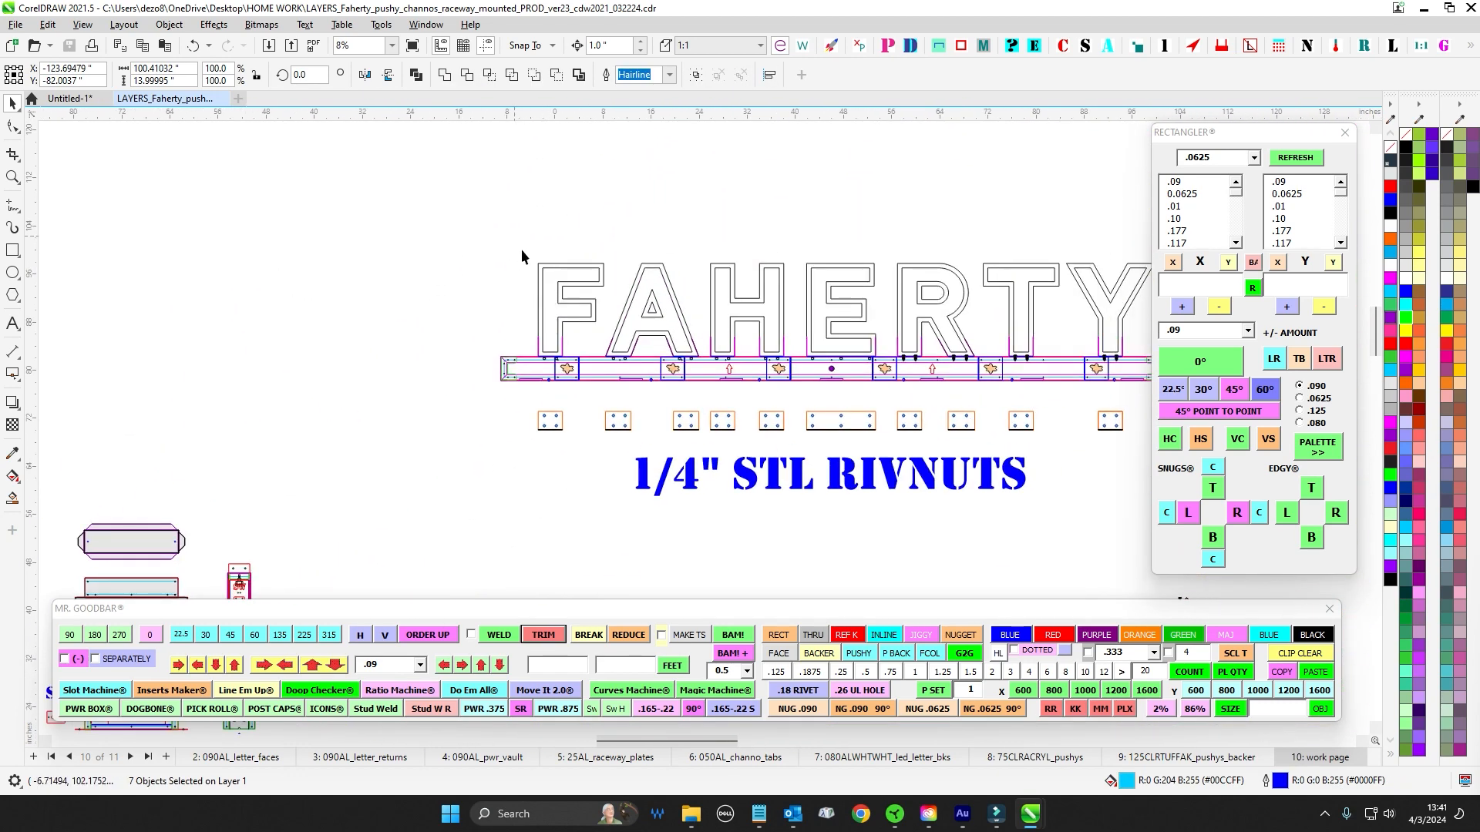
click(586, 266)
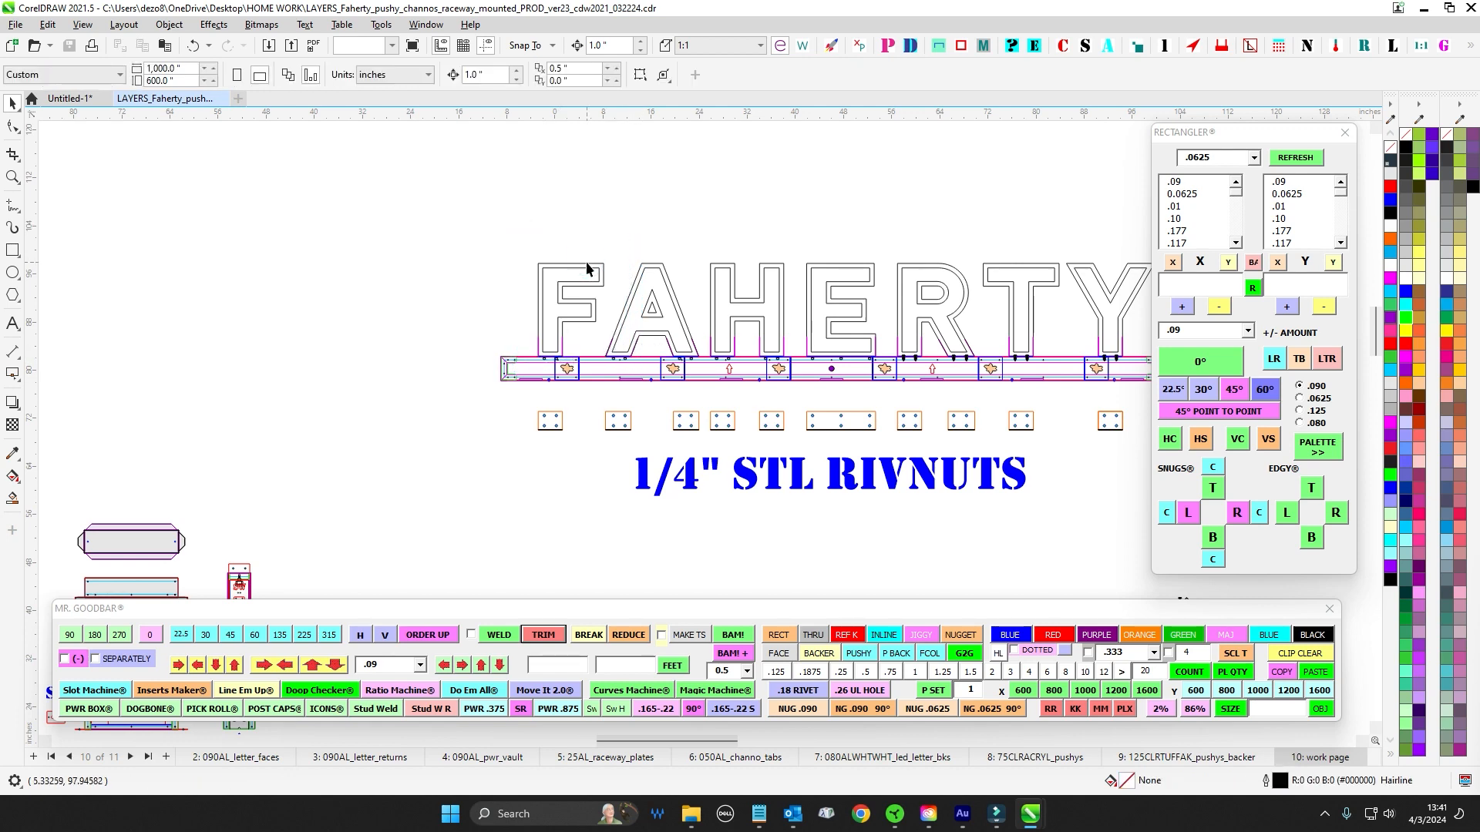
click(586, 266)
- Review the blue FAHERTY letters and the yellow FAHERTY LED layout, selecting the LED layout together with its power supplies
scroll(593, 231, down, 2)
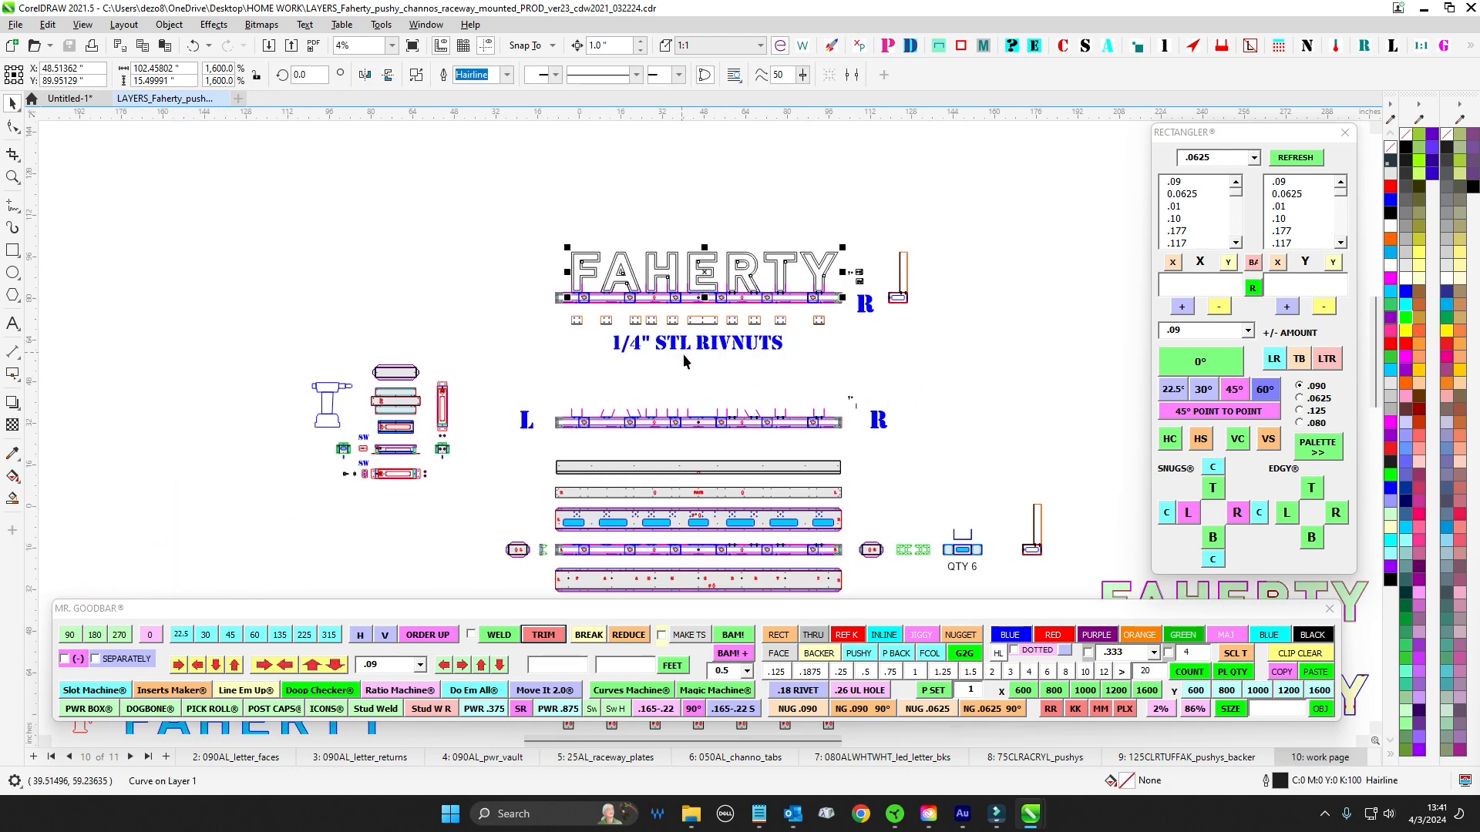
drag(493, 522, 544, 345)
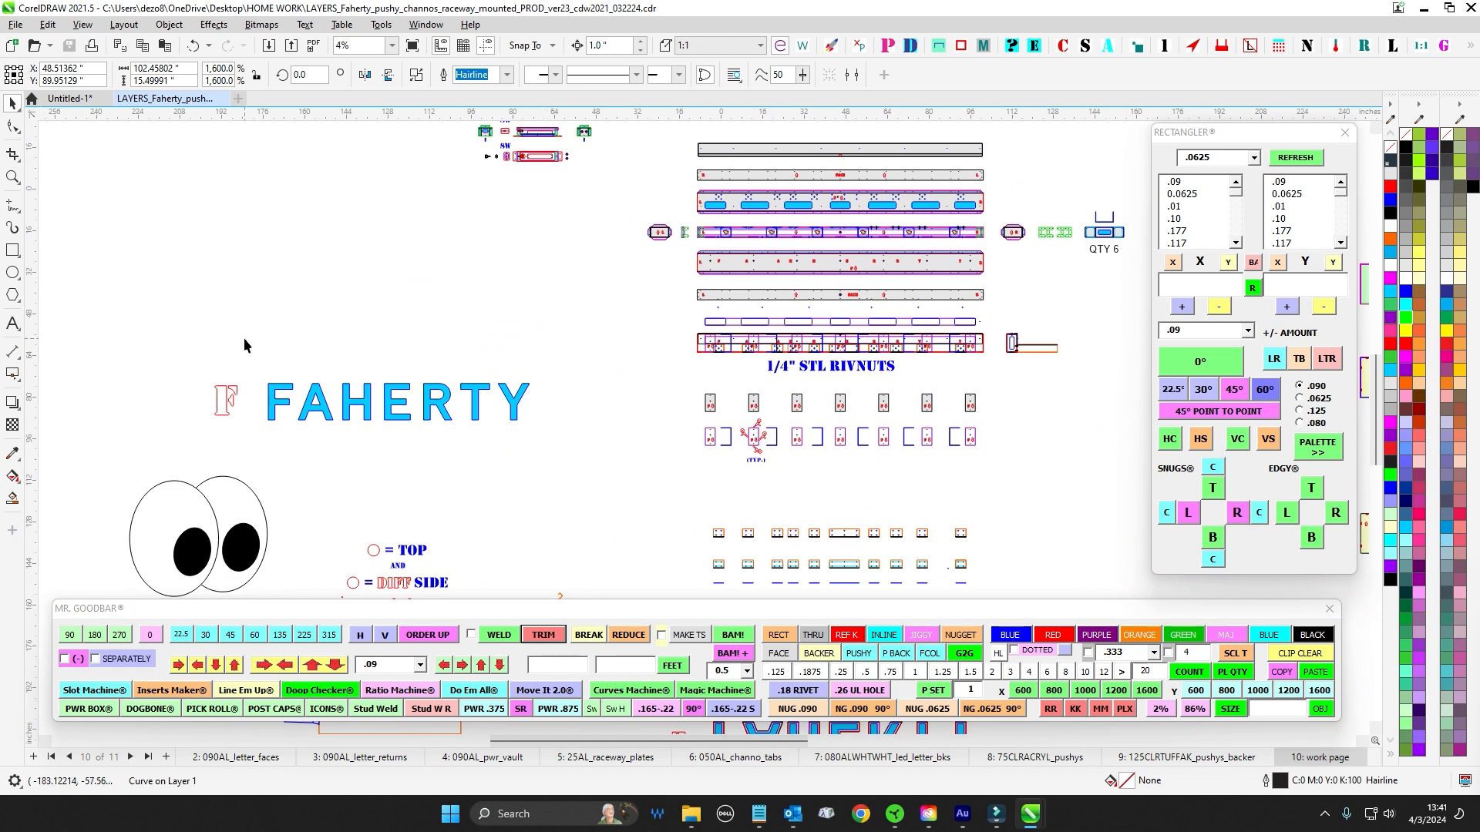
scroll(656, 460, down, 1)
drag(243, 338, 484, 328)
scroll(655, 460, down, 1)
scroll(261, 438, up, 3)
drag(247, 347, 755, 449)
scroll(755, 448, down, 2)
drag(755, 447, 101, 449)
scroll(669, 362, up, 1)
drag(423, 307, 872, 449)
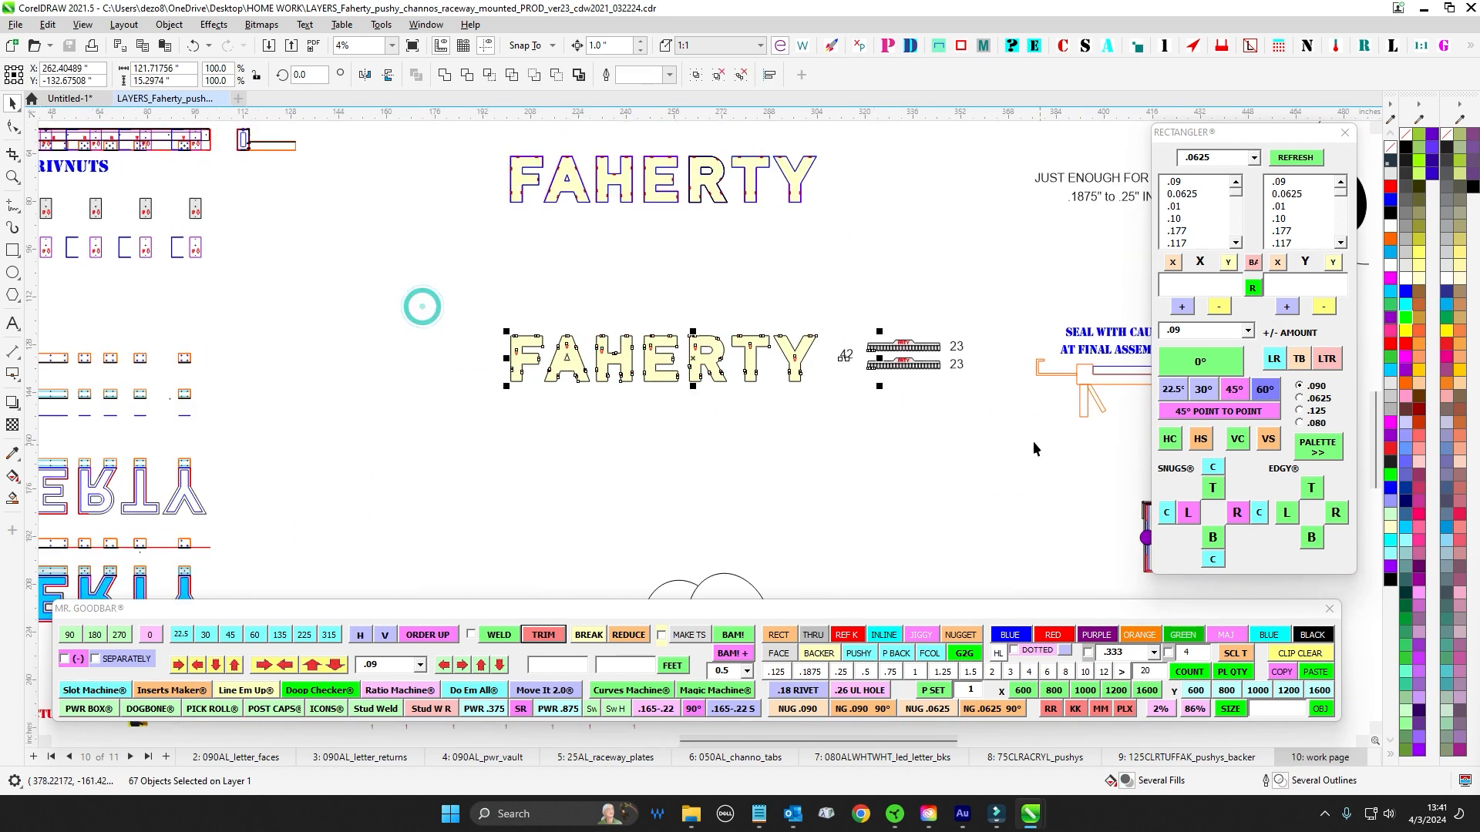
- Examine the letter side section with the LIGHT LEAKS symbols, caulk ledge inset note and final-assembly caulk note
drag(1033, 441, 783, 463)
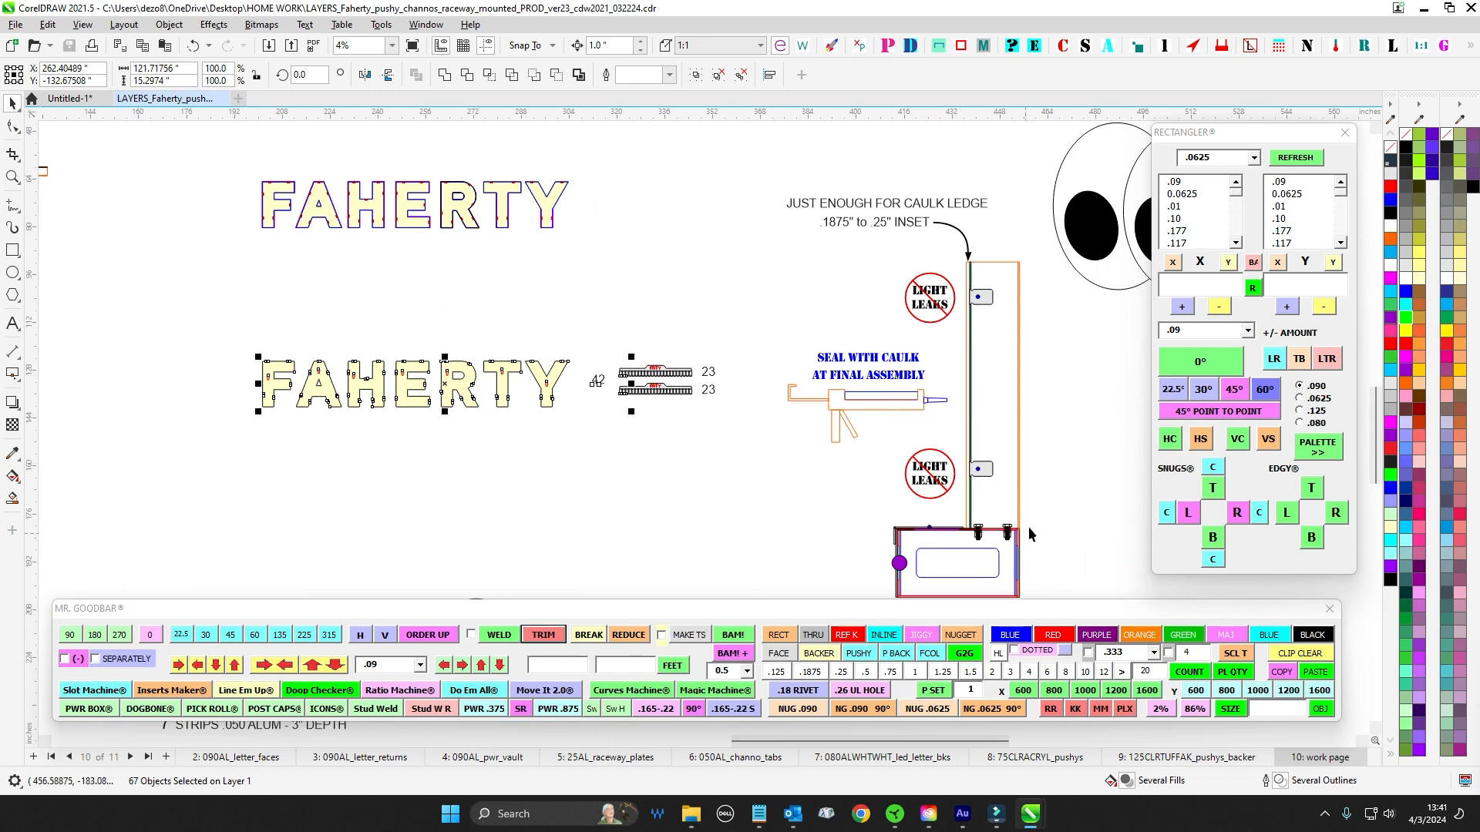
scroll(1028, 525, down, 1)
drag(692, 549, 1220, 487)
- Review the mirrored letters with the silicone note, the letter mounting layouts and the .090 structural pieces
drag(368, 363, 557, 384)
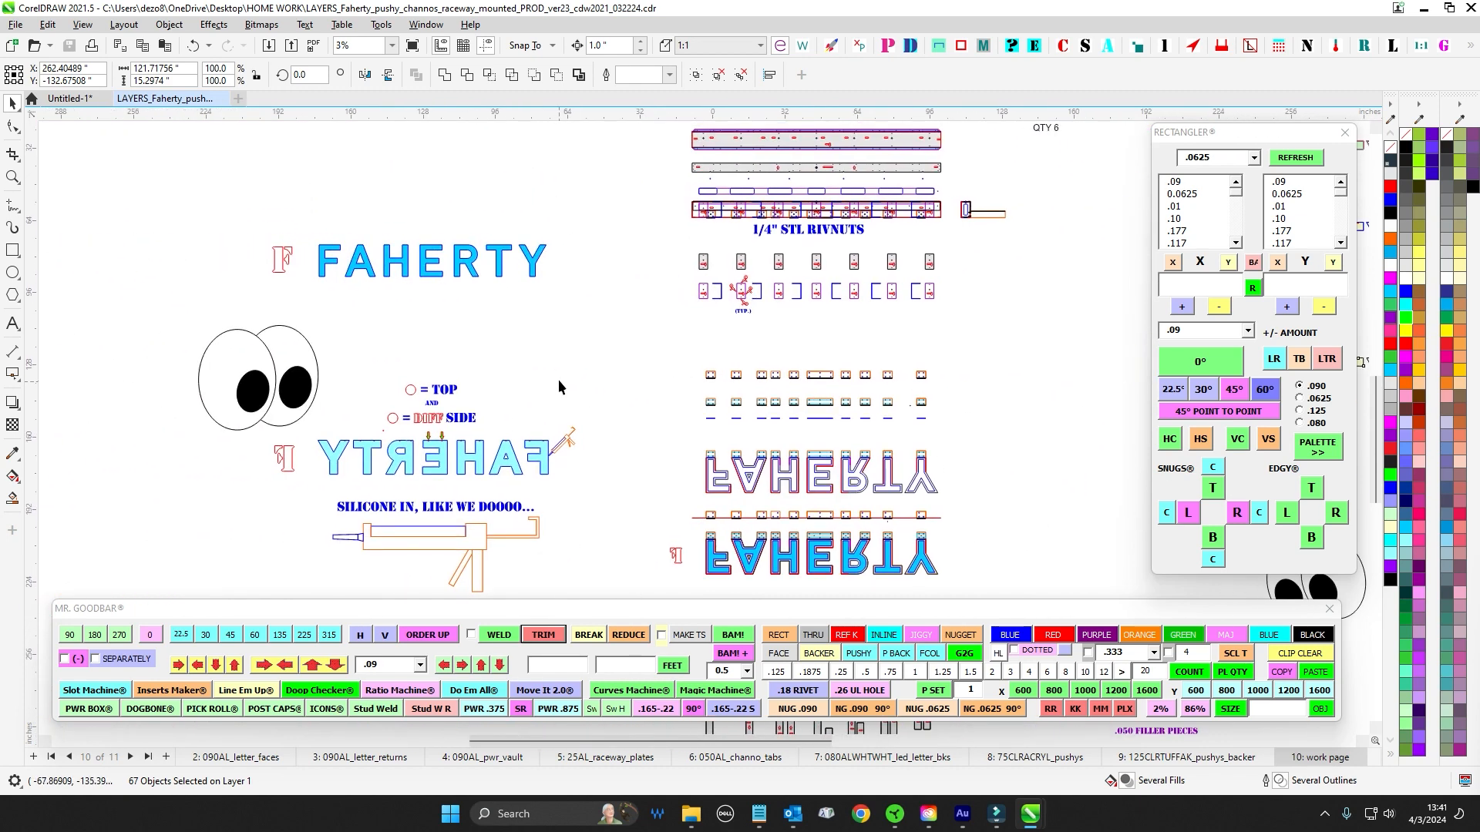
drag(591, 333, 582, 397)
drag(607, 464, 589, 280)
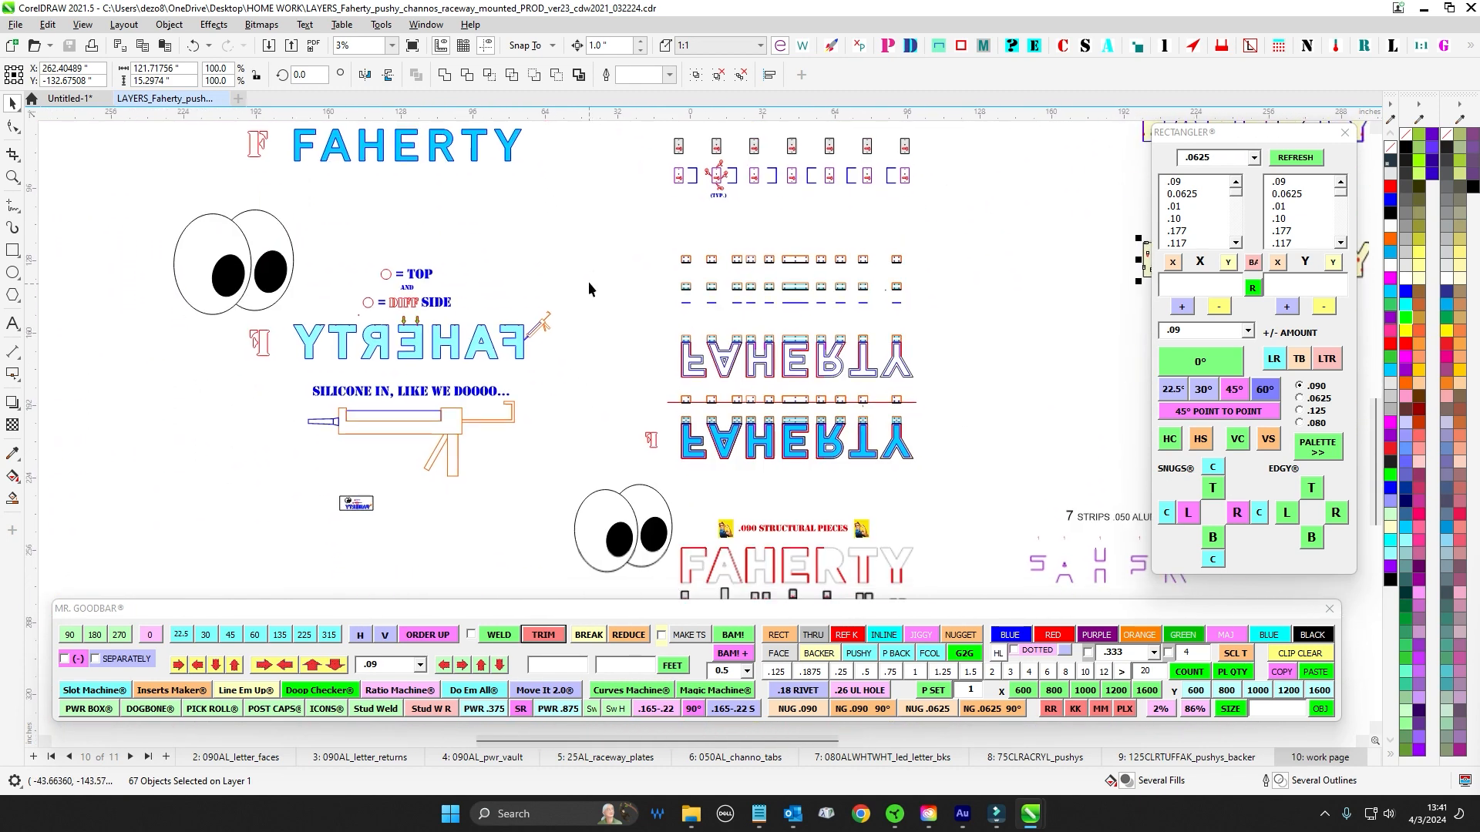
drag(629, 349, 509, 346)
scroll(877, 368, down, 2)
drag(880, 363, 820, 437)
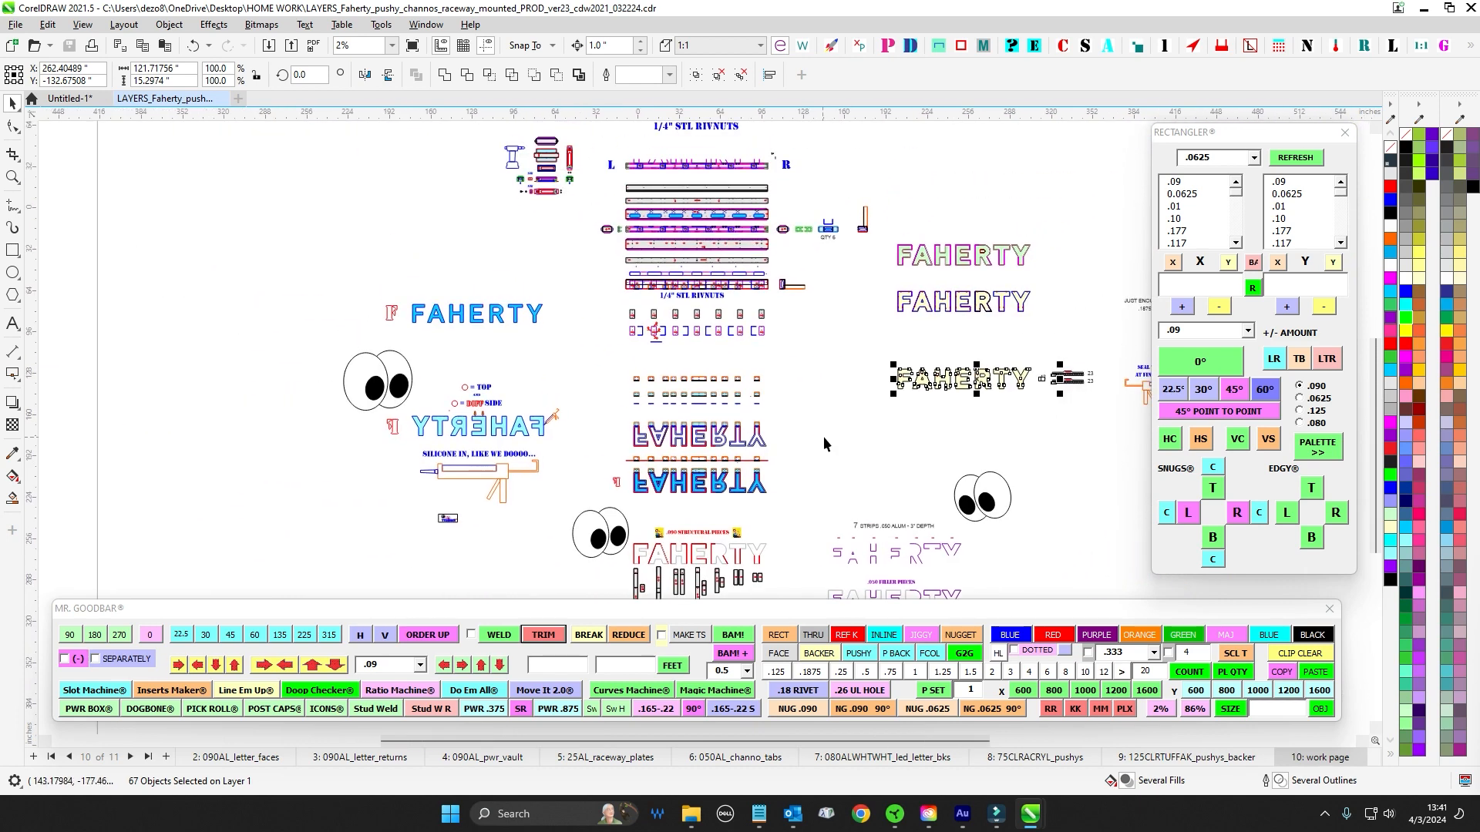
drag(824, 498, 797, 385)
scroll(646, 394, up, 1)
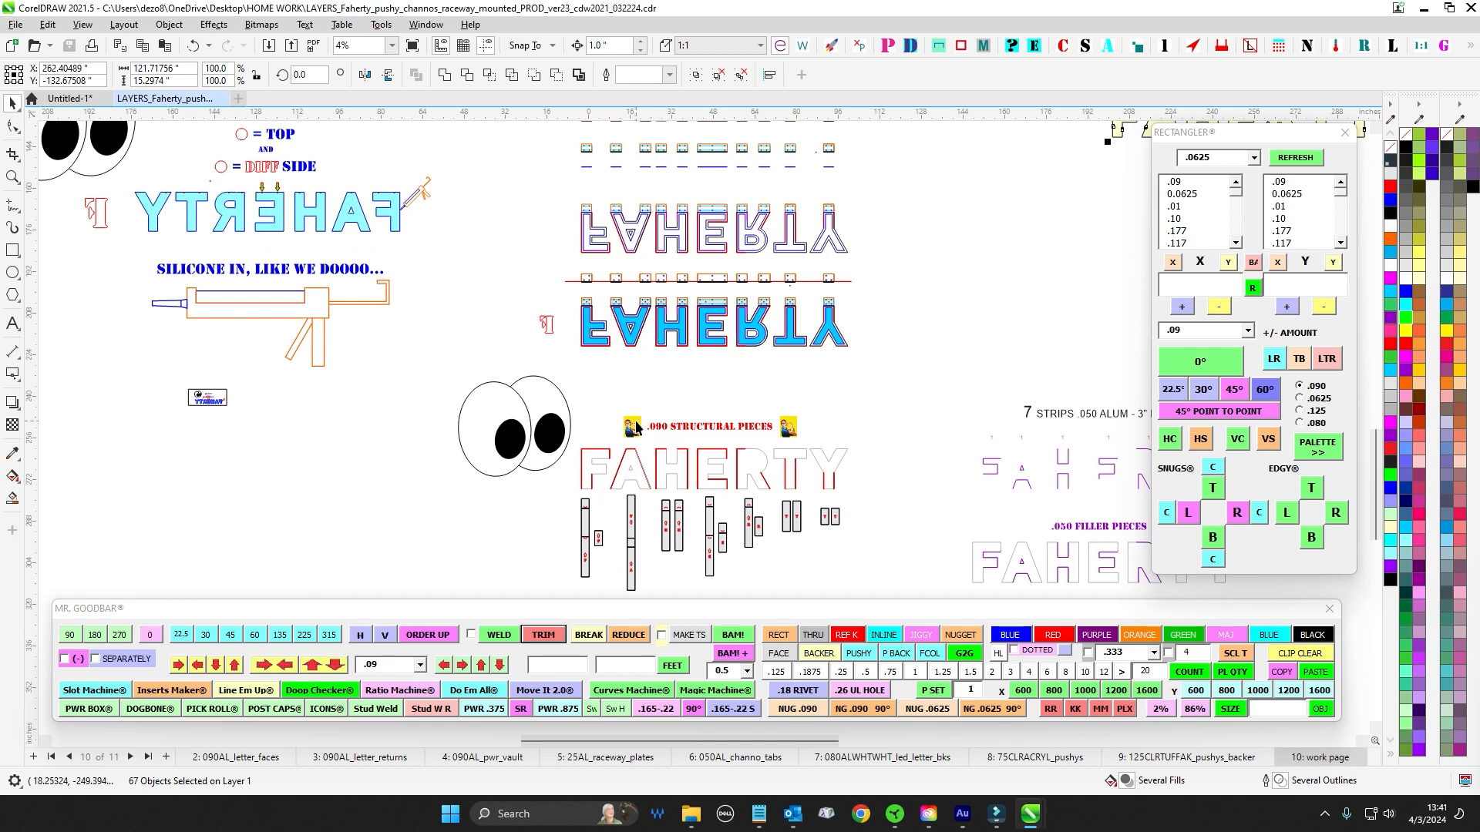
scroll(637, 462, down, 2)
- Inspect the bolts and rivnuts fastening the letters to the raceway, selecting one bolt beneath the T
scroll(618, 253, up, 6)
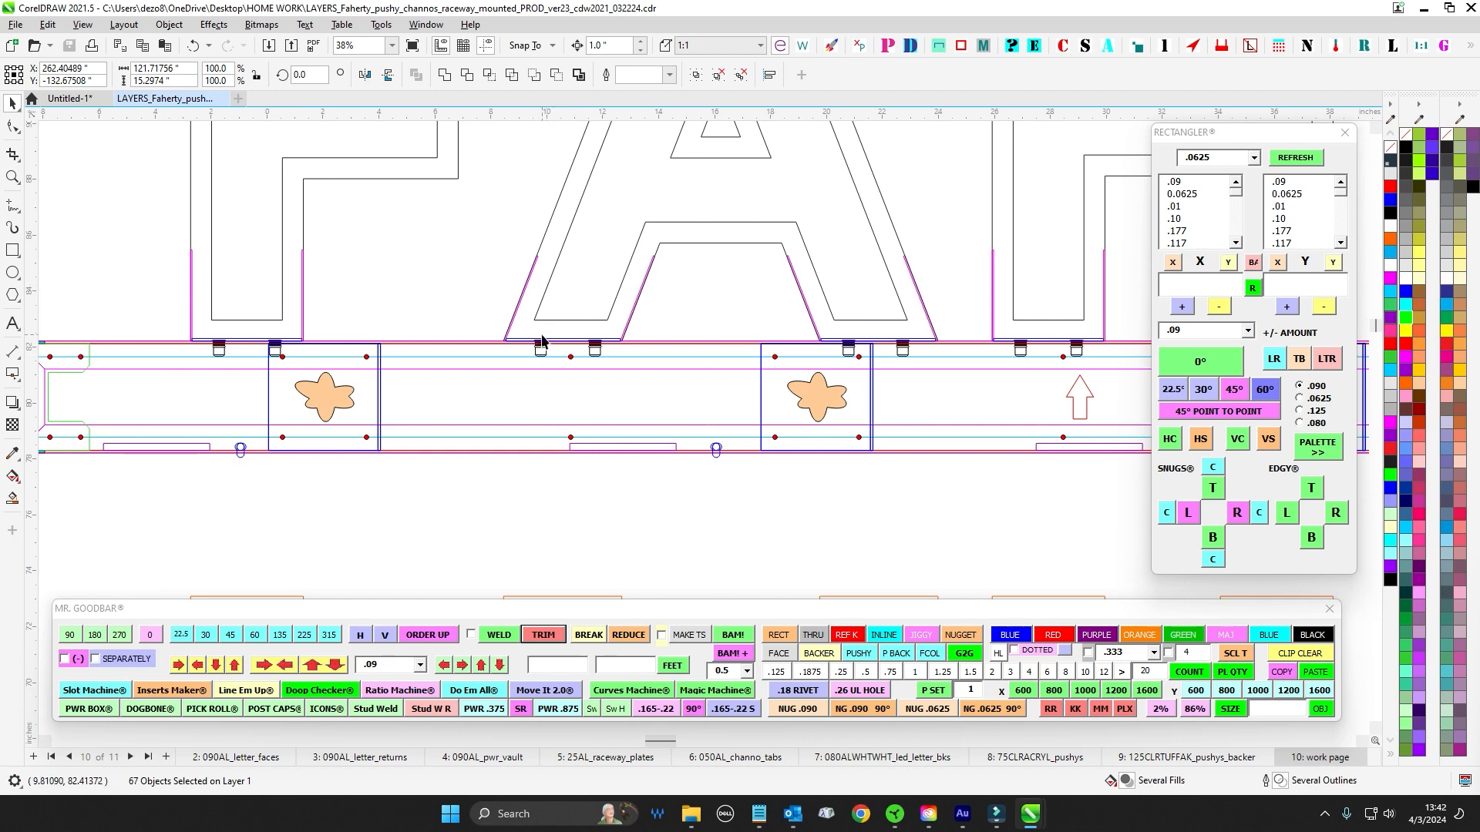
scroll(542, 344, down, 2)
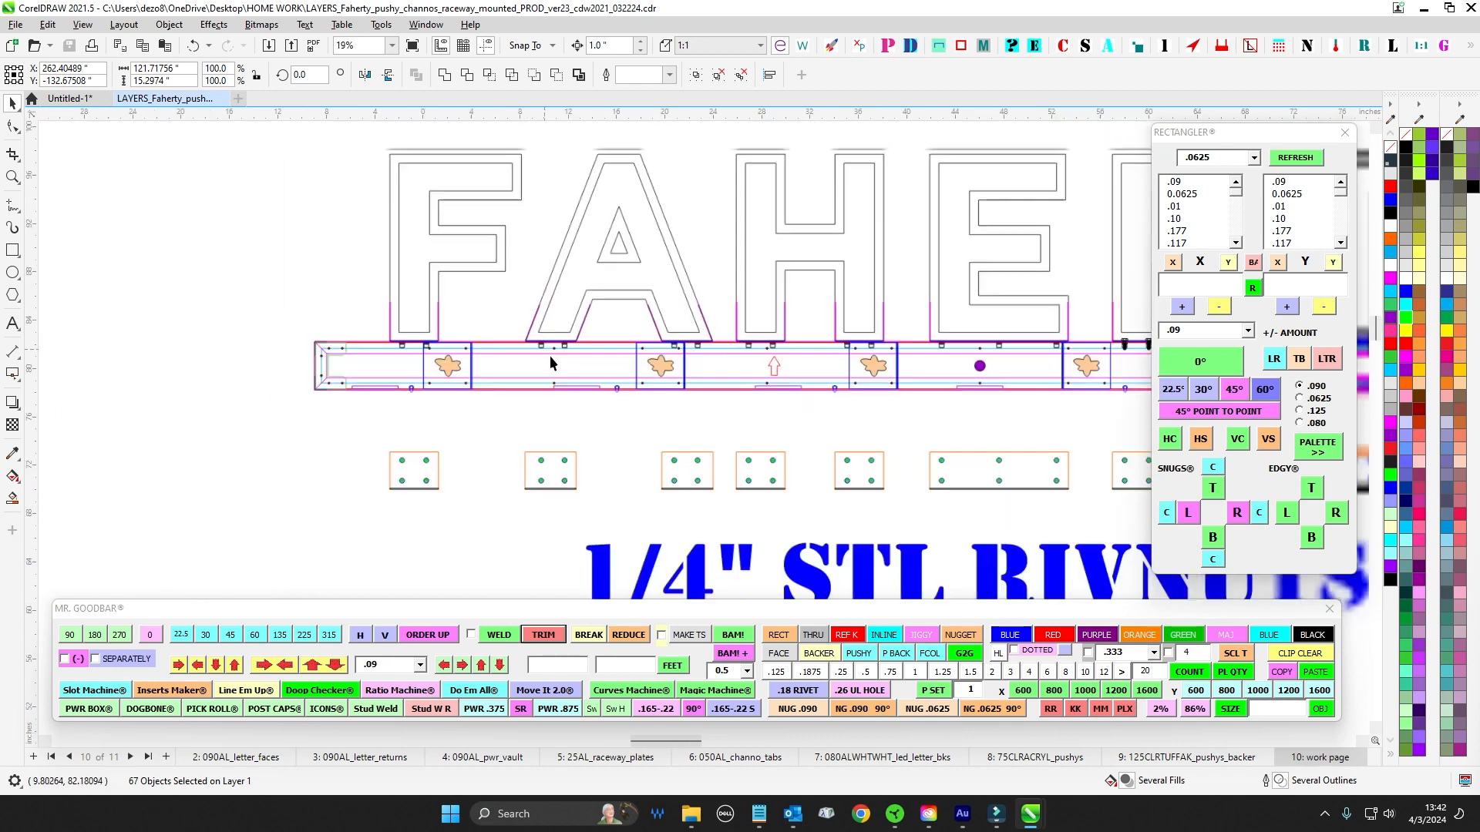
scroll(858, 354, up, 4)
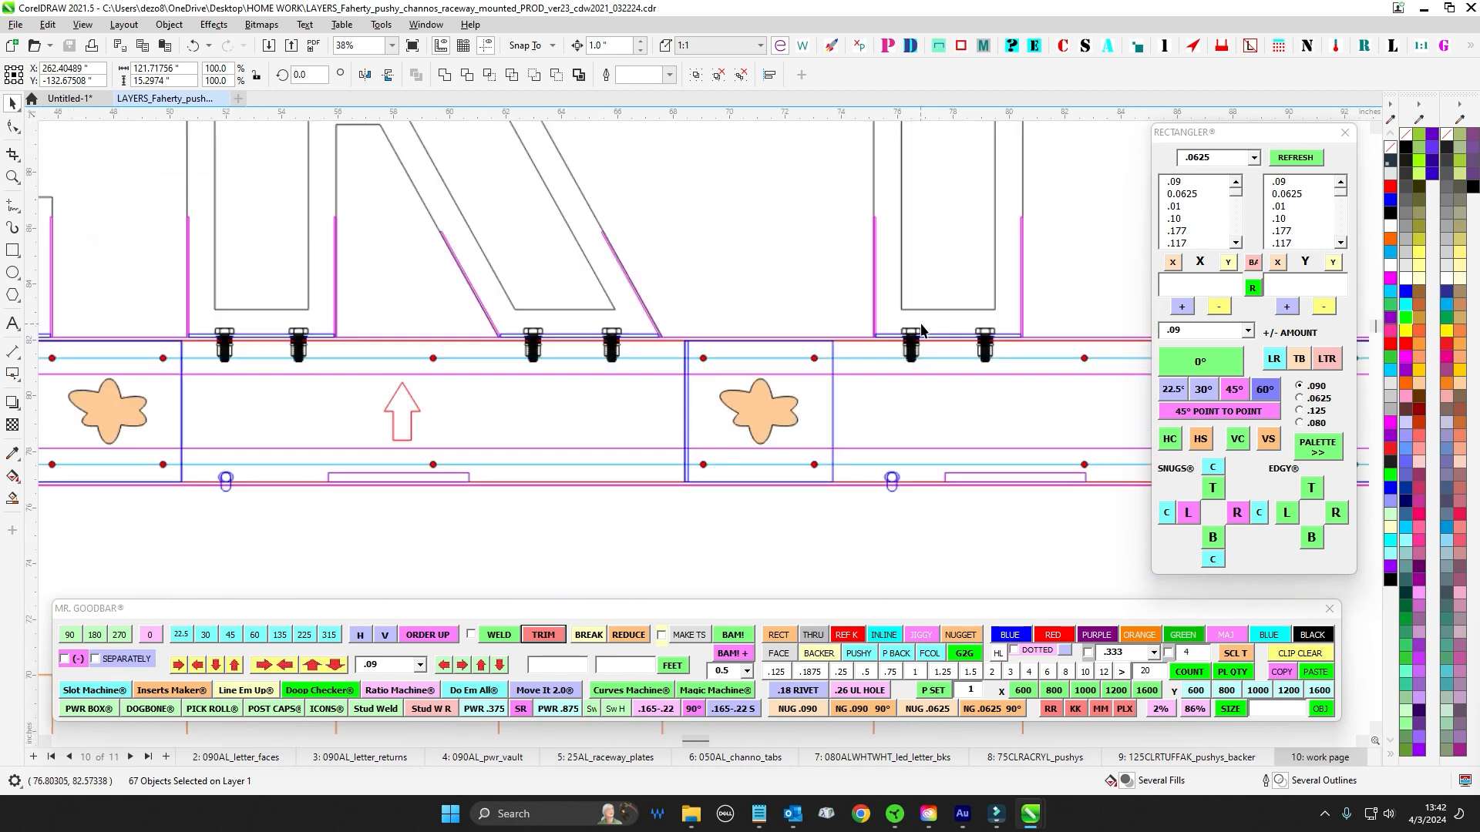
click(915, 331)
scroll(366, 368, up, 1)
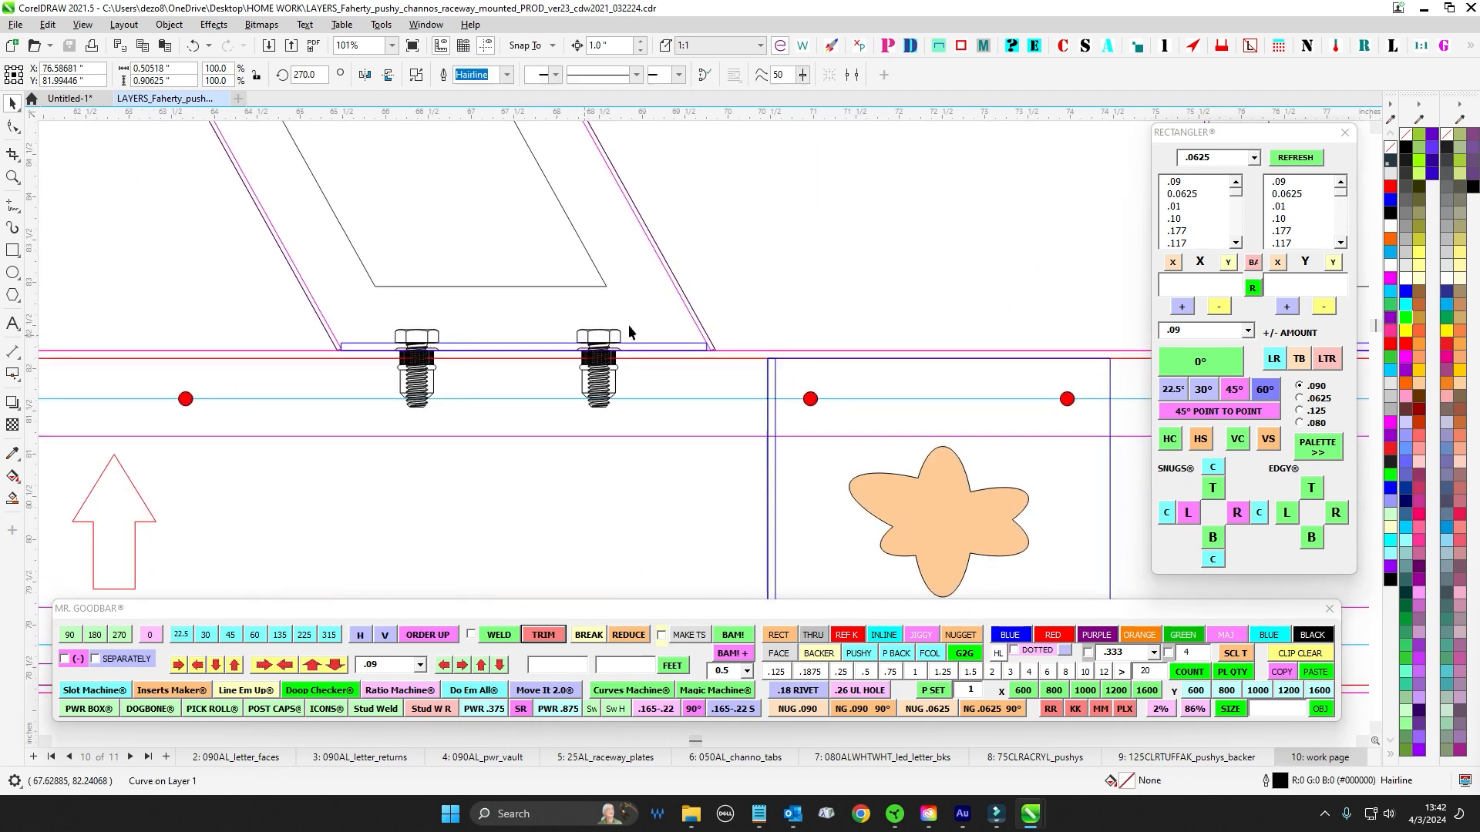
scroll(650, 327, down, 3)
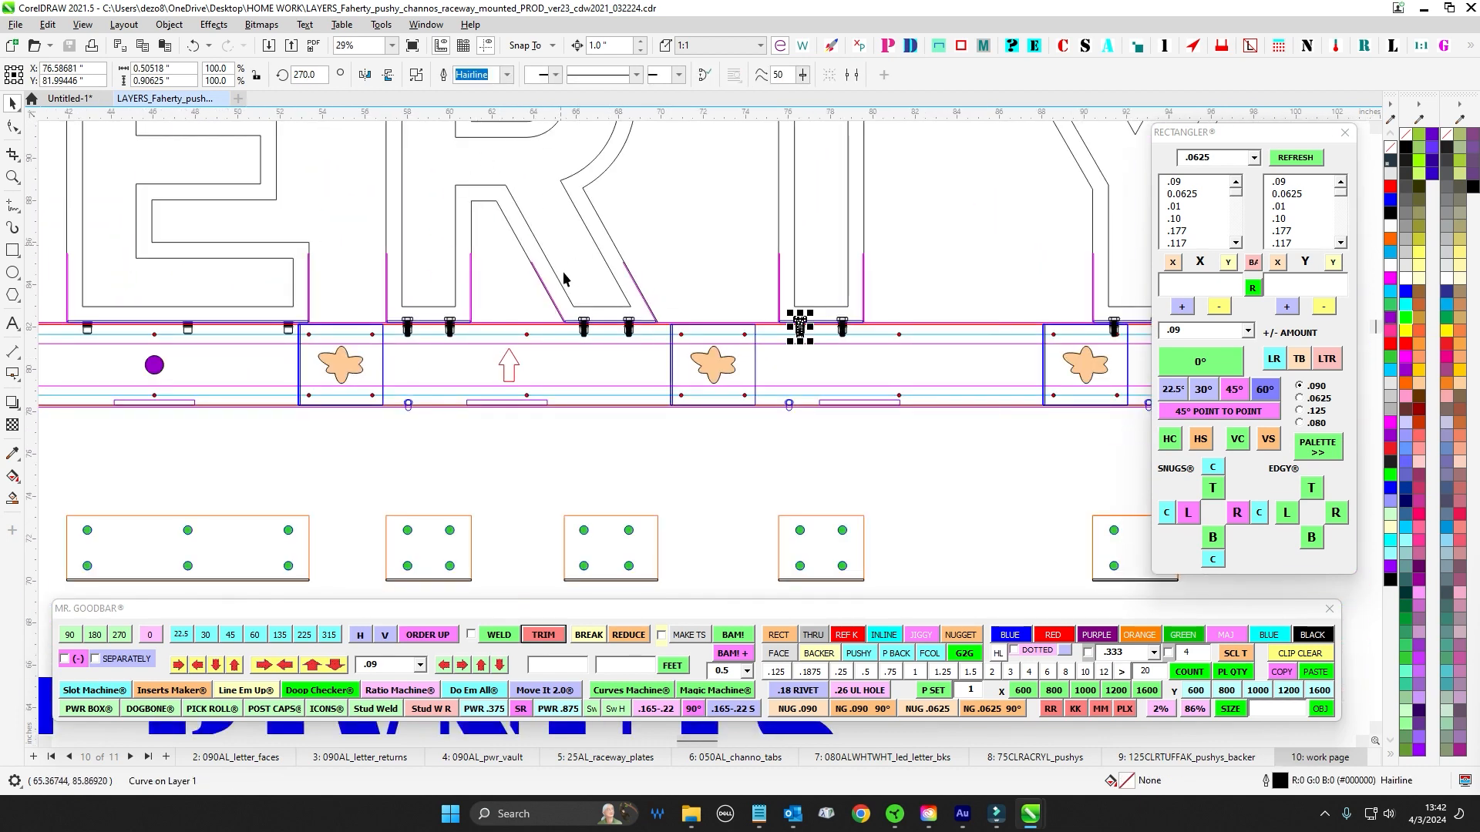
scroll(596, 320, up, 2)
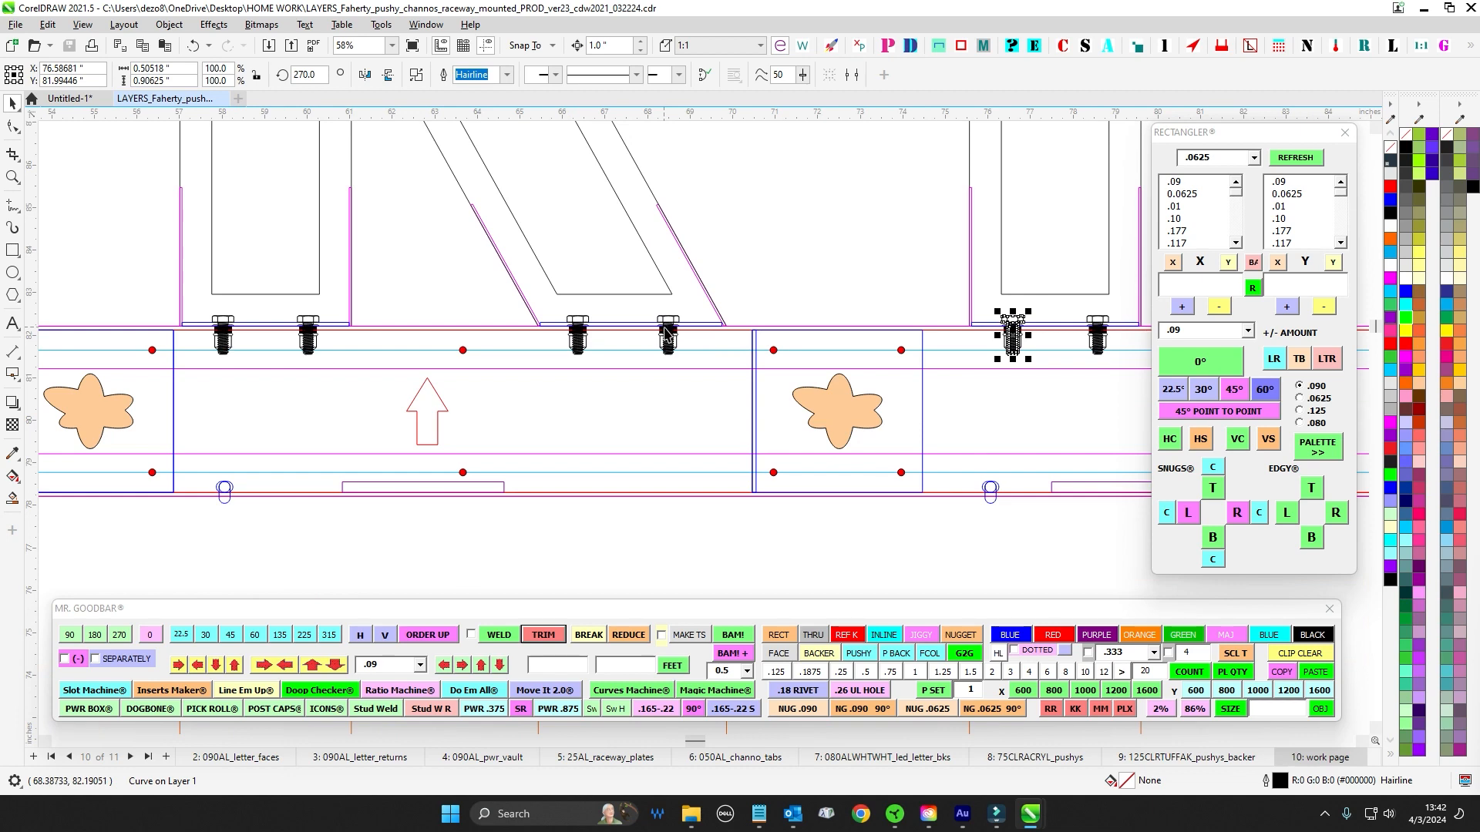
- Review the raceway elevation with its letters and 1/4" STL RIVNUTS mounting plates, clearing the bolt selection
scroll(680, 353, down, 2)
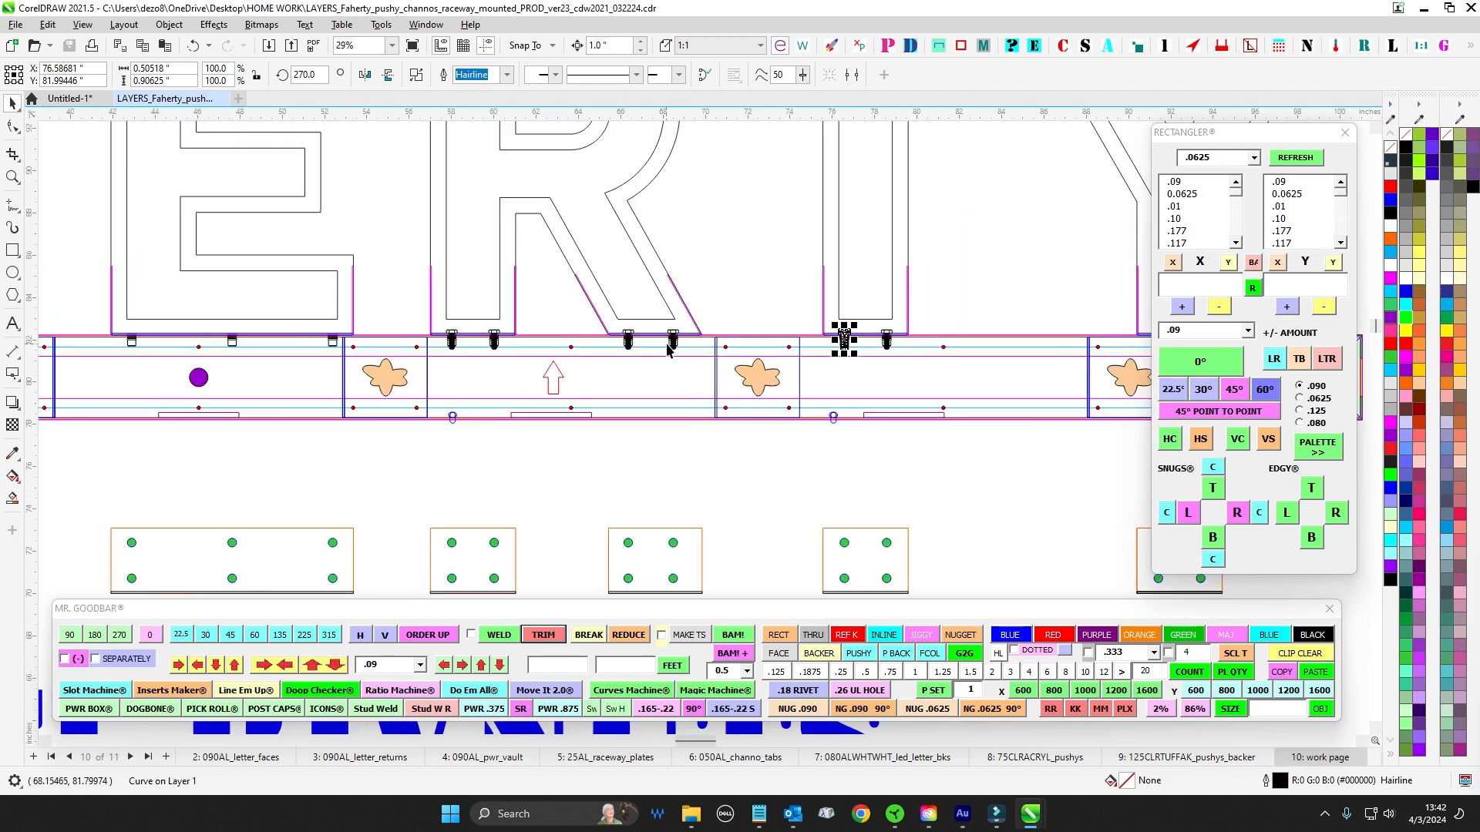
scroll(665, 349, down, 2)
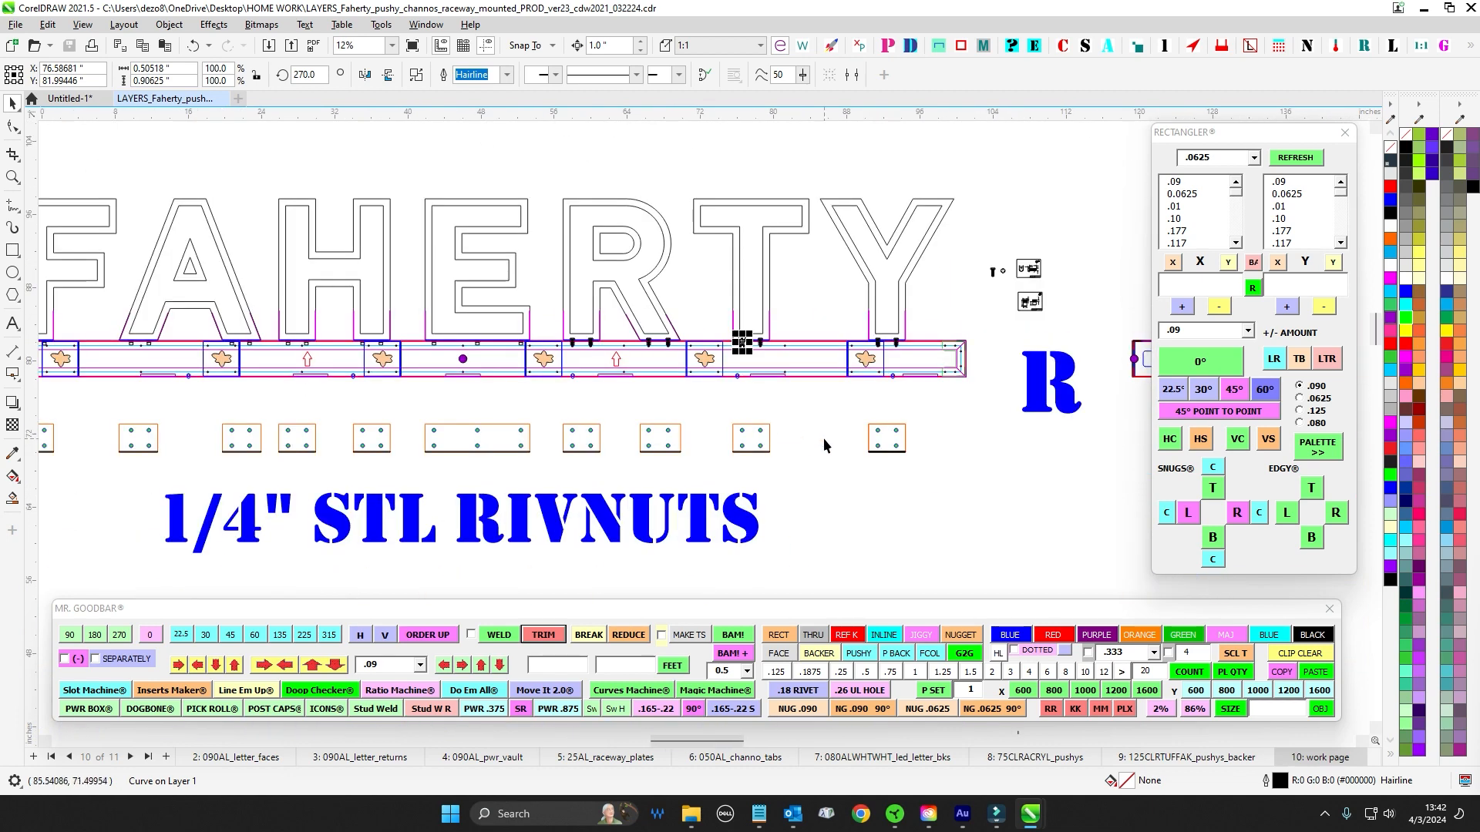
drag(833, 469, 776, 476)
click(773, 477)
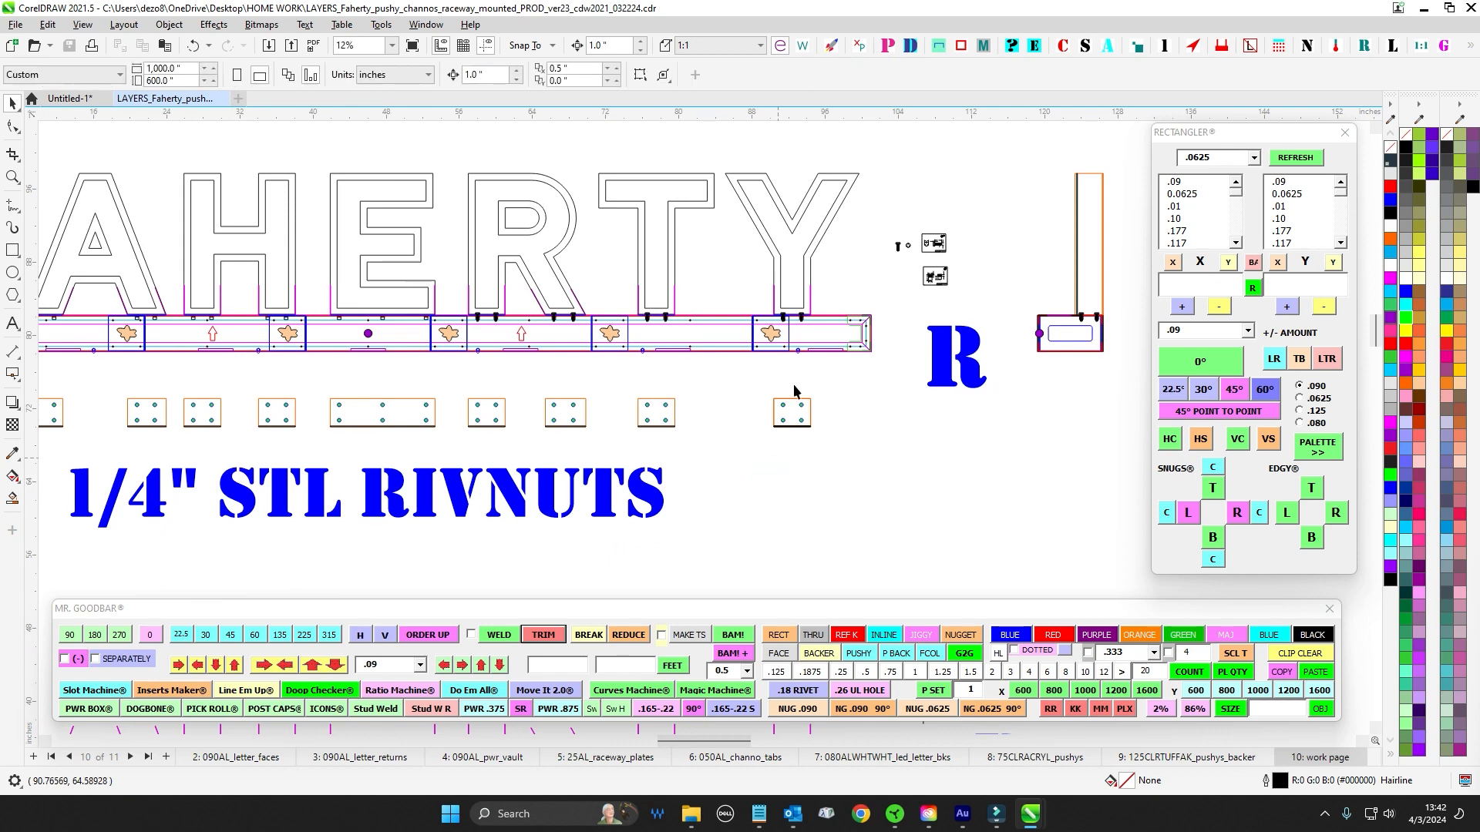
scroll(802, 501, up, 1)
scroll(844, 525, down, 2)
scroll(862, 196, down, 1)
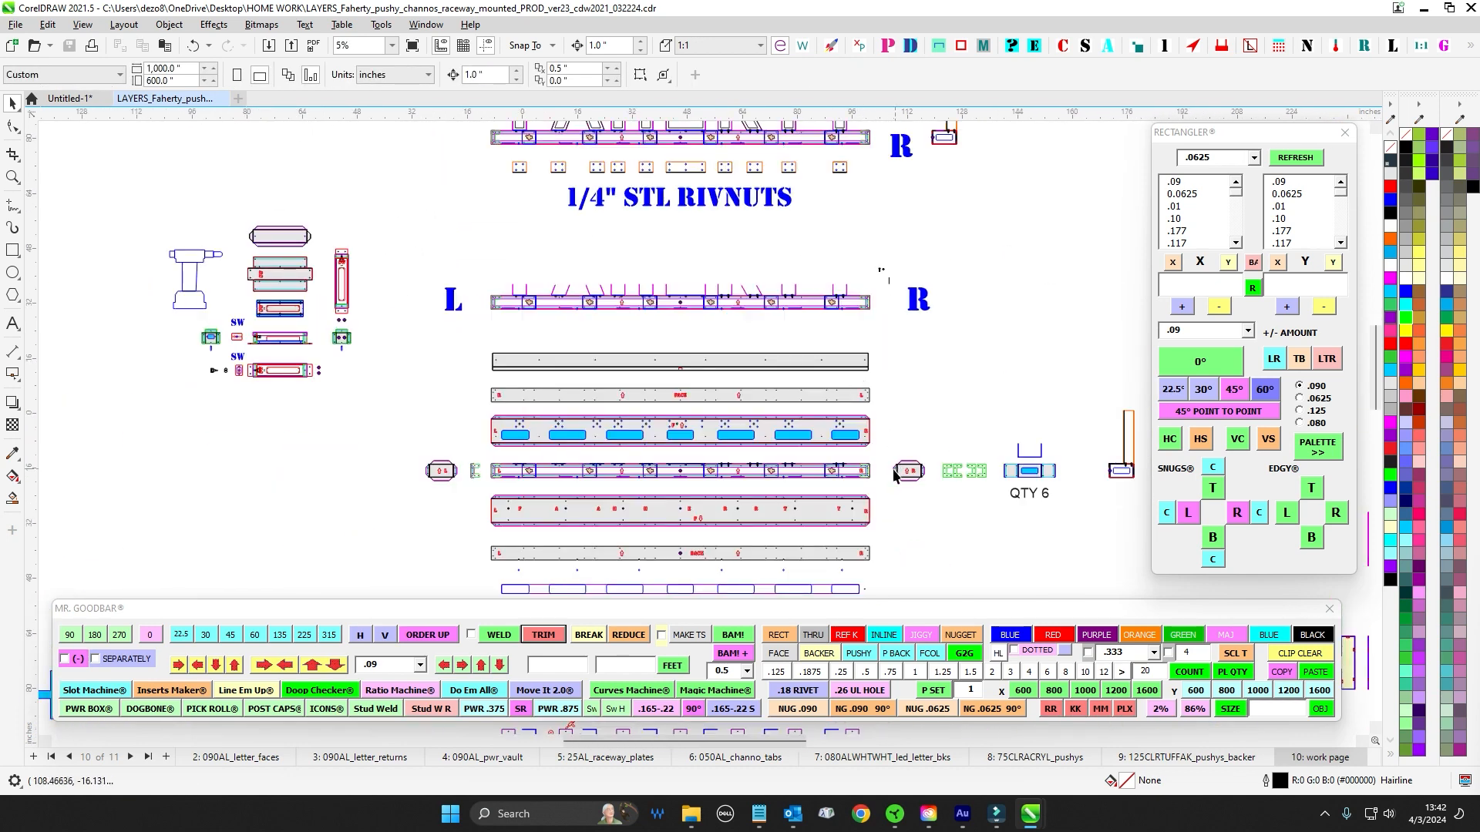
- Look over the raceway parts and mirrored FAHERTY layouts down to the .090 STRUCTURAL PIECES section
drag(925, 542, 829, 299)
drag(856, 477, 865, 314)
drag(884, 503, 898, 348)
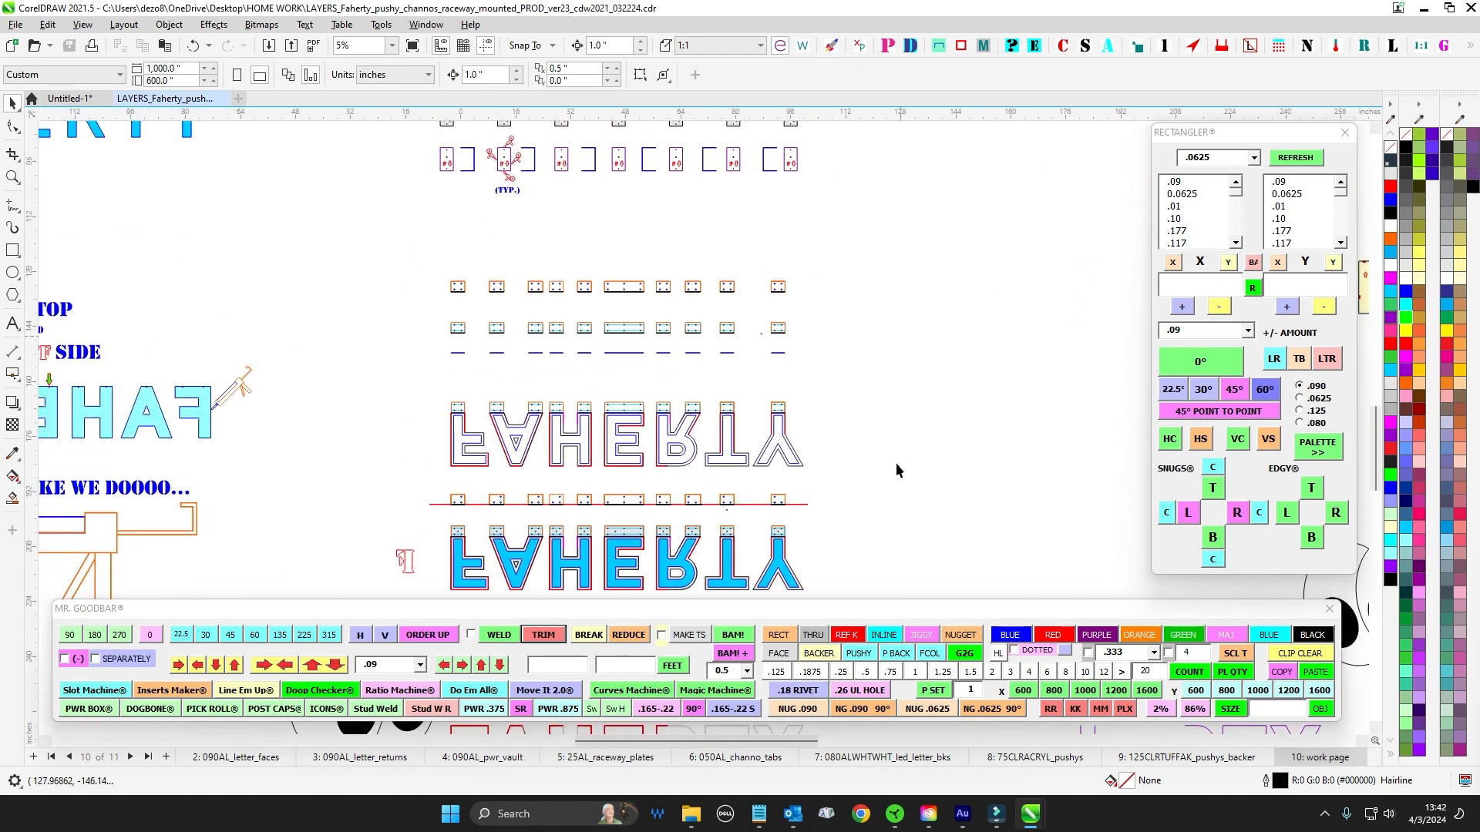
drag(895, 462, 958, 285)
drag(985, 592, 988, 307)
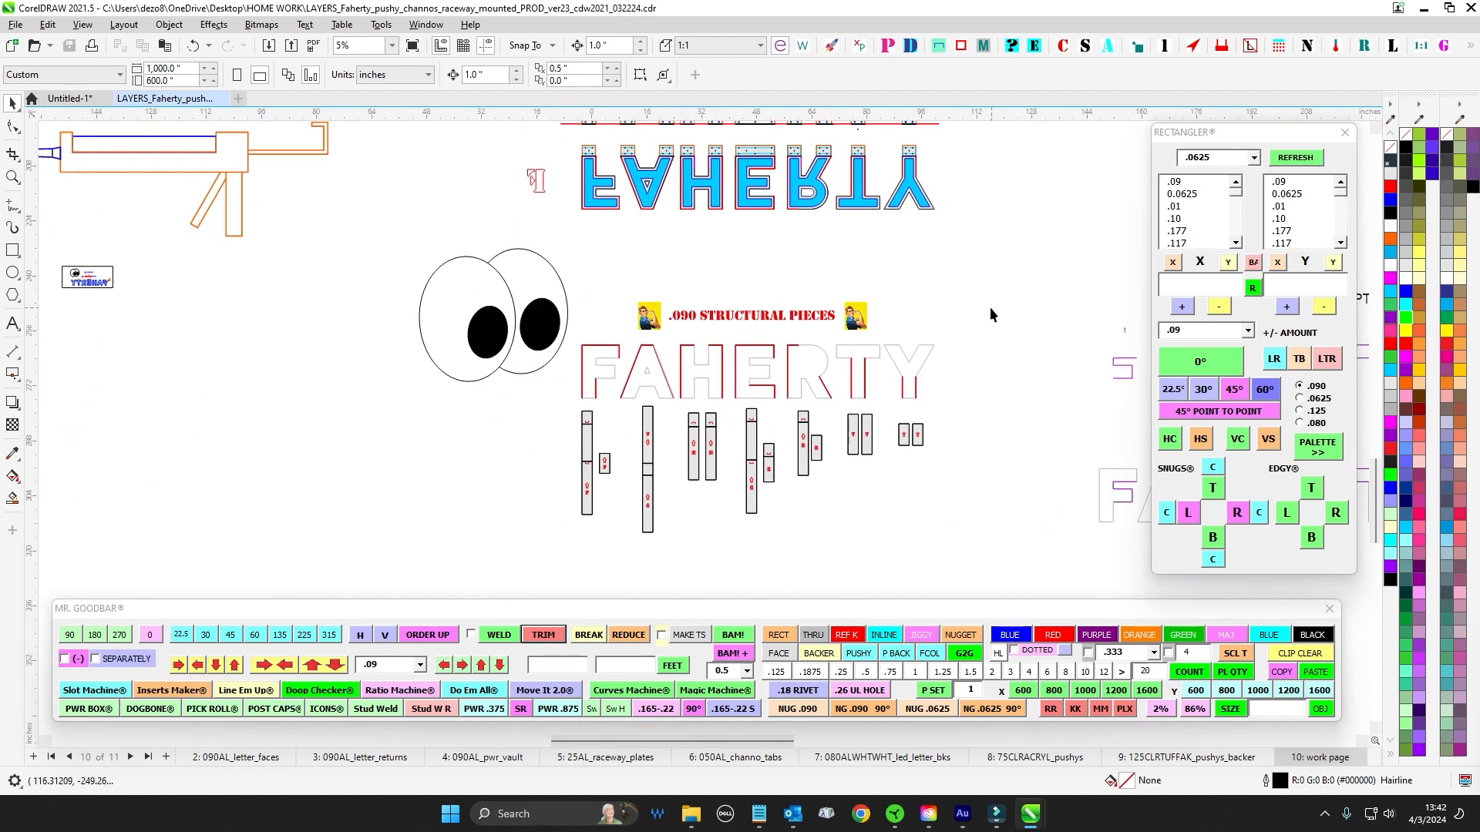
scroll(628, 304, up, 1)
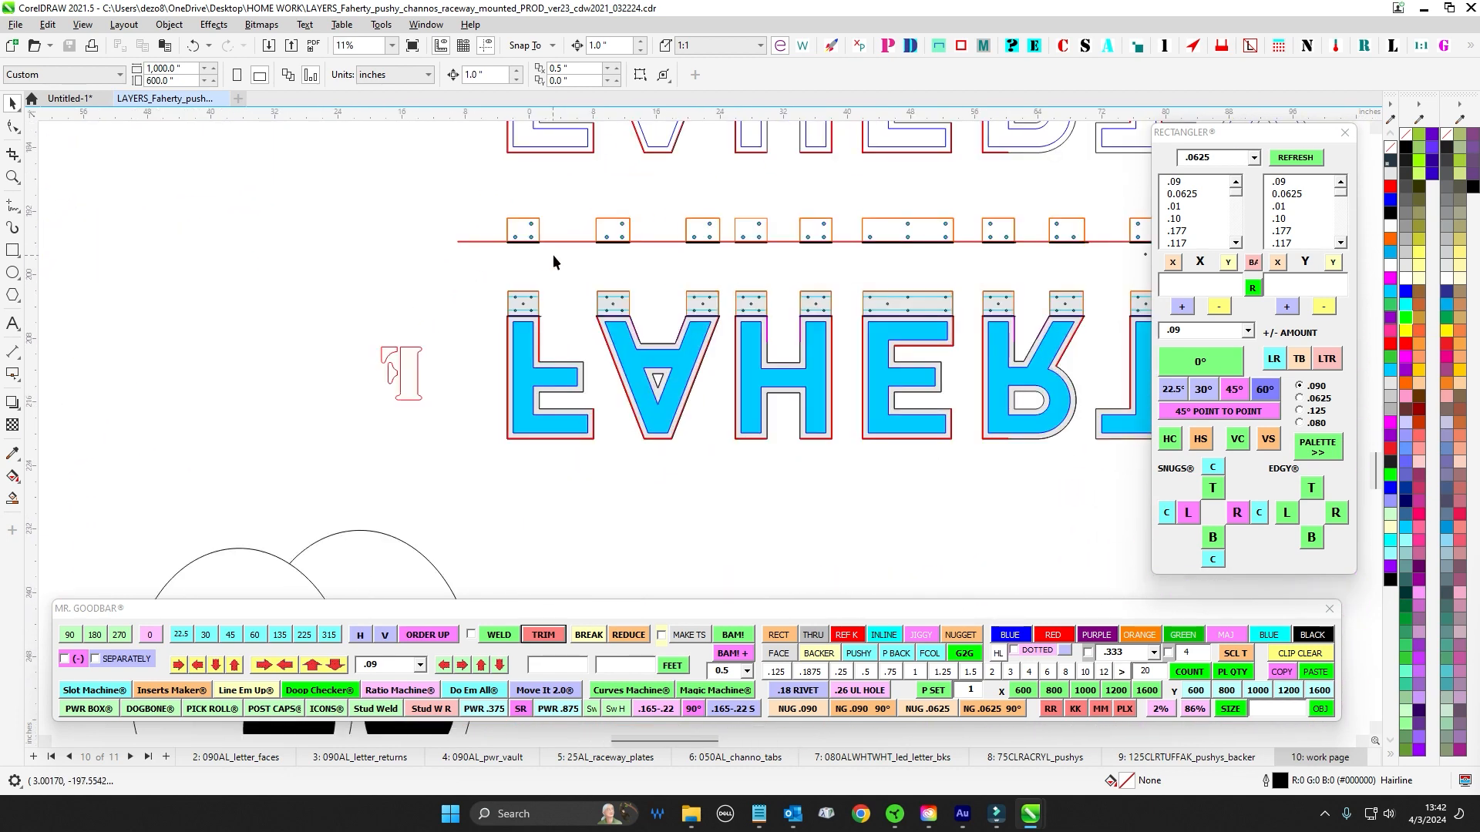
scroll(553, 254, down, 1)
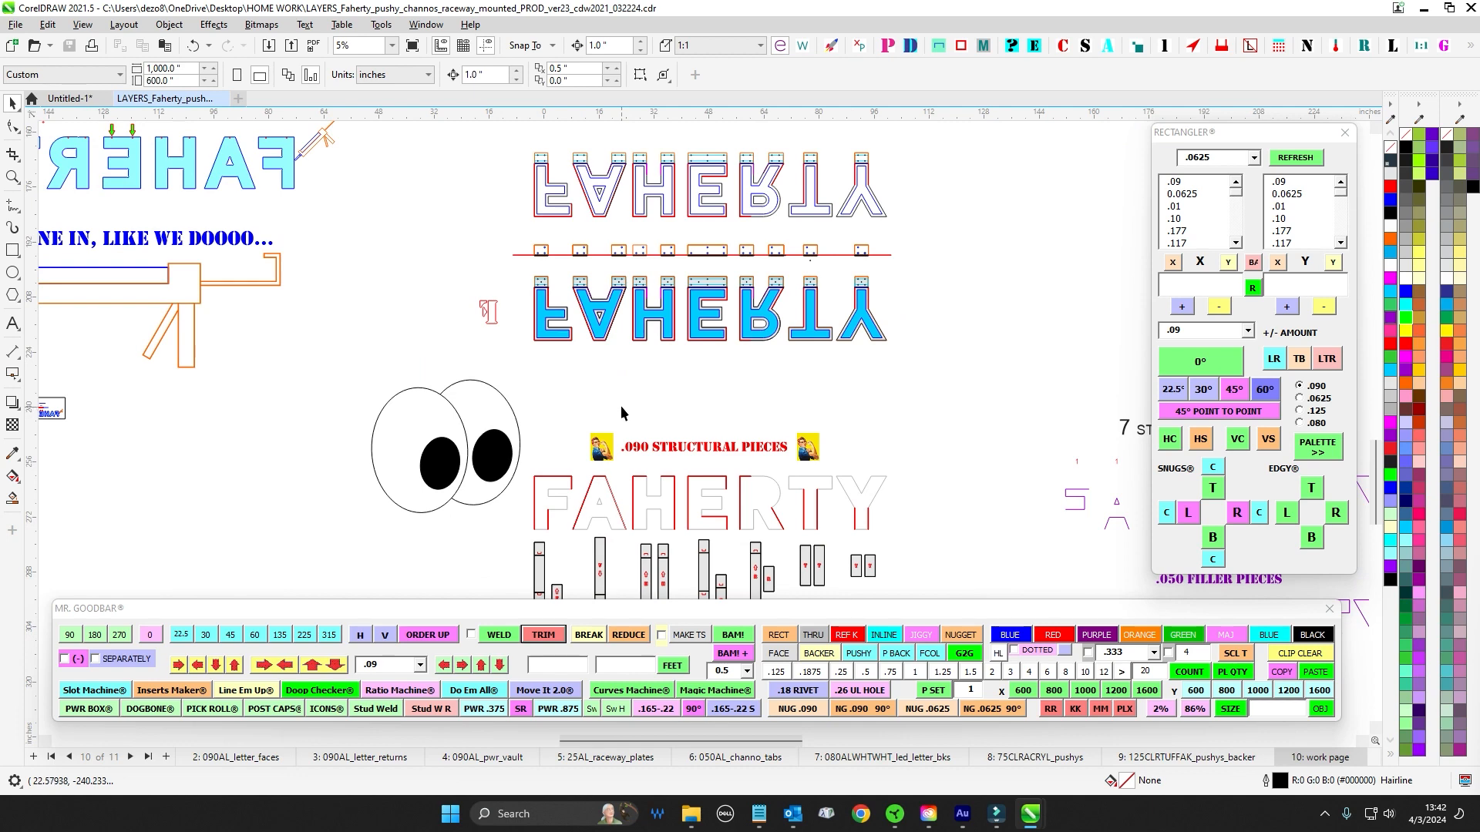
scroll(623, 404, down, 3)
scroll(623, 404, right, 2)
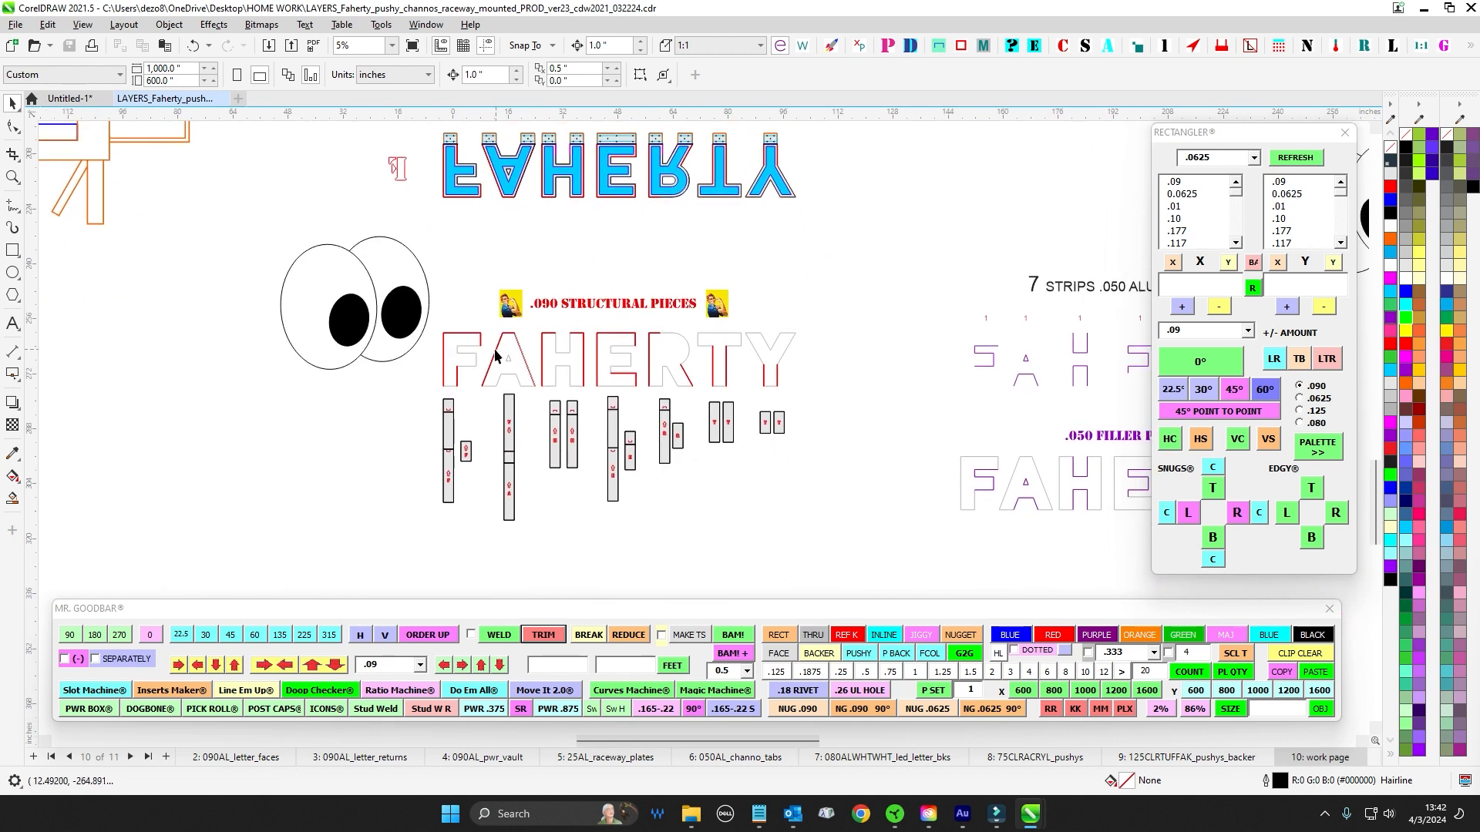
- Select the .090 structural letter outlines with their labelled strips for a close view, and clear the selection
drag(434, 333, 825, 533)
key(shift+F2)
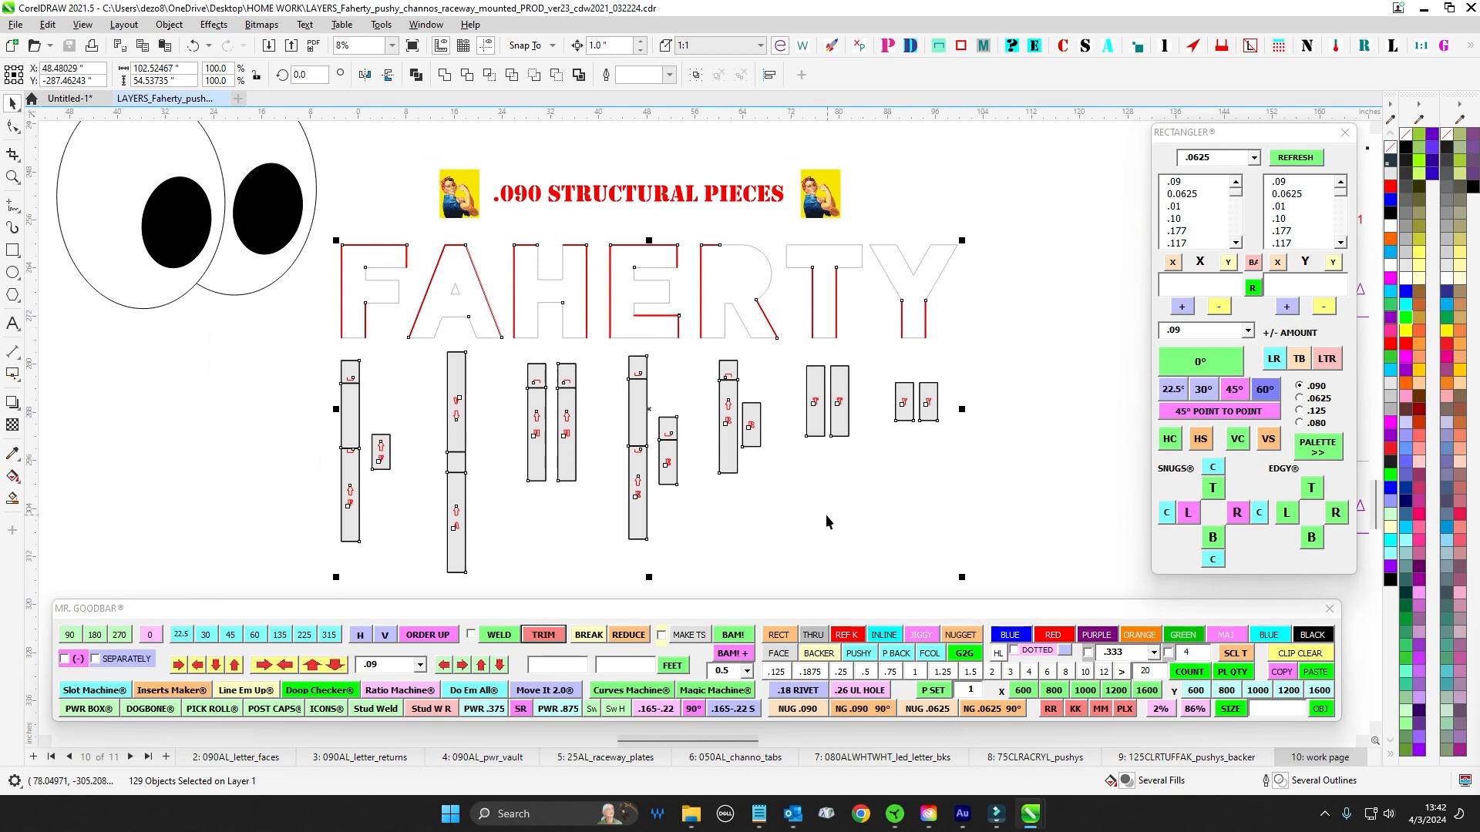
scroll(382, 343, up, 2)
click(382, 342)
scroll(367, 328, up, 2)
scroll(349, 315, down, 3)
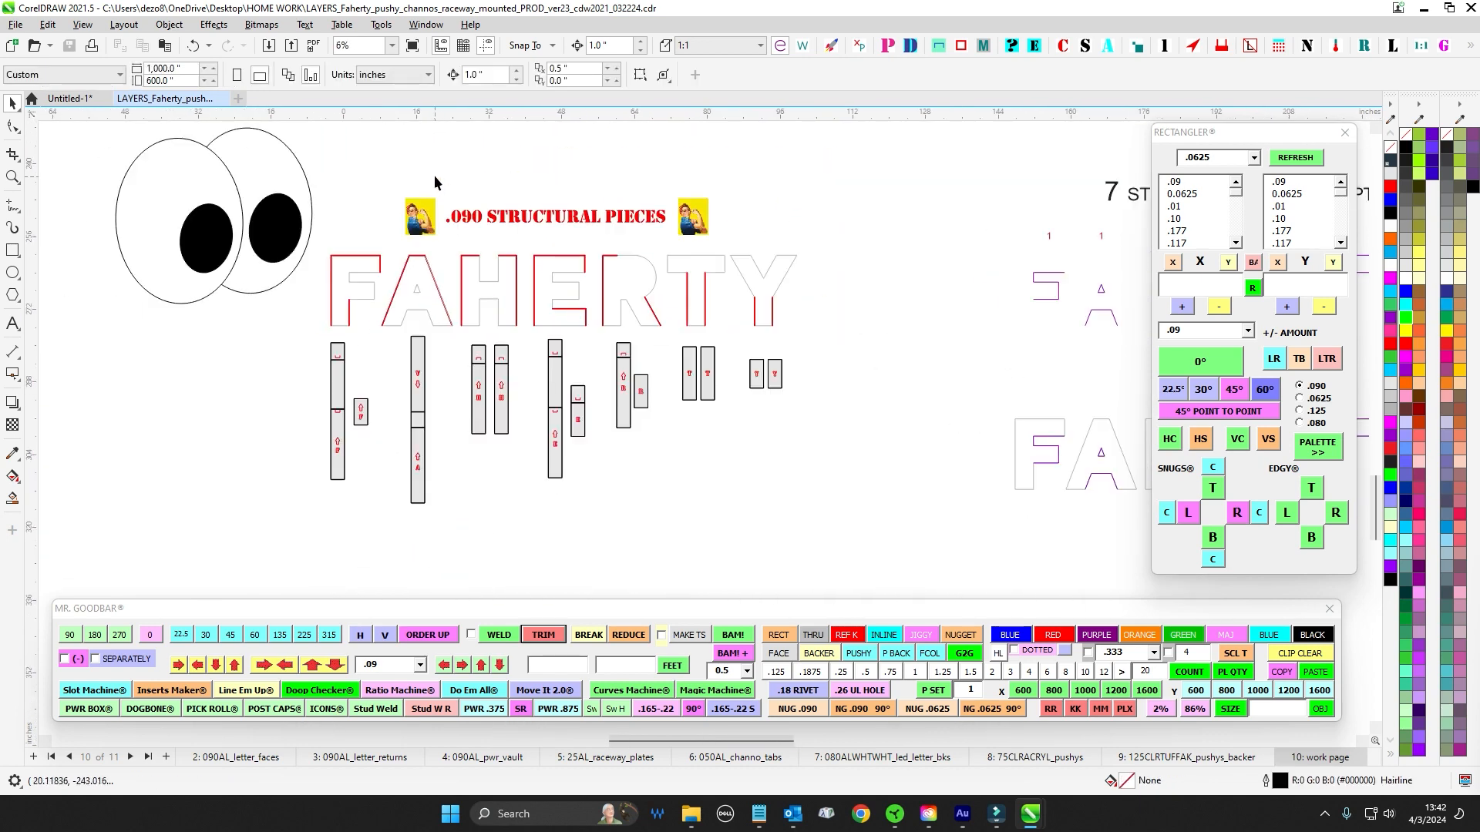
- Examine the mirrored blue FAHERTY letters with their mounting tabs, selecting the T's shape
scroll(433, 188, down, 3)
scroll(367, 378, up, 3)
scroll(349, 364, down, 3)
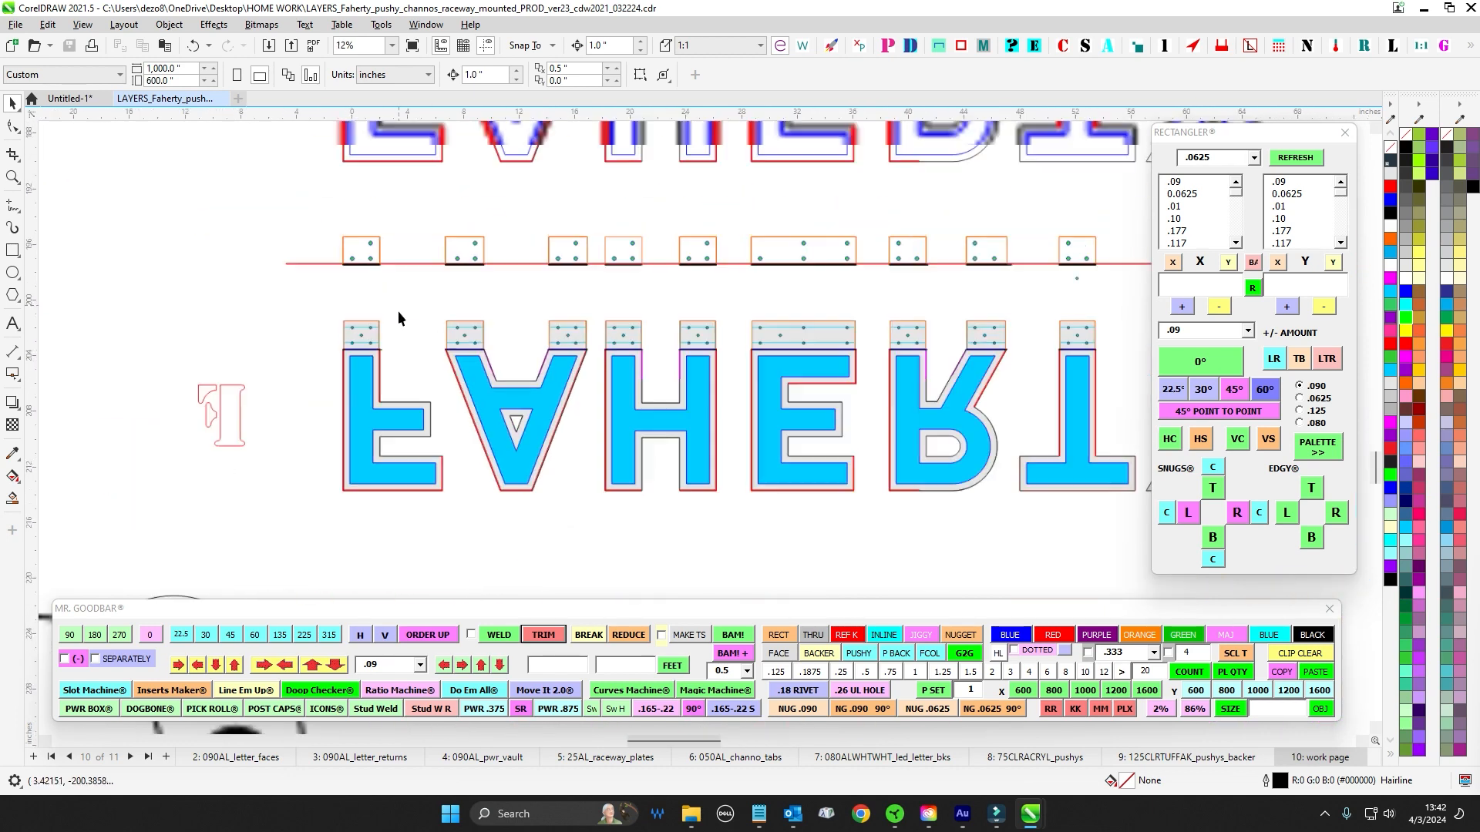
click(1069, 337)
scroll(636, 420, down, 3)
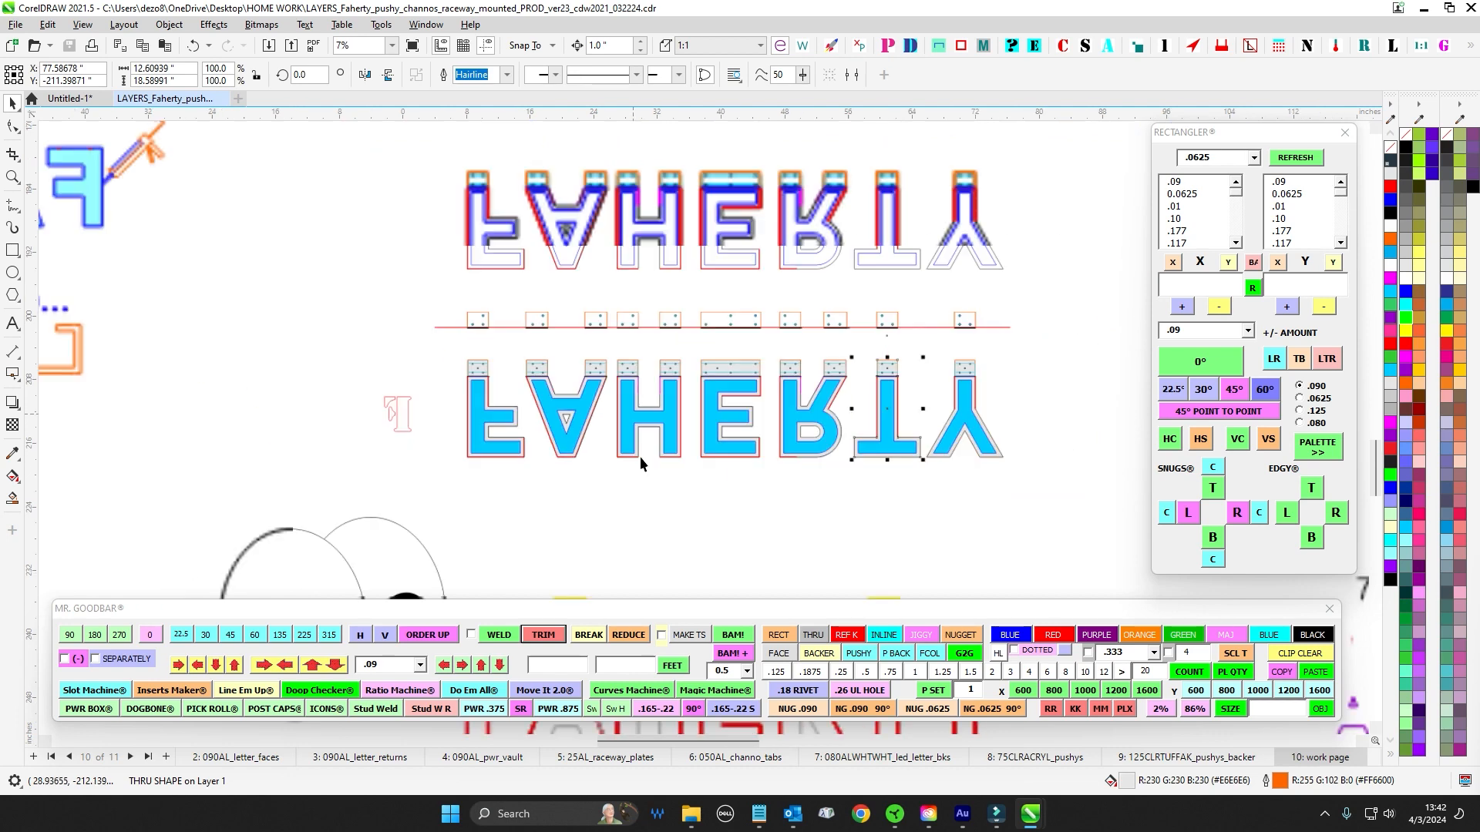
- Inspect the red structural edges of the F and A outlines and compare them with the blue mirrored letters
scroll(649, 510, down, 4)
scroll(648, 353, down, 2)
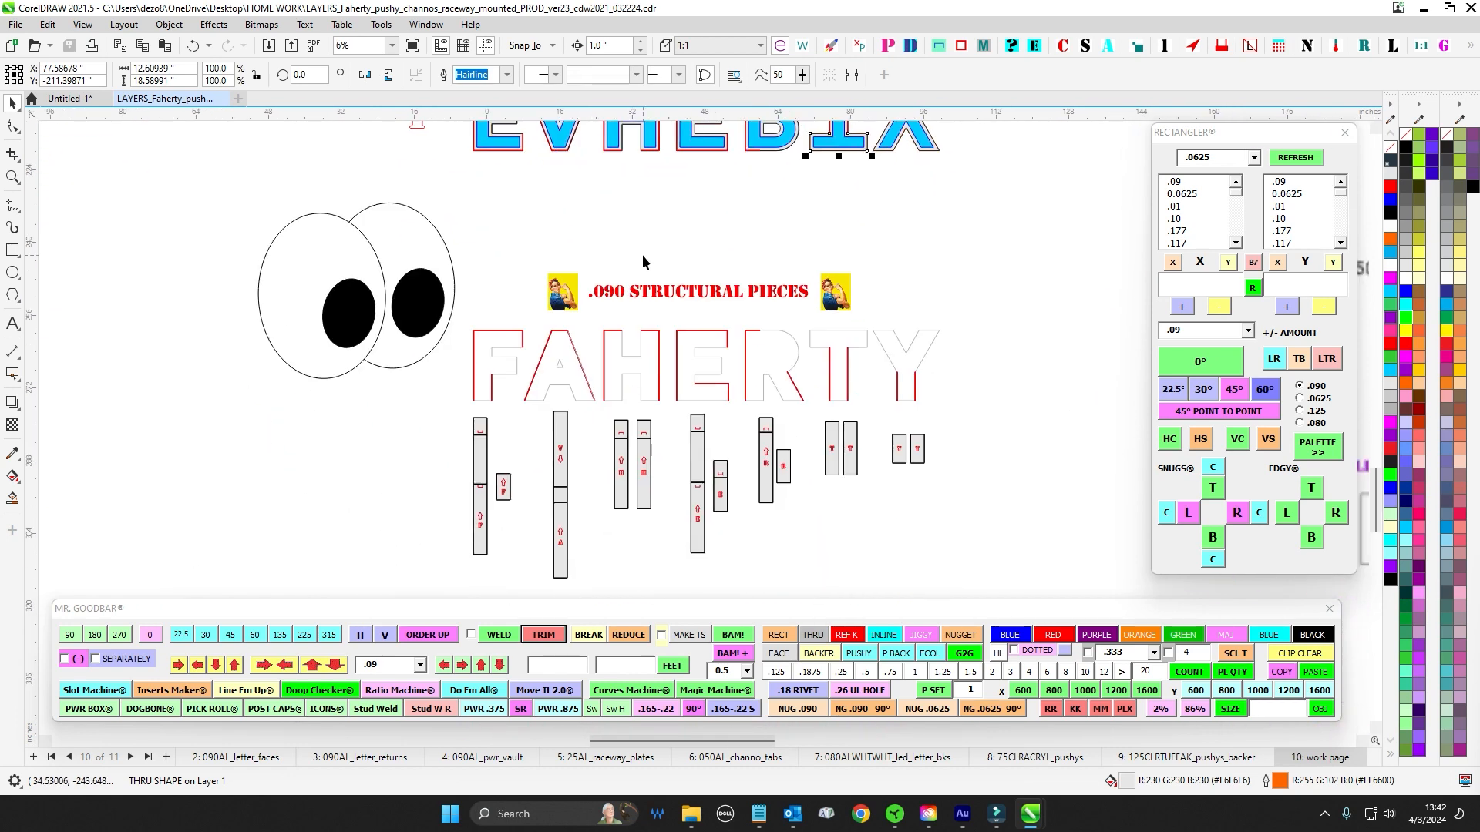
scroll(538, 427, up, 1)
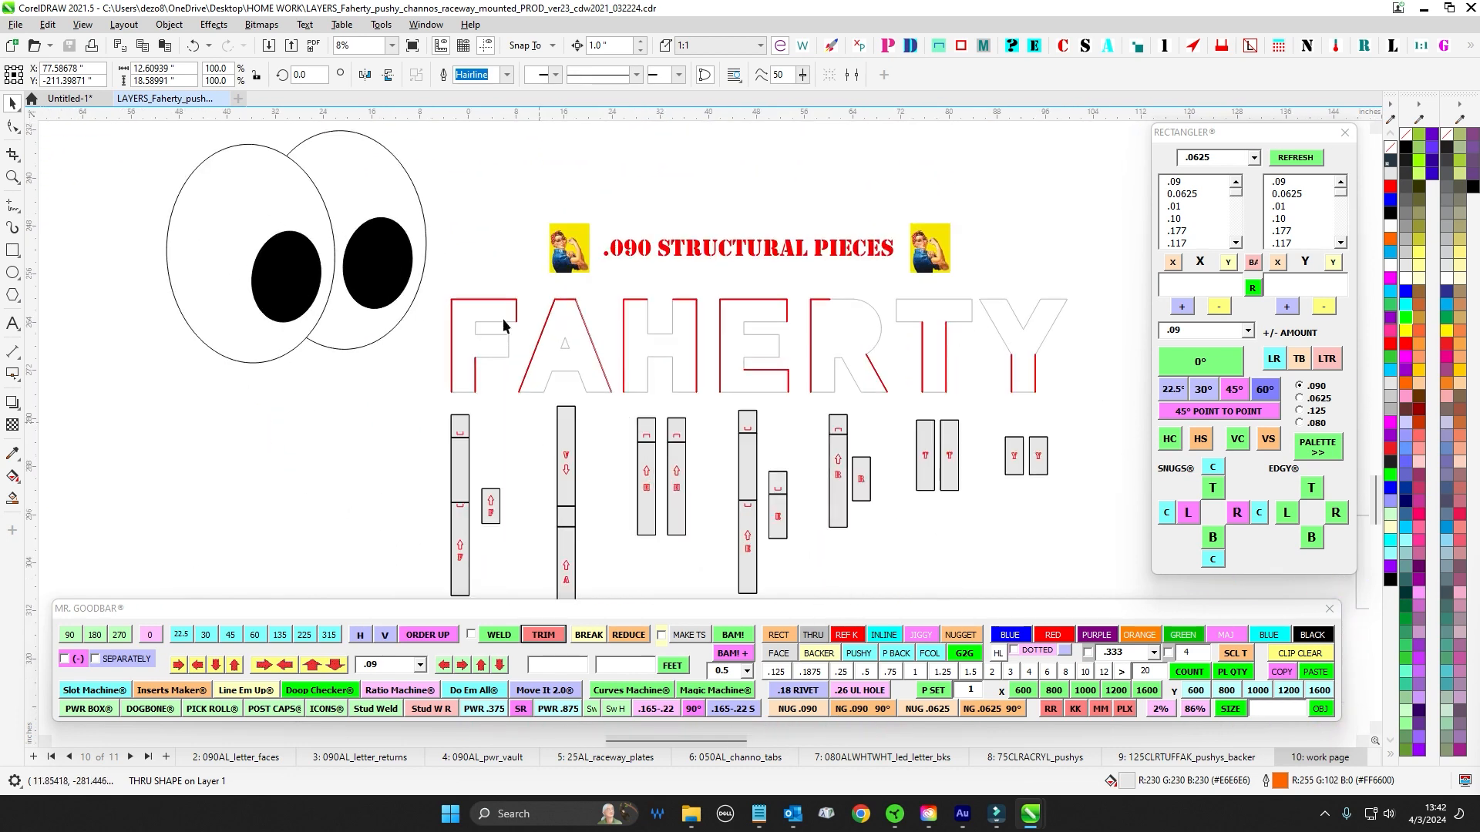
scroll(515, 307, up, 2)
scroll(378, 512, down, 2)
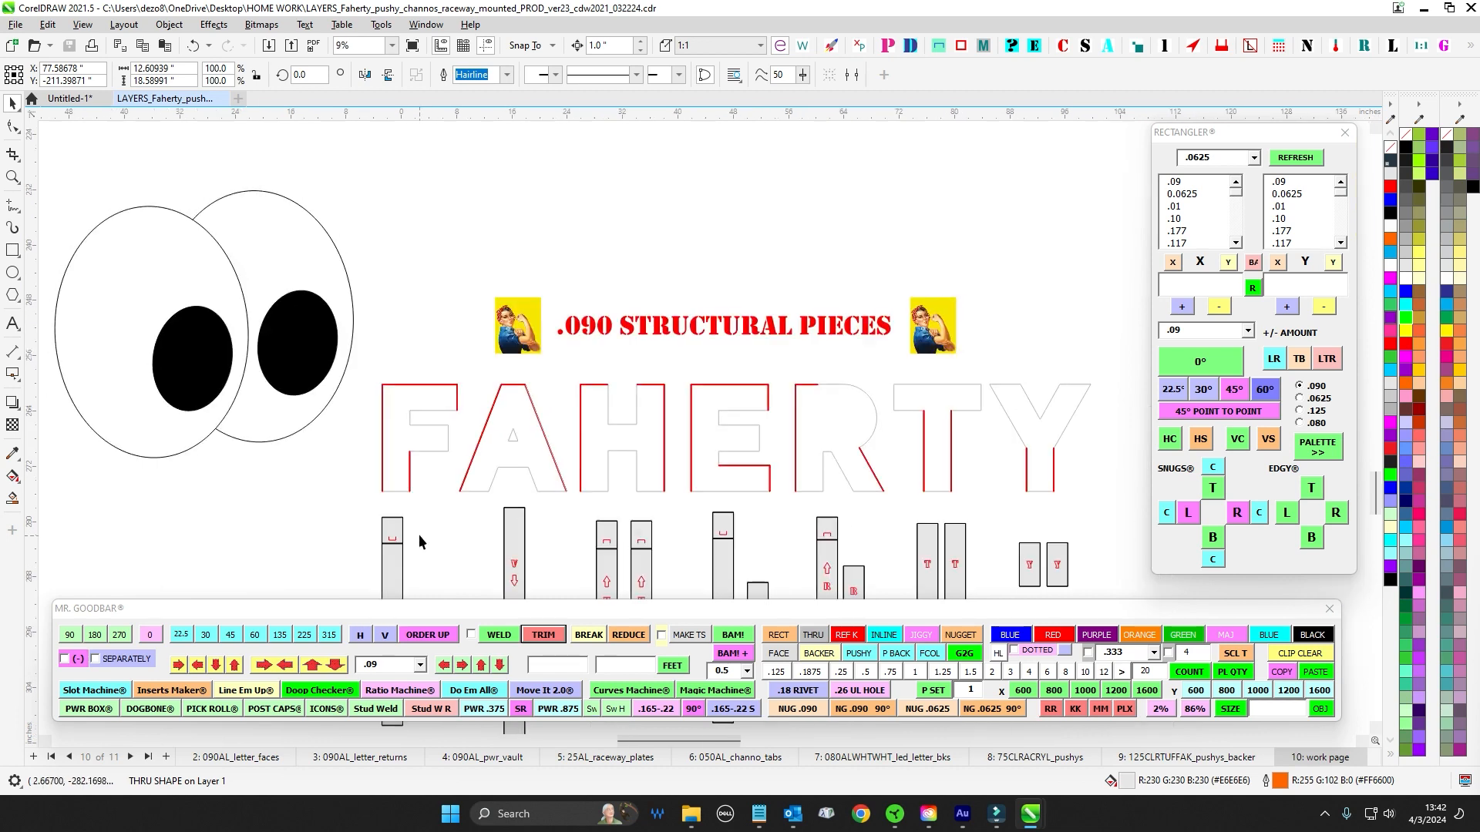
scroll(419, 534, up, 4)
scroll(459, 347, down, 2)
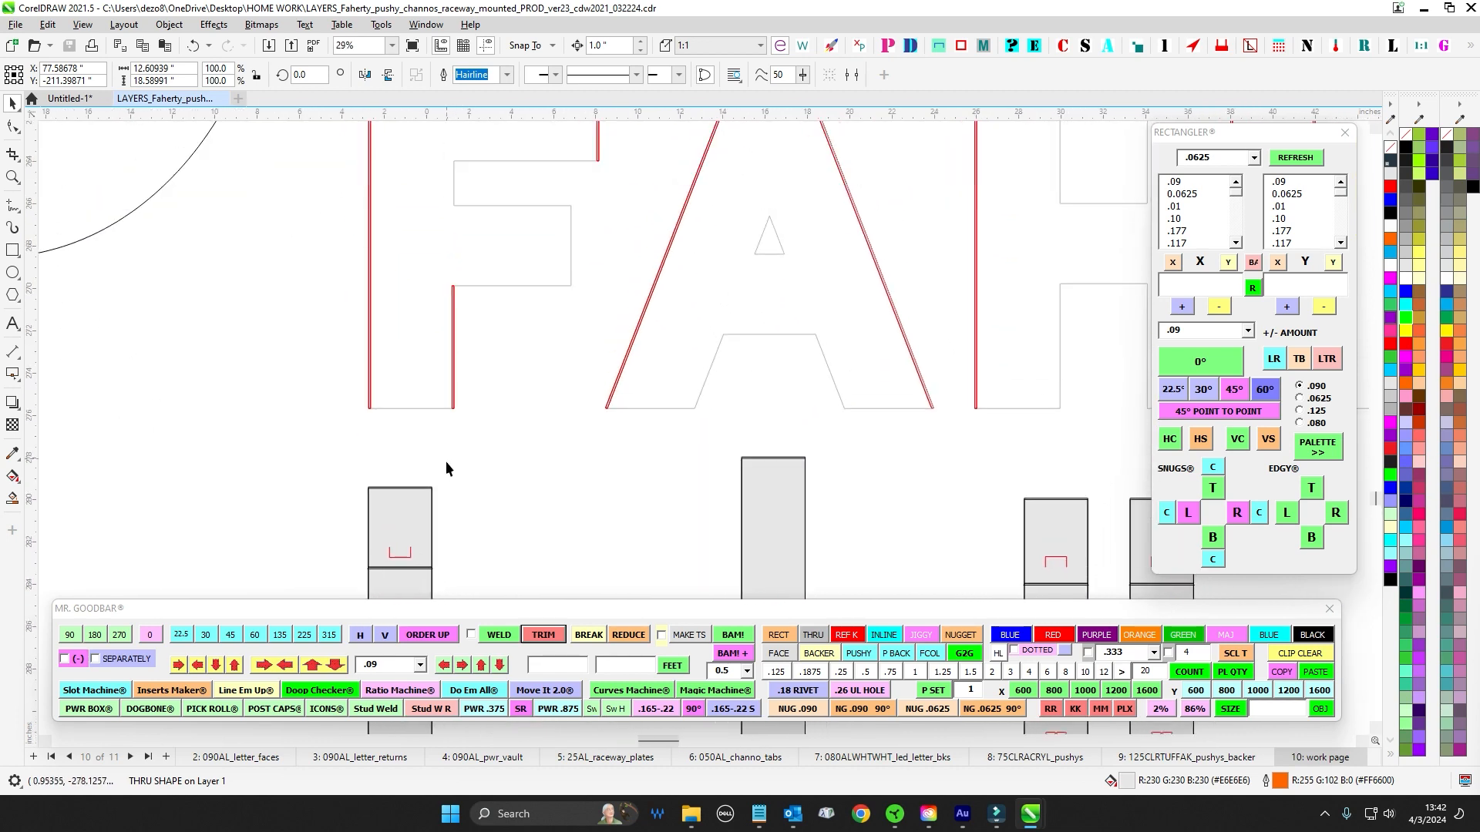
scroll(469, 307, up, 1)
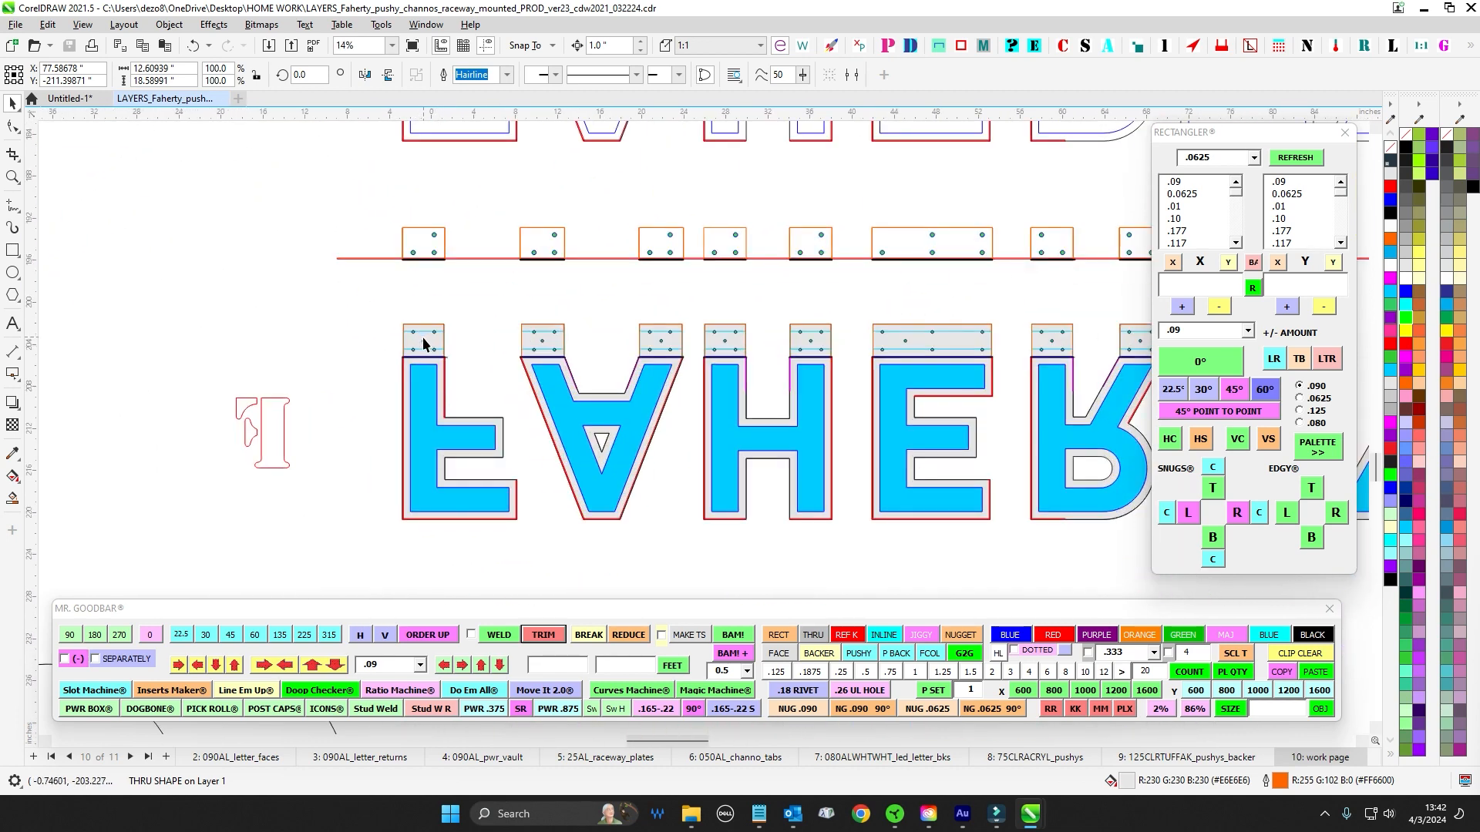
- Compare the F's structural edges with the hole patterns on the mirrored letters' mounting tabs and plates
scroll(421, 350, down, 2)
scroll(494, 341, down, 1)
scroll(494, 401, up, 2)
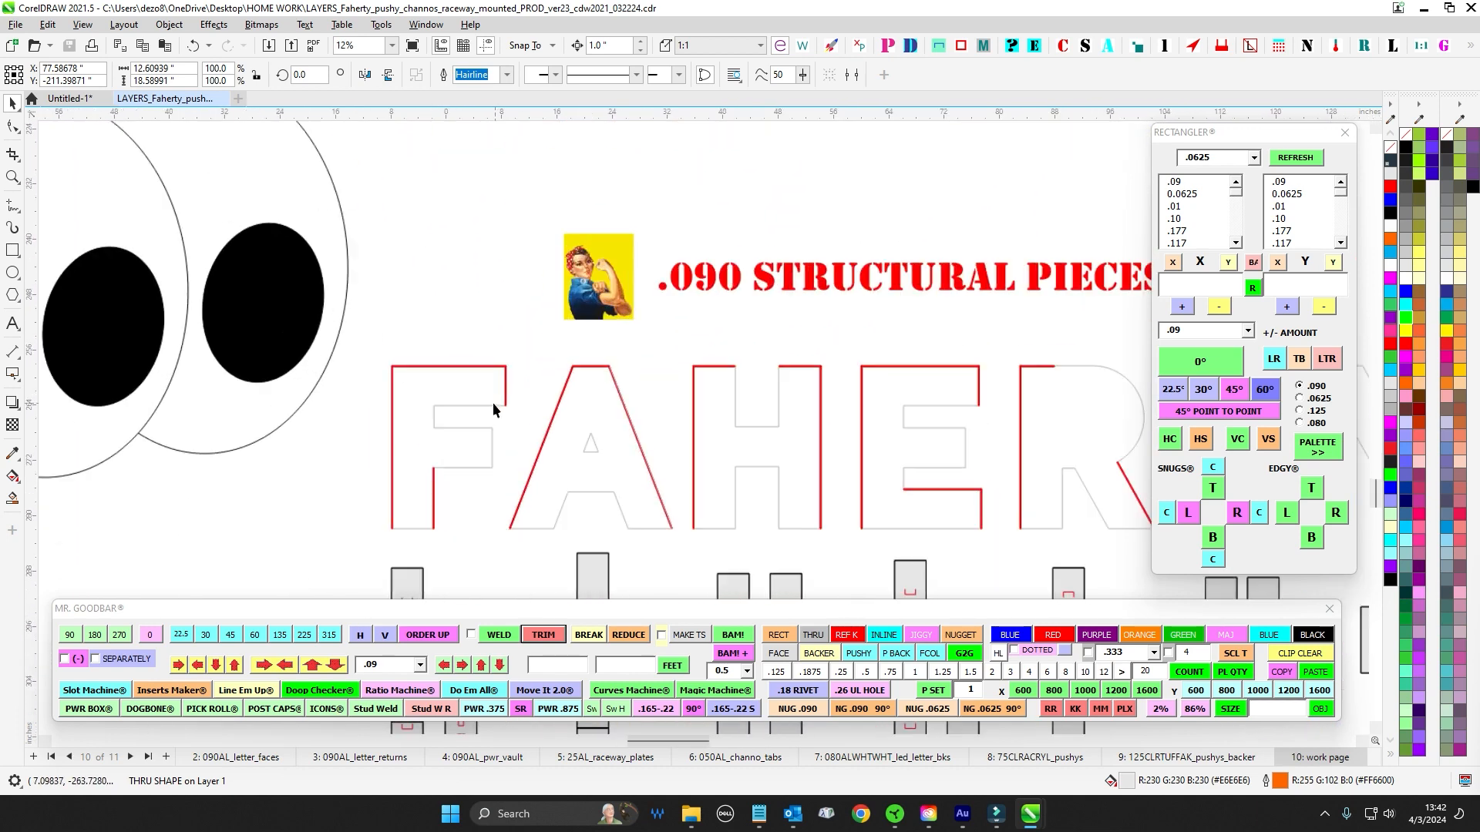
drag(456, 484, 501, 359)
scroll(503, 373, down, 2)
scroll(484, 313, up, 1)
scroll(484, 313, up, 2)
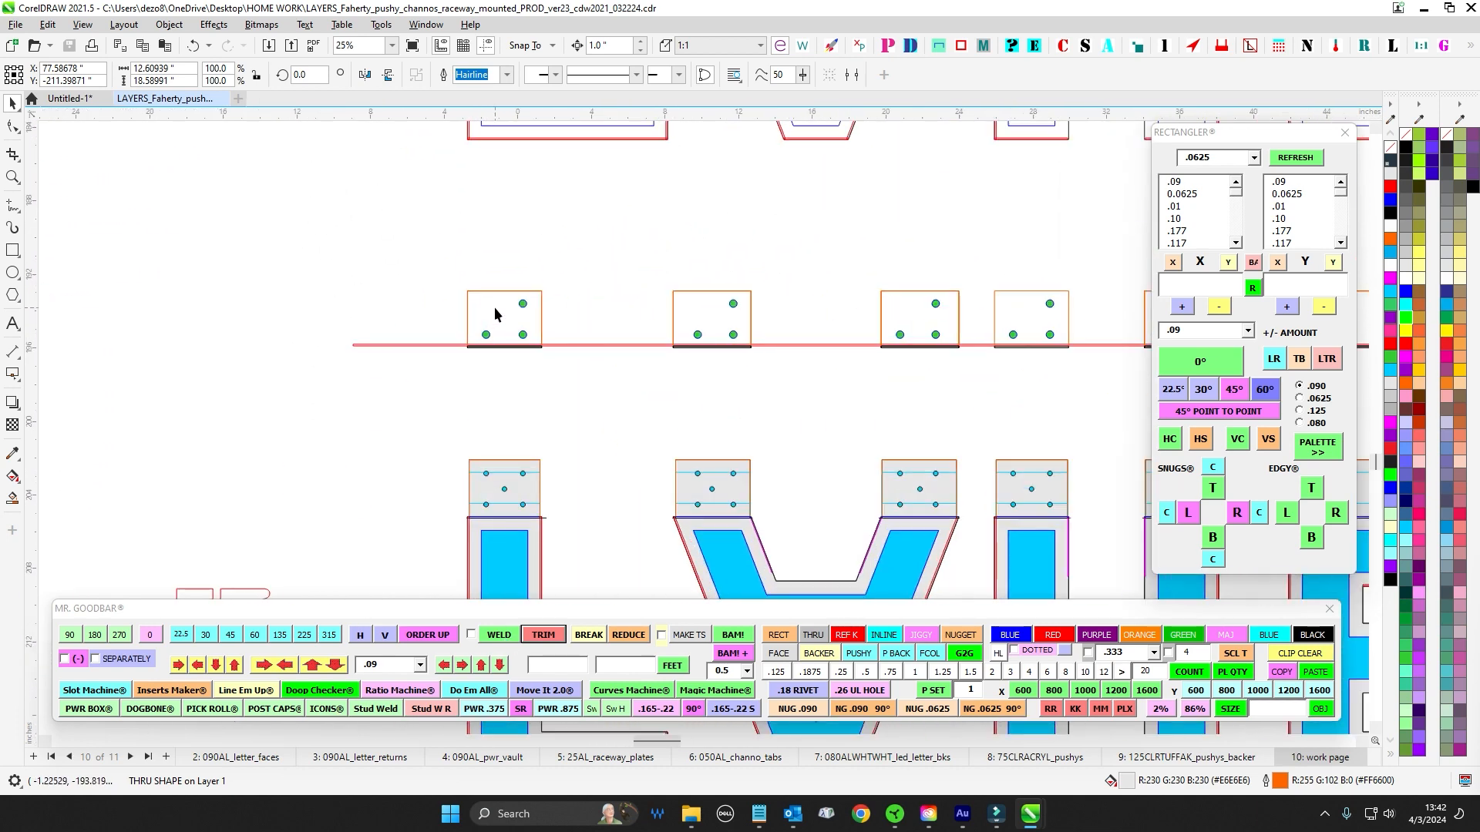
drag(527, 539, 527, 477)
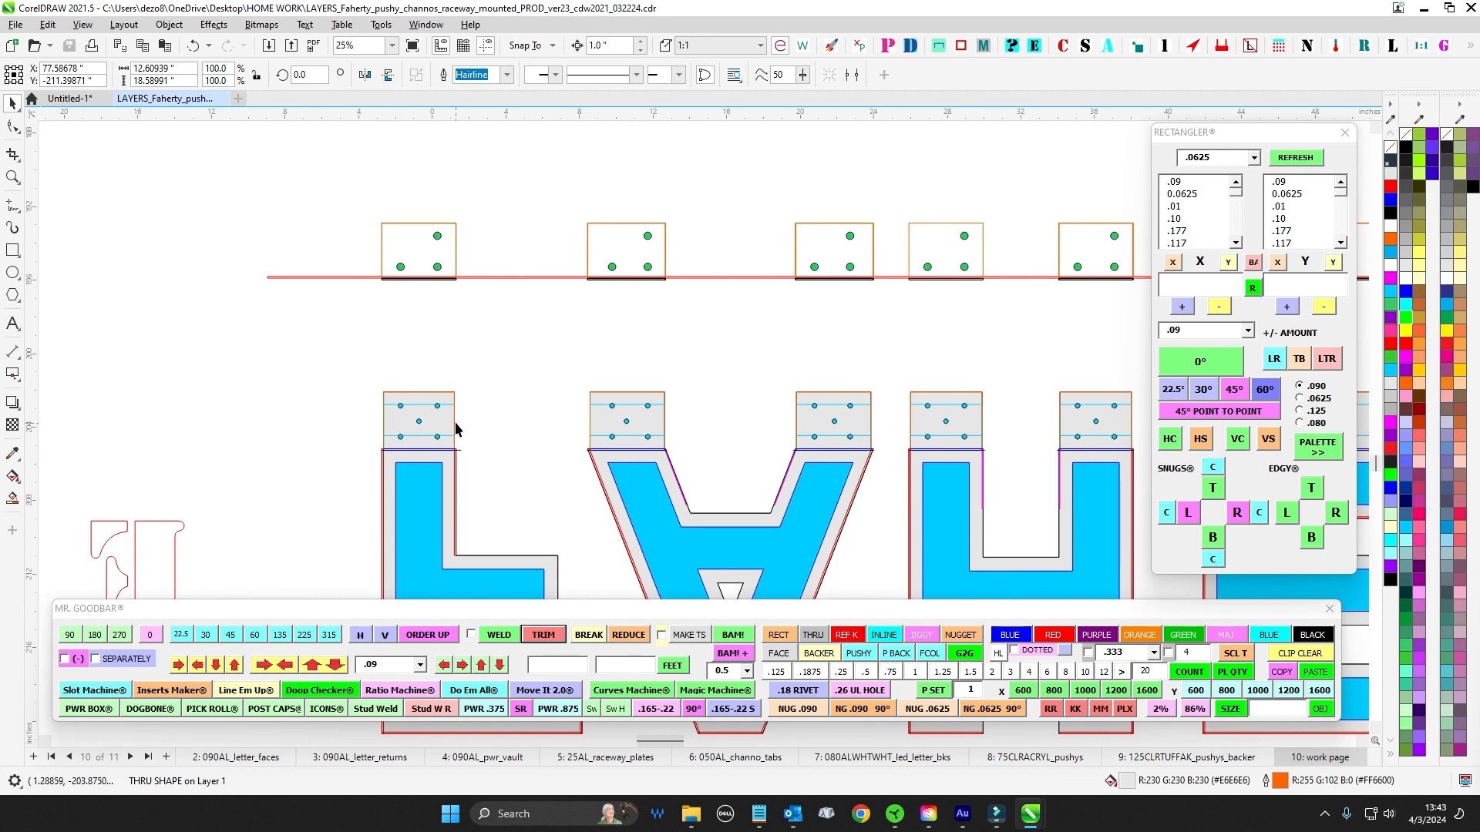
scroll(439, 432, down, 3)
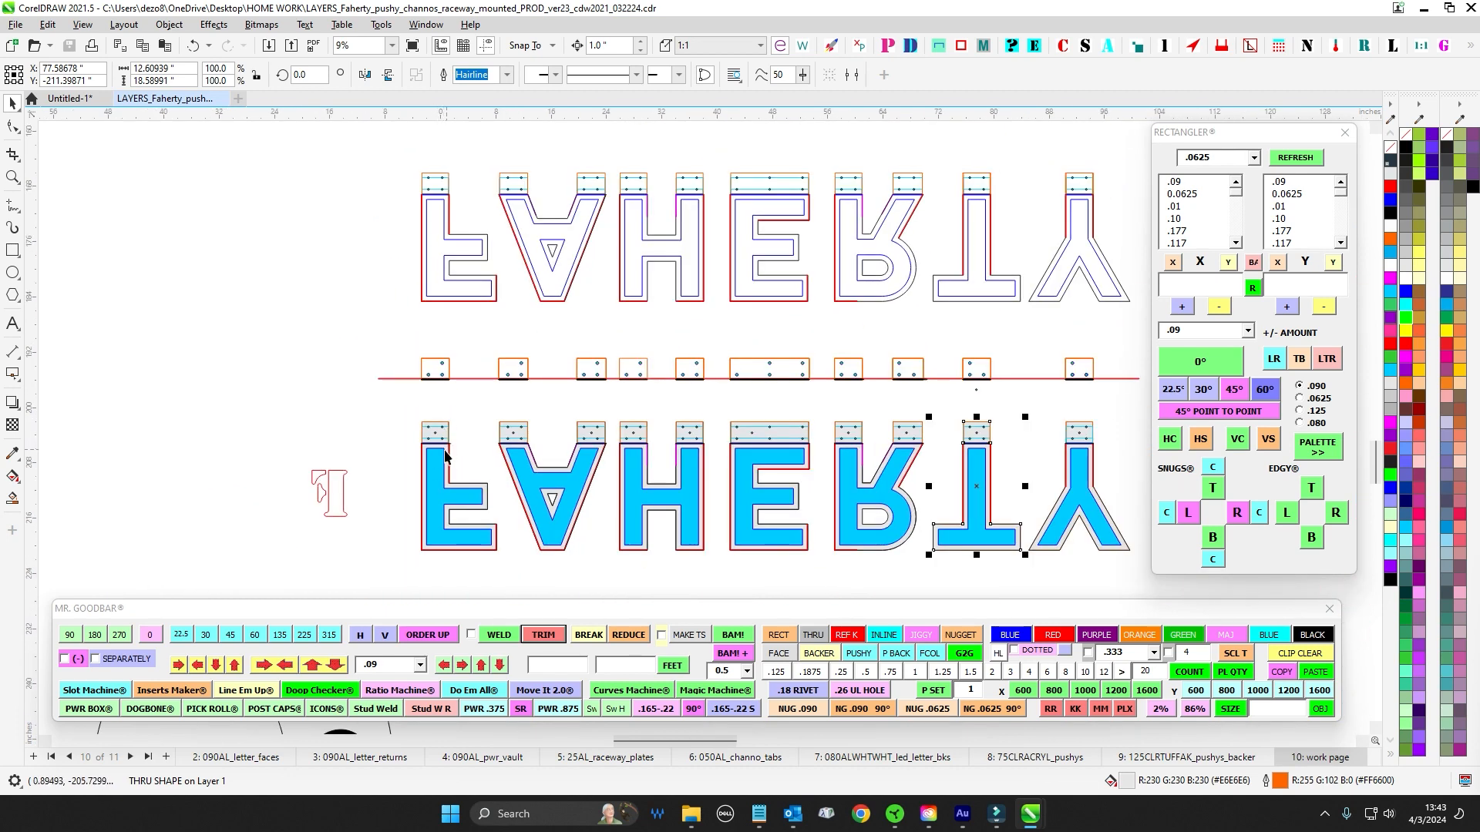
- Study the labelled .090 strips beneath the FAHERTY outlines against each letter's red structural edges, clearing the T selection
scroll(446, 457, down, 2)
drag(488, 531, 509, 385)
drag(503, 508, 518, 403)
scroll(498, 463, up, 2)
drag(486, 555, 502, 434)
scroll(503, 434, up, 1)
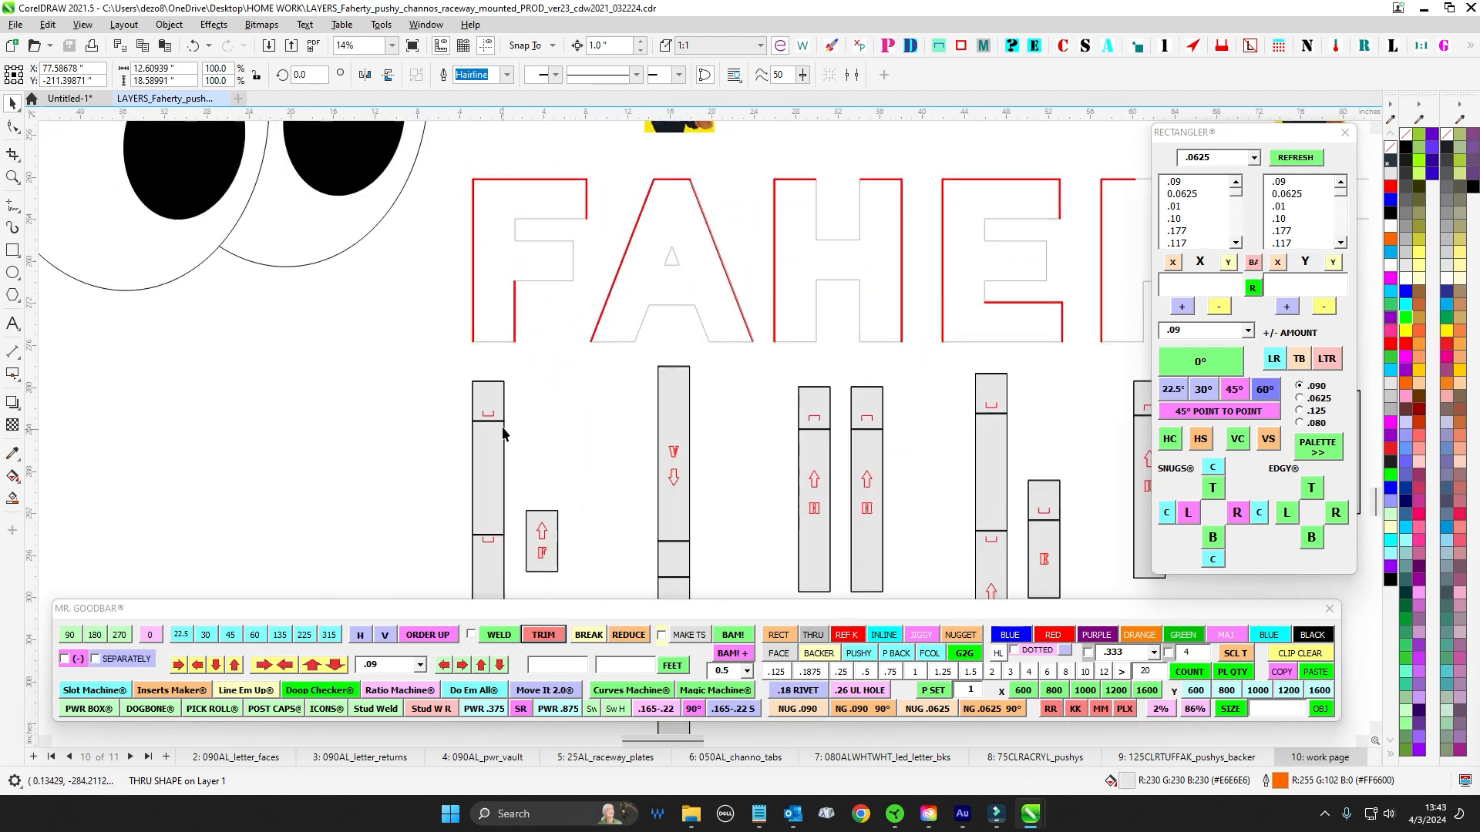
scroll(473, 307, up, 3)
scroll(464, 299, down, 4)
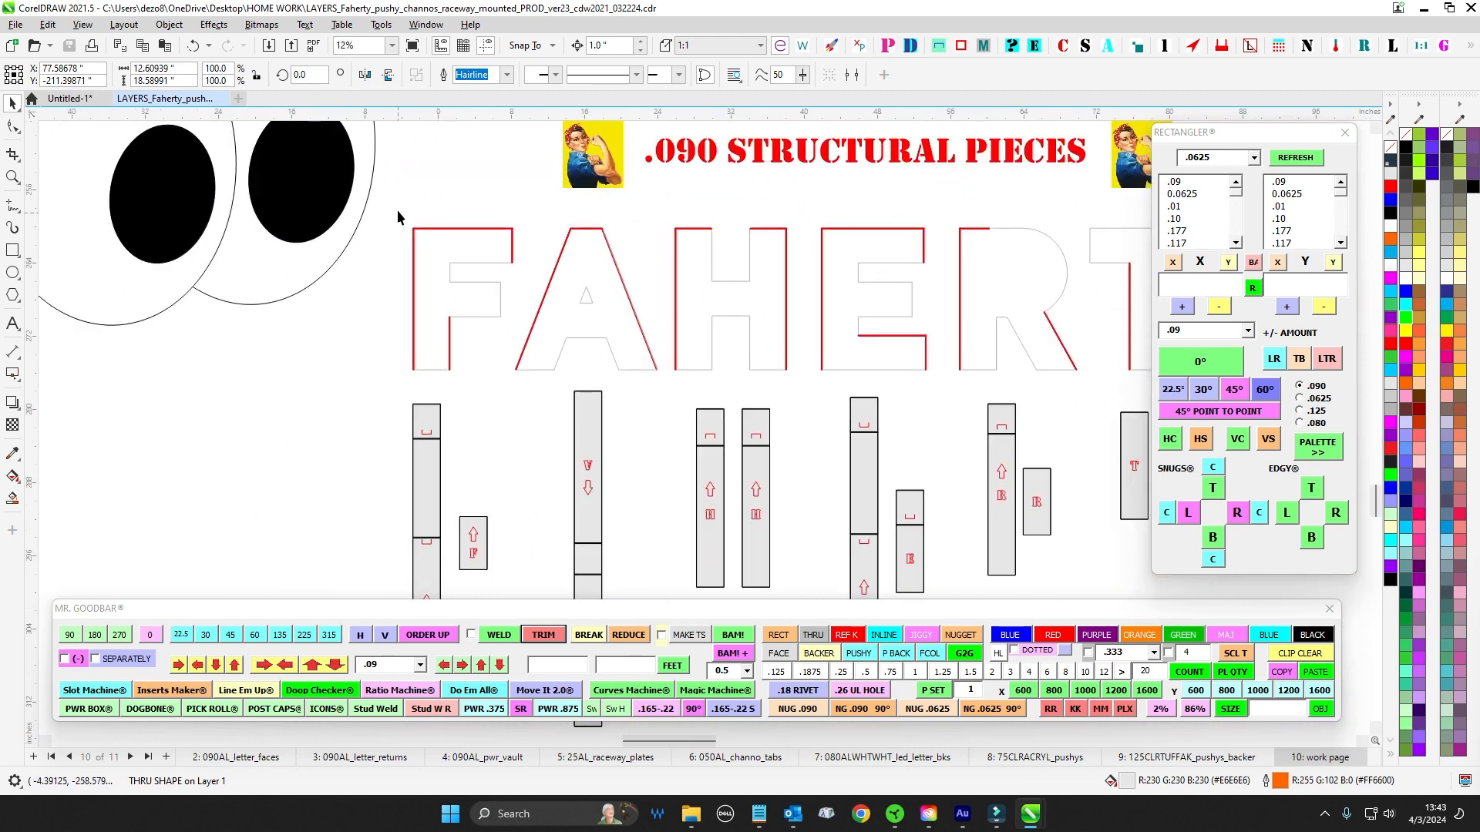
click(677, 420)
scroll(677, 420, up, 3)
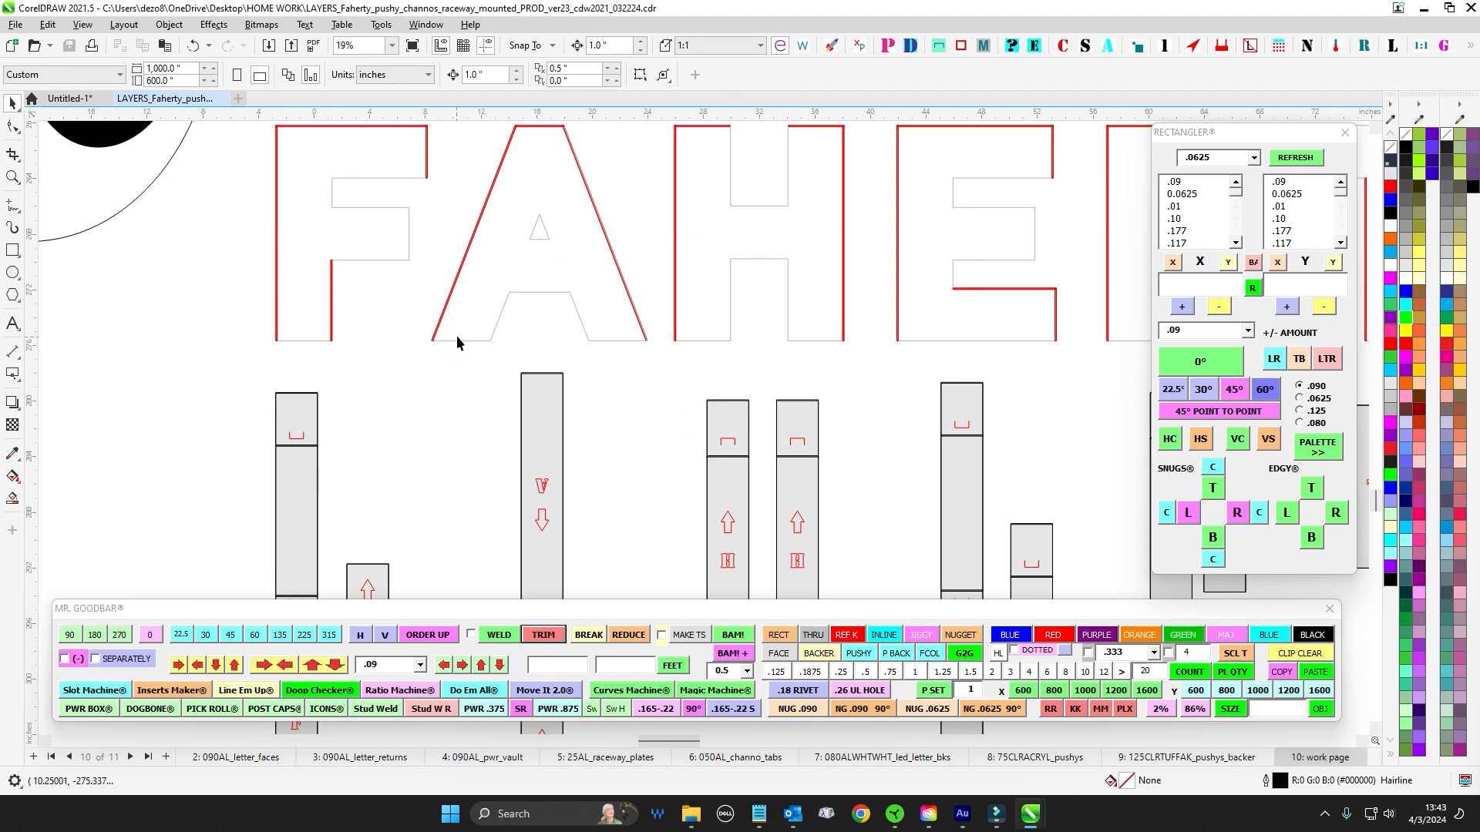
scroll(456, 336, down, 3)
scroll(464, 336, up, 2)
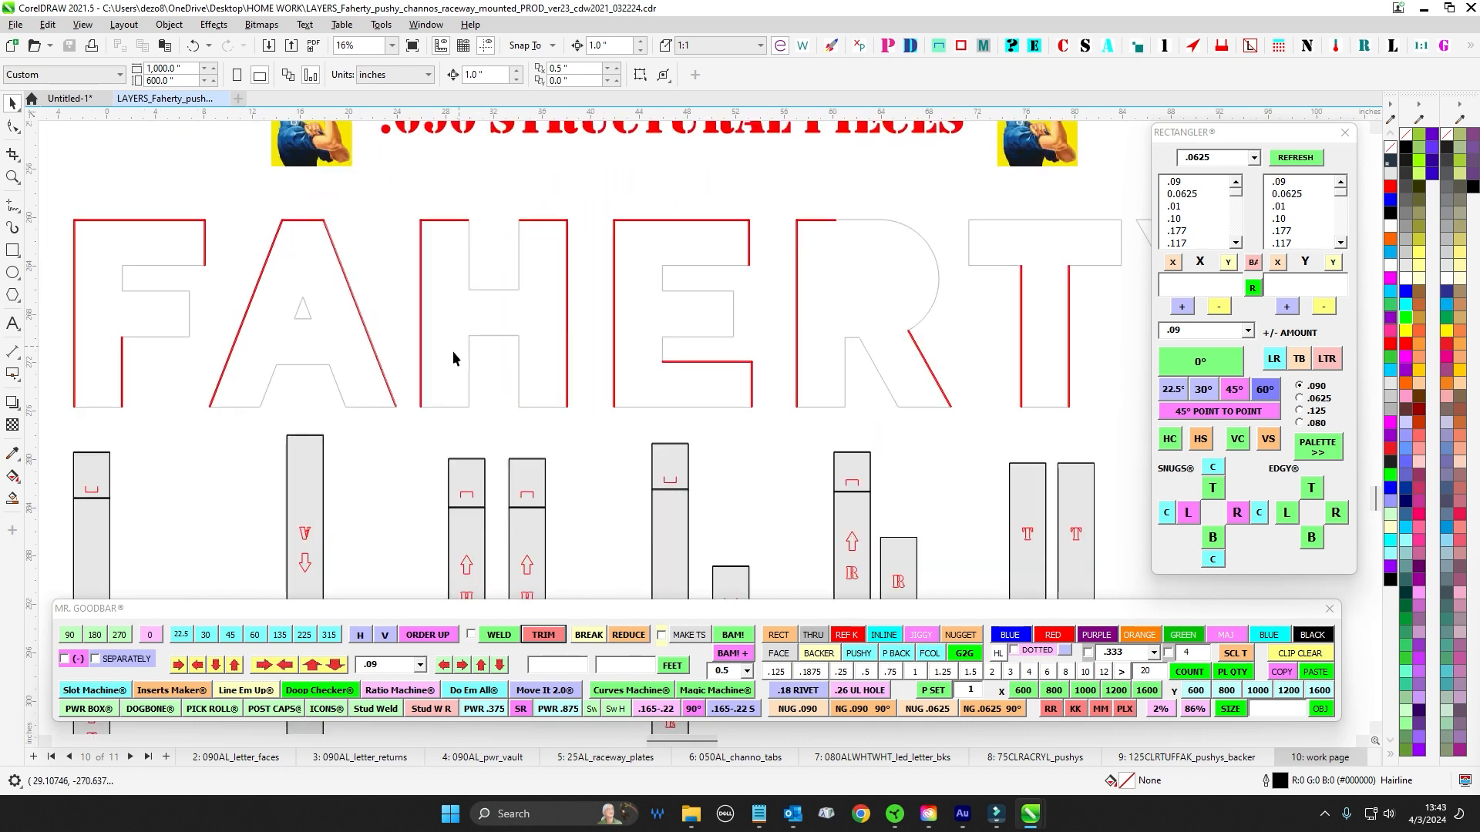
- Locate the .050 FILLER PIECES section and select the seven purple filler pieces above its heading
scroll(493, 355, down, 2)
drag(673, 370, 296, 361)
drag(802, 333, 475, 345)
scroll(441, 387, down, 1)
drag(770, 404, 918, 447)
drag(958, 502, 1043, 381)
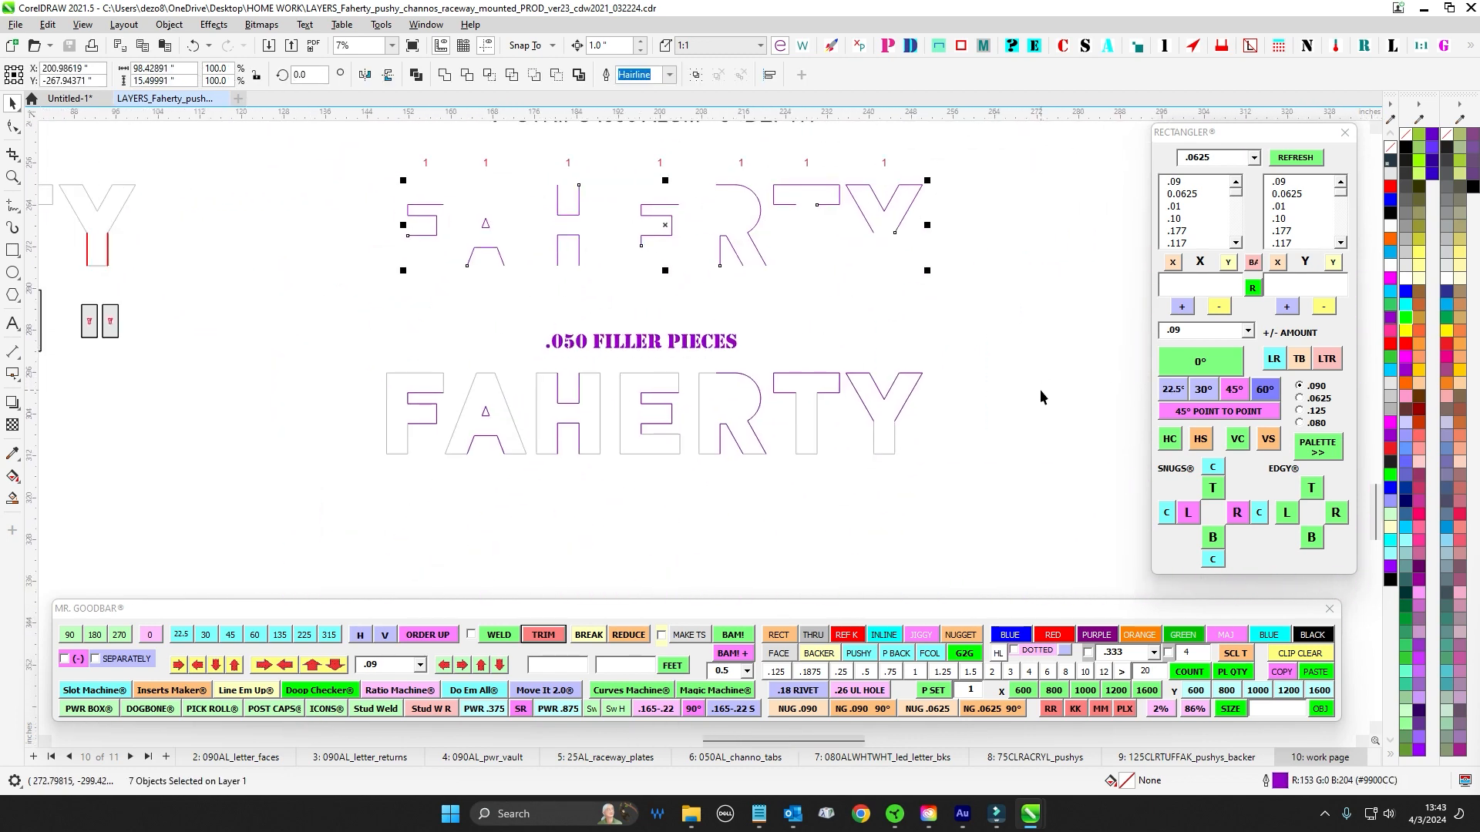
- Select the A's triangular filler piece and the H's two filler pieces in turn, and clear the selection
scroll(563, 445, up, 3)
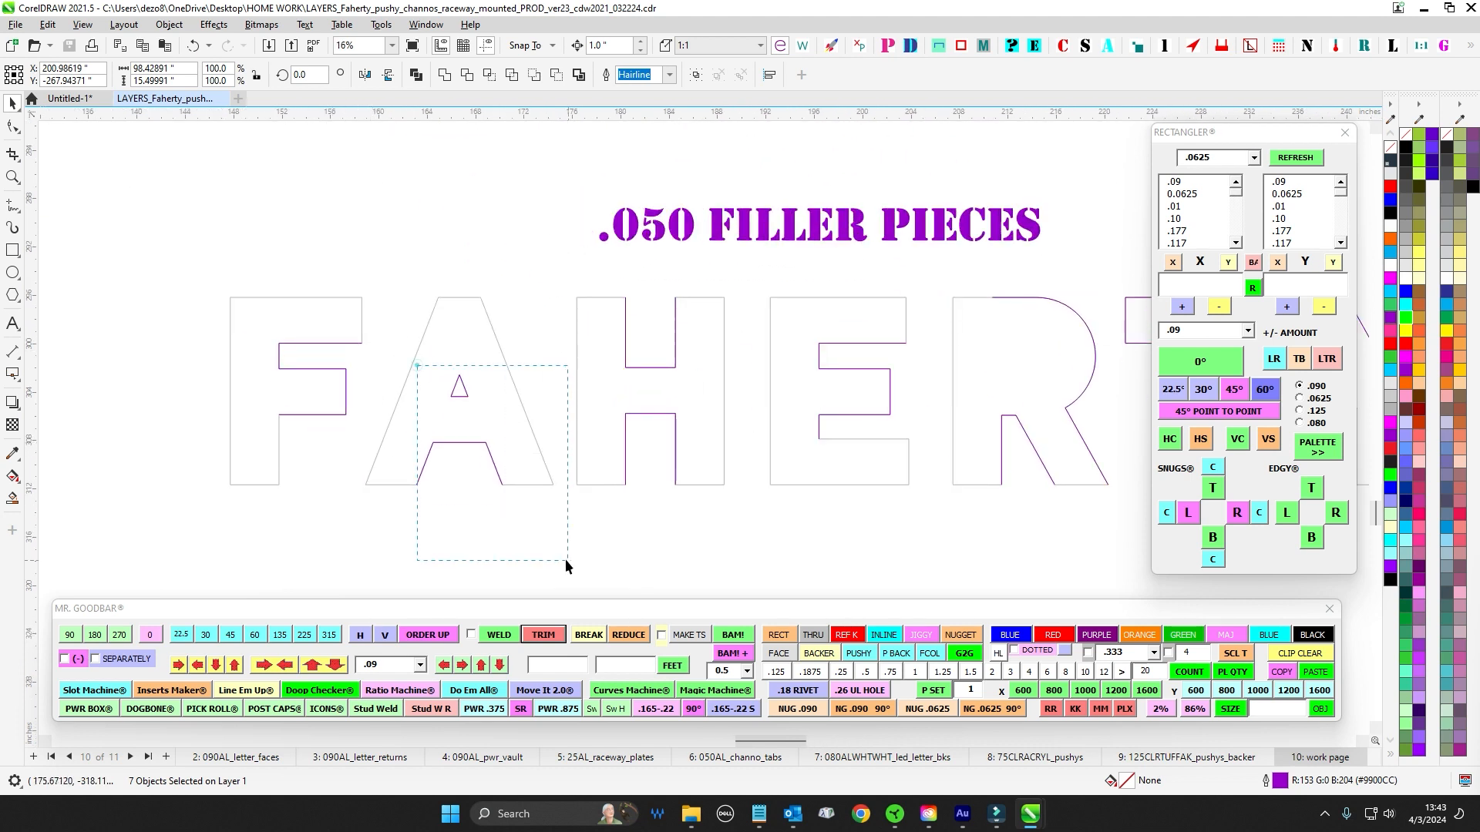
drag(566, 558, 531, 544)
scroll(683, 393, down, 1)
scroll(636, 377, up, 2)
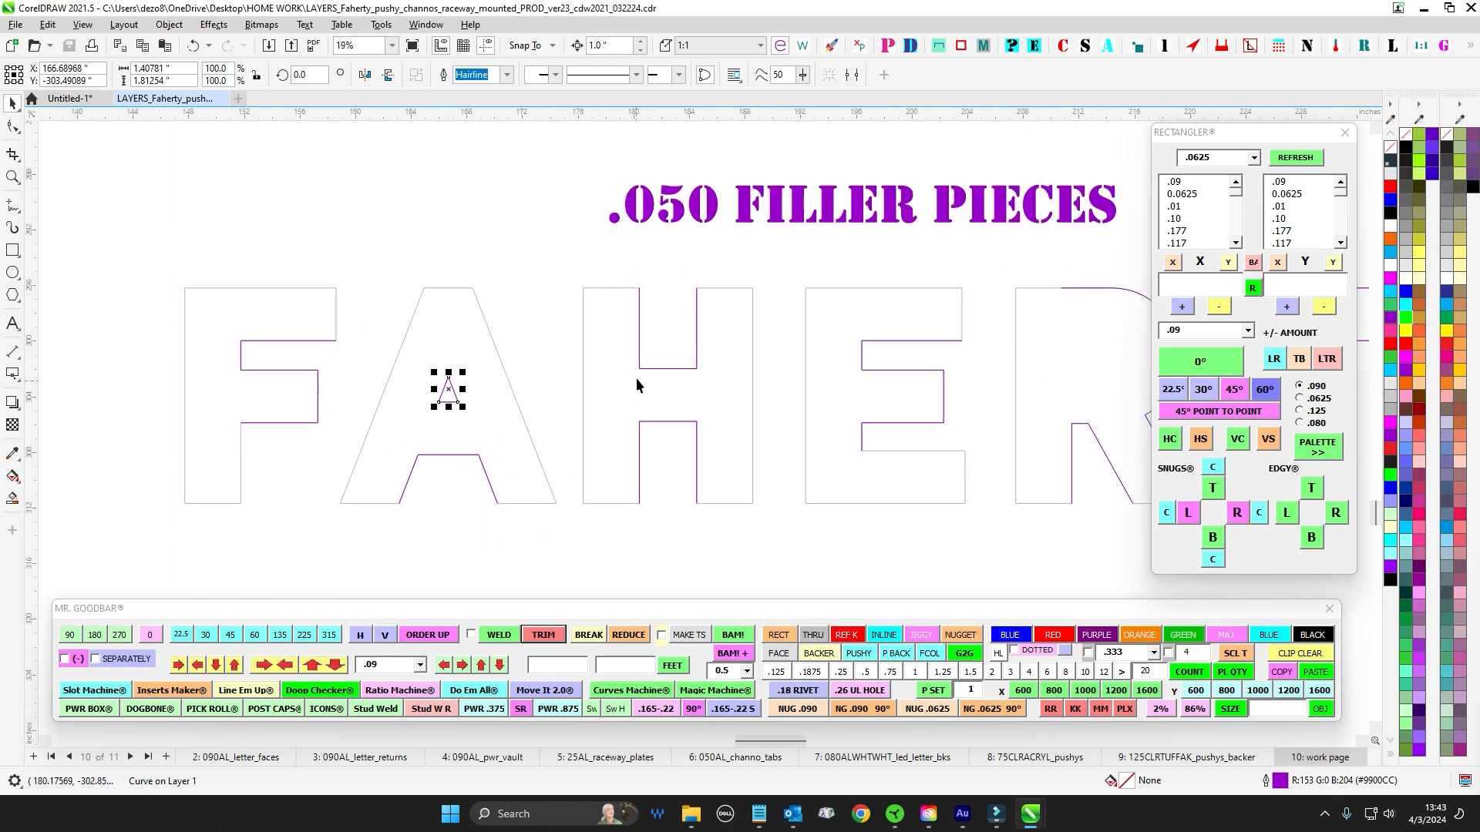
drag(626, 274, 761, 565)
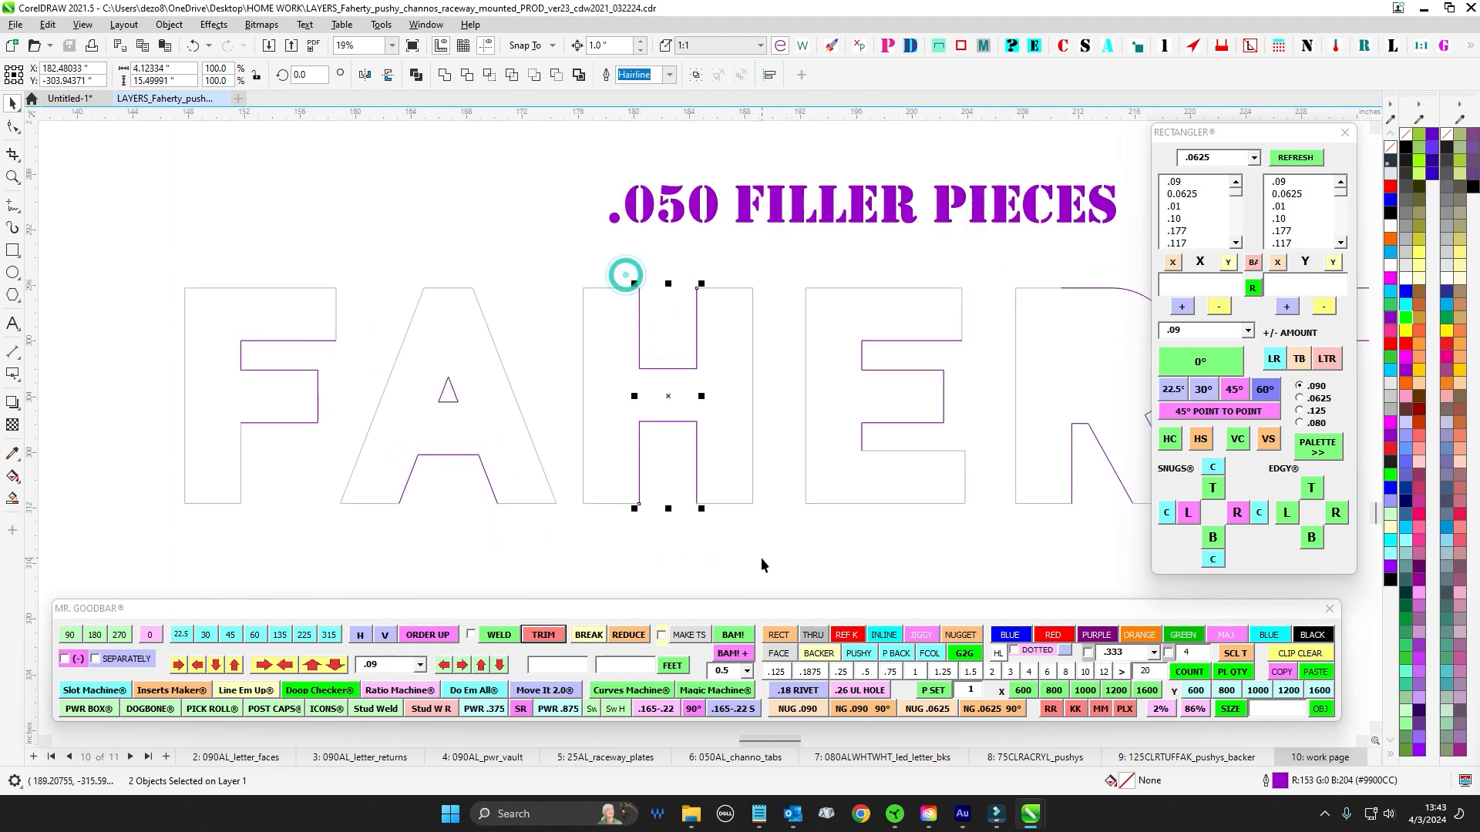
click(674, 259)
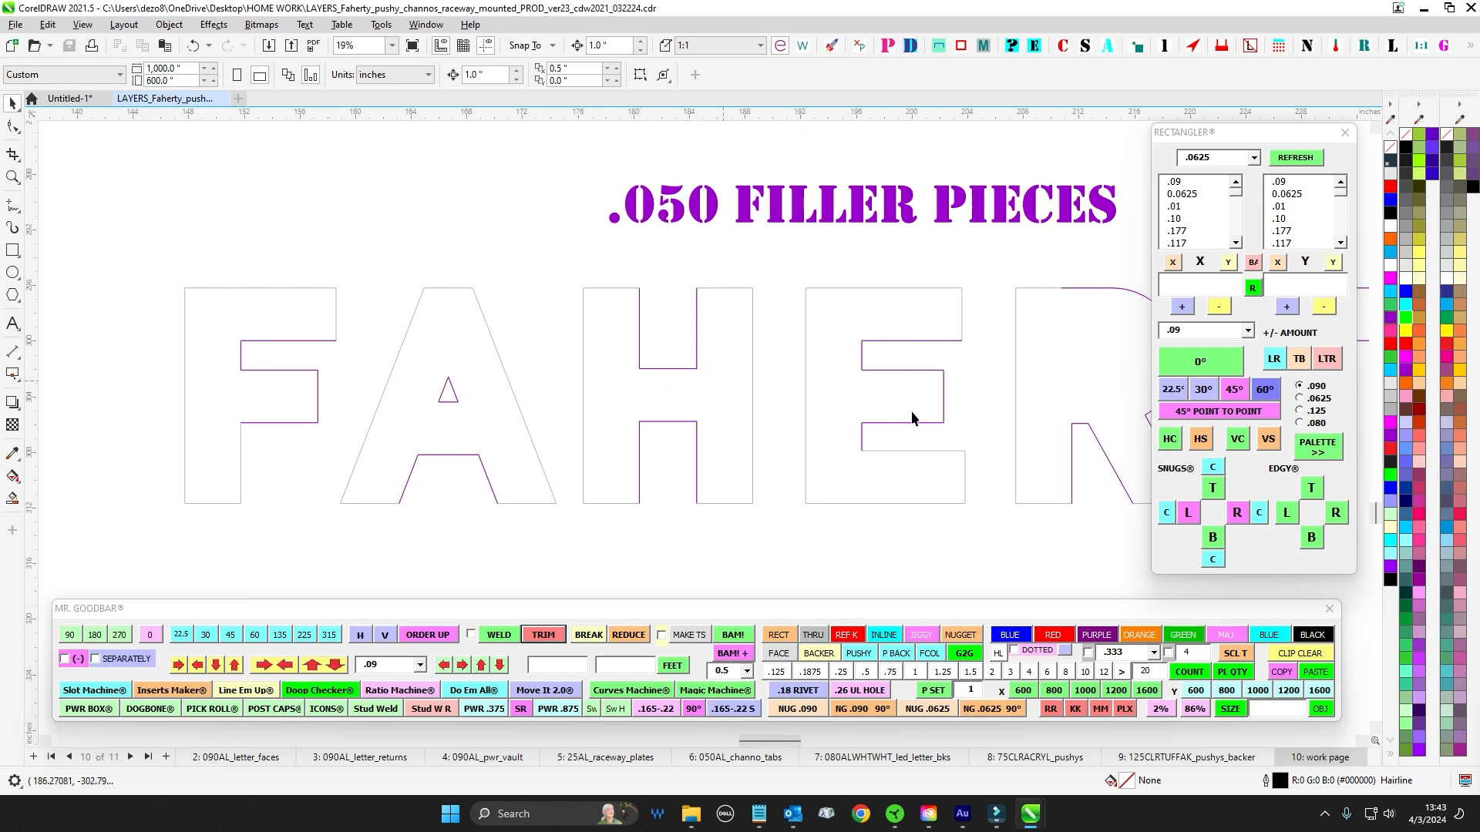
- Review the purple .050 filler edges on the FAHERTY letters and compare them with the .090 structural strips
drag(909, 409, 894, 411)
scroll(692, 358, down, 2)
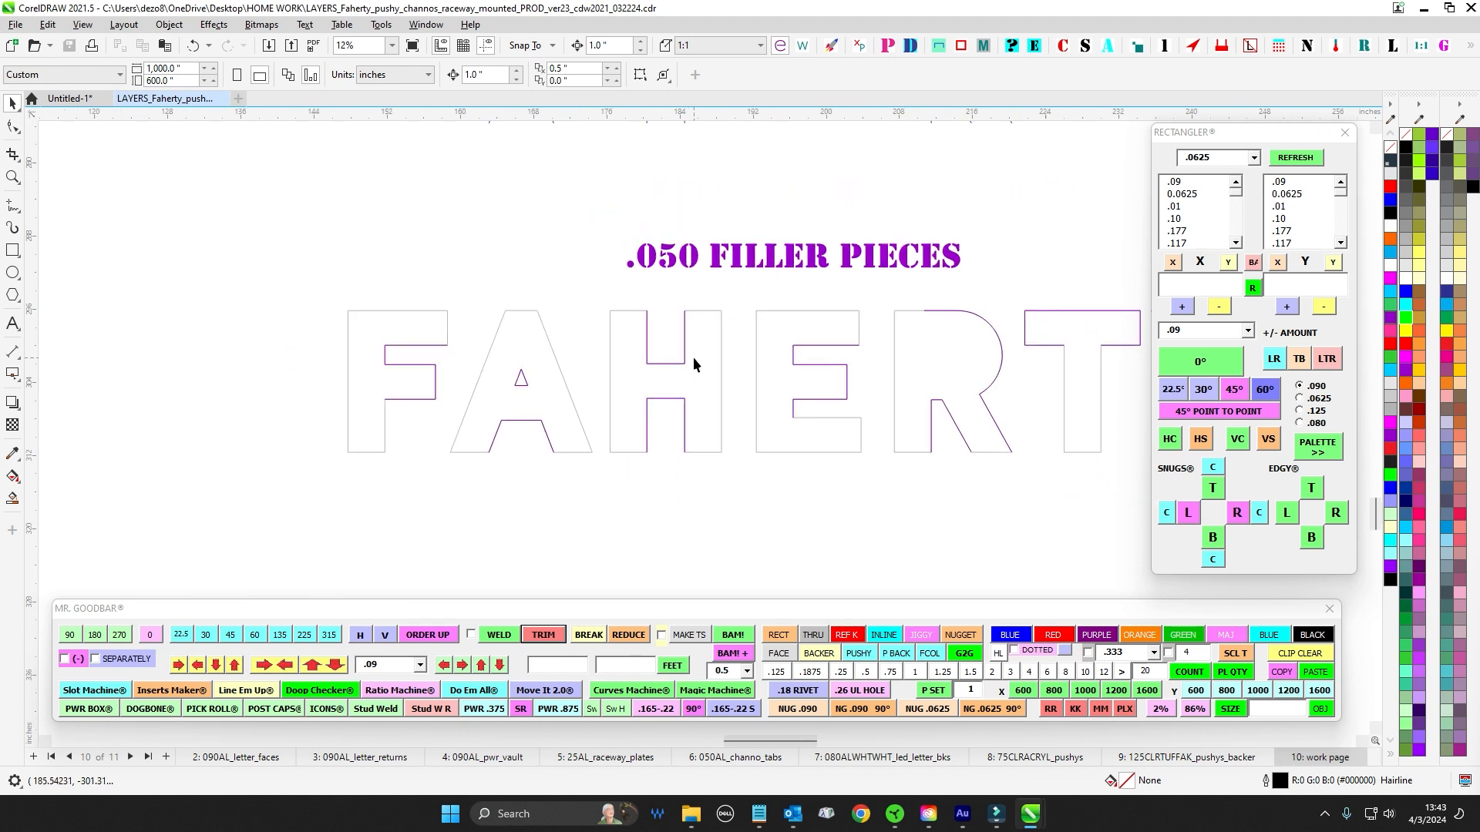
scroll(679, 373, up, 3)
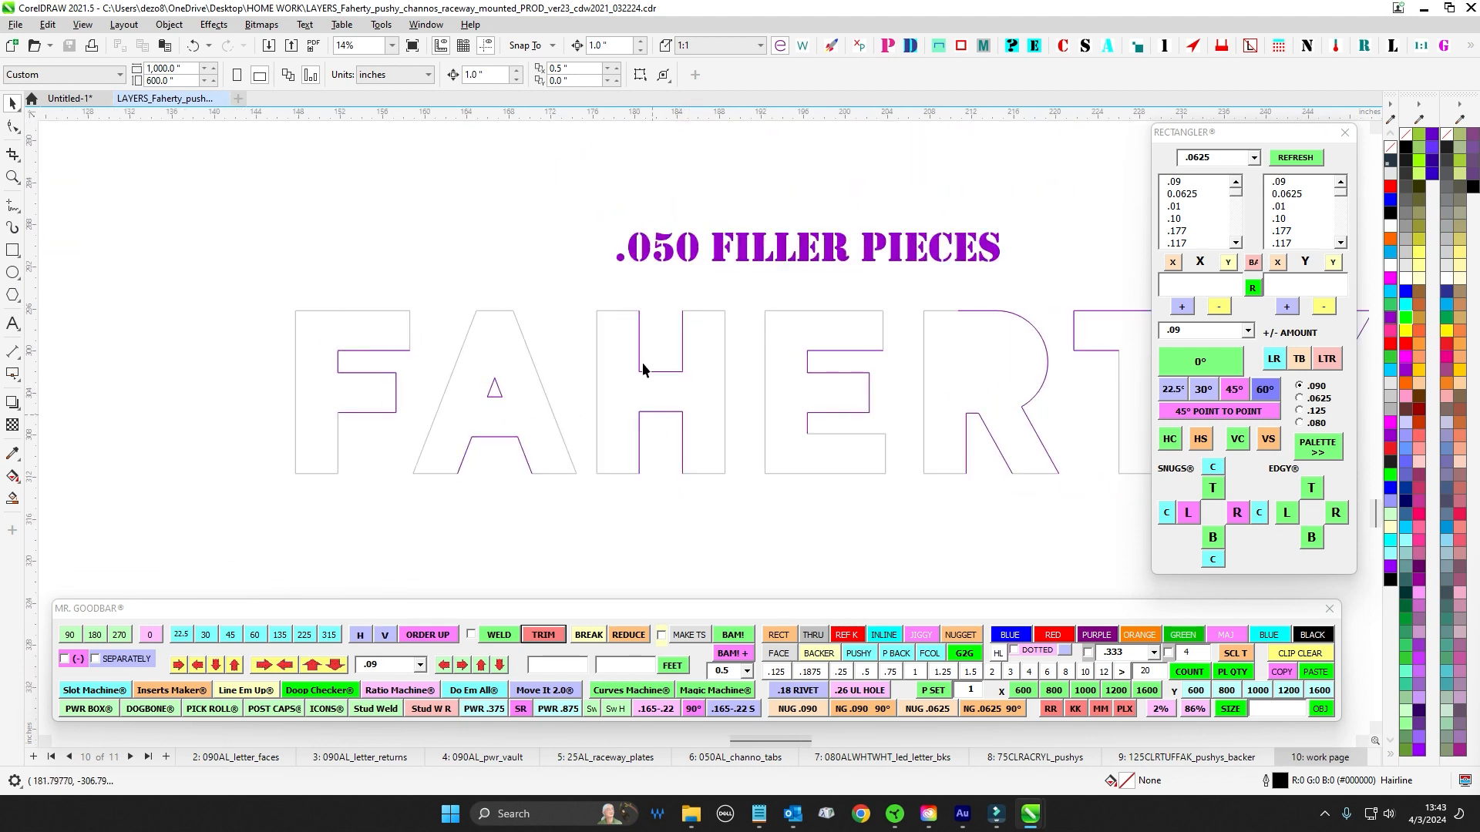
scroll(731, 450, down, 4)
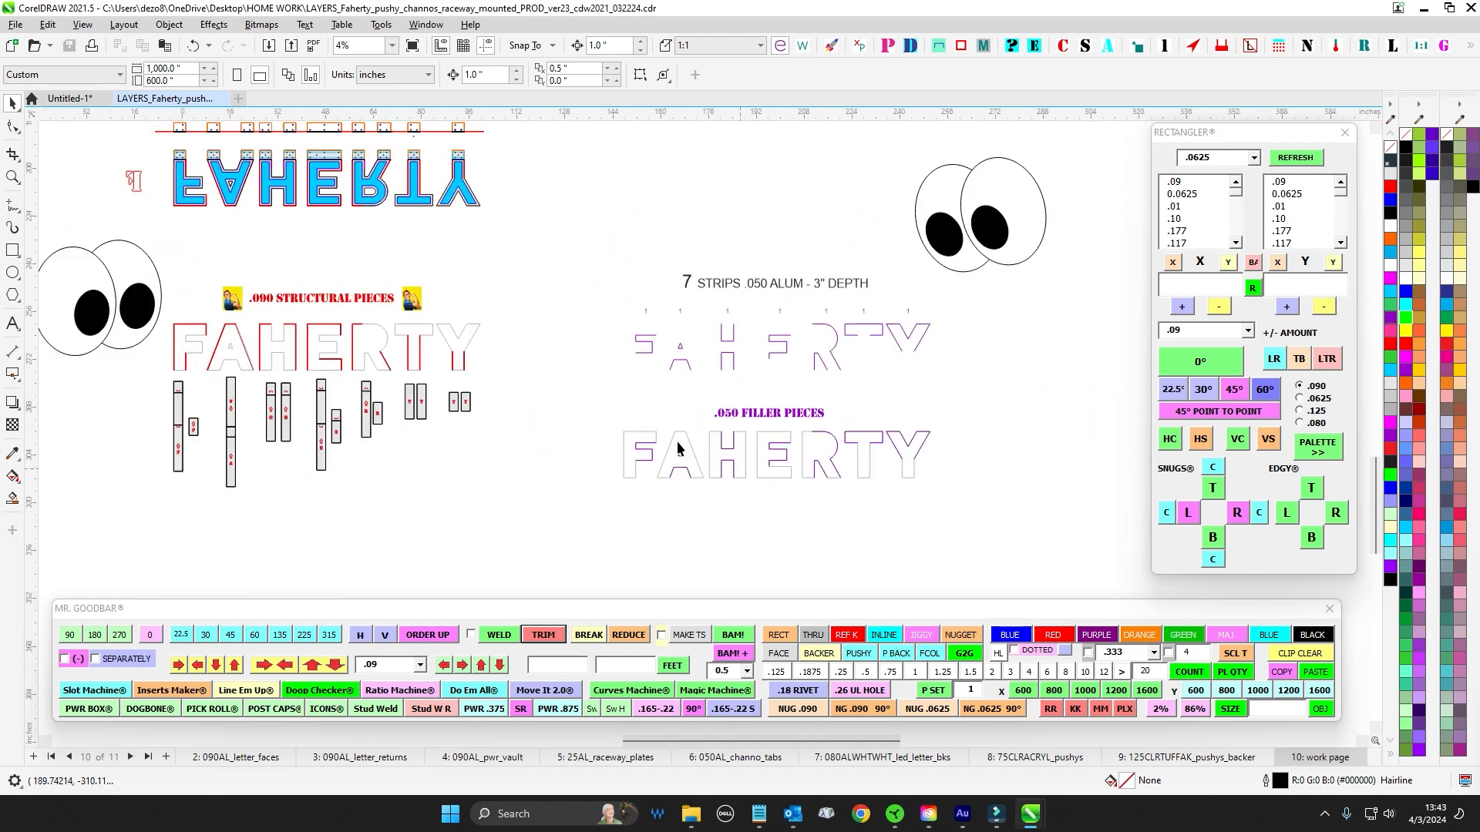
scroll(456, 344, up, 3)
drag(377, 416, 454, 301)
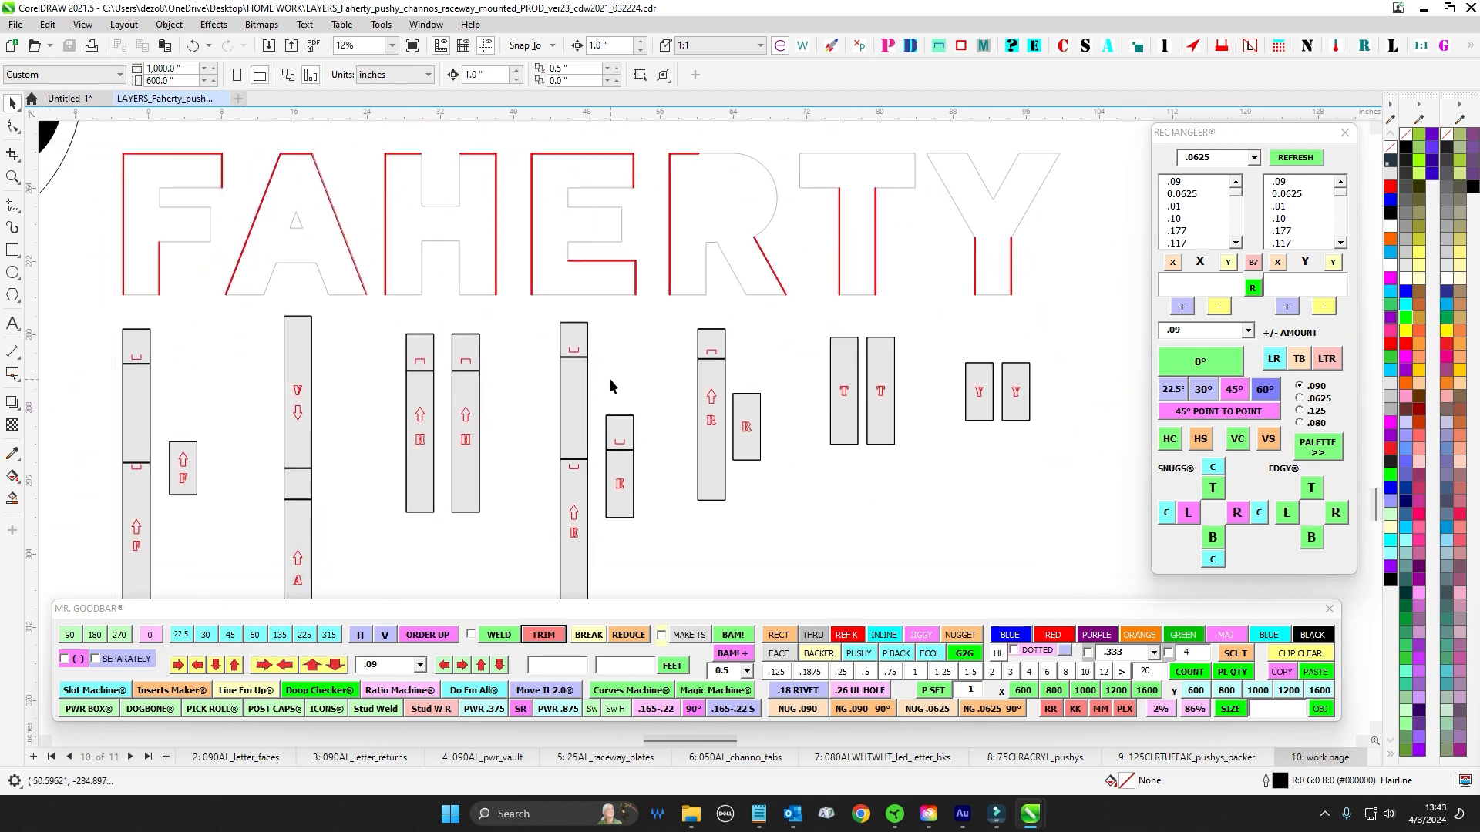
- Select the .090 structural strips together with the FAHERTY outlines above them, and clear the selection
scroll(609, 378, down, 3)
drag(327, 231, 942, 498)
scroll(649, 265, up, 3)
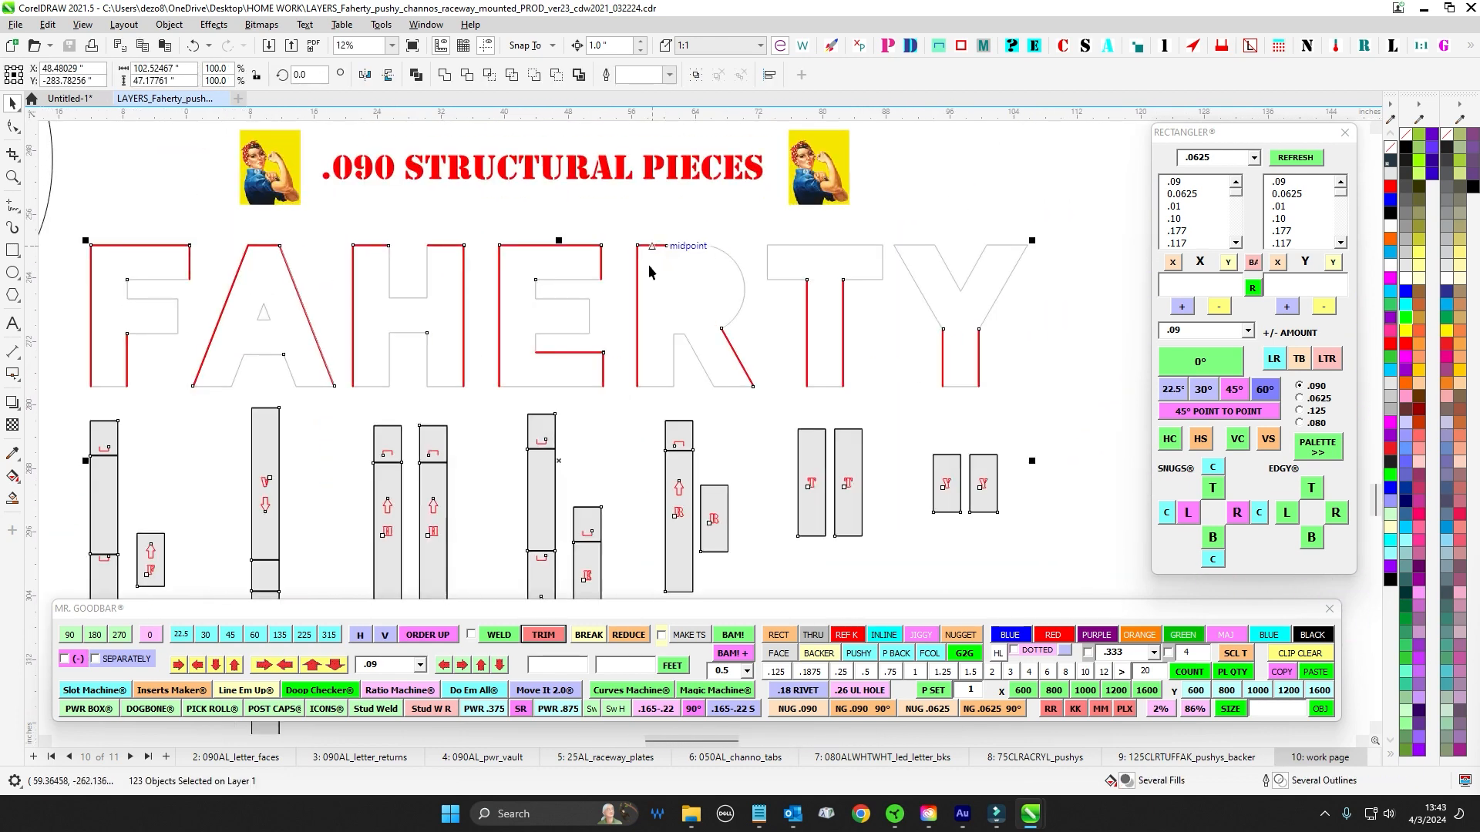
scroll(649, 266, up, 2)
click(600, 220)
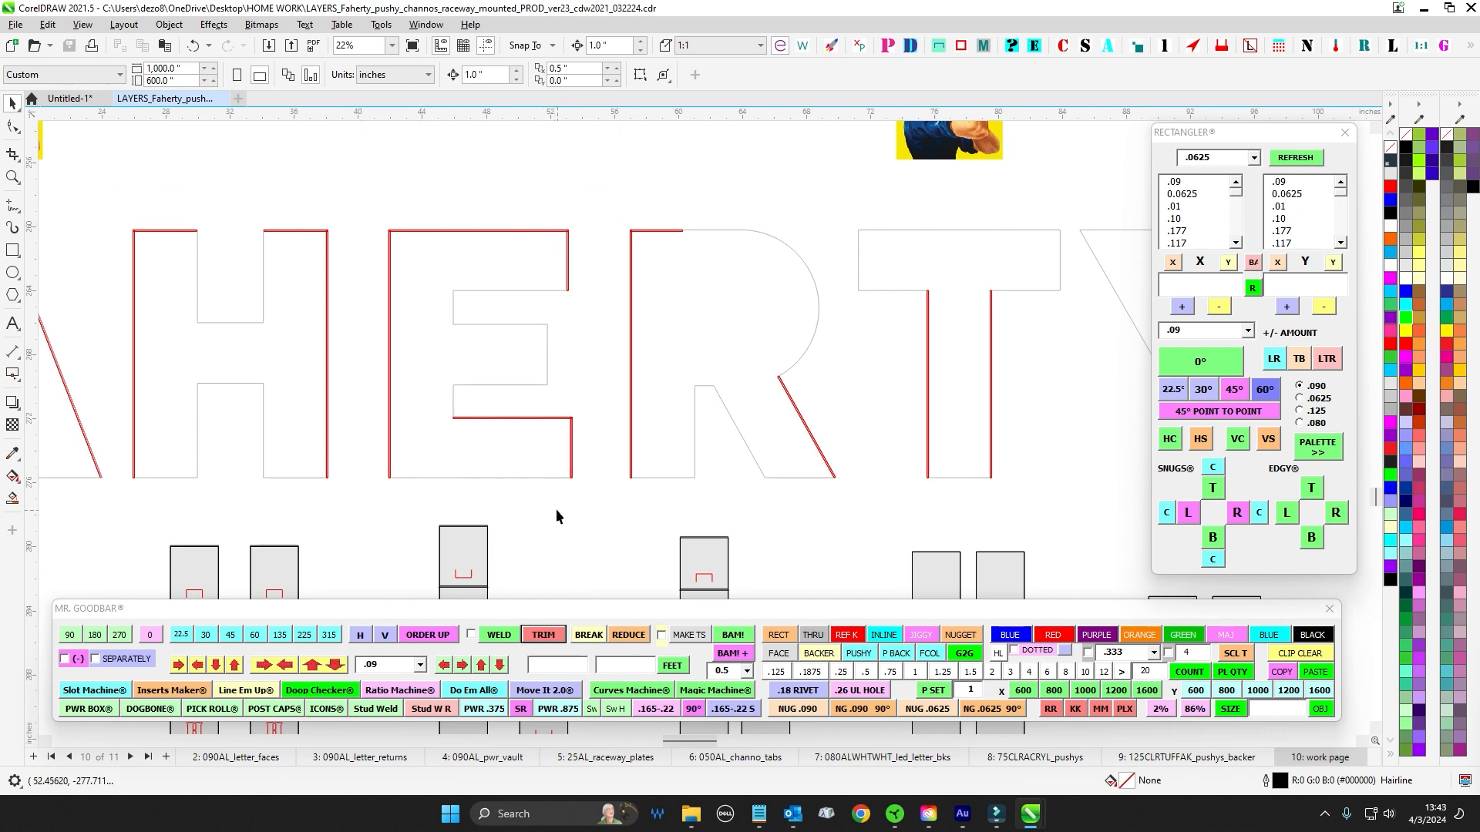
- Examine the E's red .090 structural edges up close, comparing them with its plain outline edges and the neighbouring letters
scroll(527, 422, up, 2)
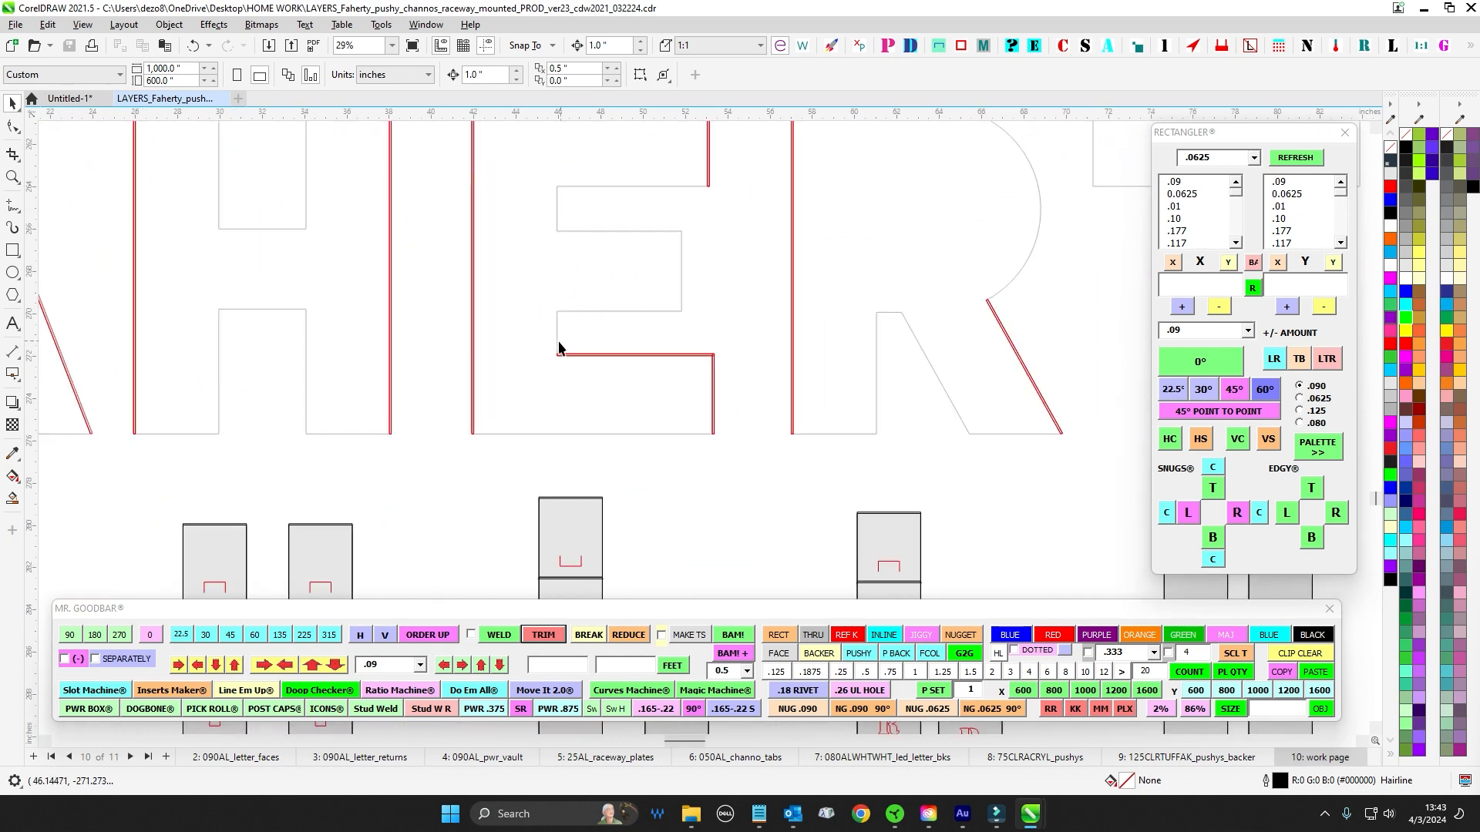
scroll(462, 347, down, 3)
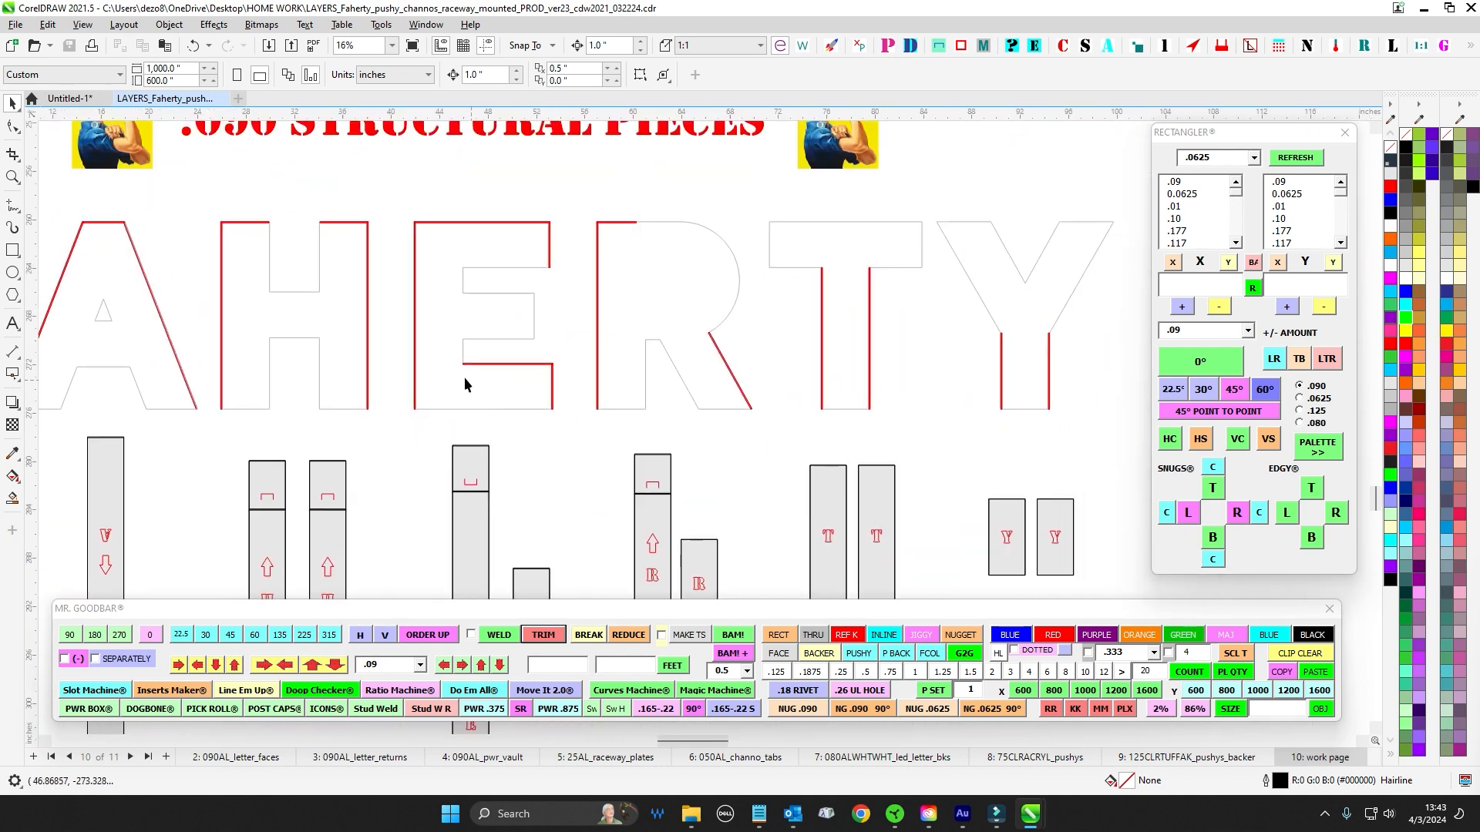
scroll(467, 367, up, 2)
scroll(575, 227, up, 2)
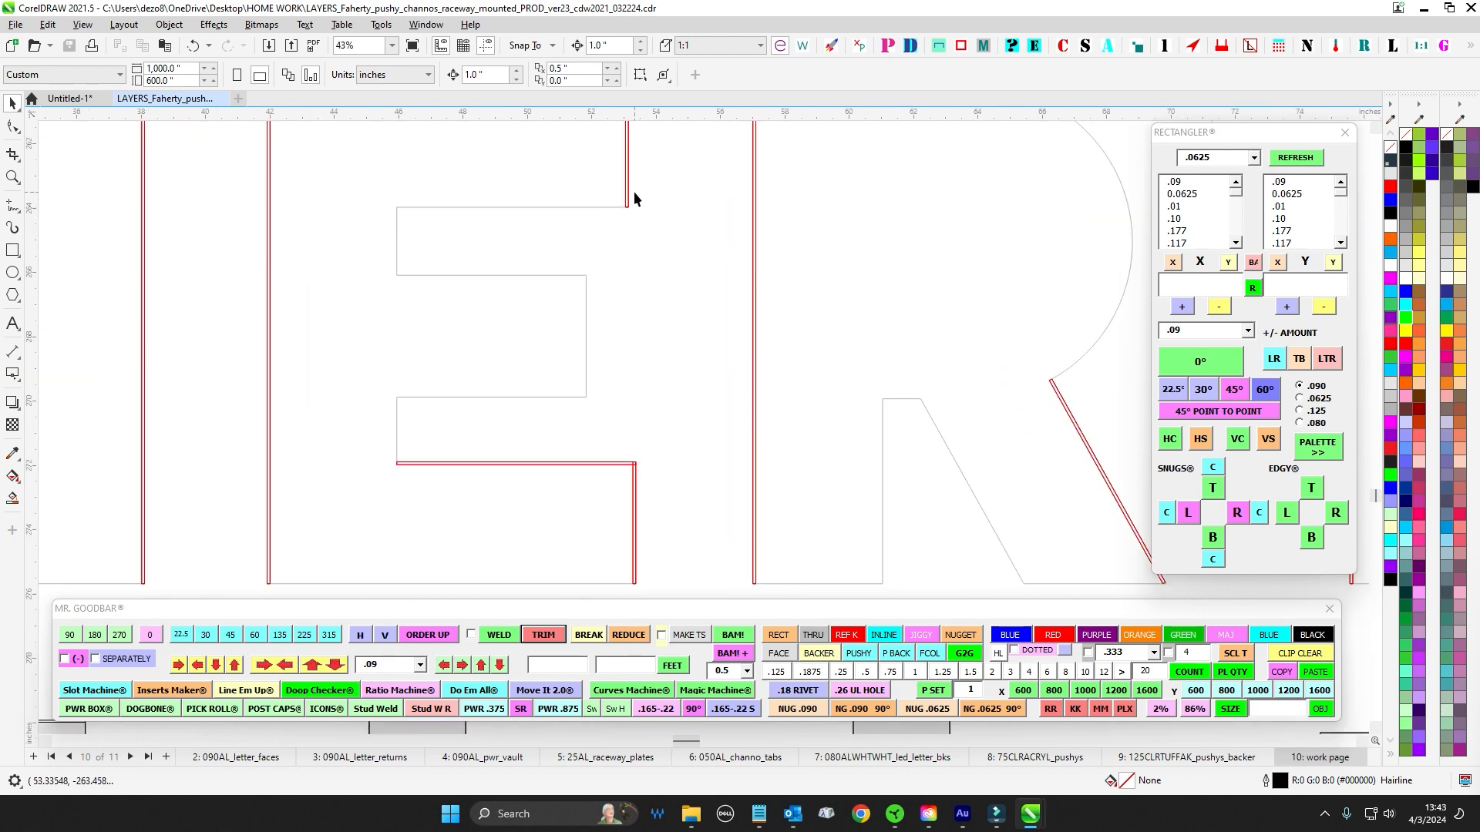
scroll(630, 386, down, 5)
scroll(211, 344, down, 3)
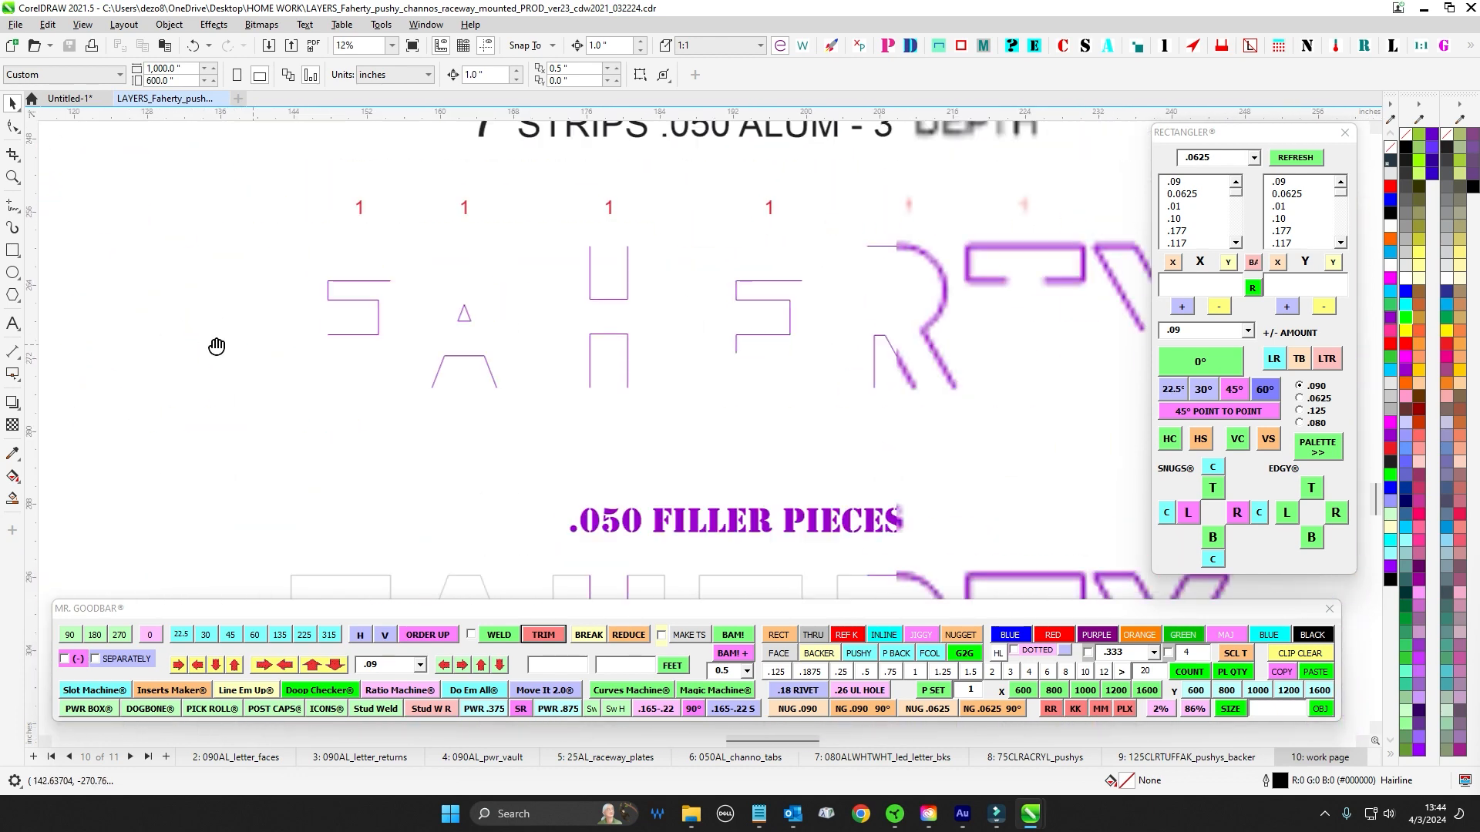
- Select the .050 FILLER PIECES heading with the purple filler edges below it, and the numbered row of seven loose filler pieces above it
drag(174, 408, 758, 561)
scroll(759, 378, down, 1)
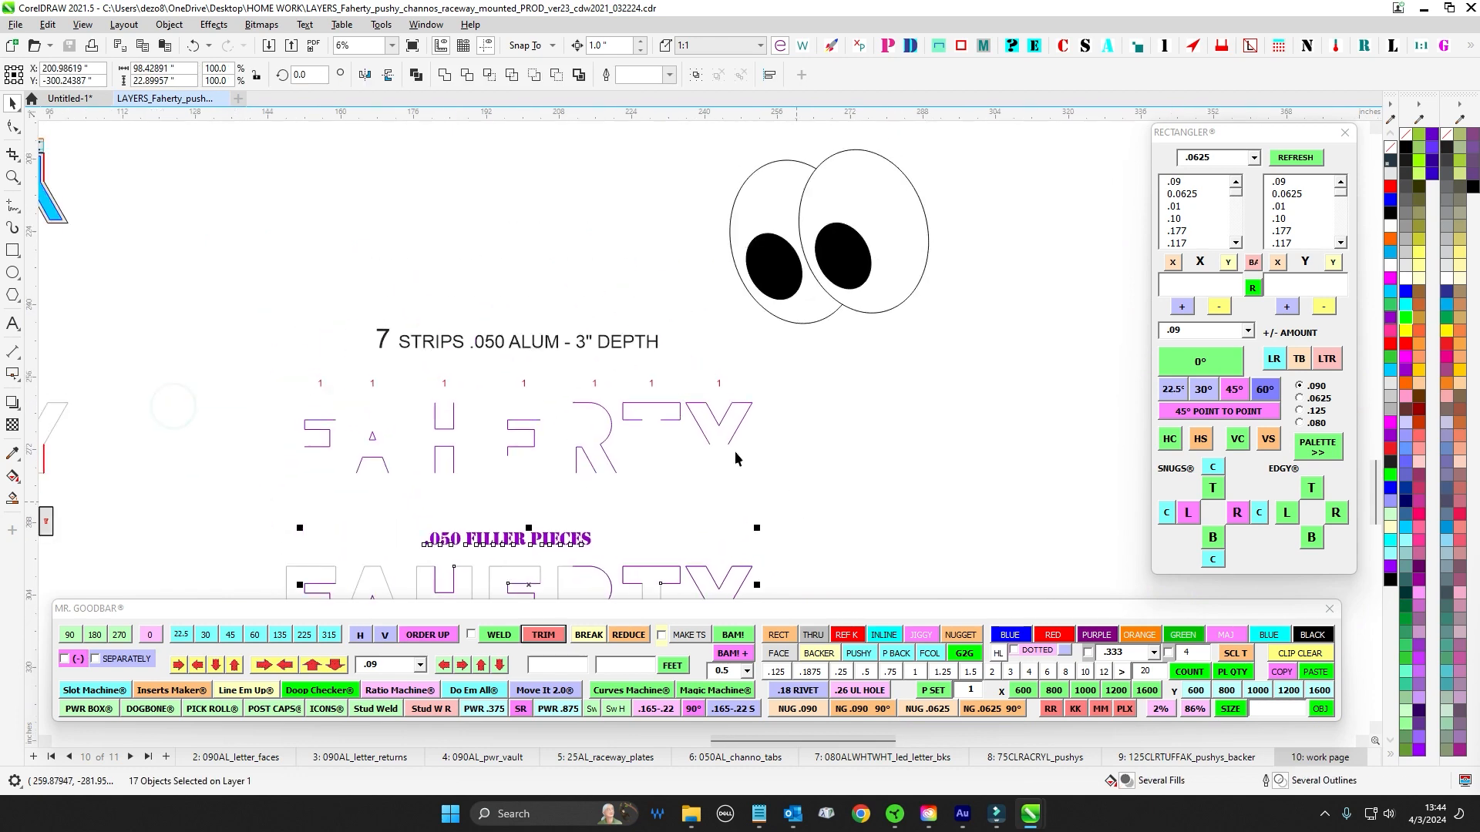
drag(234, 361, 895, 515)
scroll(895, 515, down, 3)
scroll(469, 480, up, 7)
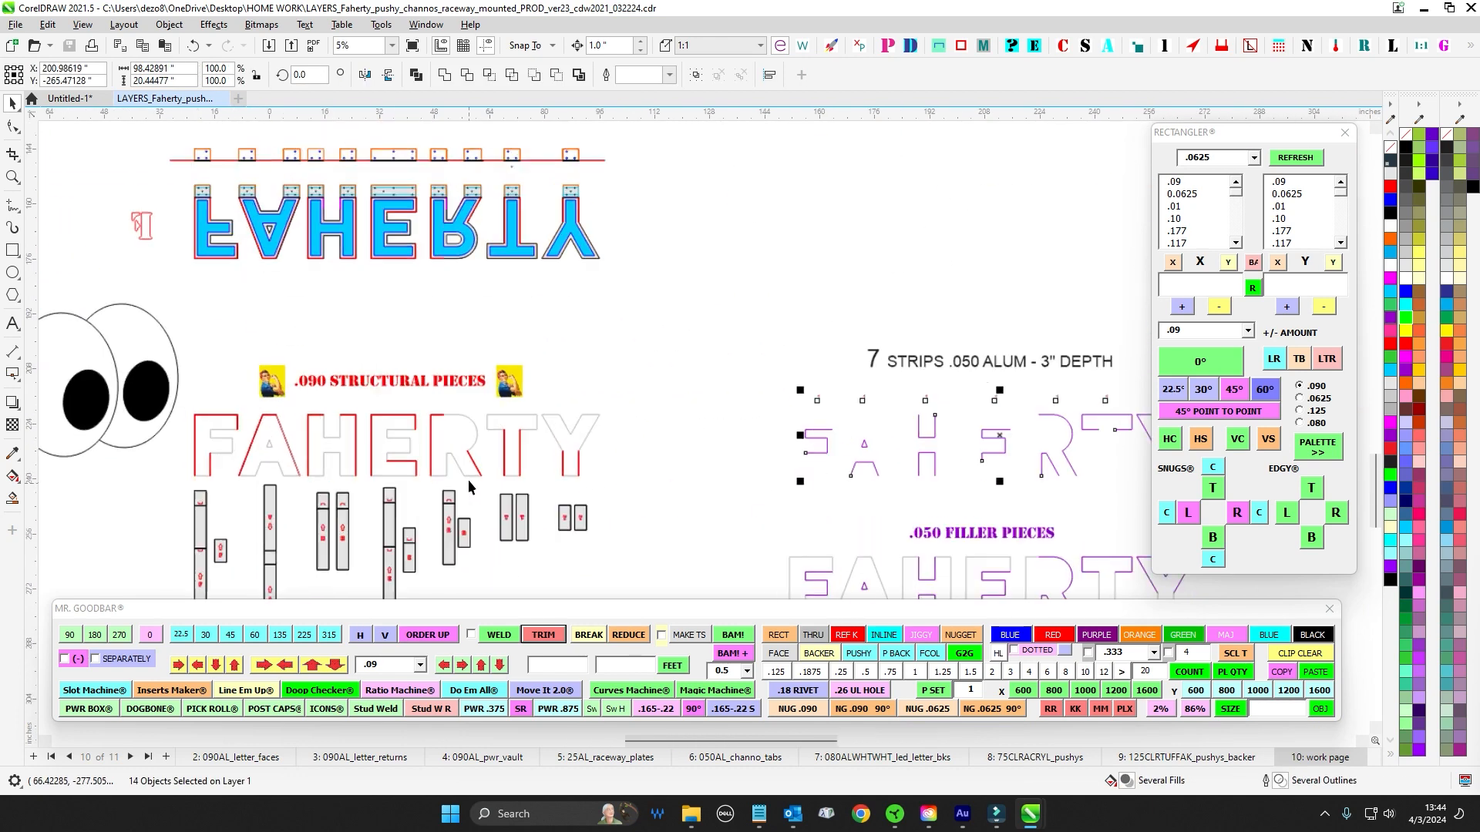
- Select the T's second .090 strip and compare the structural strips with the mirrored FAHERTY assembly and its mounting tabs
click(465, 417)
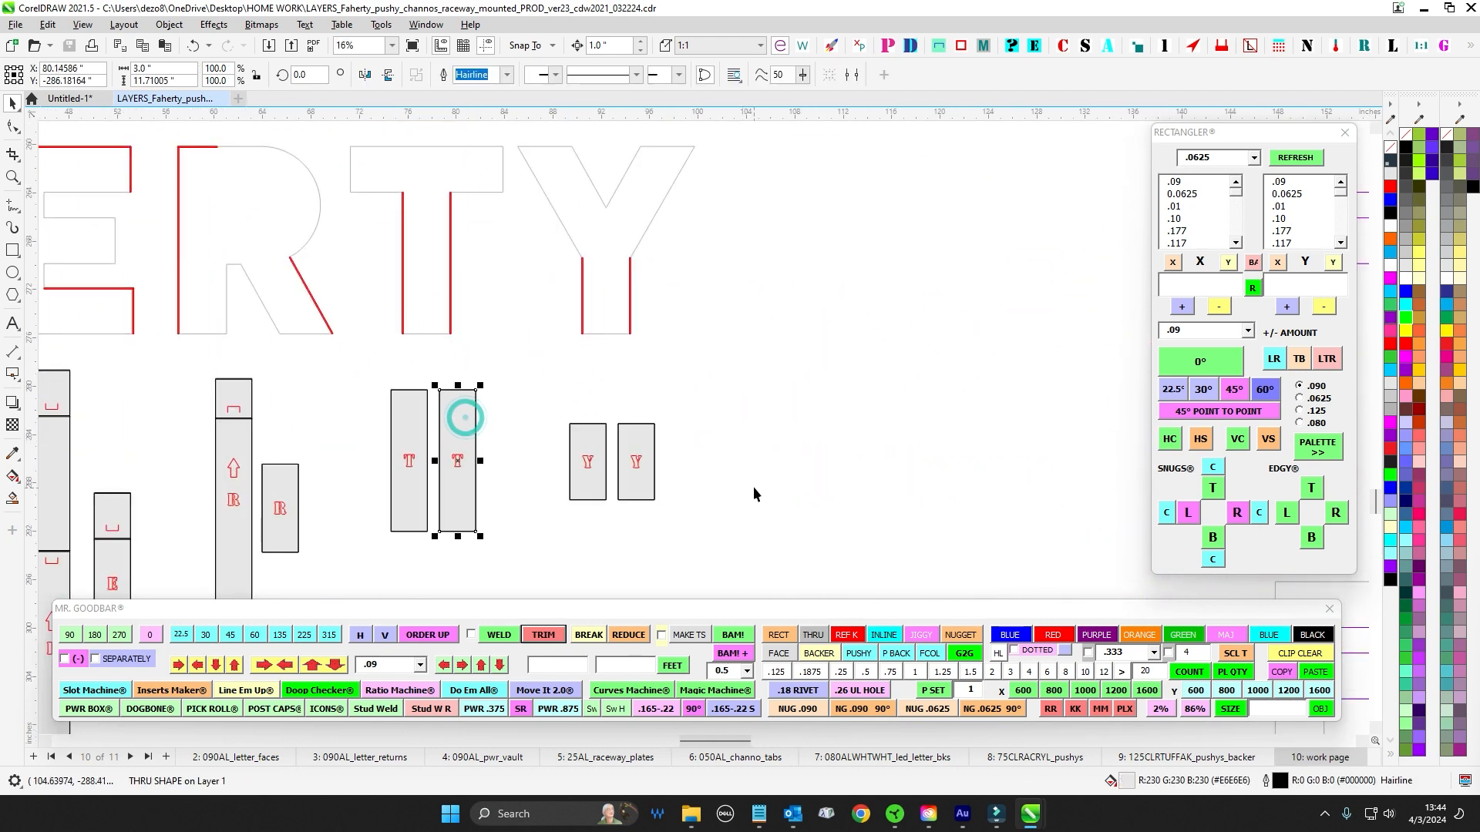
scroll(661, 410, down, 2)
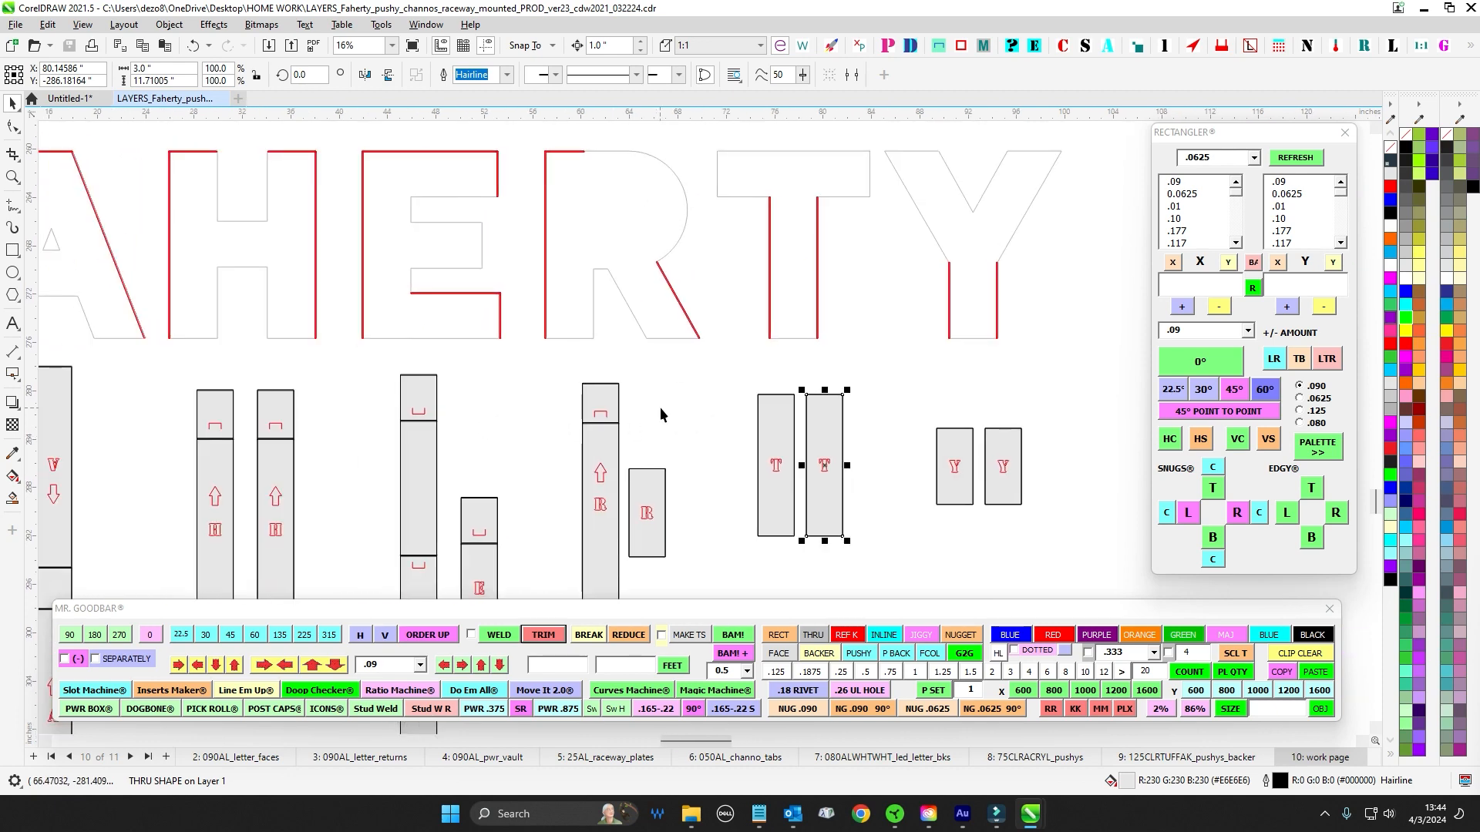
scroll(742, 493, down, 2)
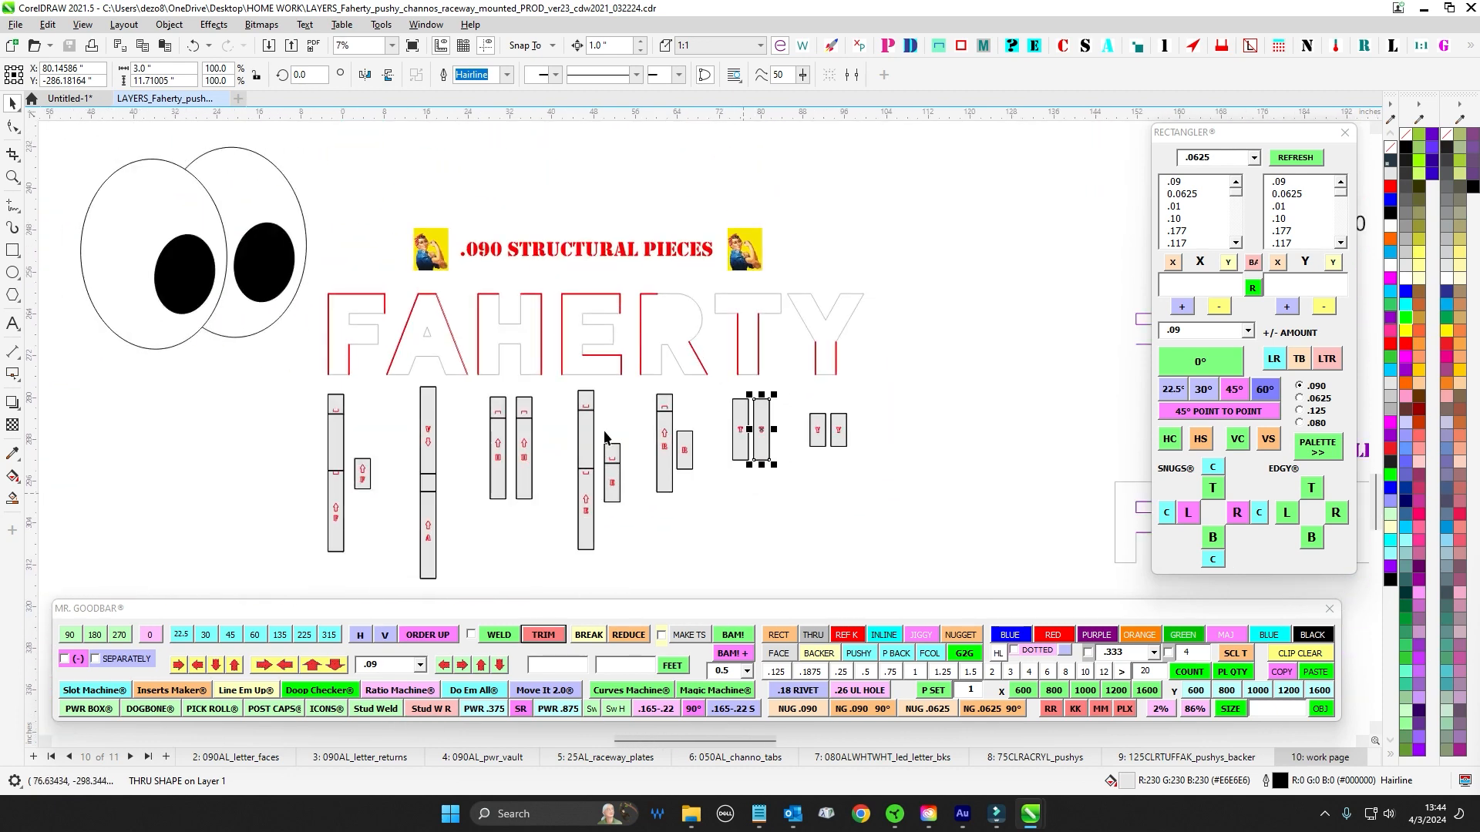
scroll(538, 384, up, 6)
scroll(534, 362, down, 4)
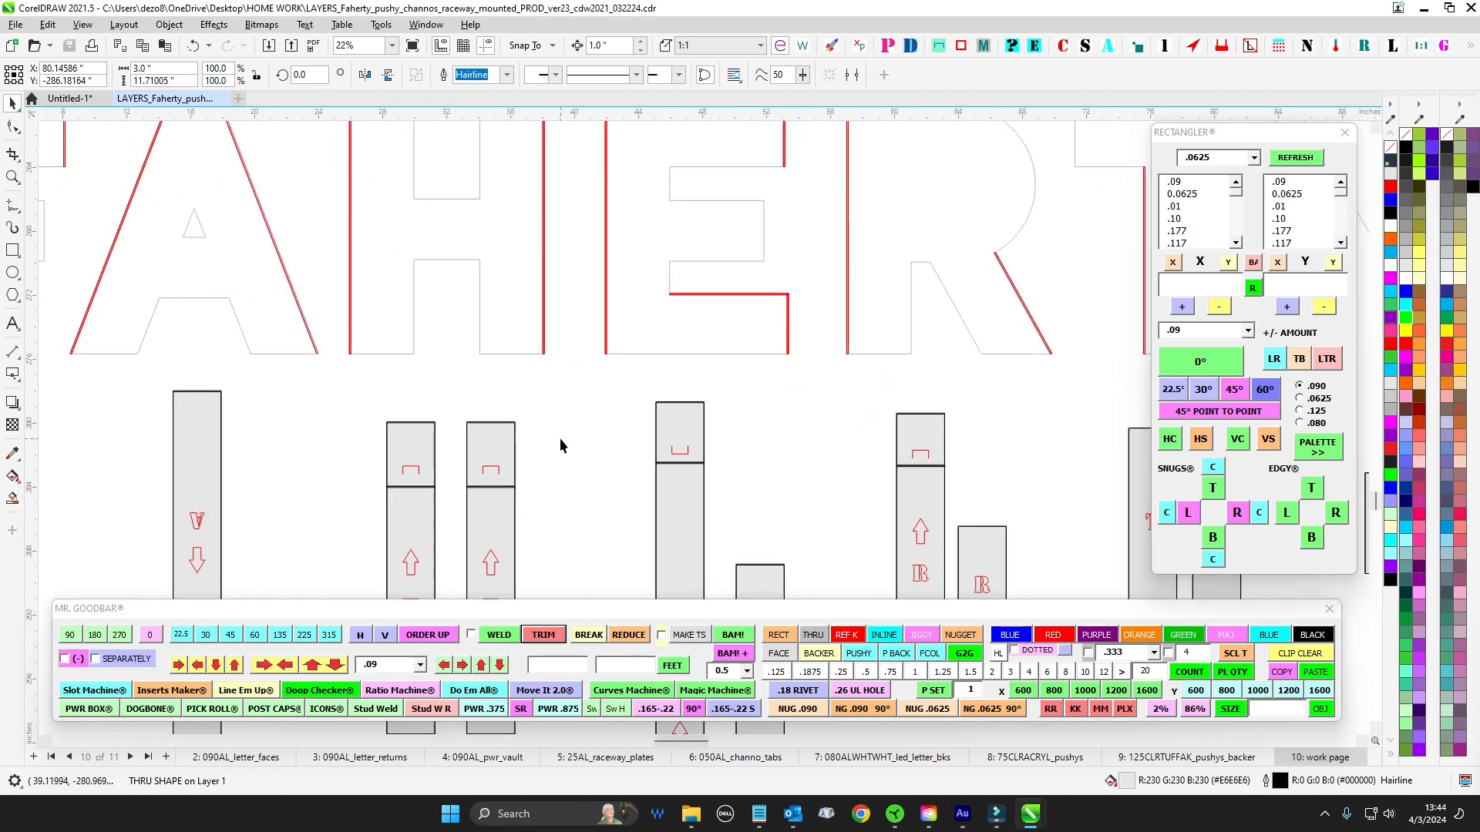
scroll(551, 332, up, 3)
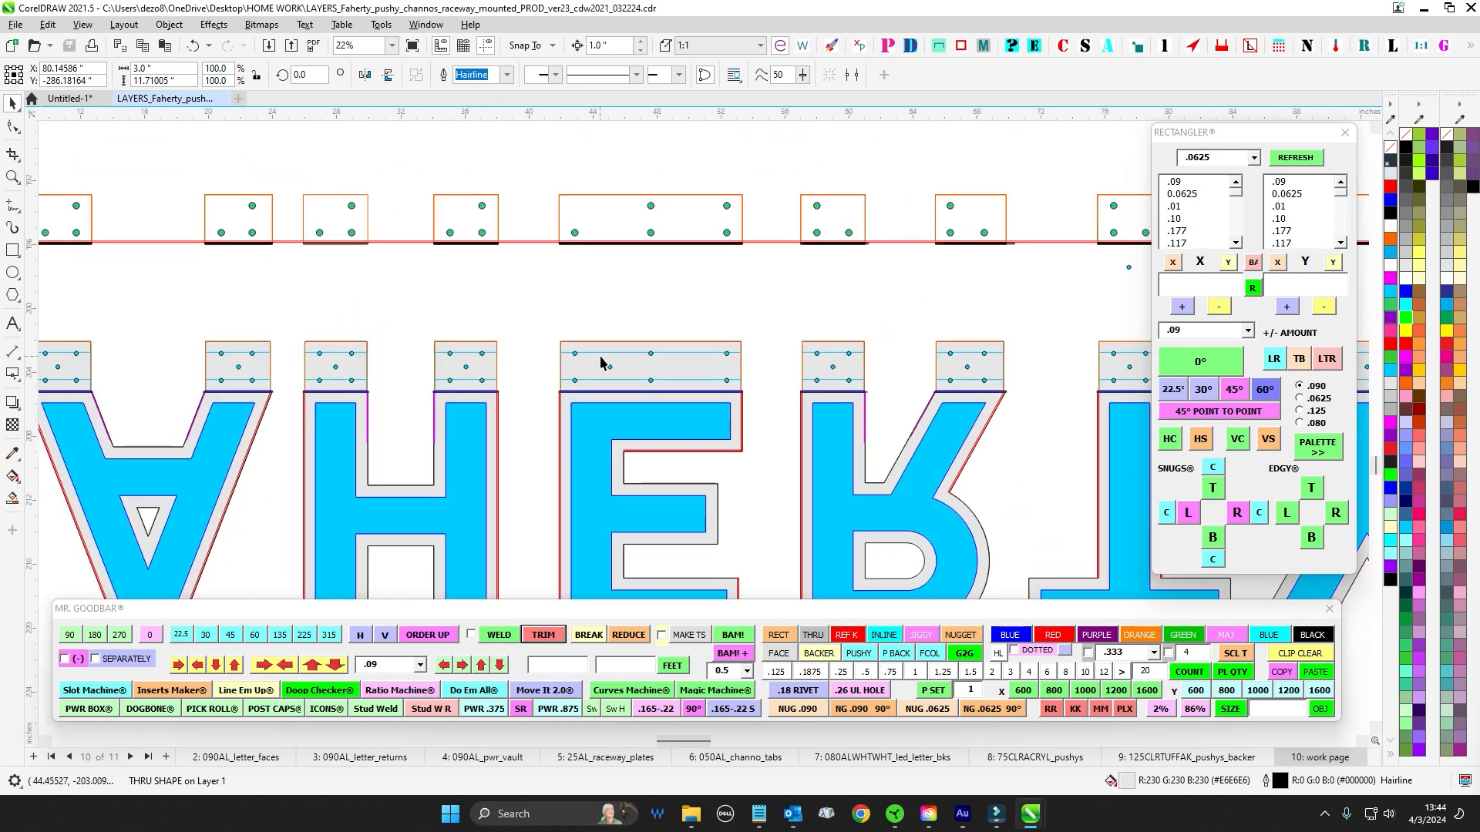
scroll(600, 362, right, 3)
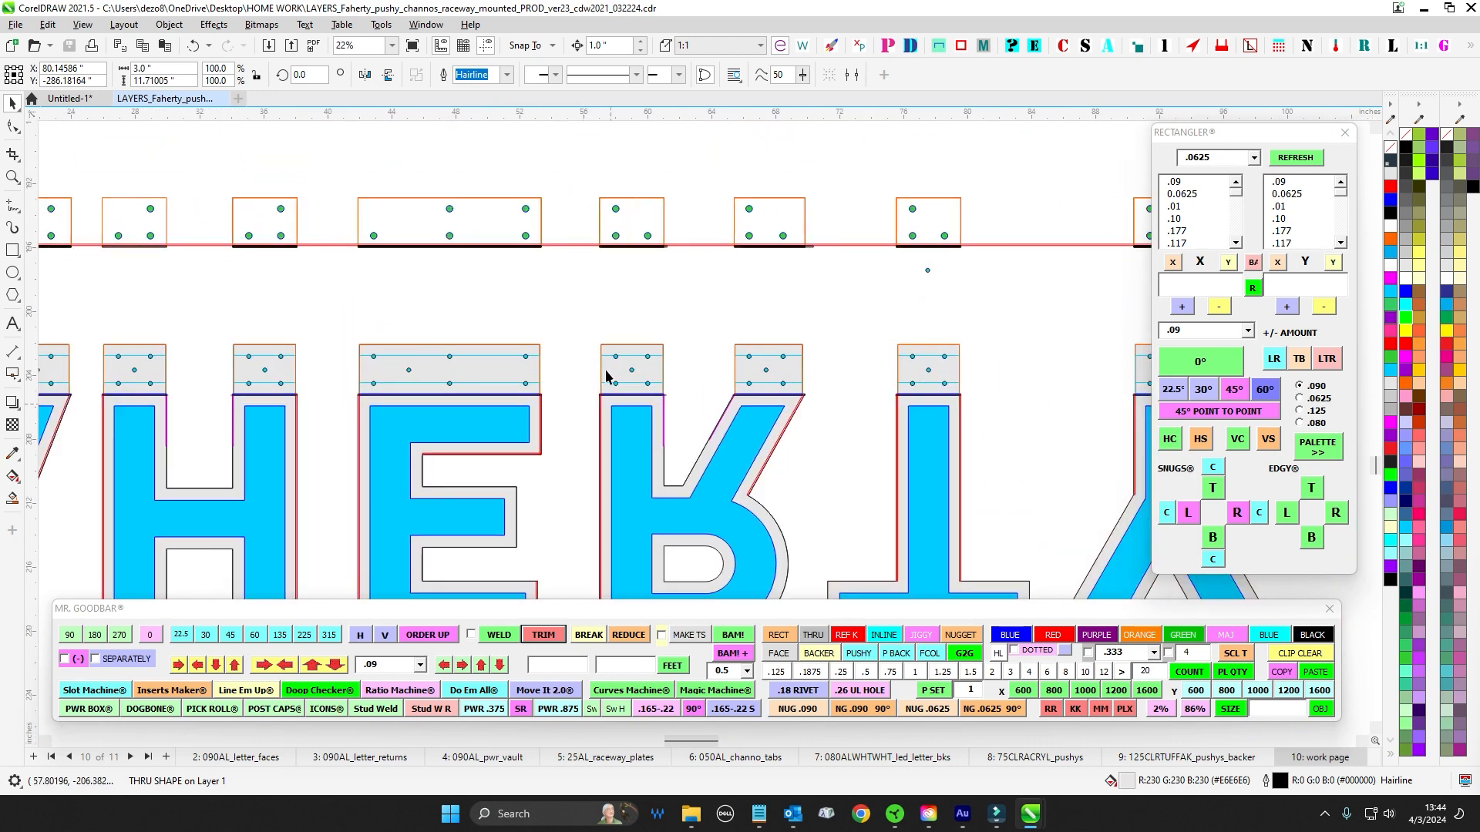
scroll(782, 447, down, 4)
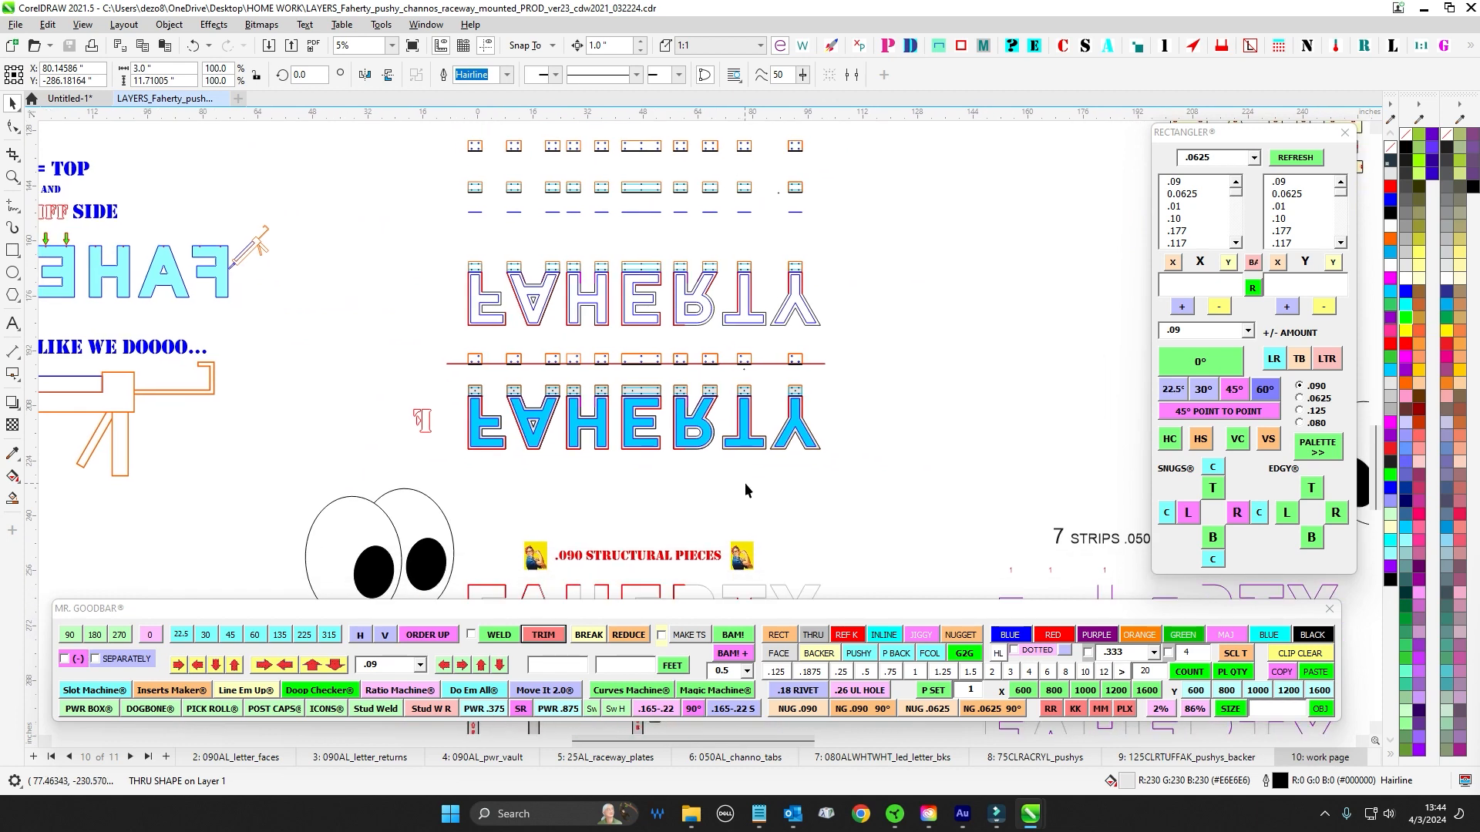
- Select the seven solid blue letters of the right-reading FAHERTY above the TOP and DIFF SIDE notes
drag(747, 485, 904, 478)
drag(491, 328, 564, 477)
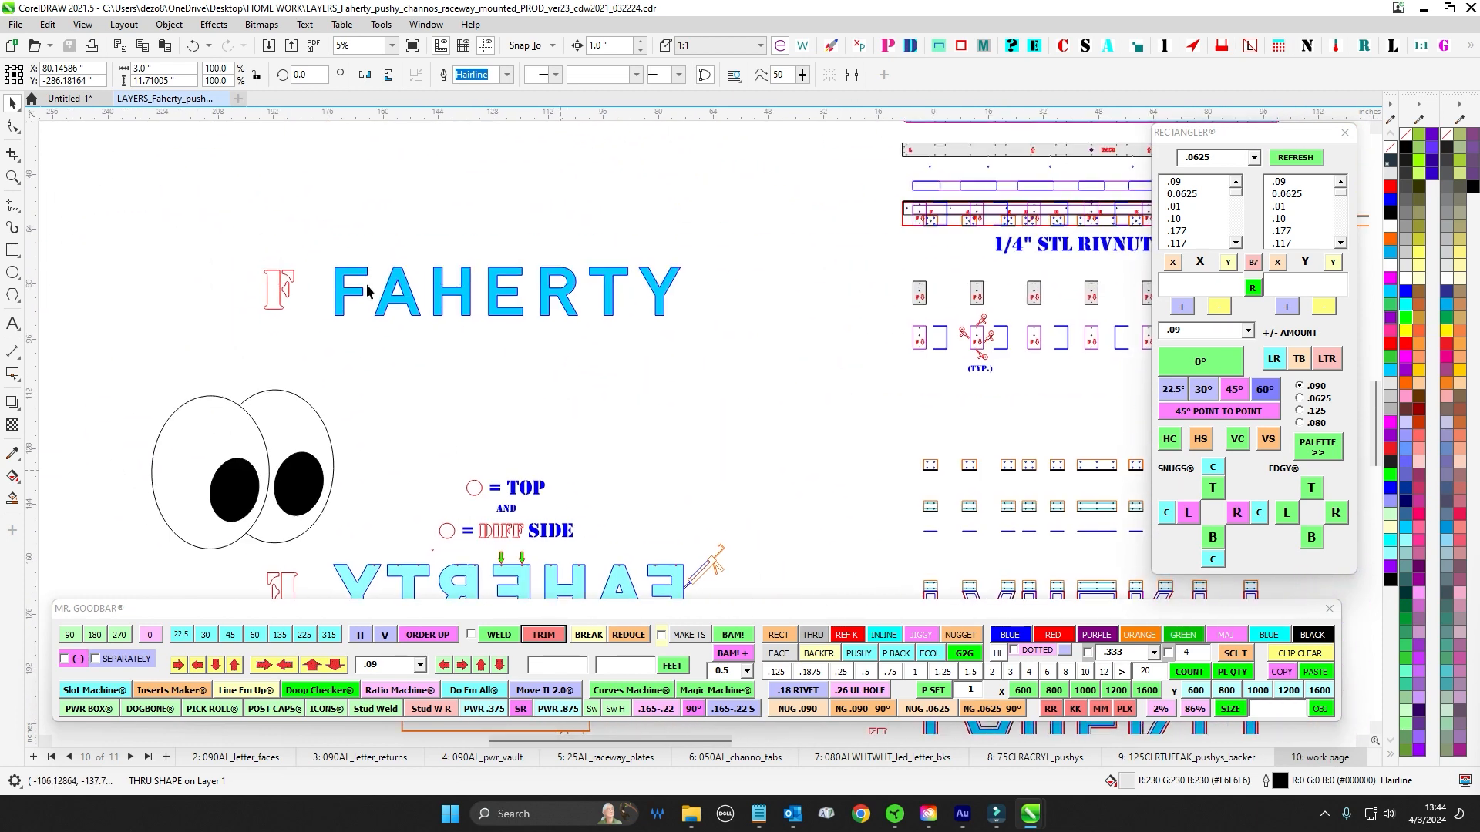
scroll(825, 410, down, 1)
drag(806, 456, 372, 334)
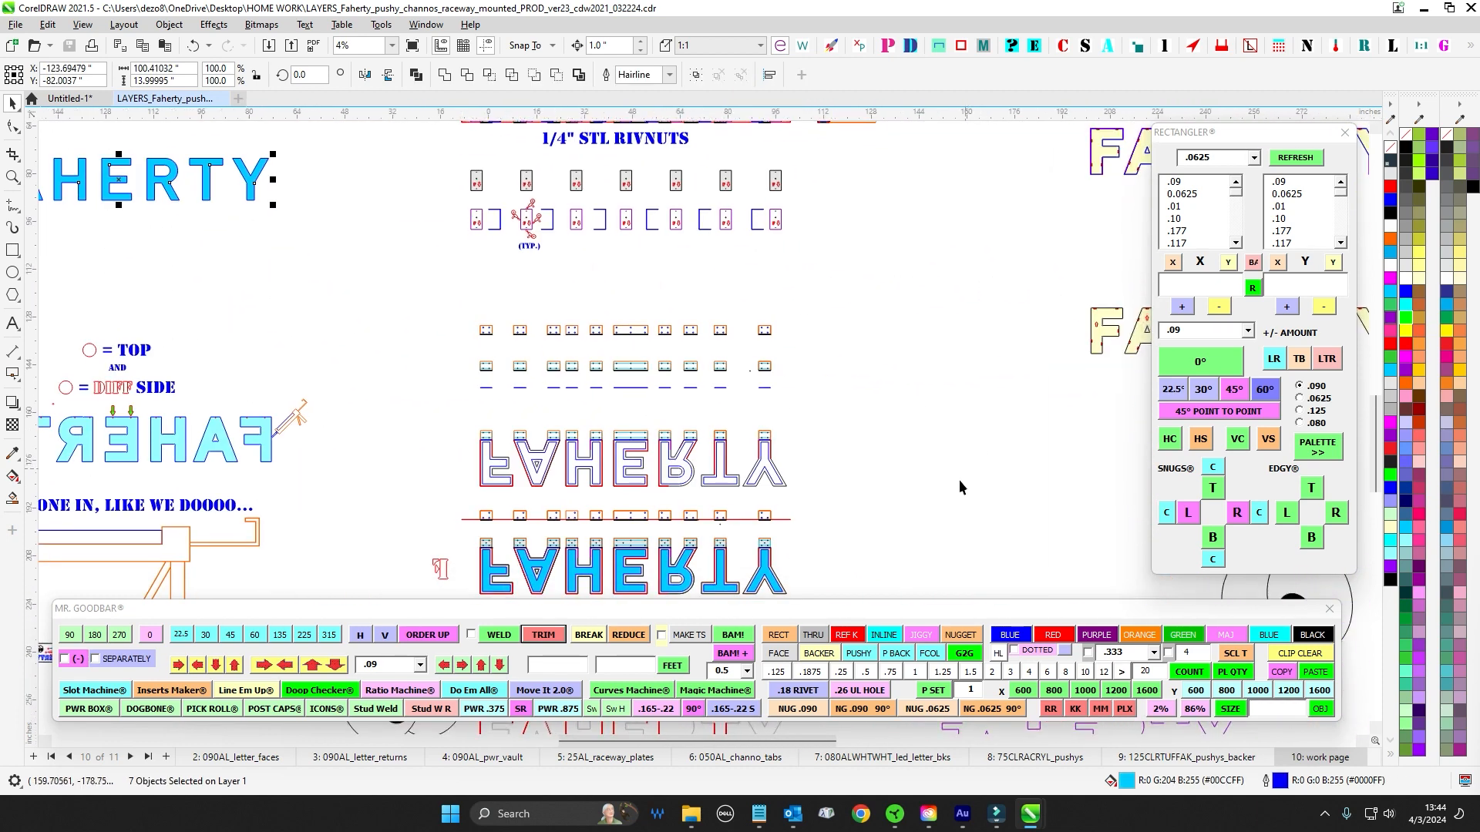
- Review the mirrored FAHERTY assemblies with their raceway tabs against the .090 structural outlines and strips below them
drag(805, 528, 753, 388)
scroll(752, 388, up, 2)
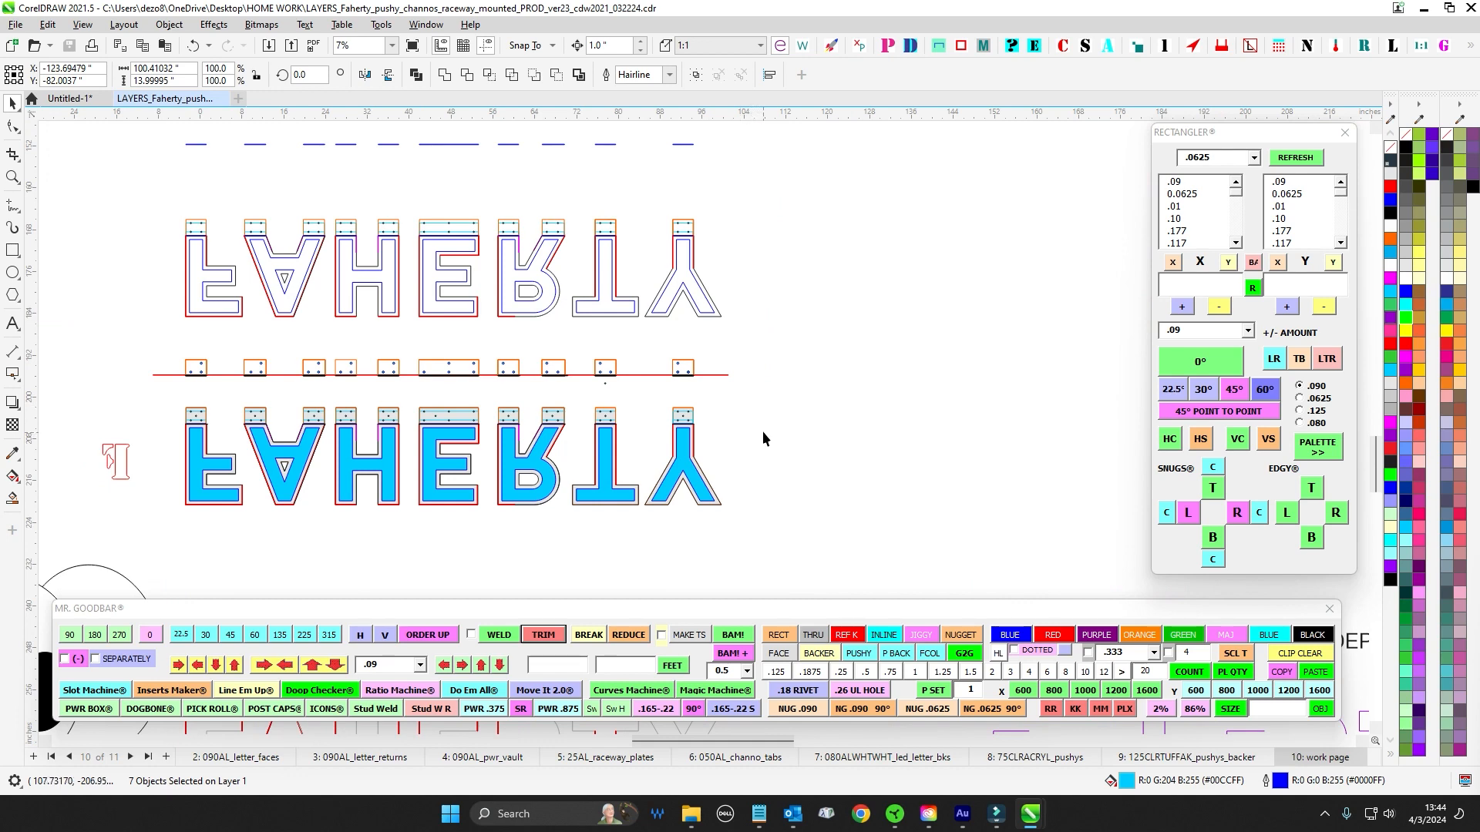
drag(811, 475, 830, 381)
drag(837, 464, 862, 376)
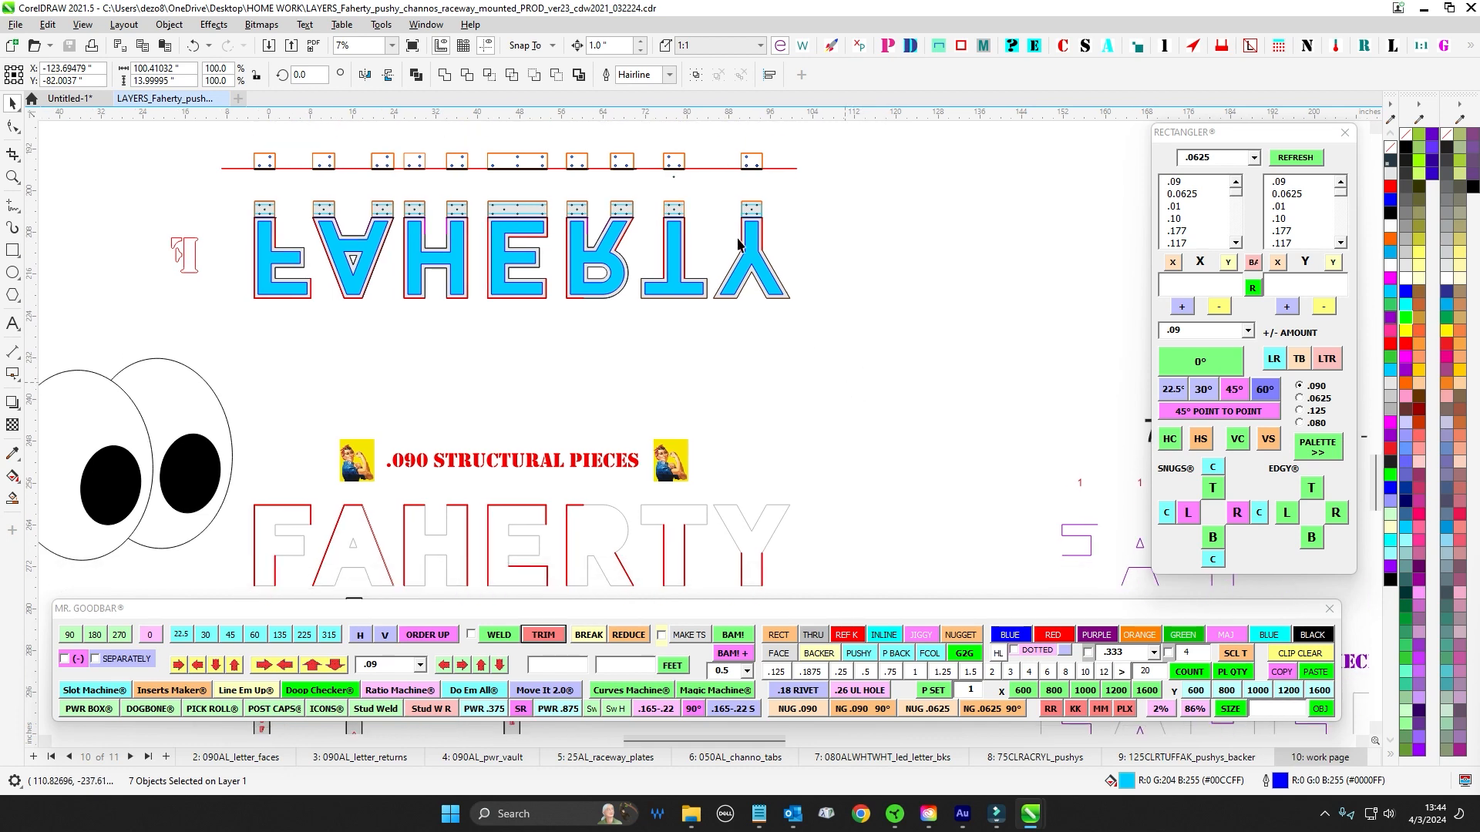
scroll(763, 206, up, 2)
scroll(763, 208, down, 2)
drag(818, 482, 762, 363)
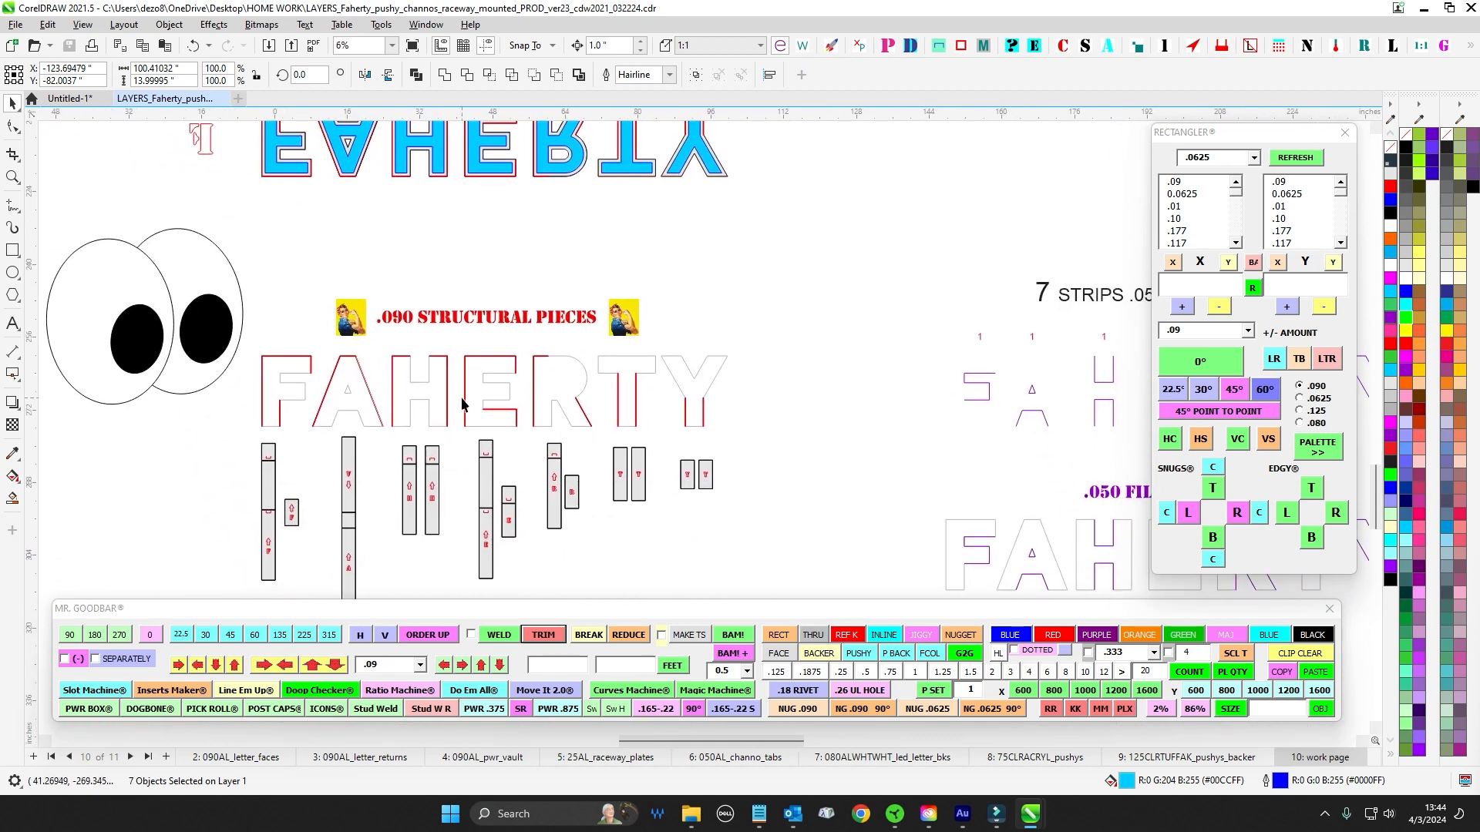
scroll(706, 420, down, 1)
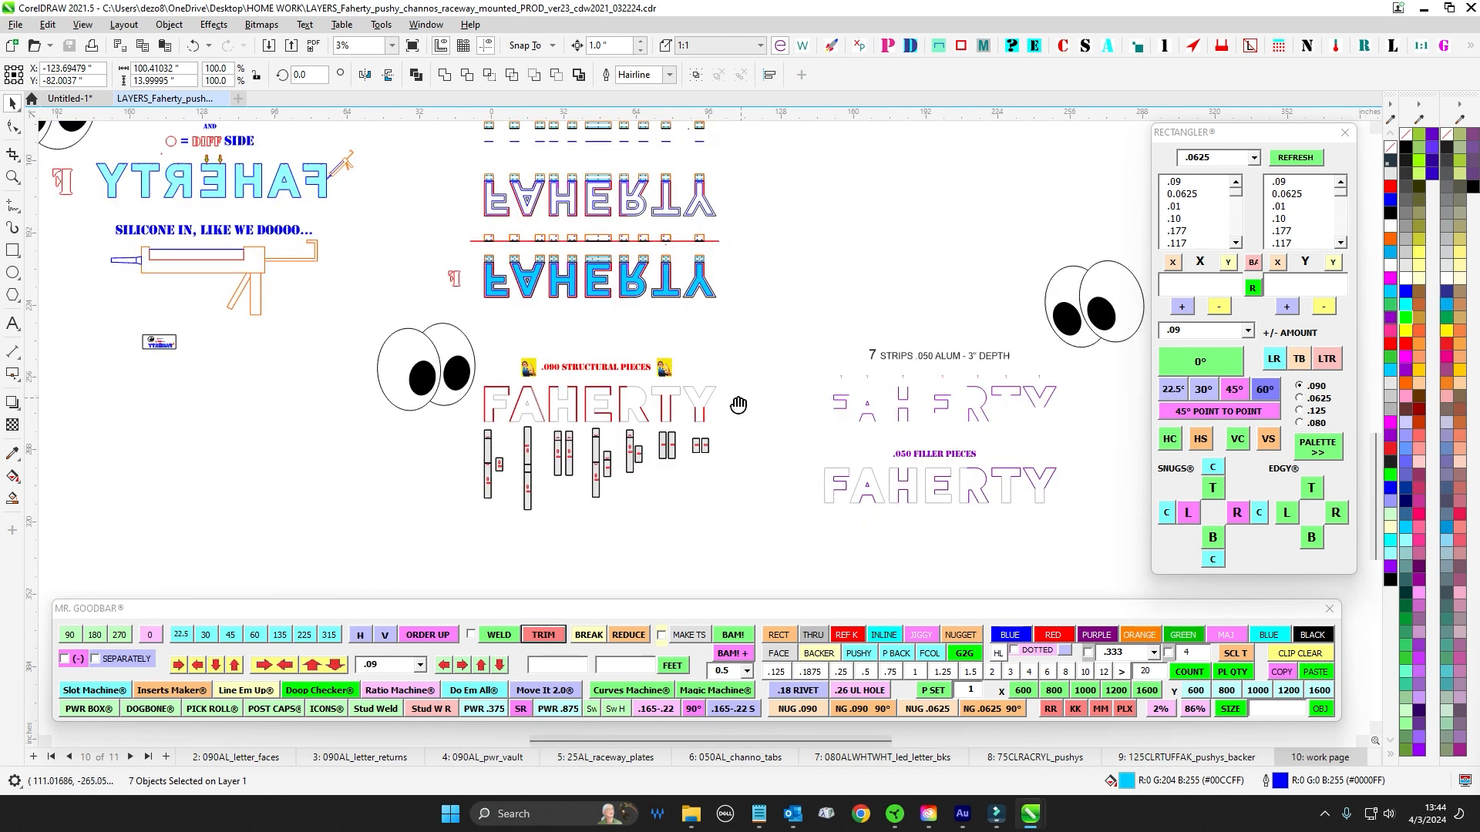
- Locate the two FRTY tab strips beside the cream FAHERTY letters with tab slots
drag(736, 403, 706, 448)
drag(800, 324, 367, 556)
scroll(864, 377, up, 1)
drag(835, 353, 426, 343)
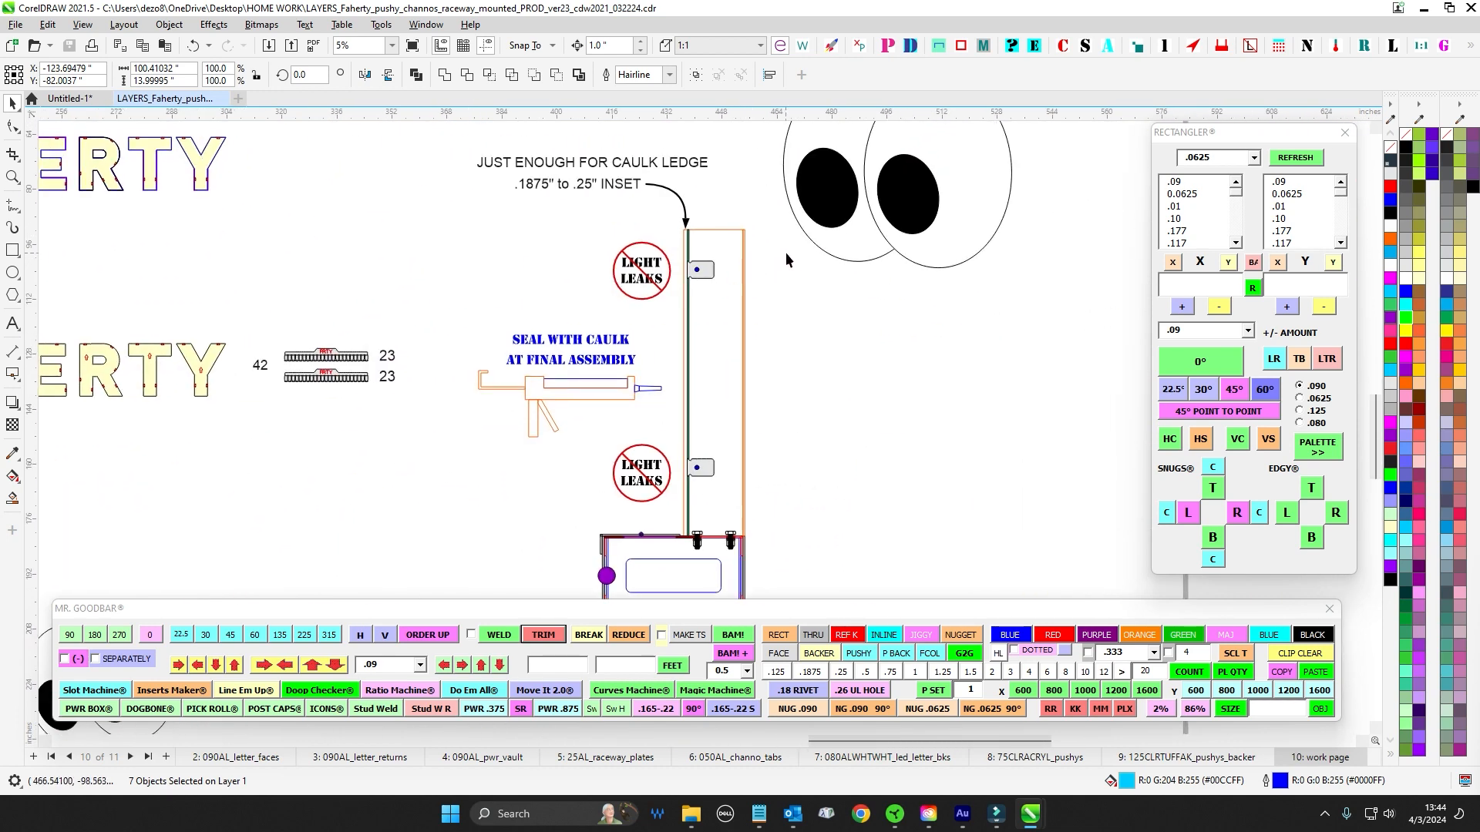
drag(265, 406, 557, 377)
scroll(557, 377, up, 1)
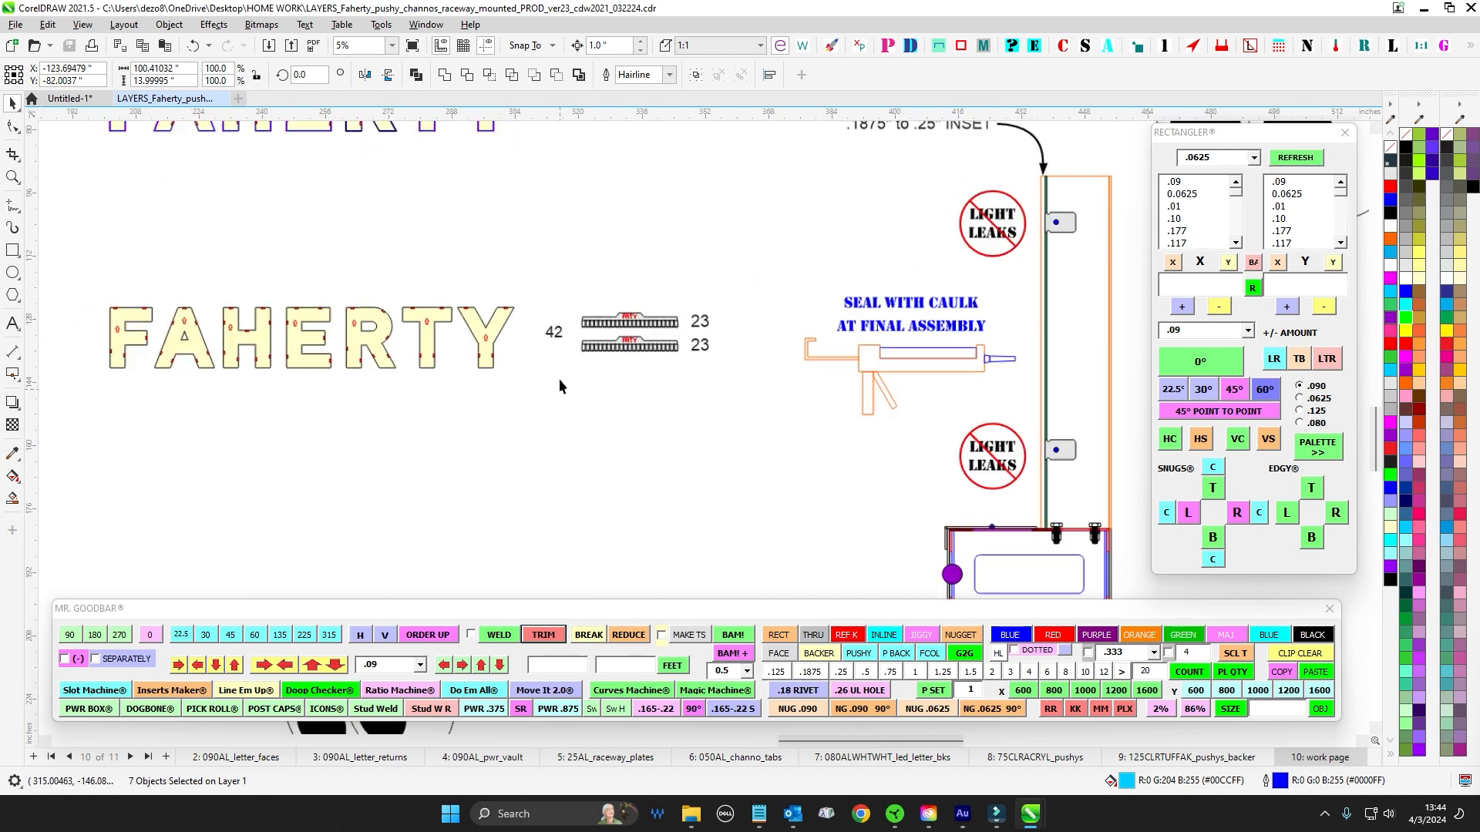
scroll(605, 287, up, 1)
scroll(605, 292, up, 1)
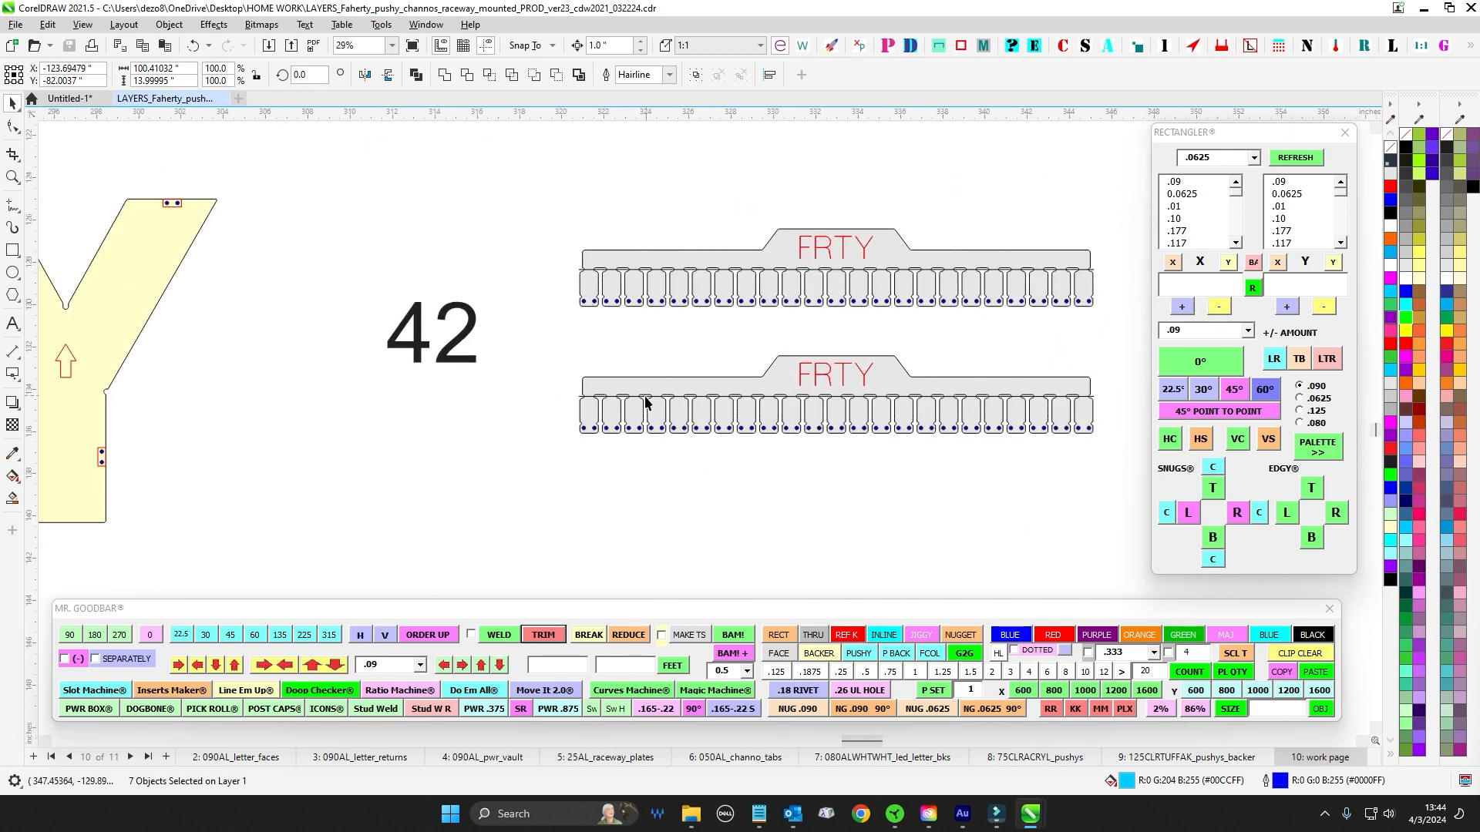
- Examine the tab slots and rivet holes on the cream Y against the tabs on the FRTY strips
scroll(646, 402, down, 1)
scroll(351, 231, up, 2)
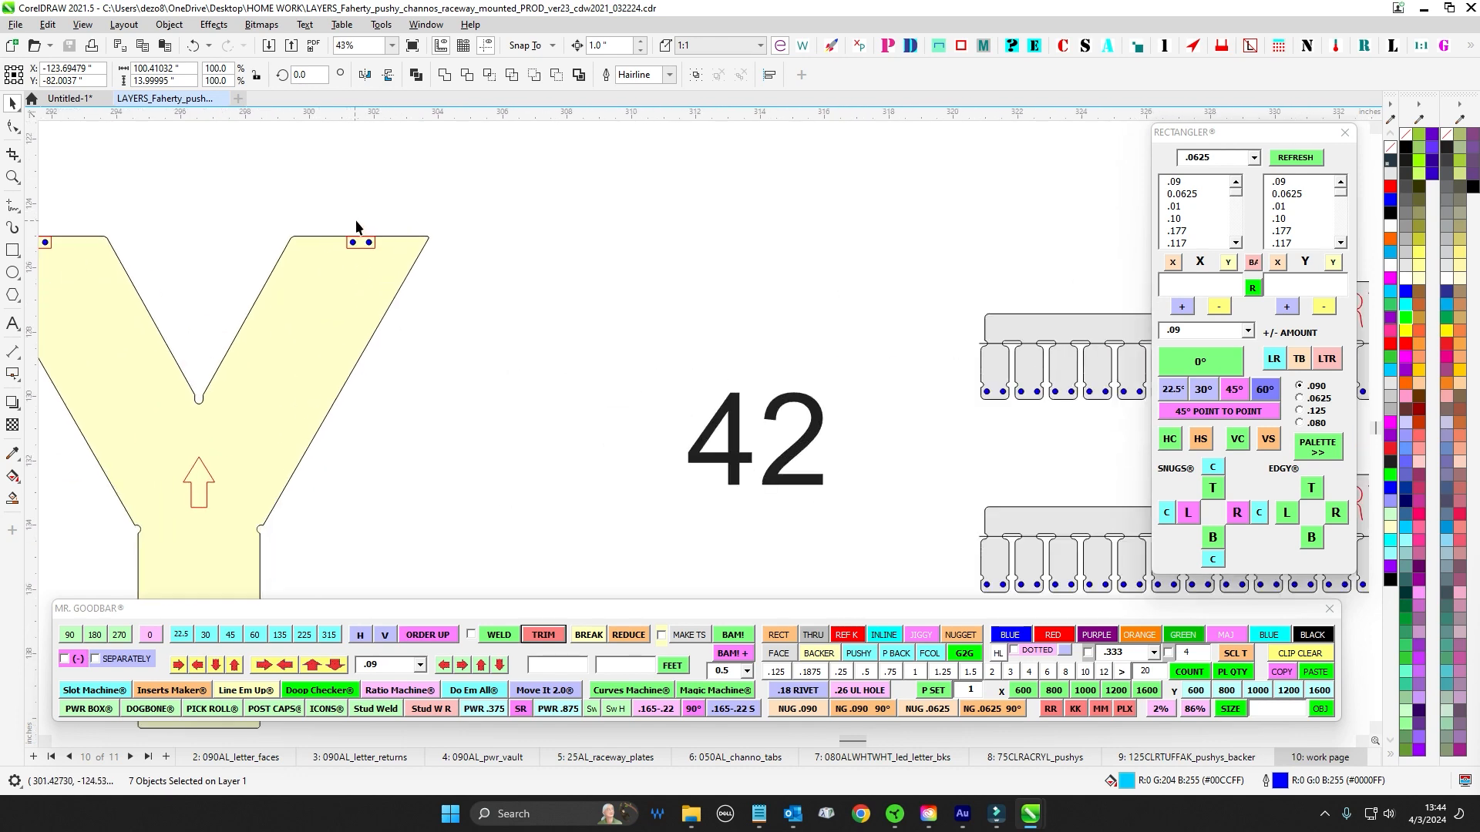
scroll(367, 224, down, 1)
scroll(473, 349, down, 3)
scroll(740, 316, up, 3)
- Inspect the caulk note and the inset green backer in the side section, and select the upper tab's .18 rivet hole
scroll(777, 283, down, 3)
scroll(956, 285, up, 2)
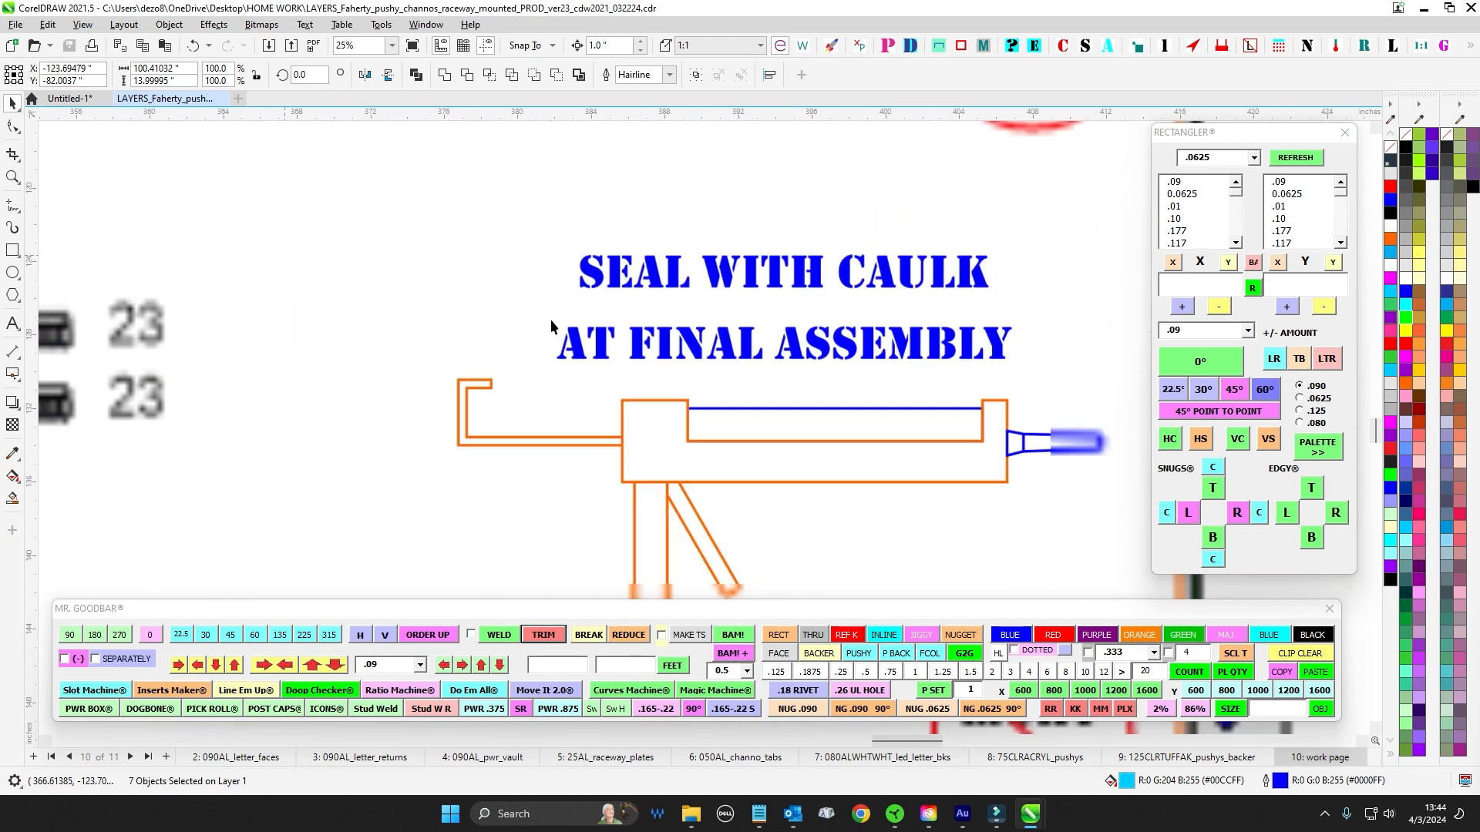
scroll(539, 317, down, 2)
scroll(675, 288, up, 2)
scroll(570, 256, up, 4)
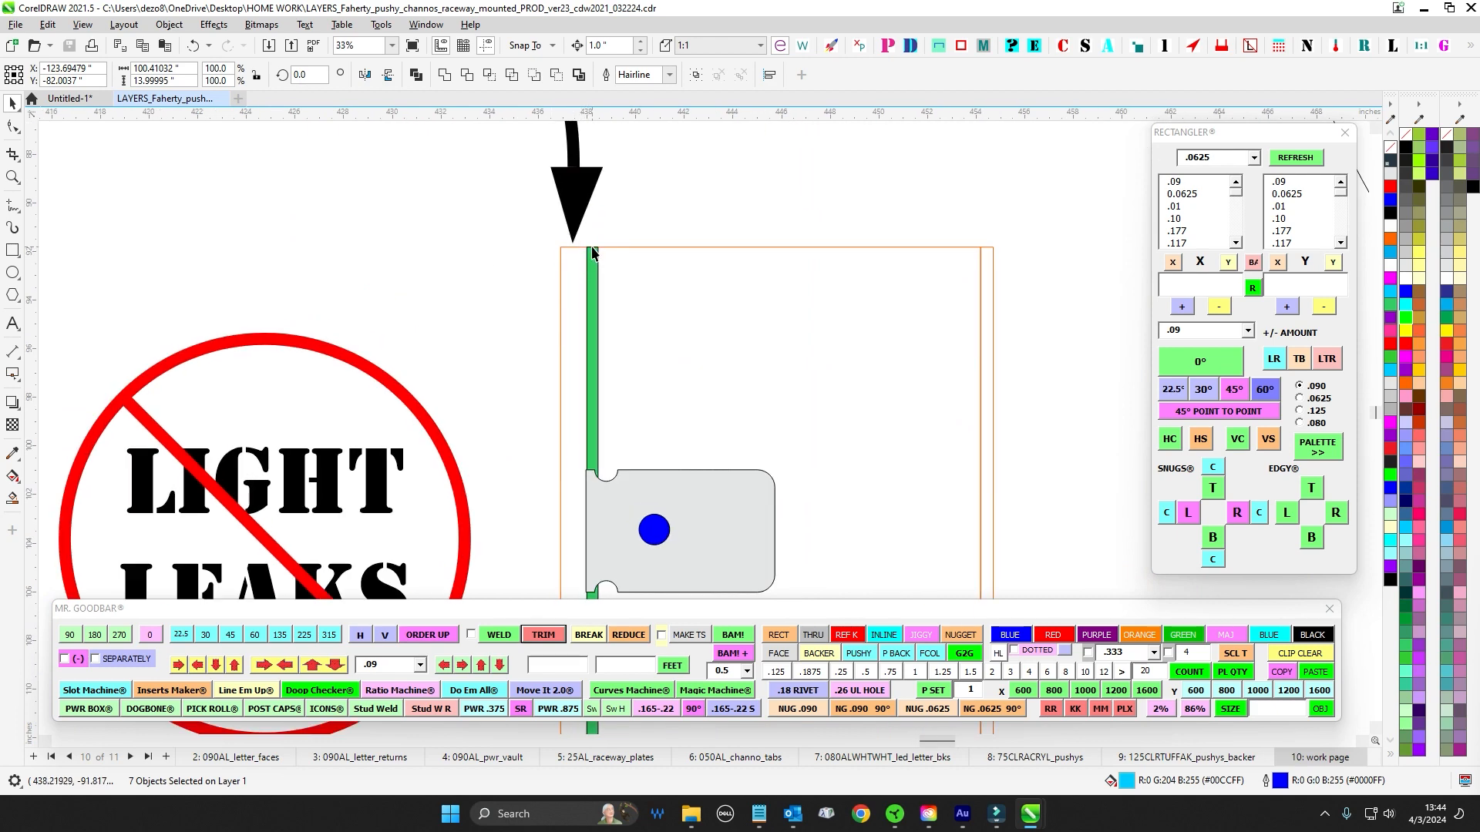
scroll(592, 253, down, 3)
click(497, 285)
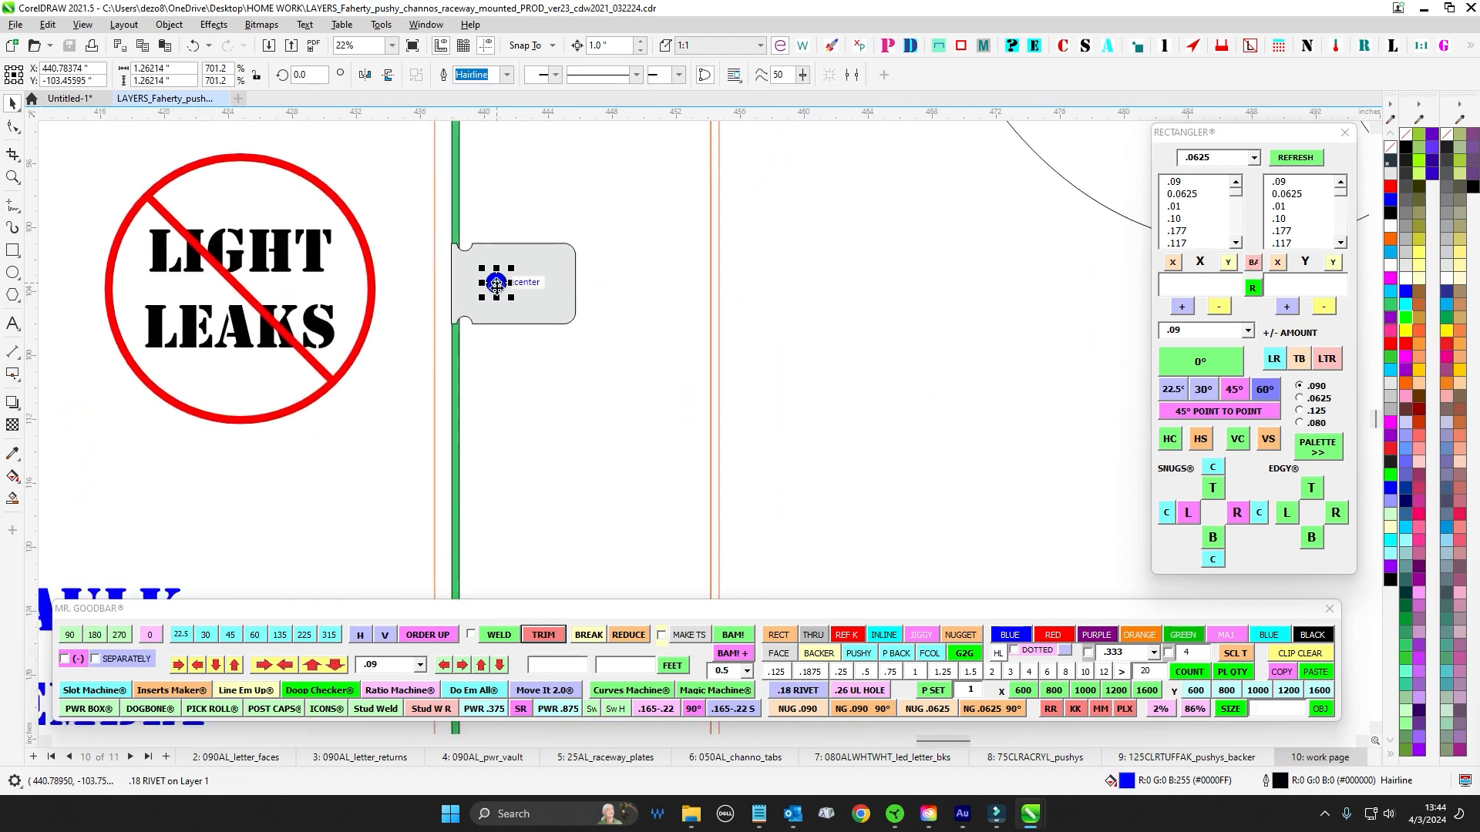
- Review the side section's caulk ledge, light leak and final assembly notes, and clear the rivet hole selection
scroll(501, 287, down, 2)
scroll(521, 303, down, 2)
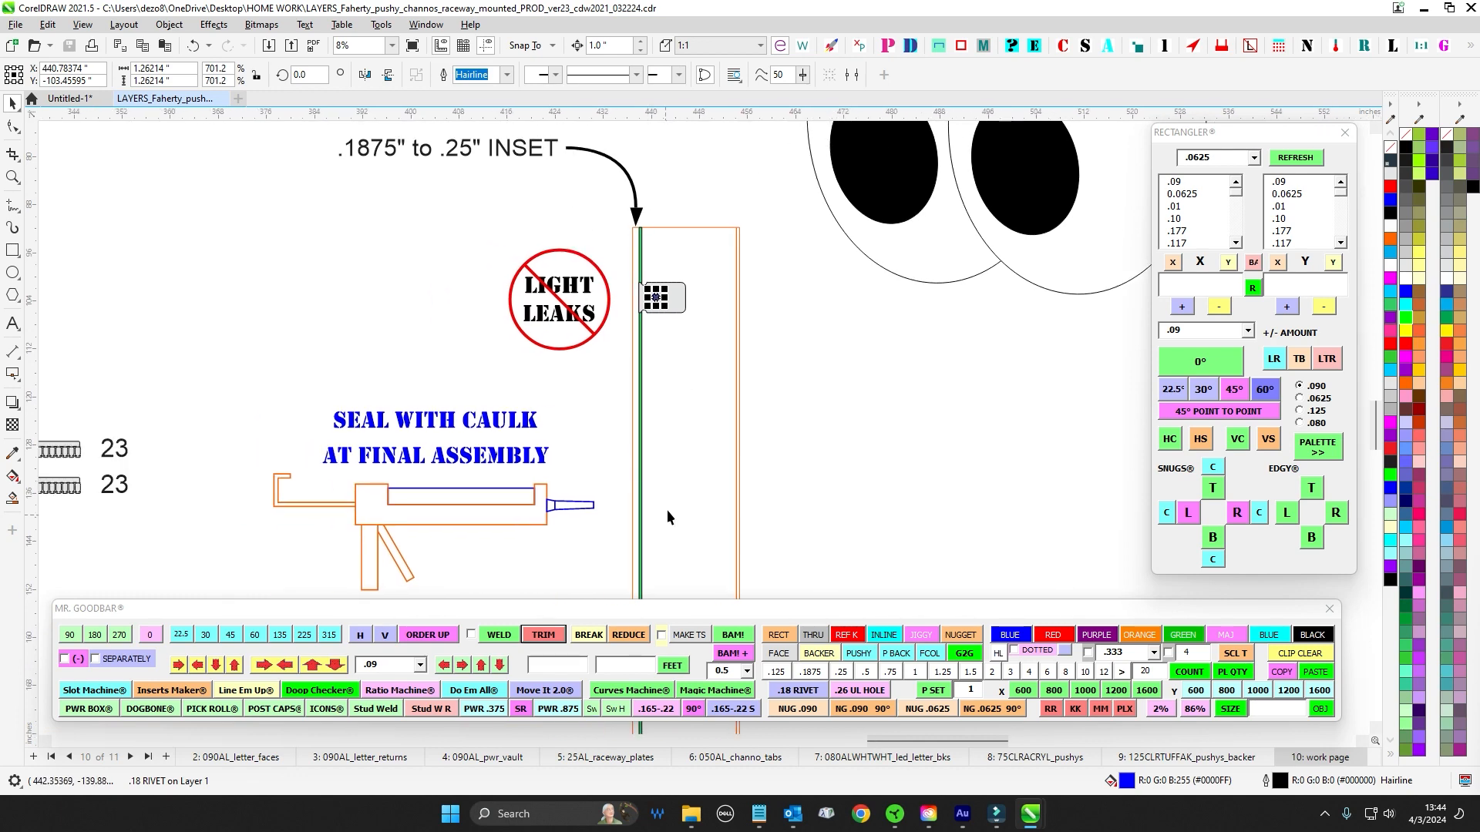
scroll(667, 510, down, 1)
drag(789, 522, 803, 461)
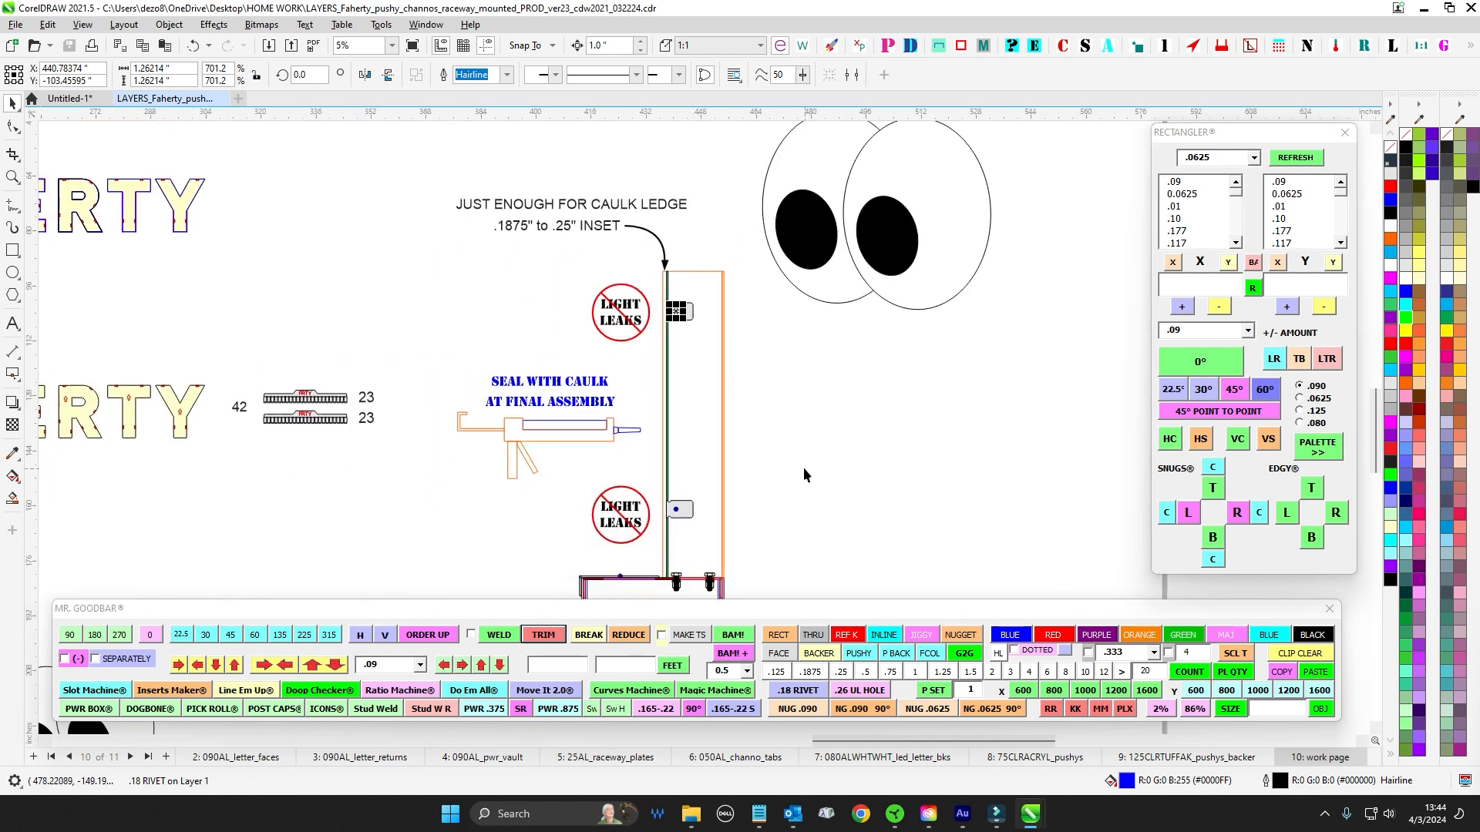
click(802, 328)
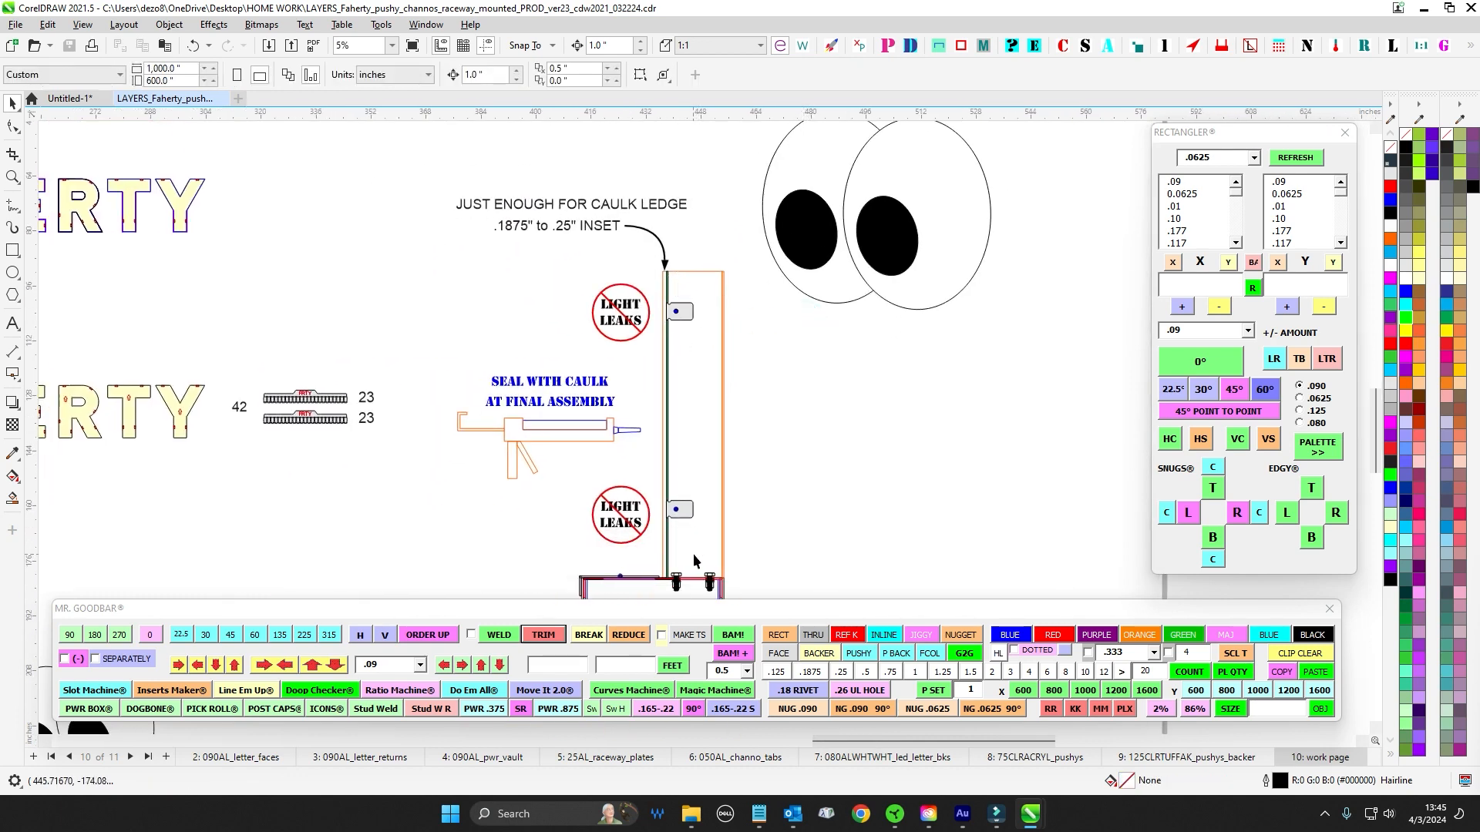
- Locate the raceway parts below the 1/4" STL RIVNUTS heading and select the stacked plates together with their end caps
drag(692, 553, 714, 335)
scroll(704, 497, down, 4)
drag(443, 466, 552, 353)
scroll(681, 453, up, 5)
scroll(771, 500, up, 3)
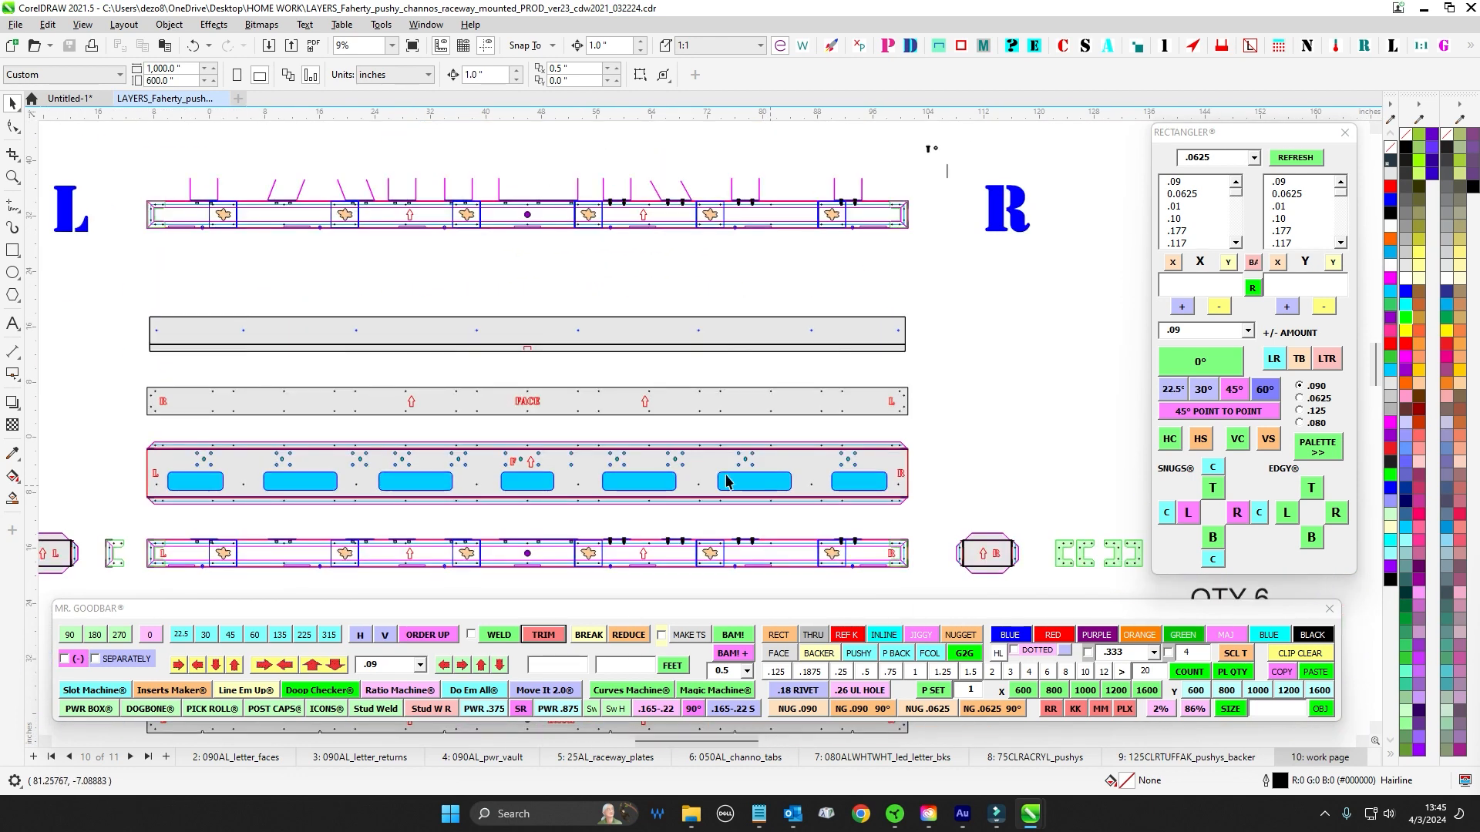
scroll(192, 444, down, 4)
drag(102, 385, 689, 600)
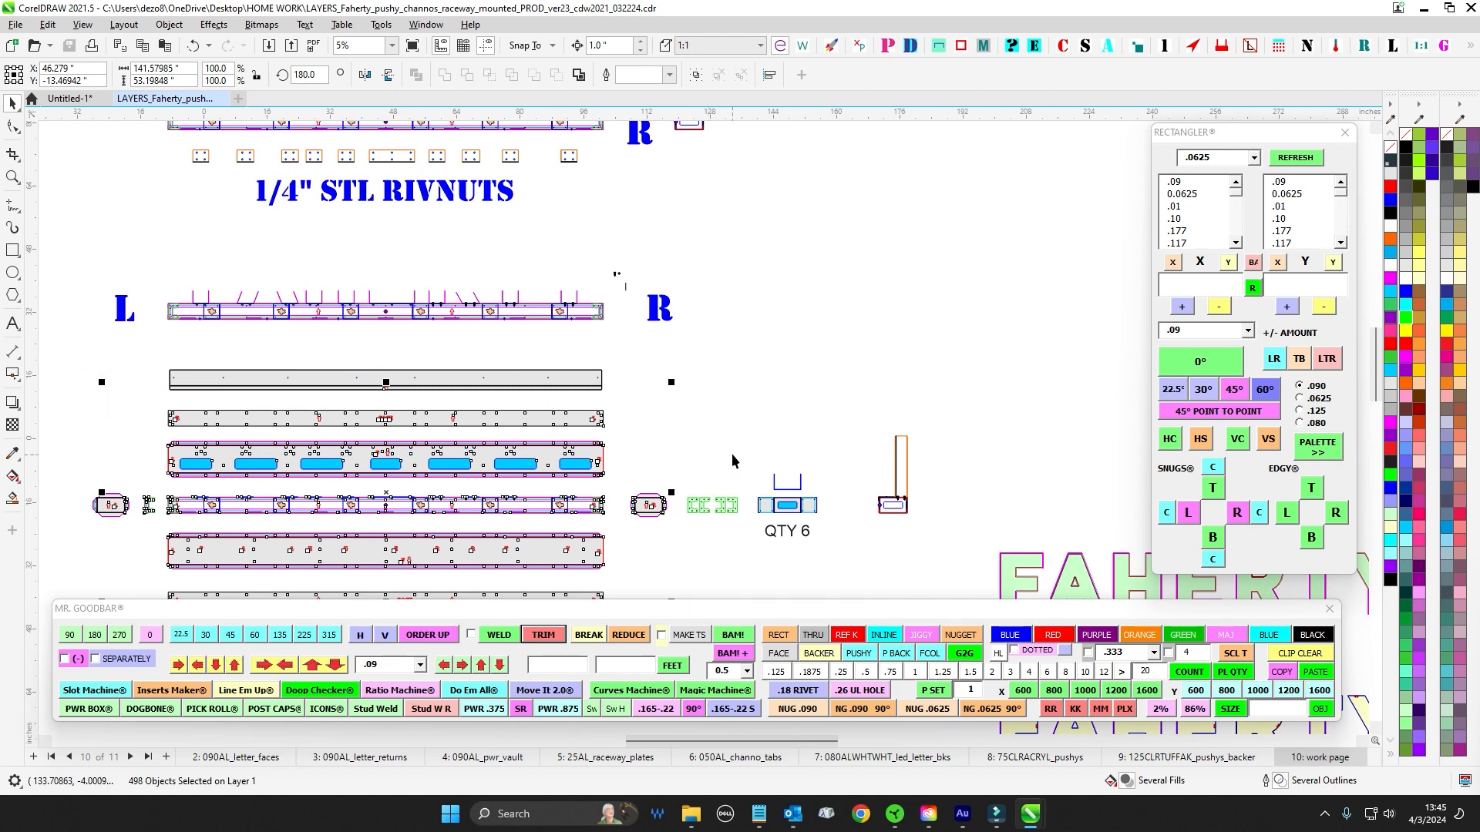
drag(735, 450, 806, 400)
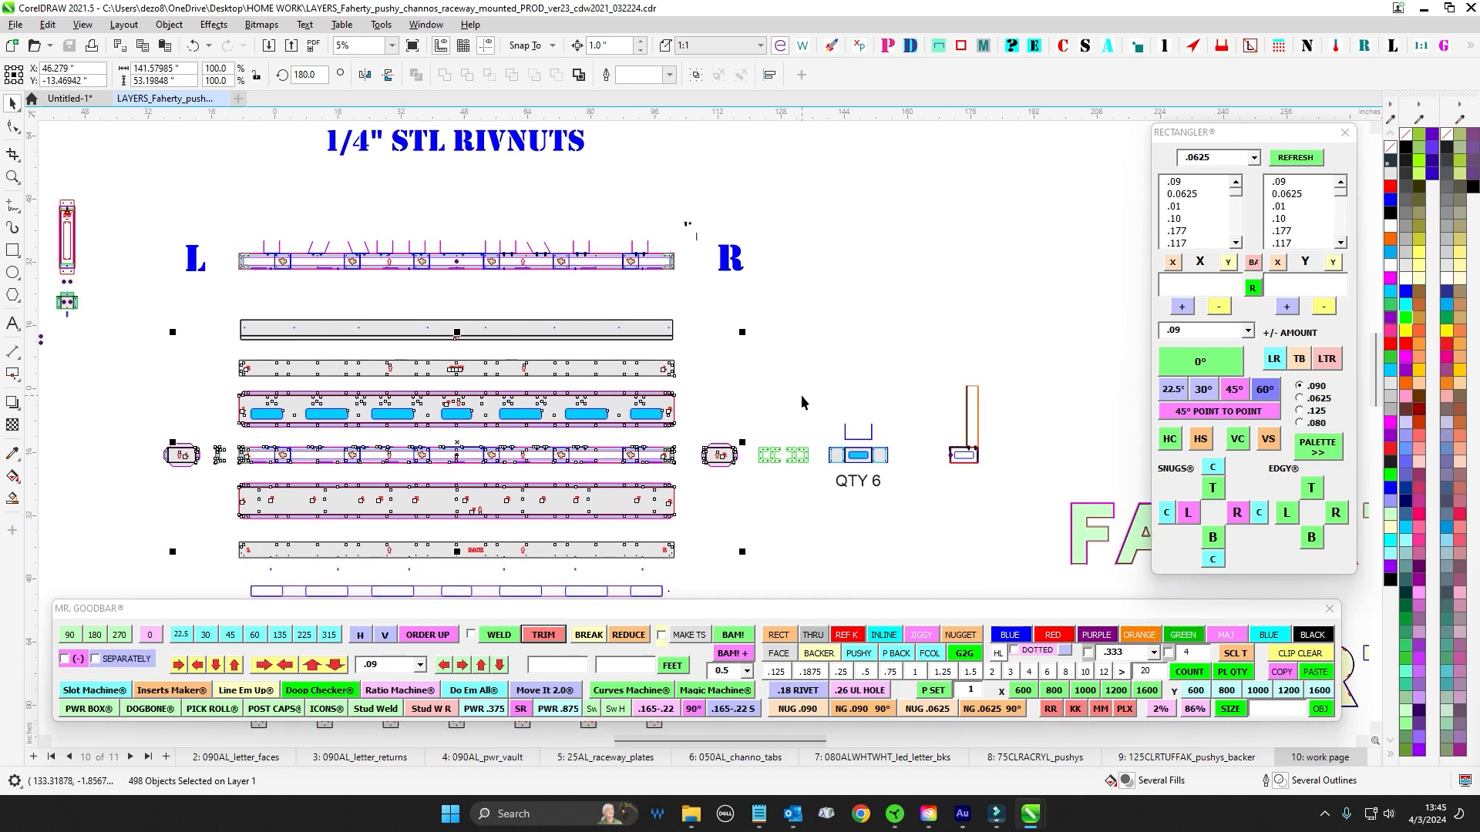
scroll(469, 356, up, 2)
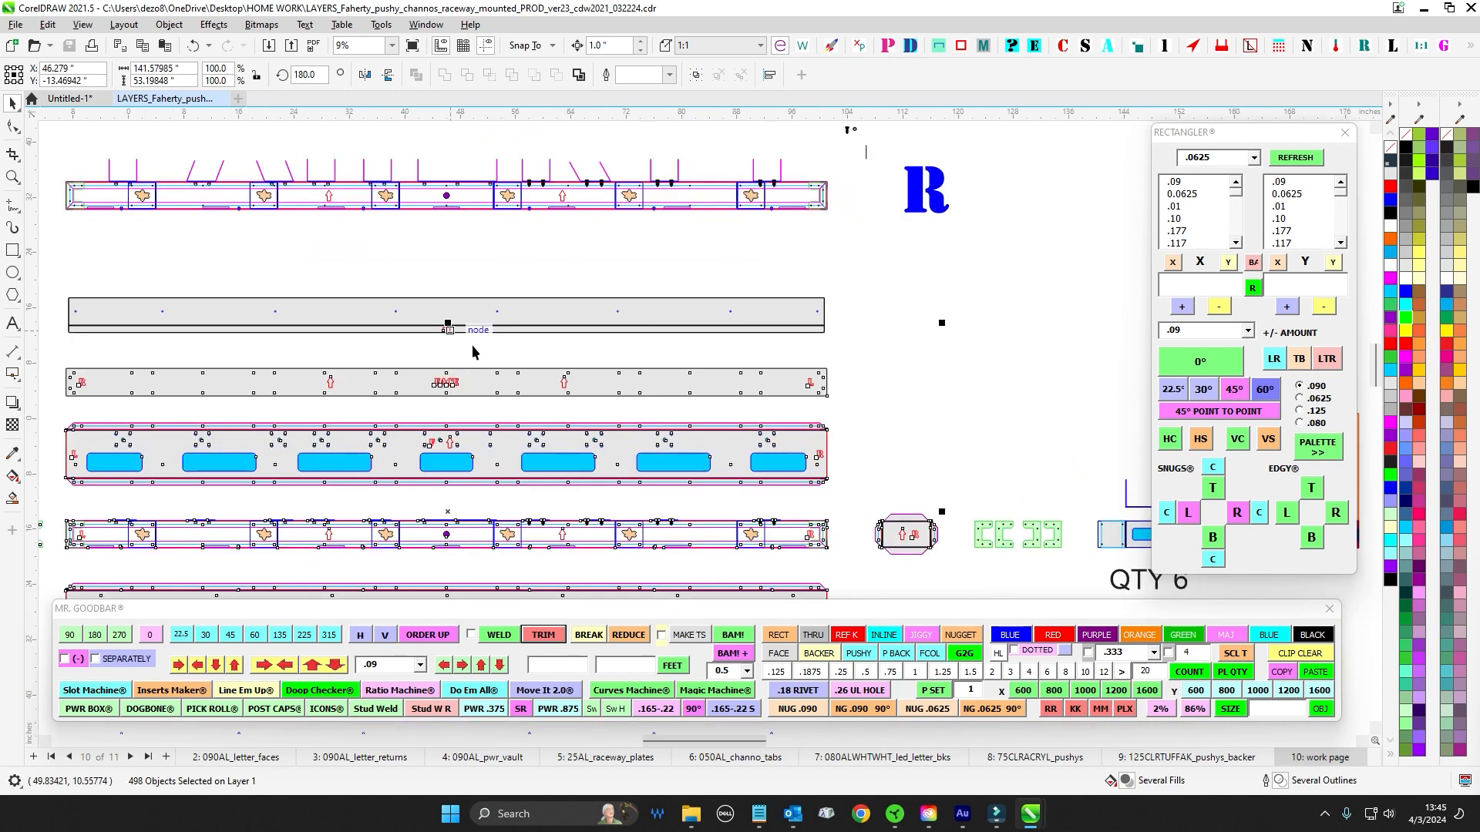
- Clear the raceway plate selection and select the group of SW box parts beside the drill drawing
scroll(473, 347, down, 2)
drag(791, 476, 851, 391)
scroll(853, 380, down, 1)
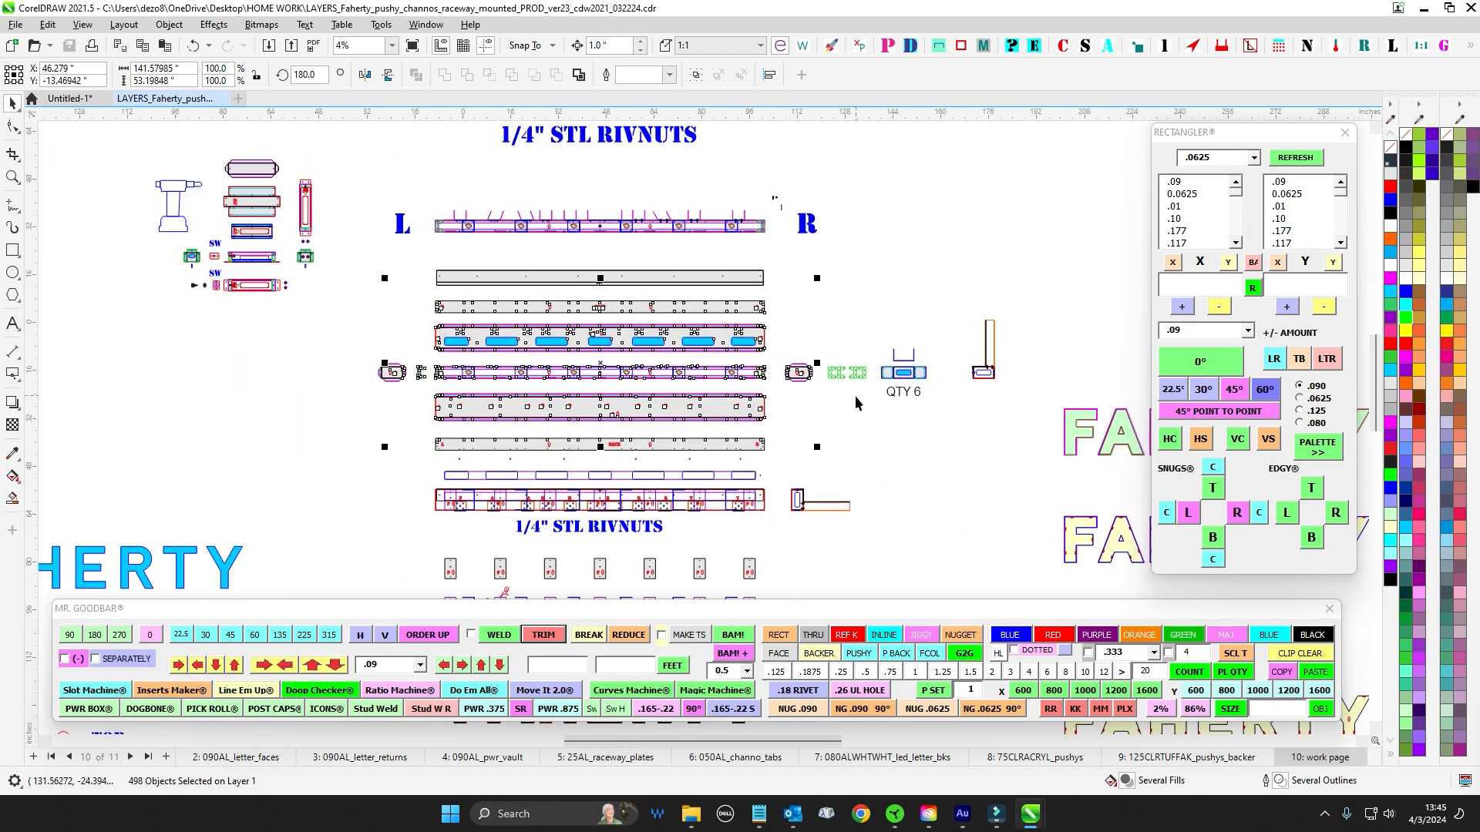
click(865, 418)
scroll(586, 408, down, 1)
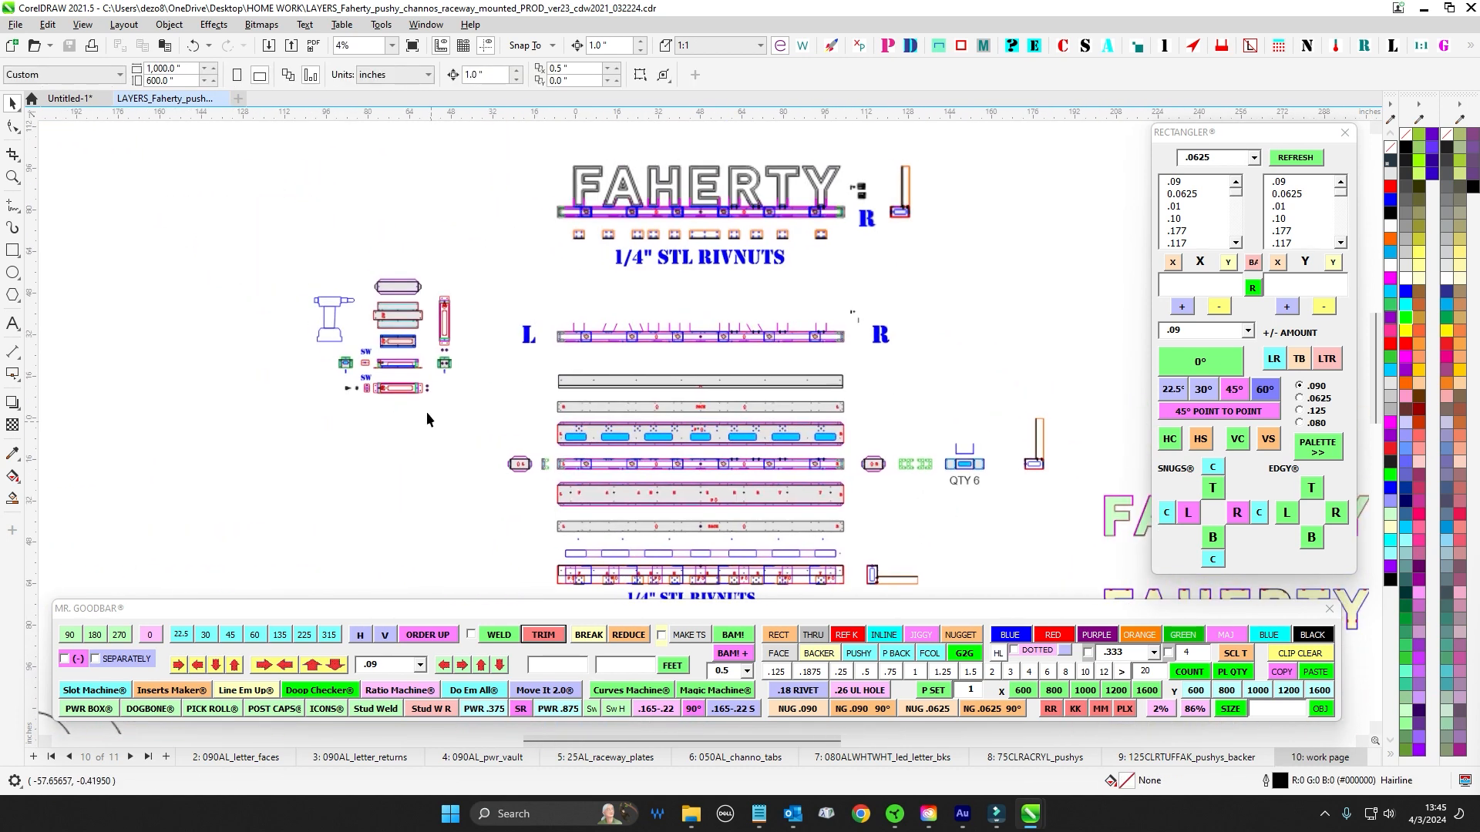
scroll(366, 322, up, 3)
drag(661, 520, 658, 516)
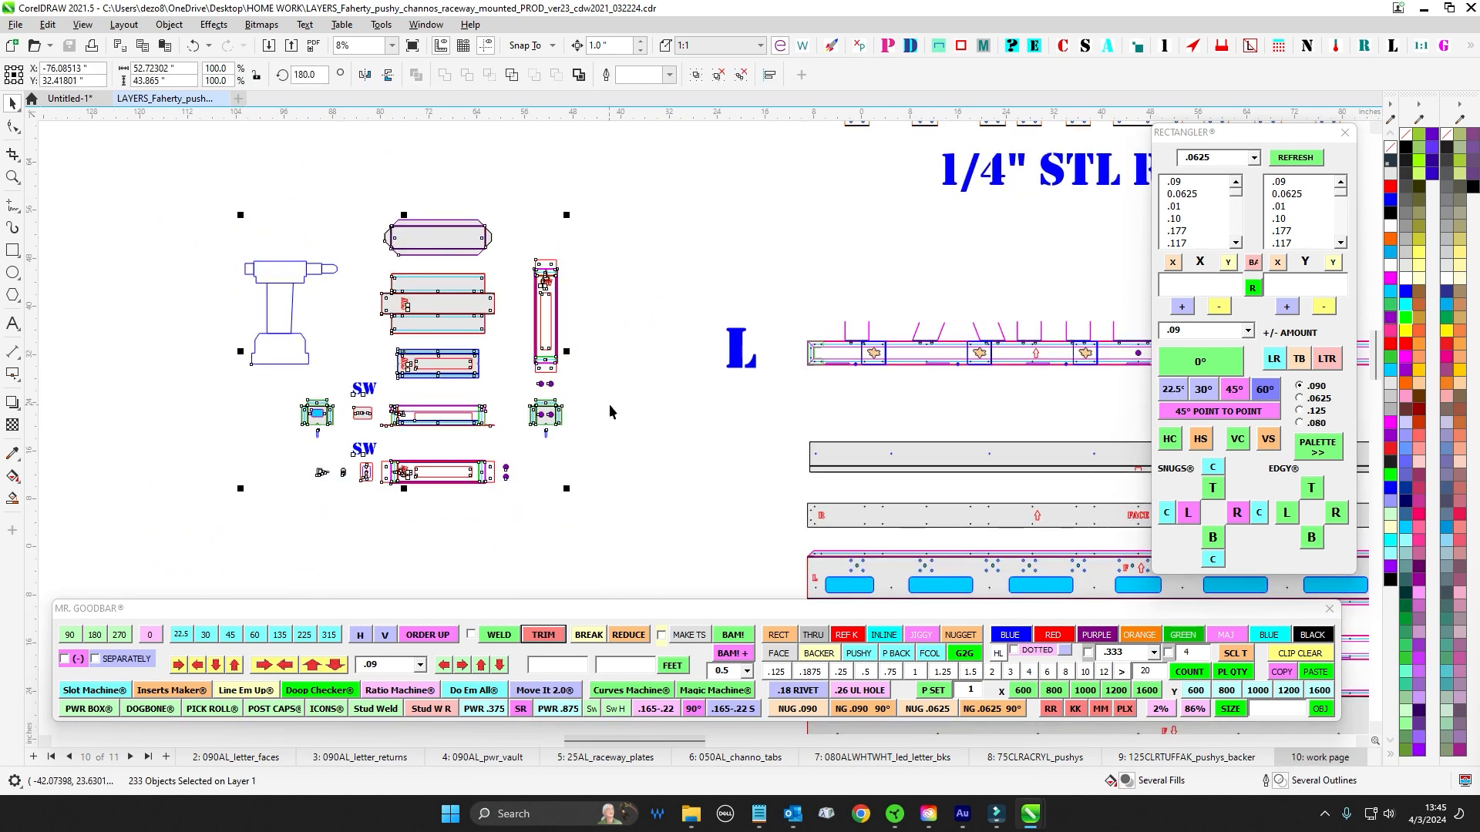
scroll(589, 425, down, 2)
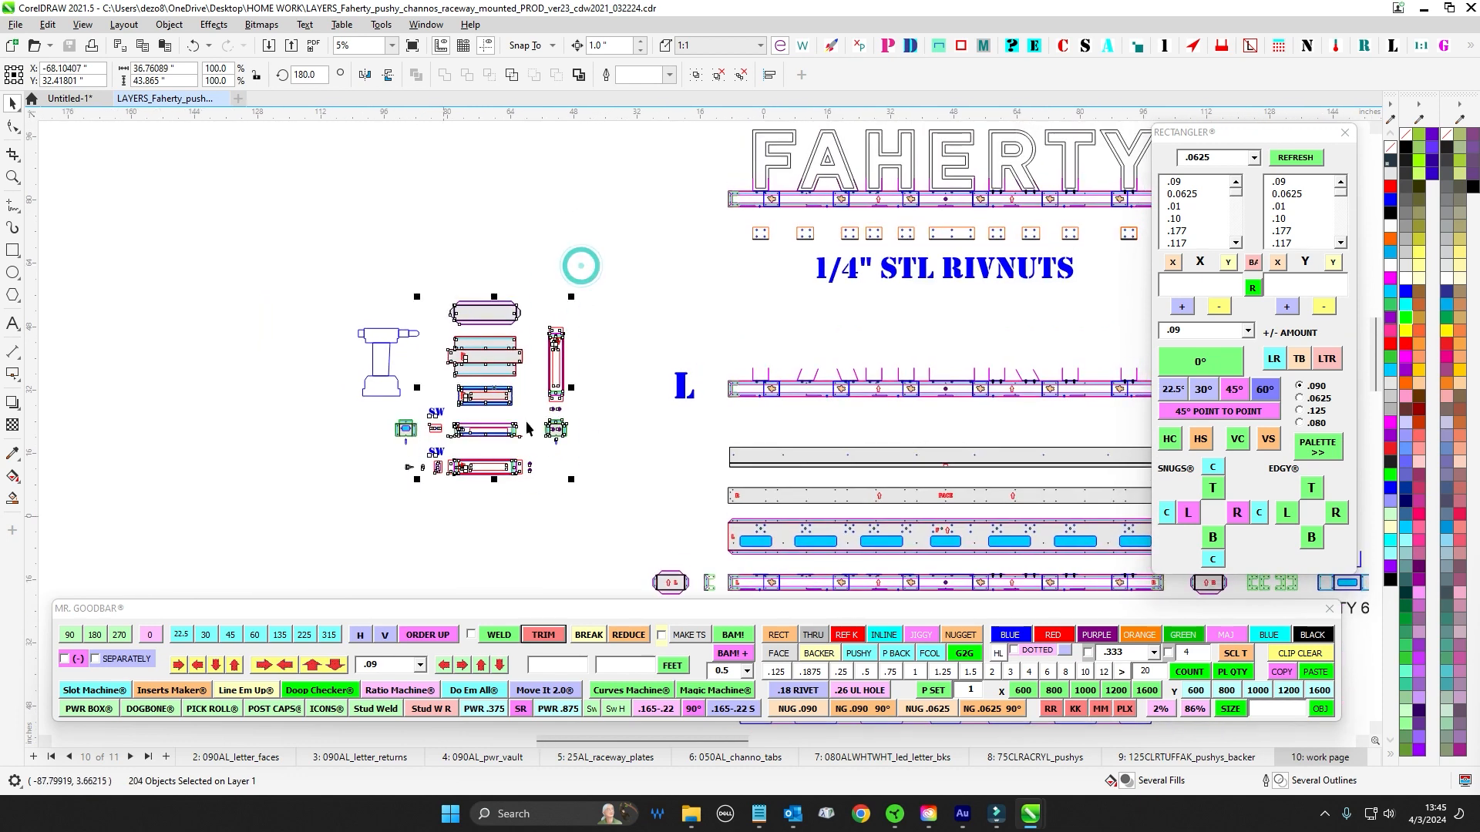
scroll(548, 219, up, 2)
scroll(508, 370, down, 2)
scroll(532, 389, up, 2)
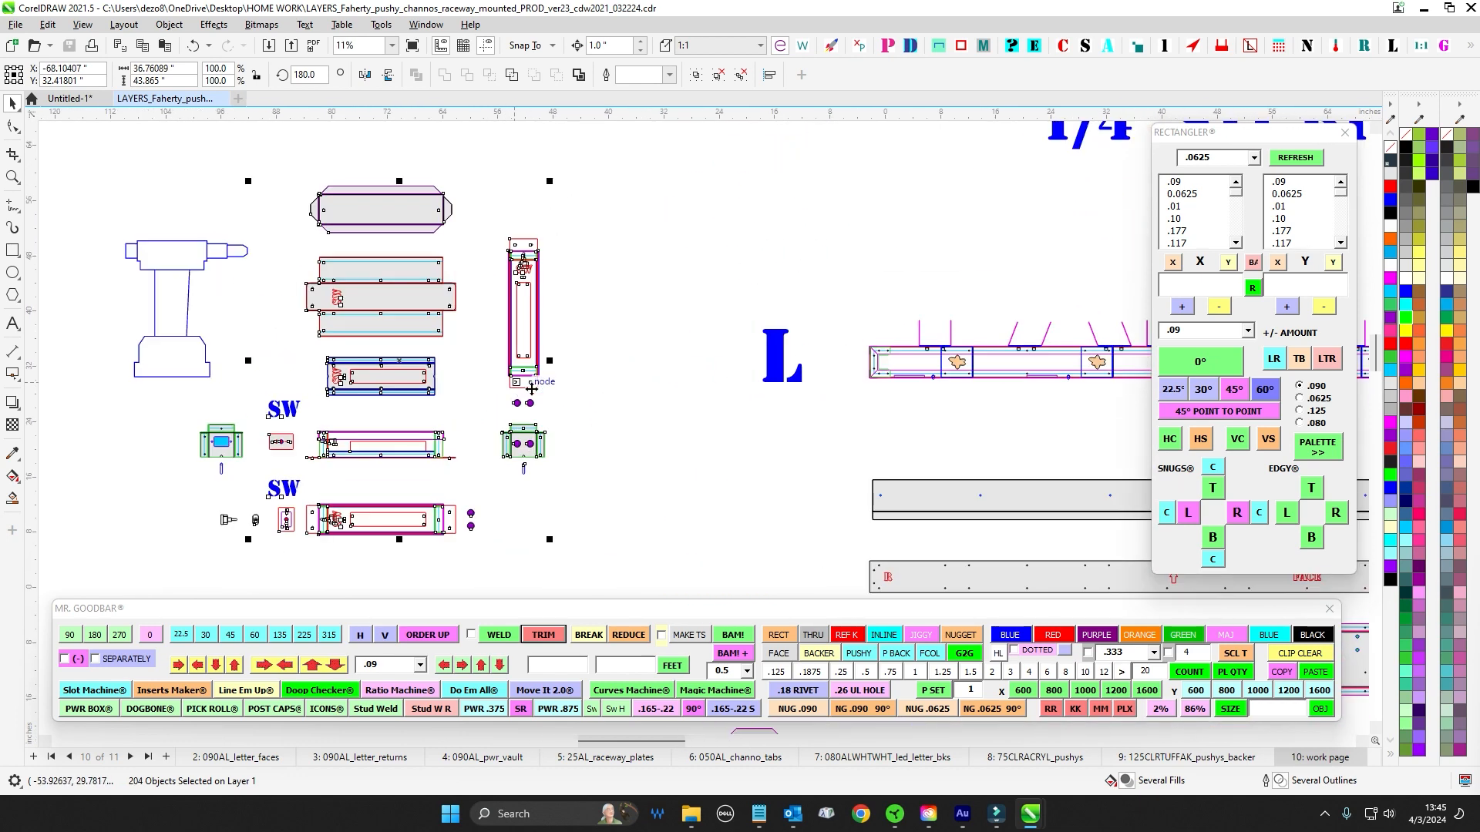
- Clear the SW box selection and select the first purple power hole on the small green-edged end view
click(561, 403)
scroll(521, 473, up, 3)
click(508, 400)
scroll(632, 453, down, 2)
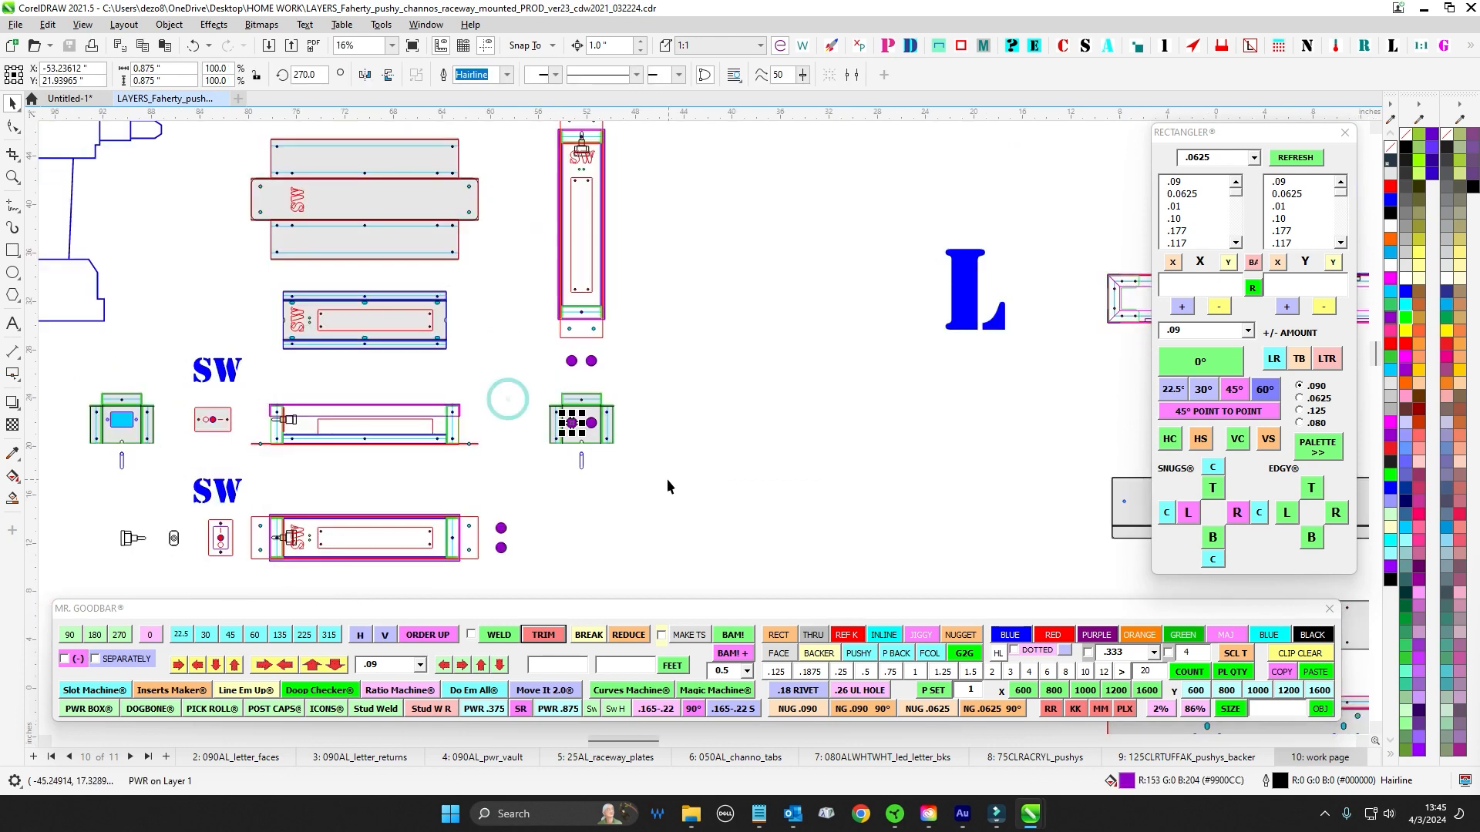
- Draw a rectangle about 15.72 by 6.82 inches between the green backer and the letter face, below the upper tab in the caulk ledge section
scroll(671, 474, down, 3)
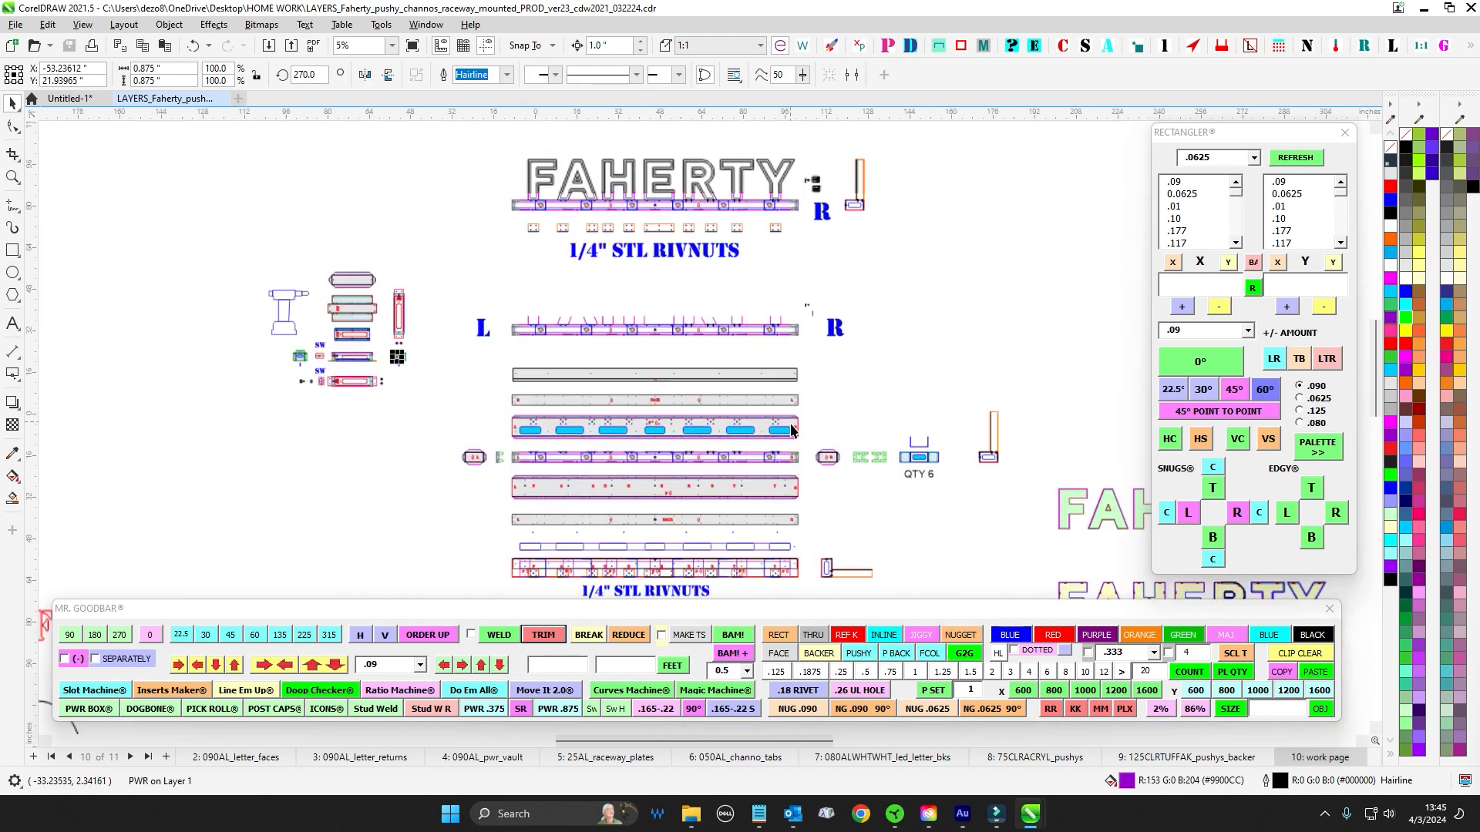
drag(885, 513, 528, 383)
drag(750, 547, 524, 461)
scroll(524, 461, down, 1)
scroll(643, 424, up, 1)
drag(802, 489, 547, 333)
drag(931, 339, 709, 371)
scroll(710, 372, up, 1)
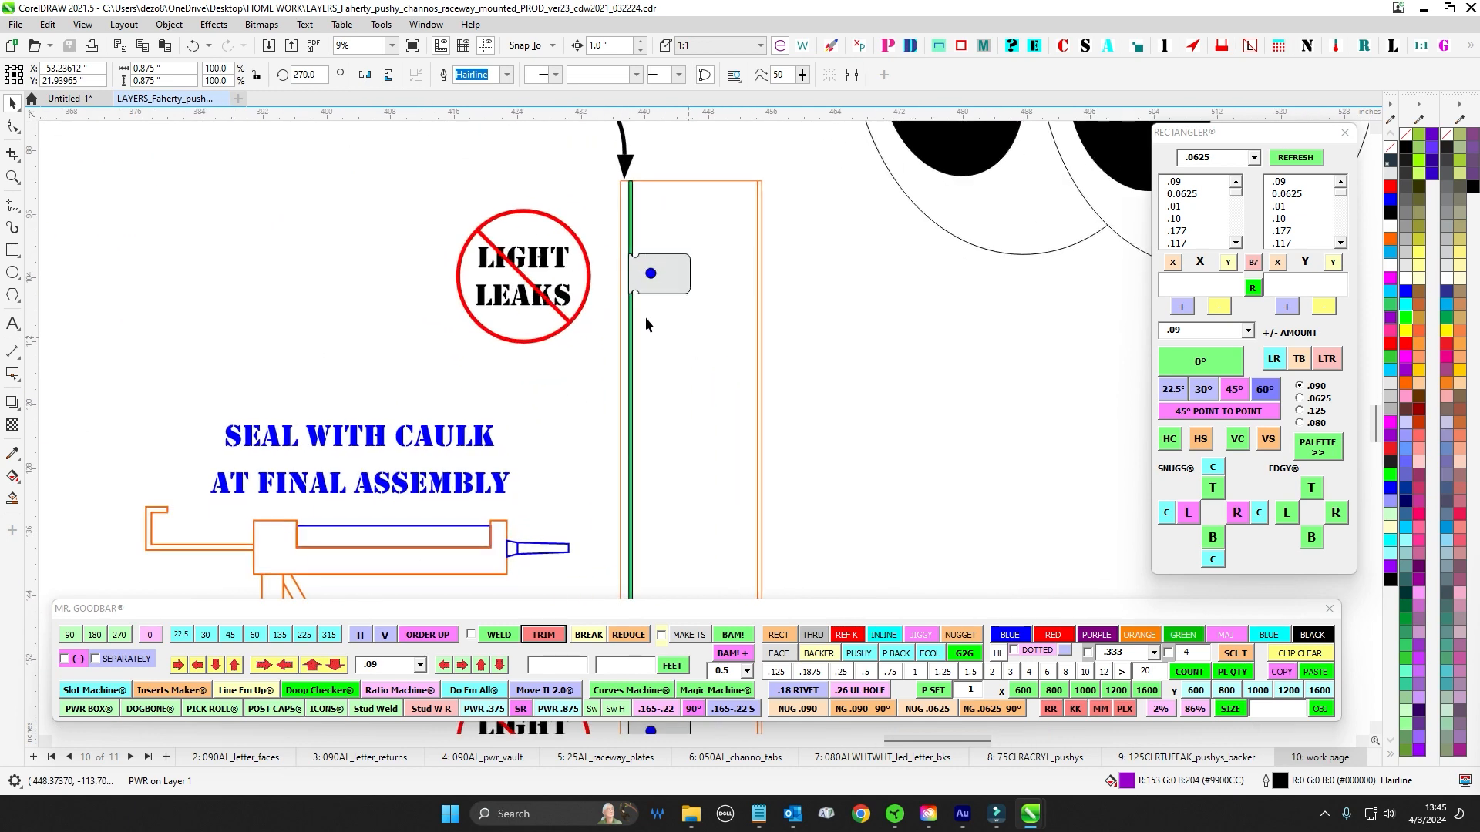
click(11, 251)
scroll(640, 324, up, 1)
drag(619, 318, 799, 400)
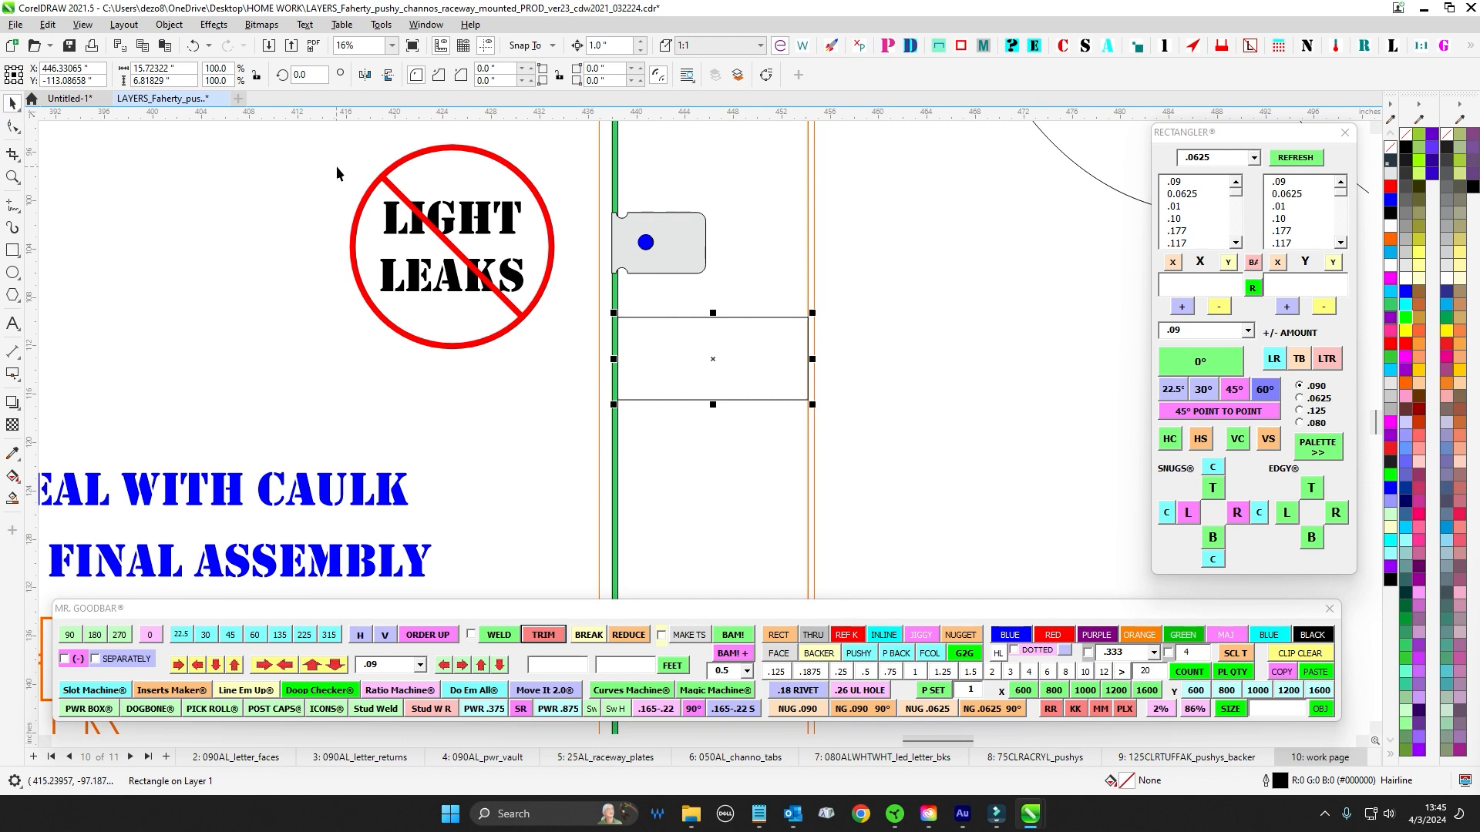
- Draw a rectangle about 1.92 by 2.73 inches under the green backer in the end view of the raceway with its mounted letter
scroll(922, 506, down, 5)
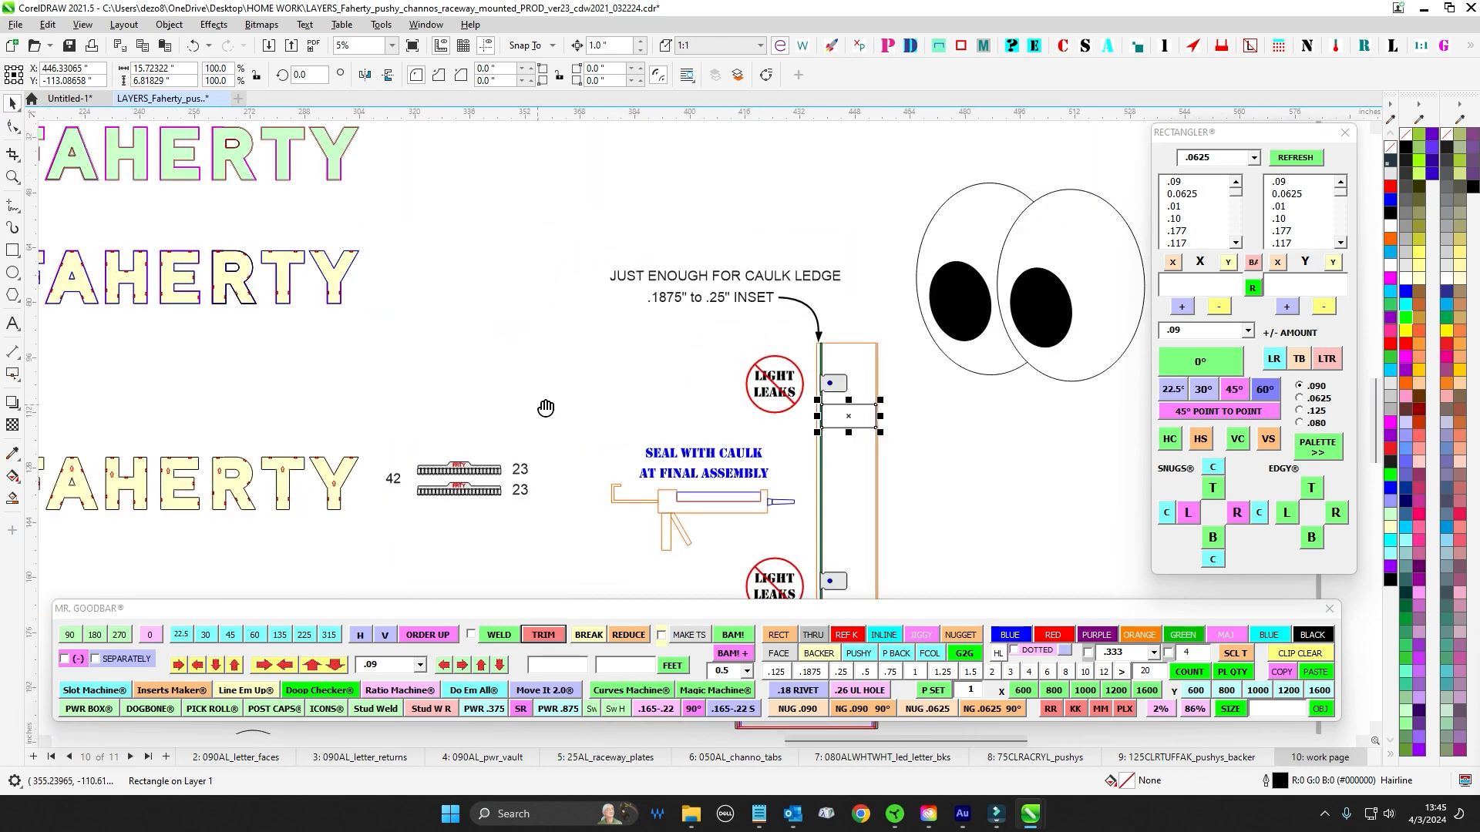
drag(826, 448, 1126, 366)
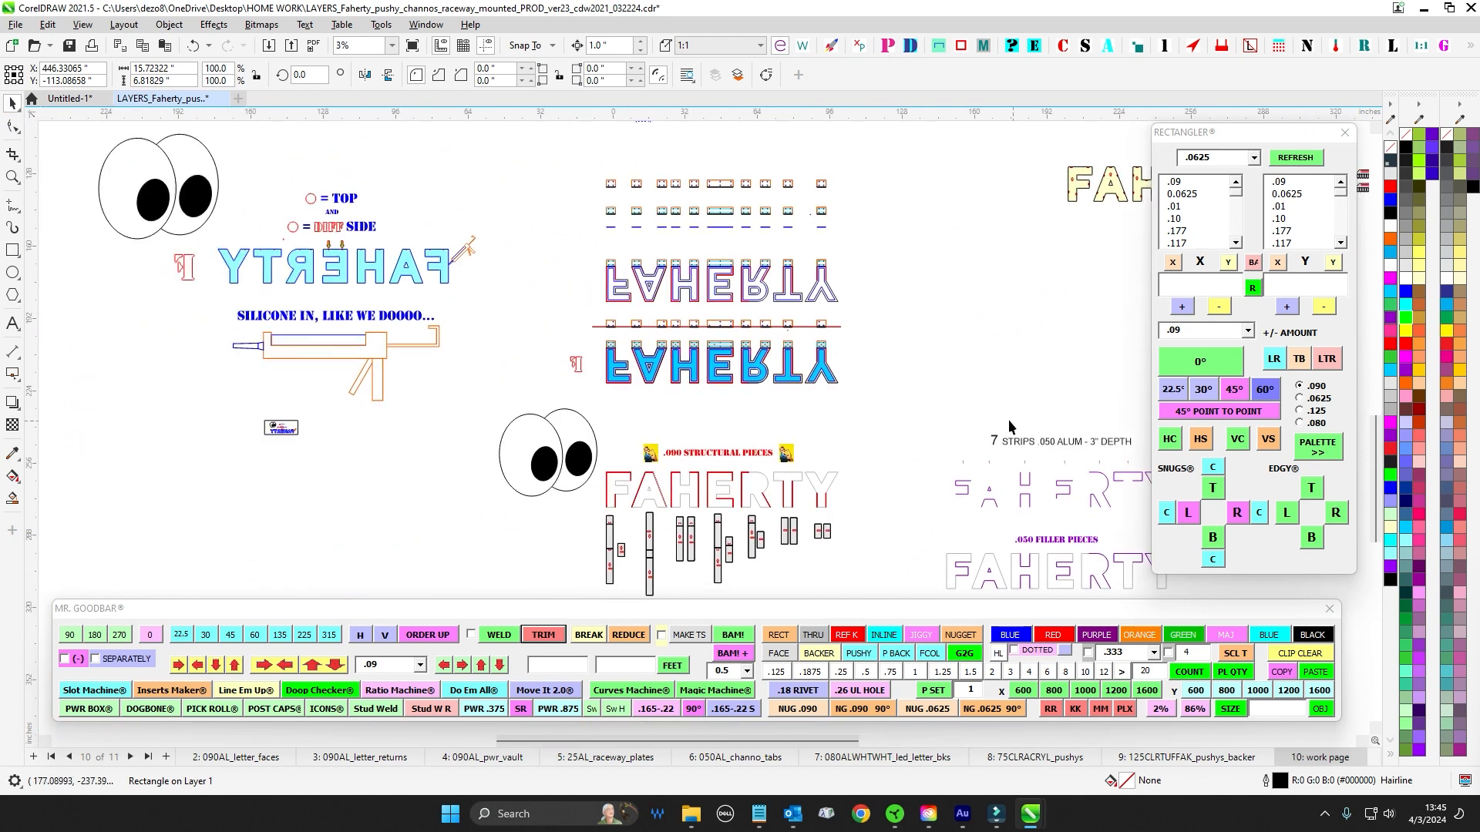
drag(1009, 420, 603, 299)
drag(526, 234, 589, 622)
drag(578, 311, 627, 502)
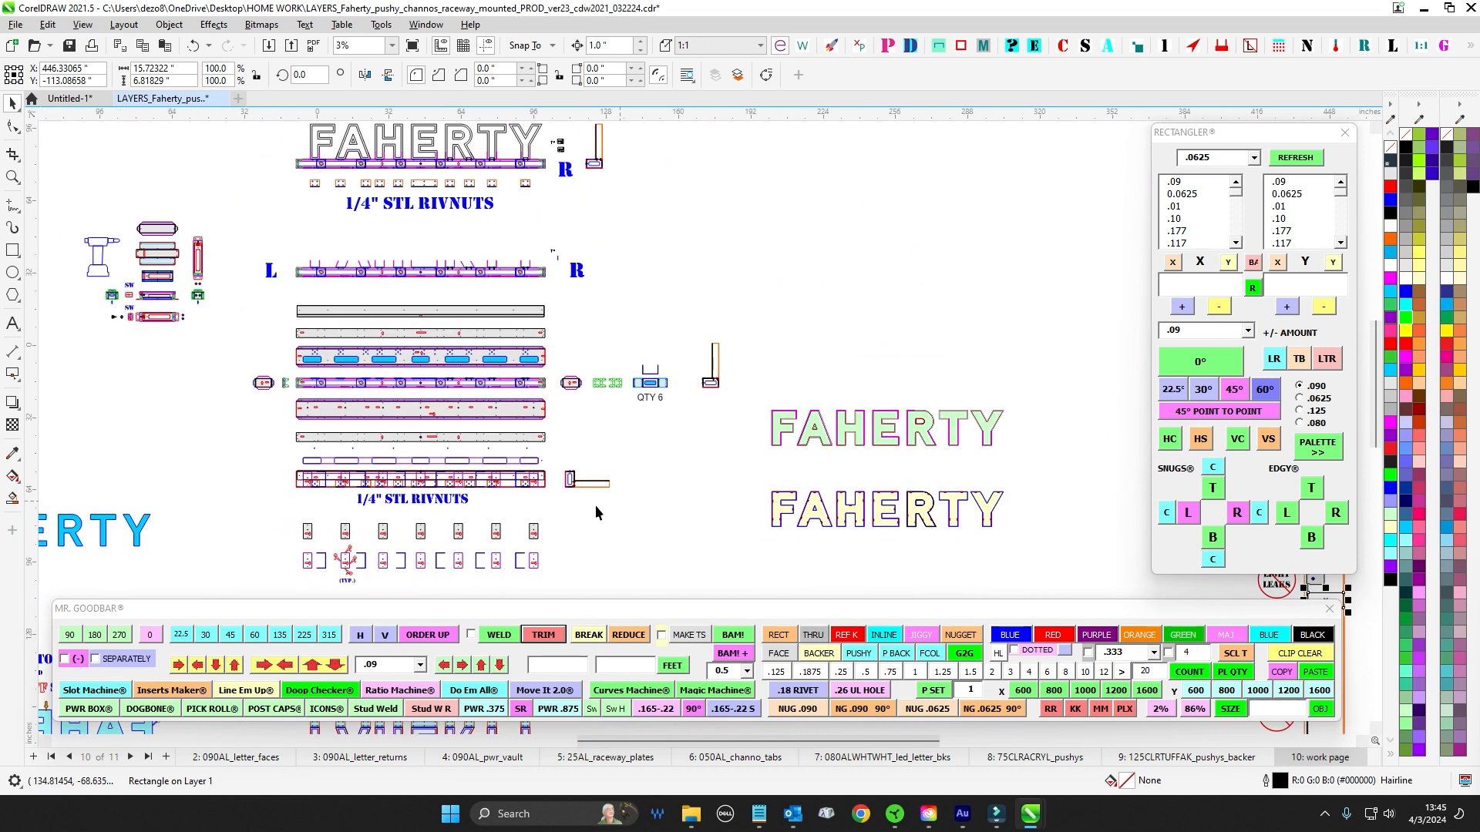
scroll(593, 481, up, 4)
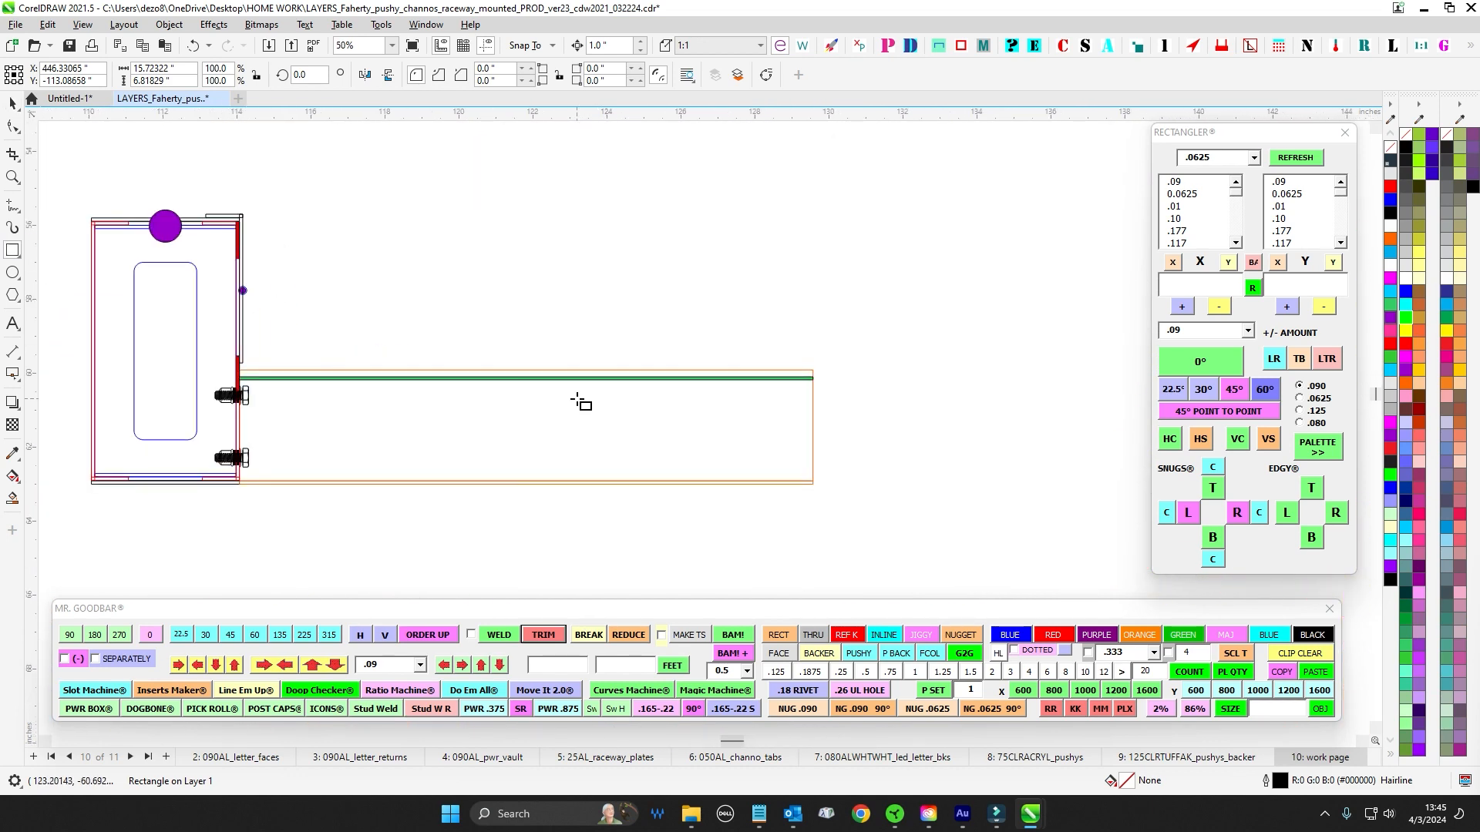
drag(524, 380, 599, 483)
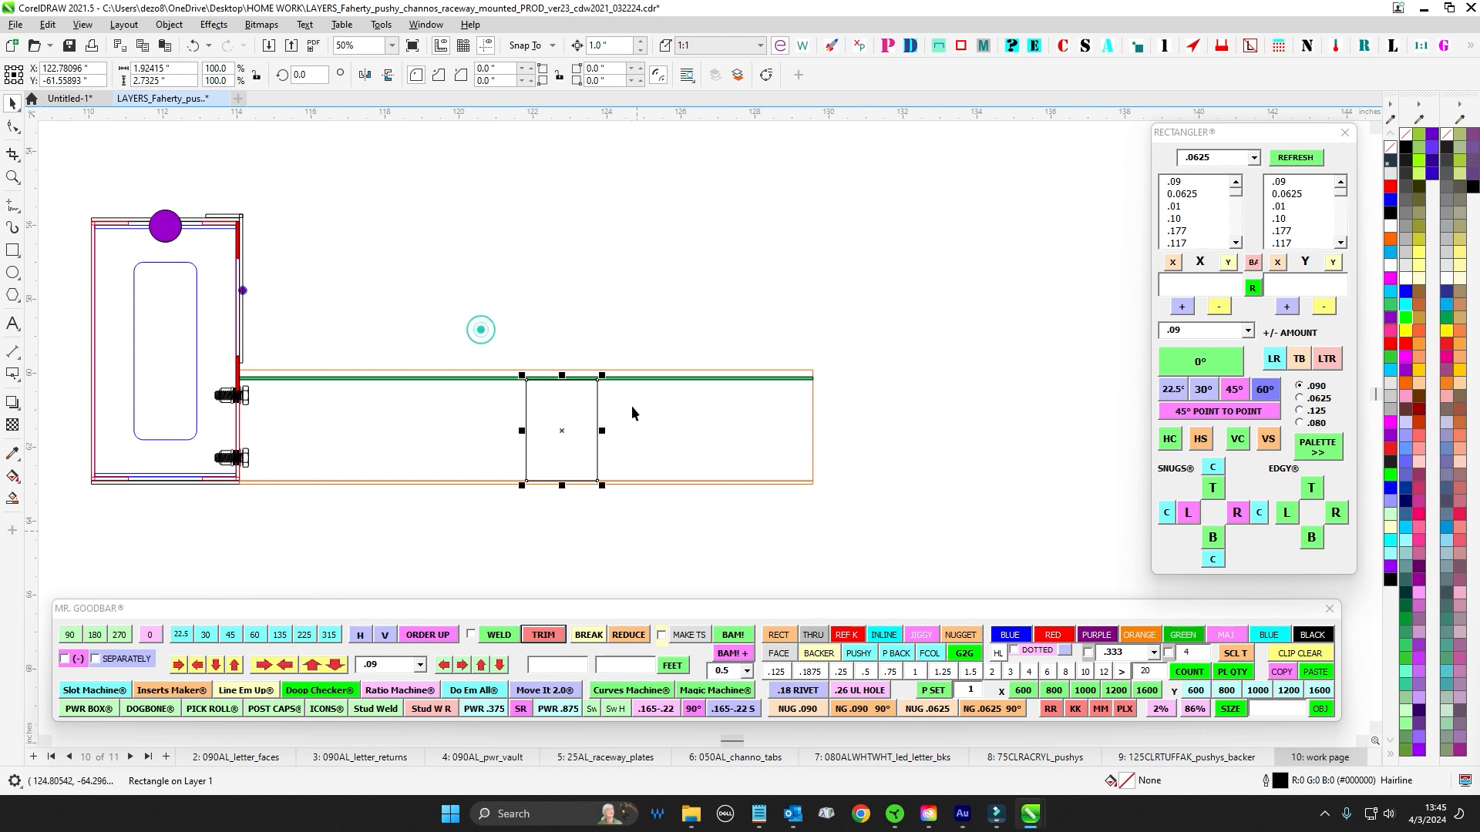
- Examine how the new rectangle fits between the green backer and letter face in the raceway end view
scroll(631, 406, up, 2)
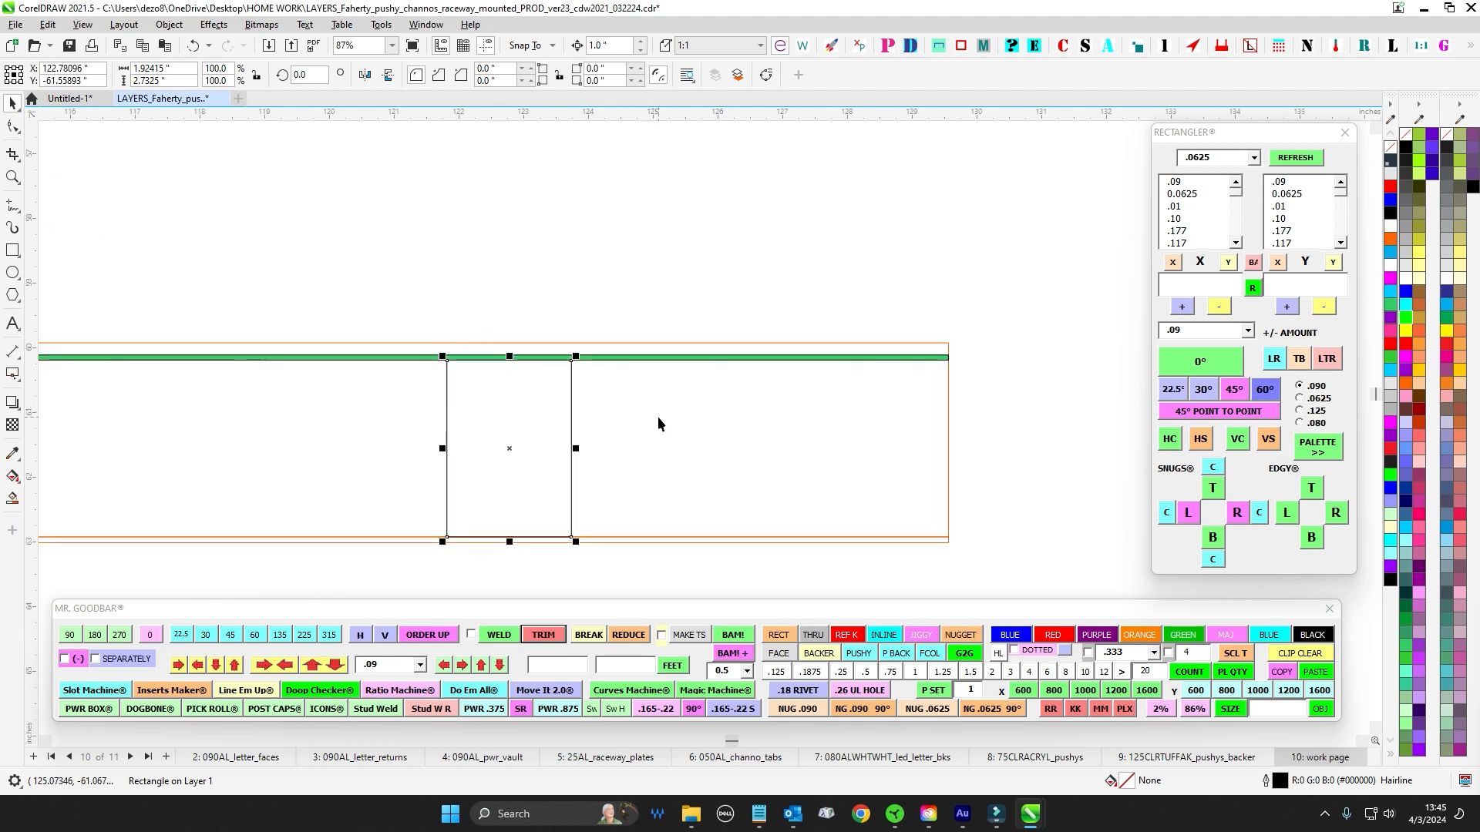
scroll(658, 424, up, 2)
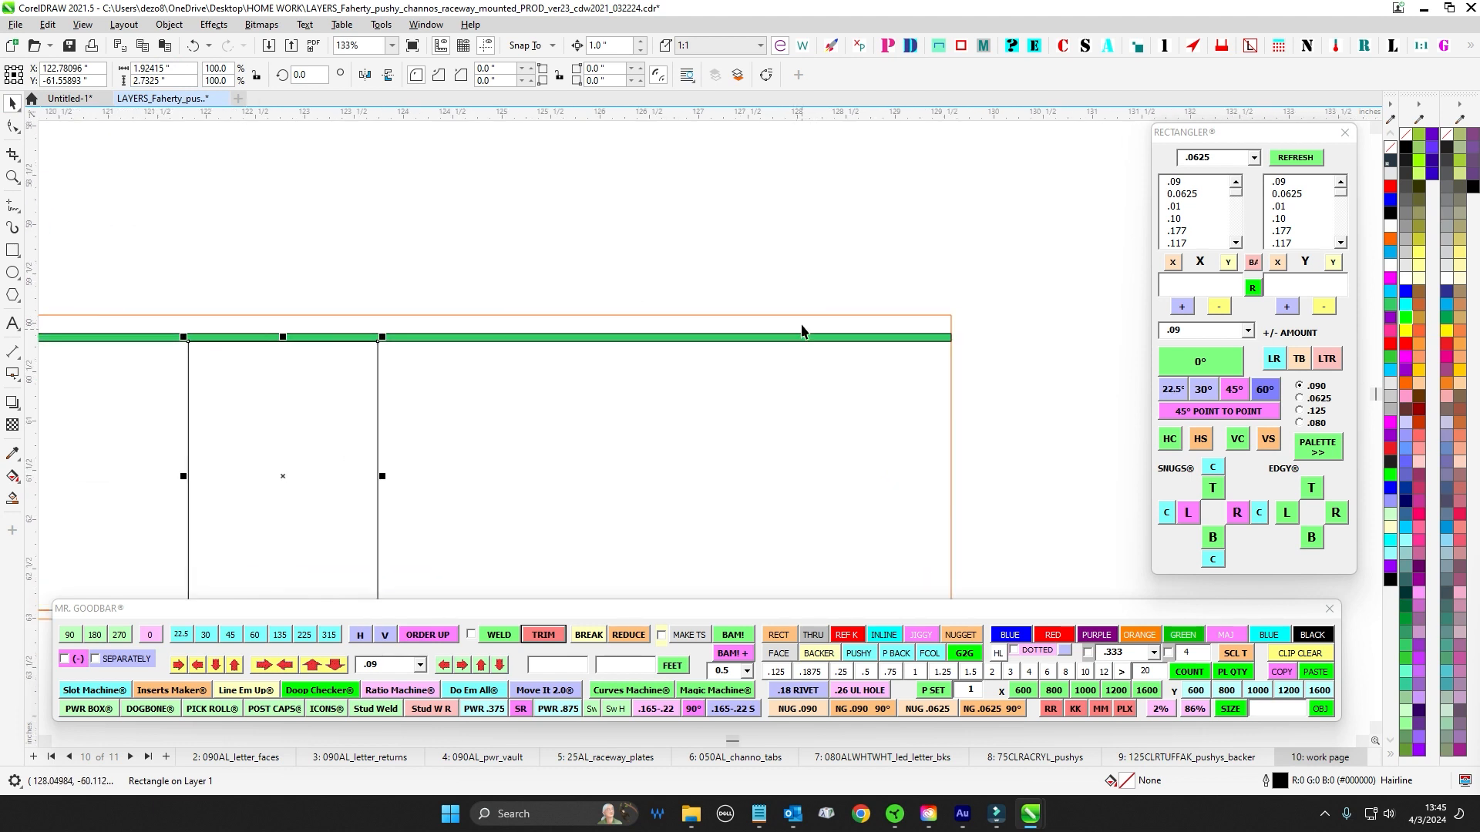
scroll(801, 332, down, 2)
scroll(683, 475, down, 3)
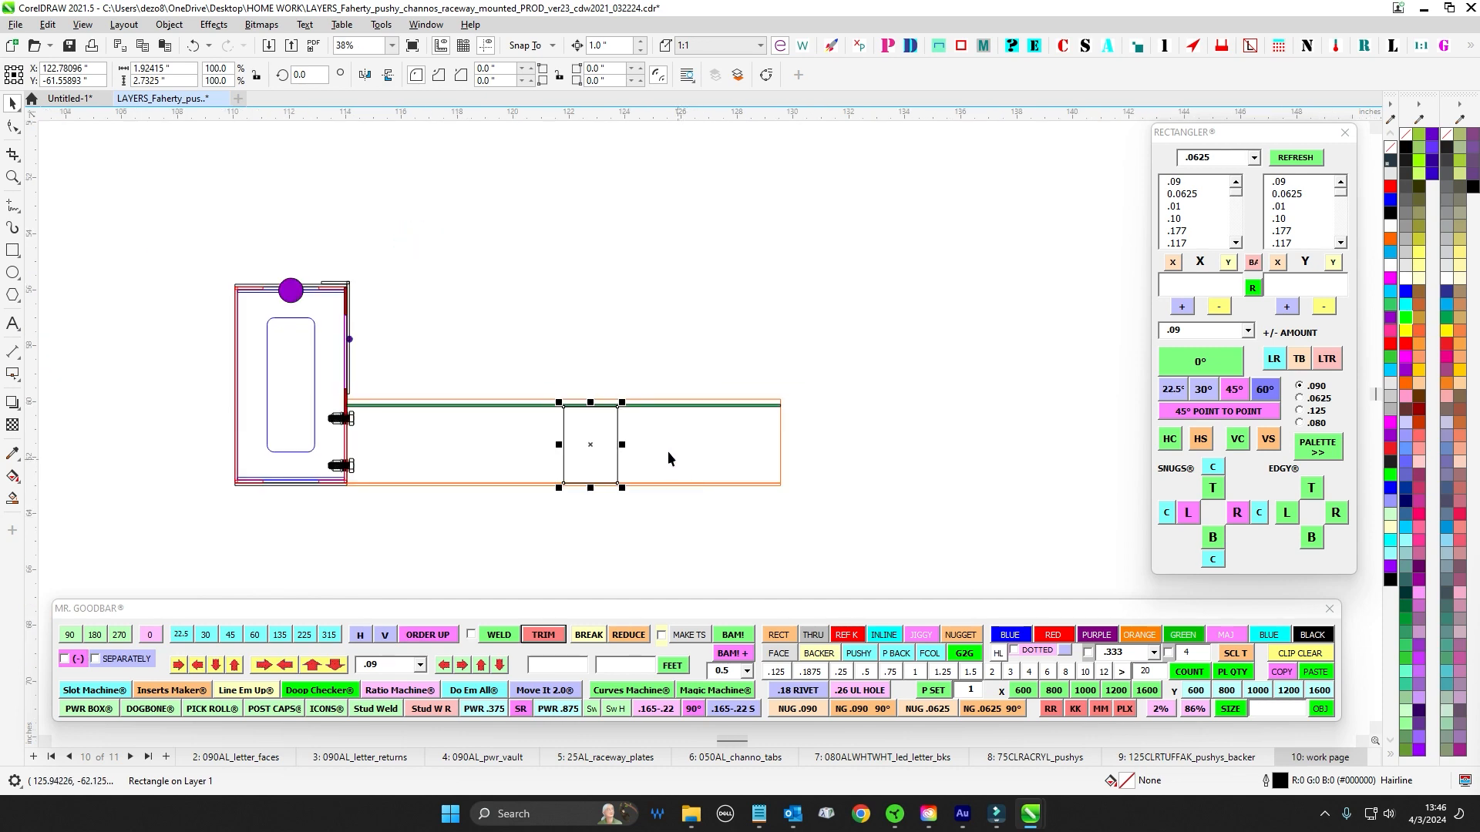
scroll(910, 451, down, 7)
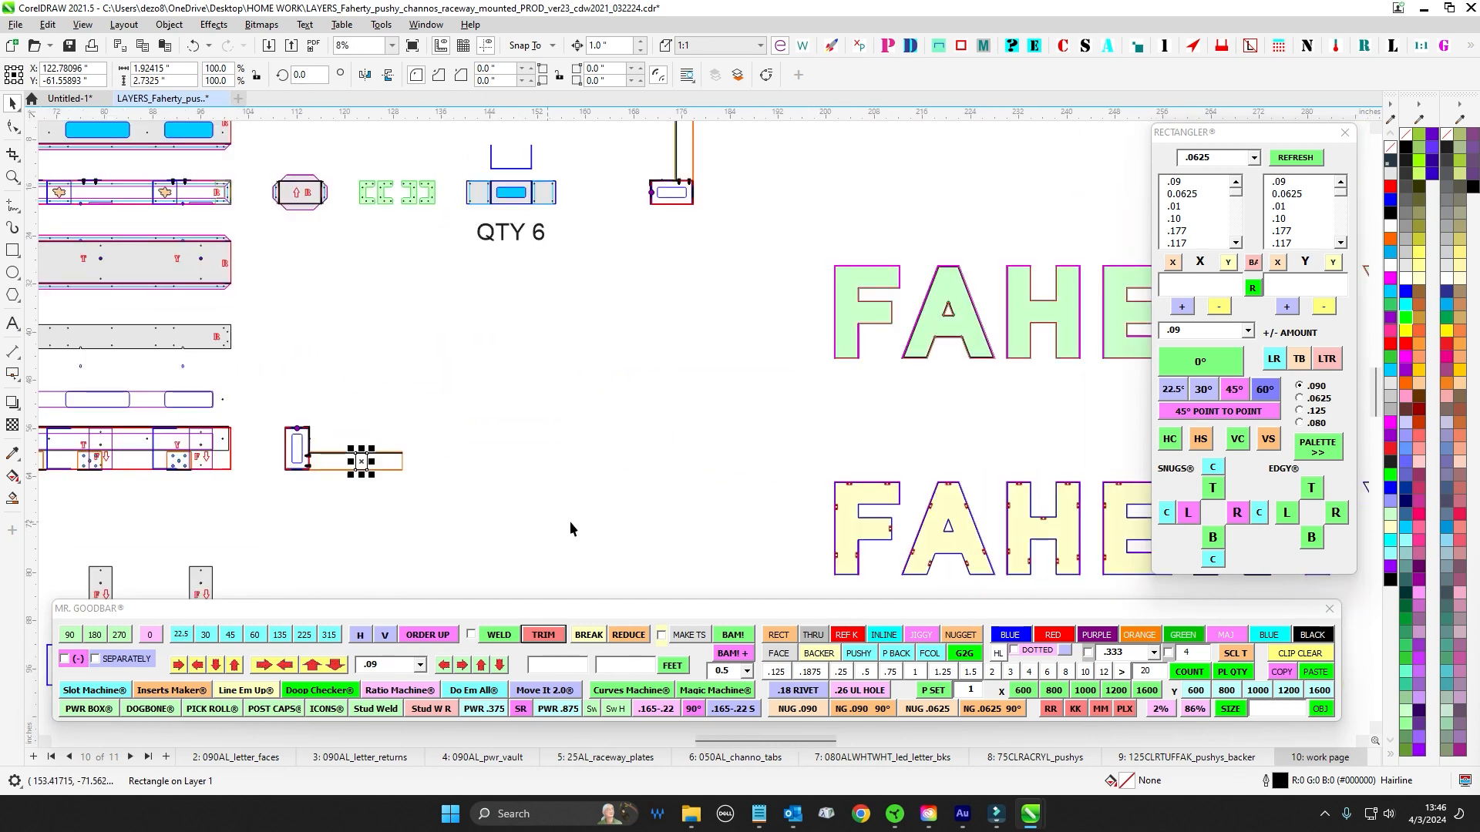
- Review the edge marks on the cream FAHERTY letters and the .1875" to .25" caulk ledge inset note
scroll(638, 476, up, 5)
scroll(636, 420, down, 7)
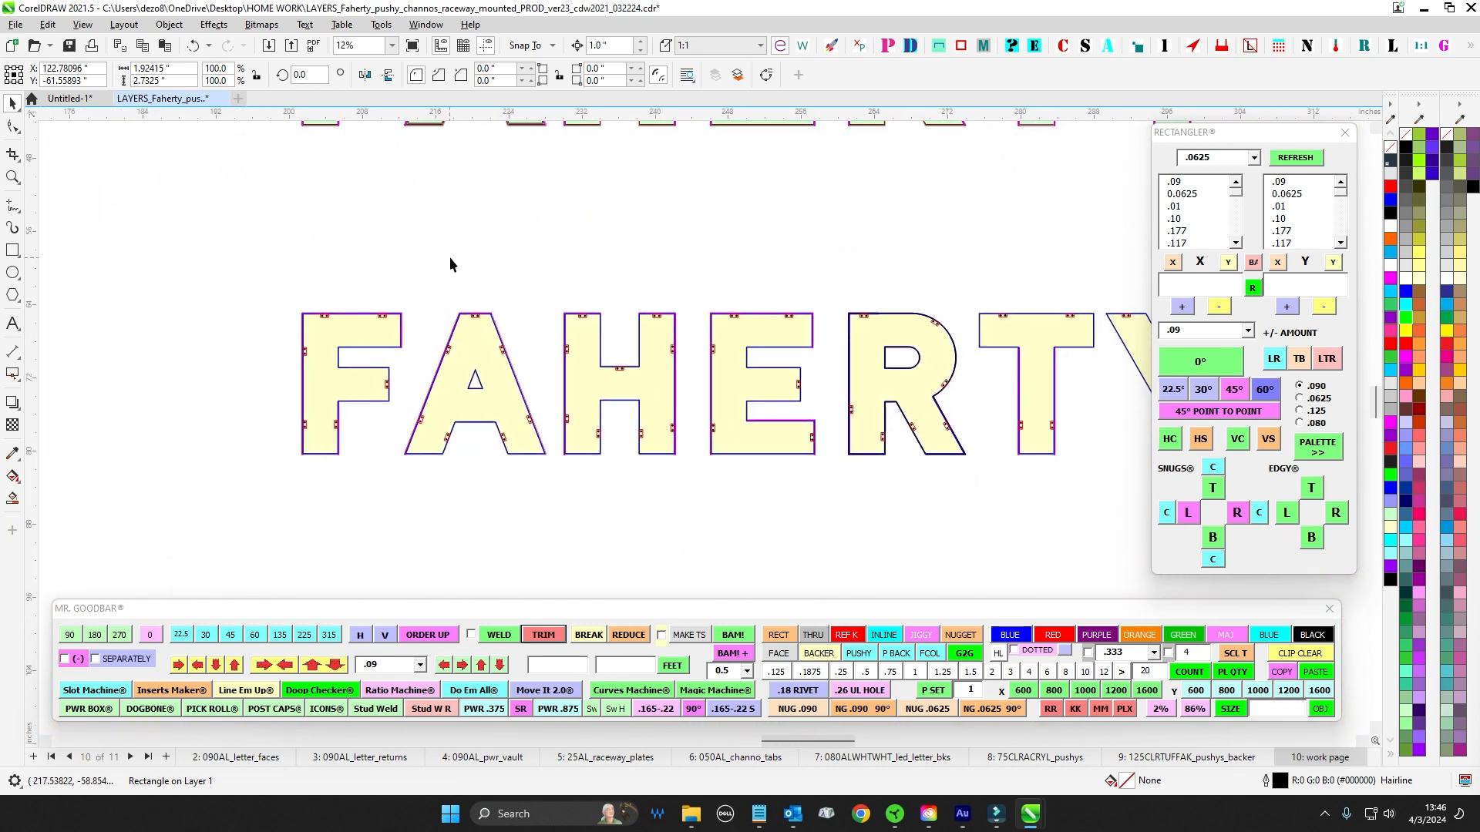
drag(583, 380, 416, 380)
scroll(1026, 347, up, 2)
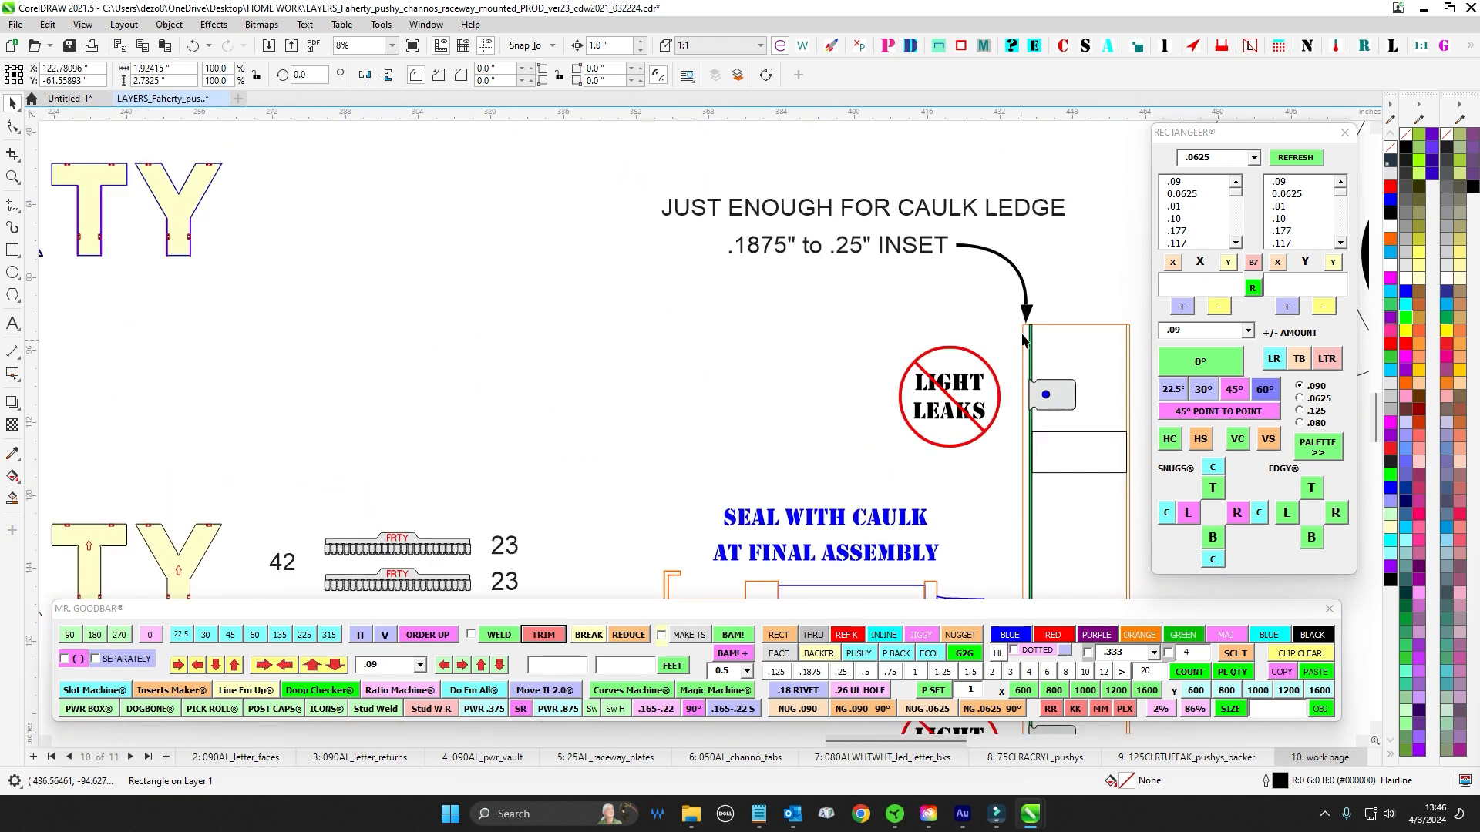
scroll(724, 353, down, 2)
drag(639, 400, 839, 323)
scroll(1107, 376, up, 2)
scroll(886, 374, down, 2)
- Examine the mirrored cyan FAHERTY letters with their TOP and DIFF SIDE hole legend, green arrows and silicone note
mouse_move(659, 471)
mouse_down()
mouse_move(696, 489)
mouse_move(1013, 307)
mouse_up()
drag(671, 389, 836, 268)
drag(327, 314, 566, 508)
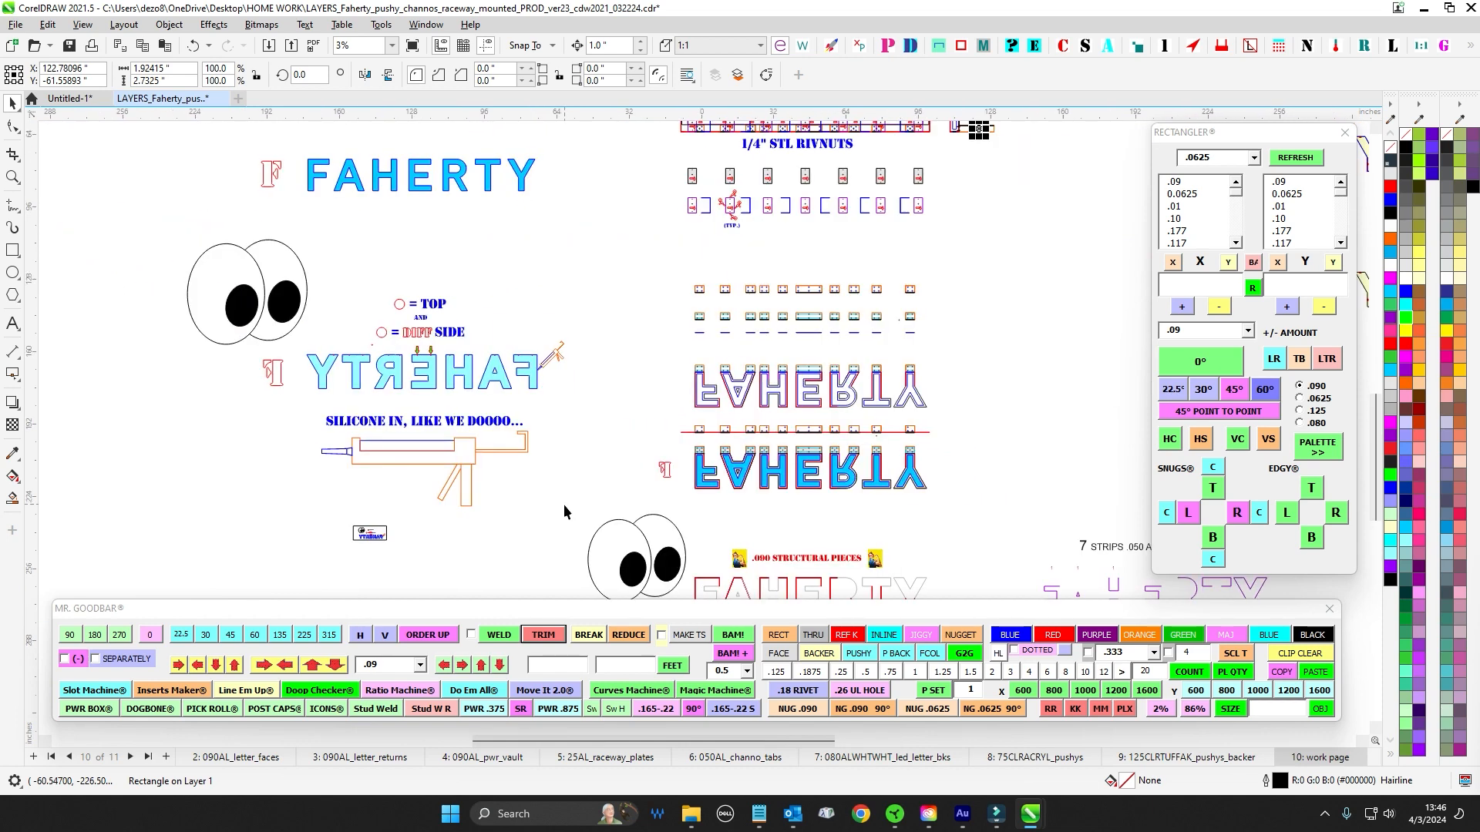
scroll(331, 413, up, 3)
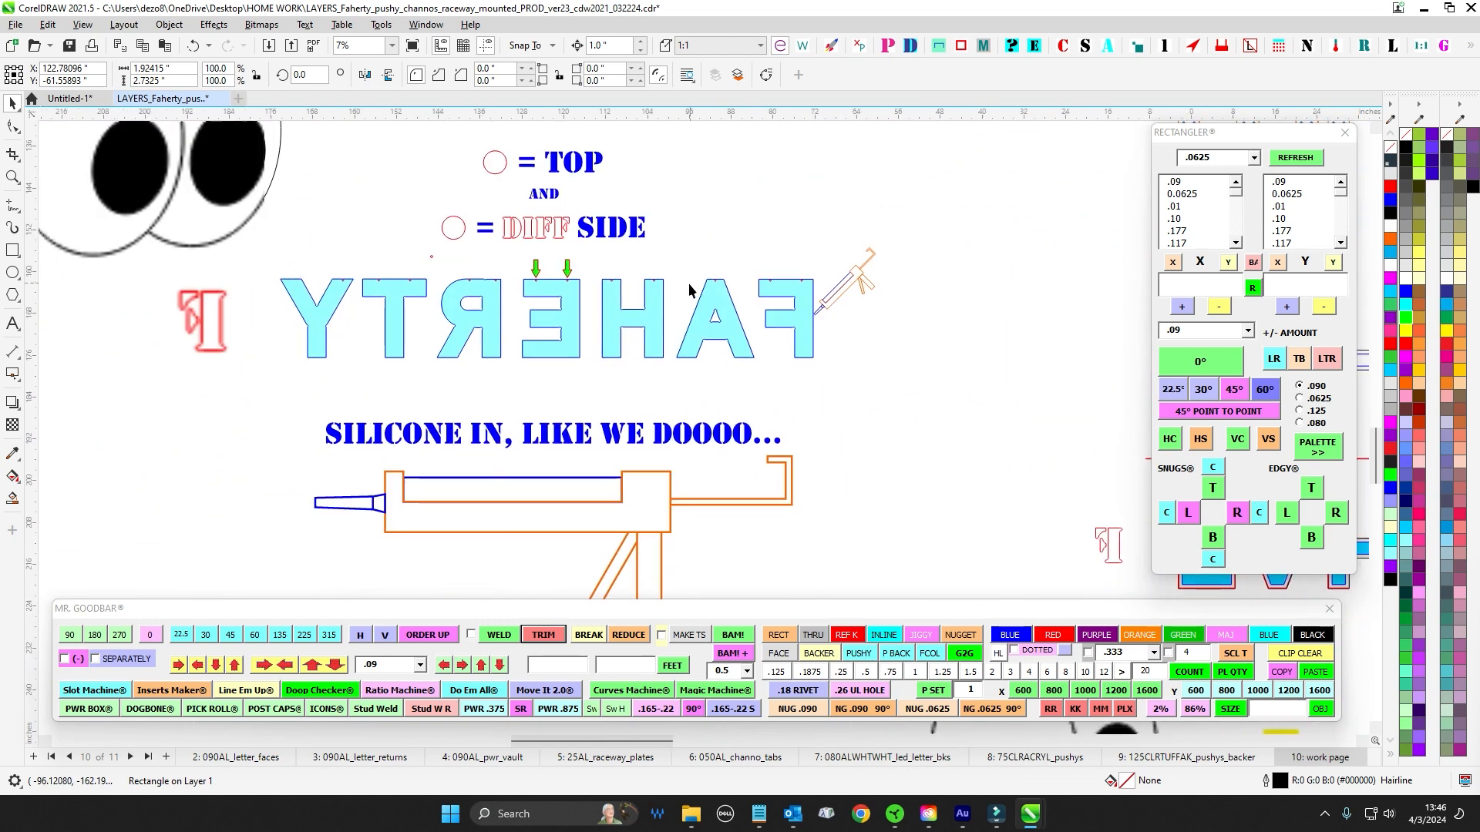
scroll(472, 279, down, 1)
drag(470, 265, 447, 593)
scroll(321, 318, up, 1)
drag(678, 456, 620, 153)
scroll(542, 468, up, 1)
scroll(542, 467, up, 2)
scroll(636, 360, down, 3)
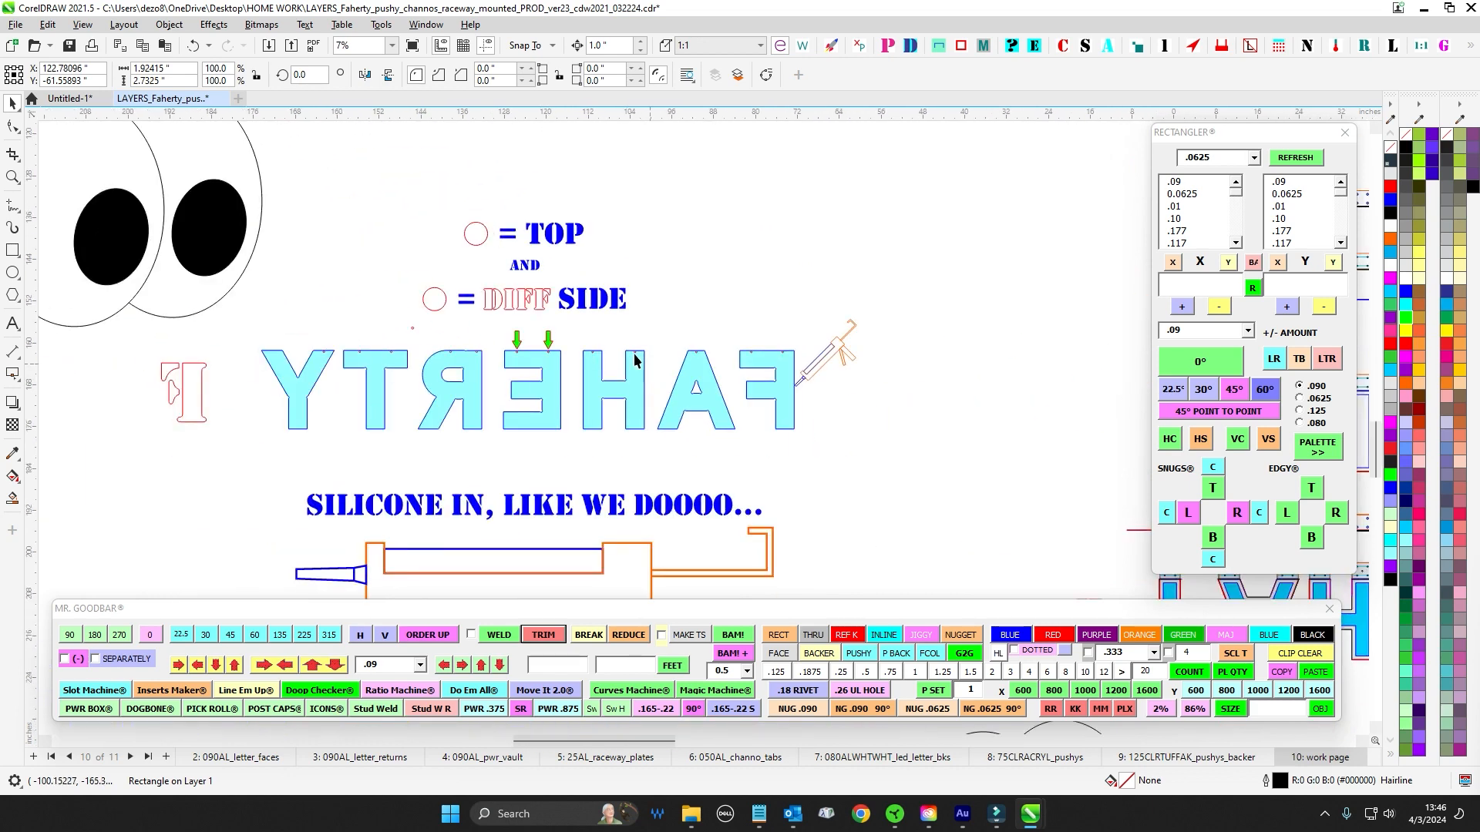
scroll(711, 376, up, 1)
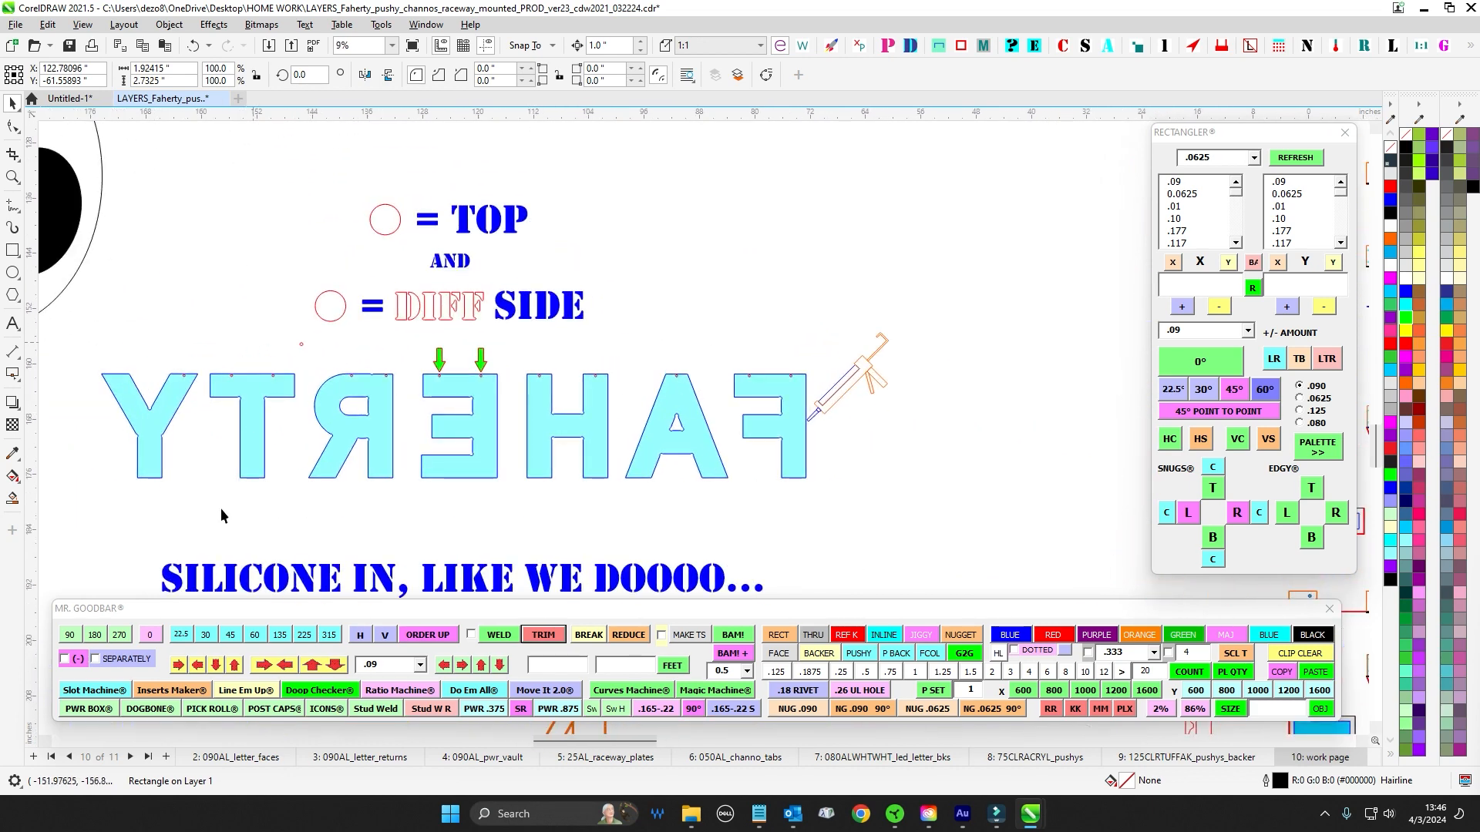
drag(468, 467, 562, 270)
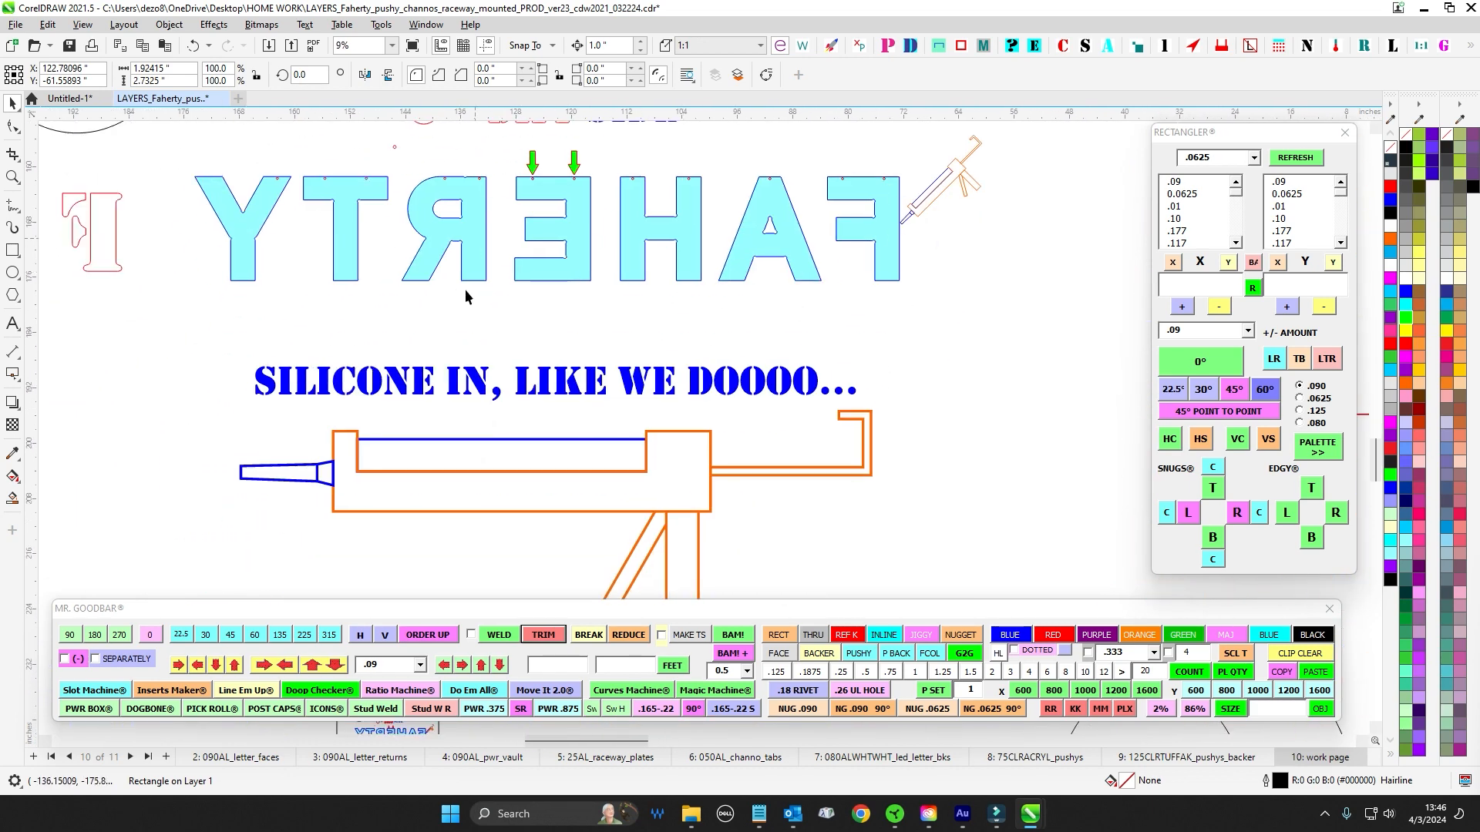
drag(626, 338, 493, 523)
- Review the .090 structural pieces, the .050 filler pieces and the overall layout of the work page
scroll(459, 451, down, 2)
drag(912, 384, 472, 327)
drag(584, 502, 412, 330)
scroll(418, 330, down, 2)
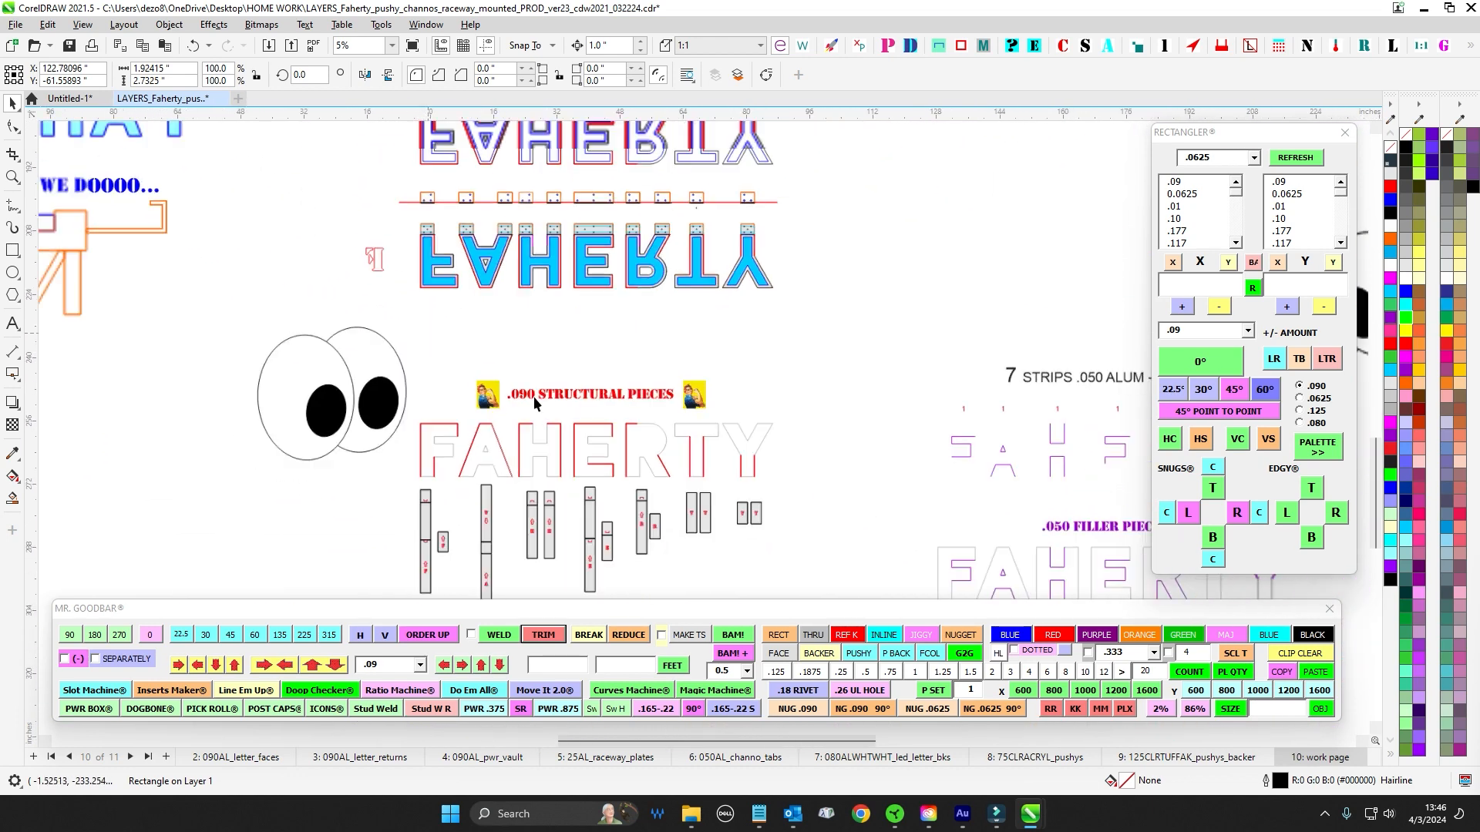
drag(735, 482, 561, 511)
scroll(570, 518, down, 3)
drag(686, 308, 755, 445)
drag(736, 396, 572, 274)
drag(957, 546, 676, 375)
scroll(676, 374, down, 4)
drag(602, 422, 783, 439)
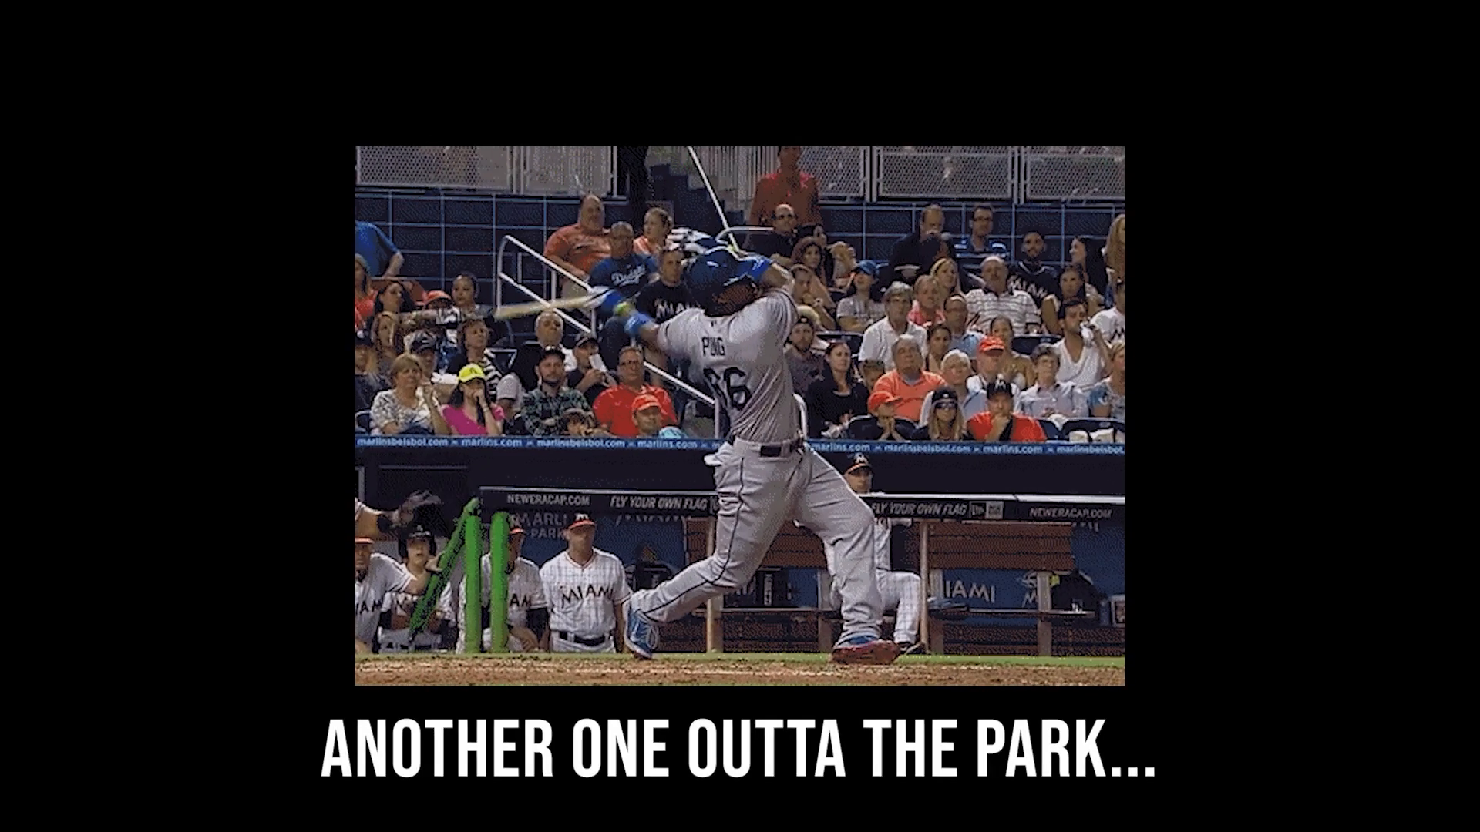